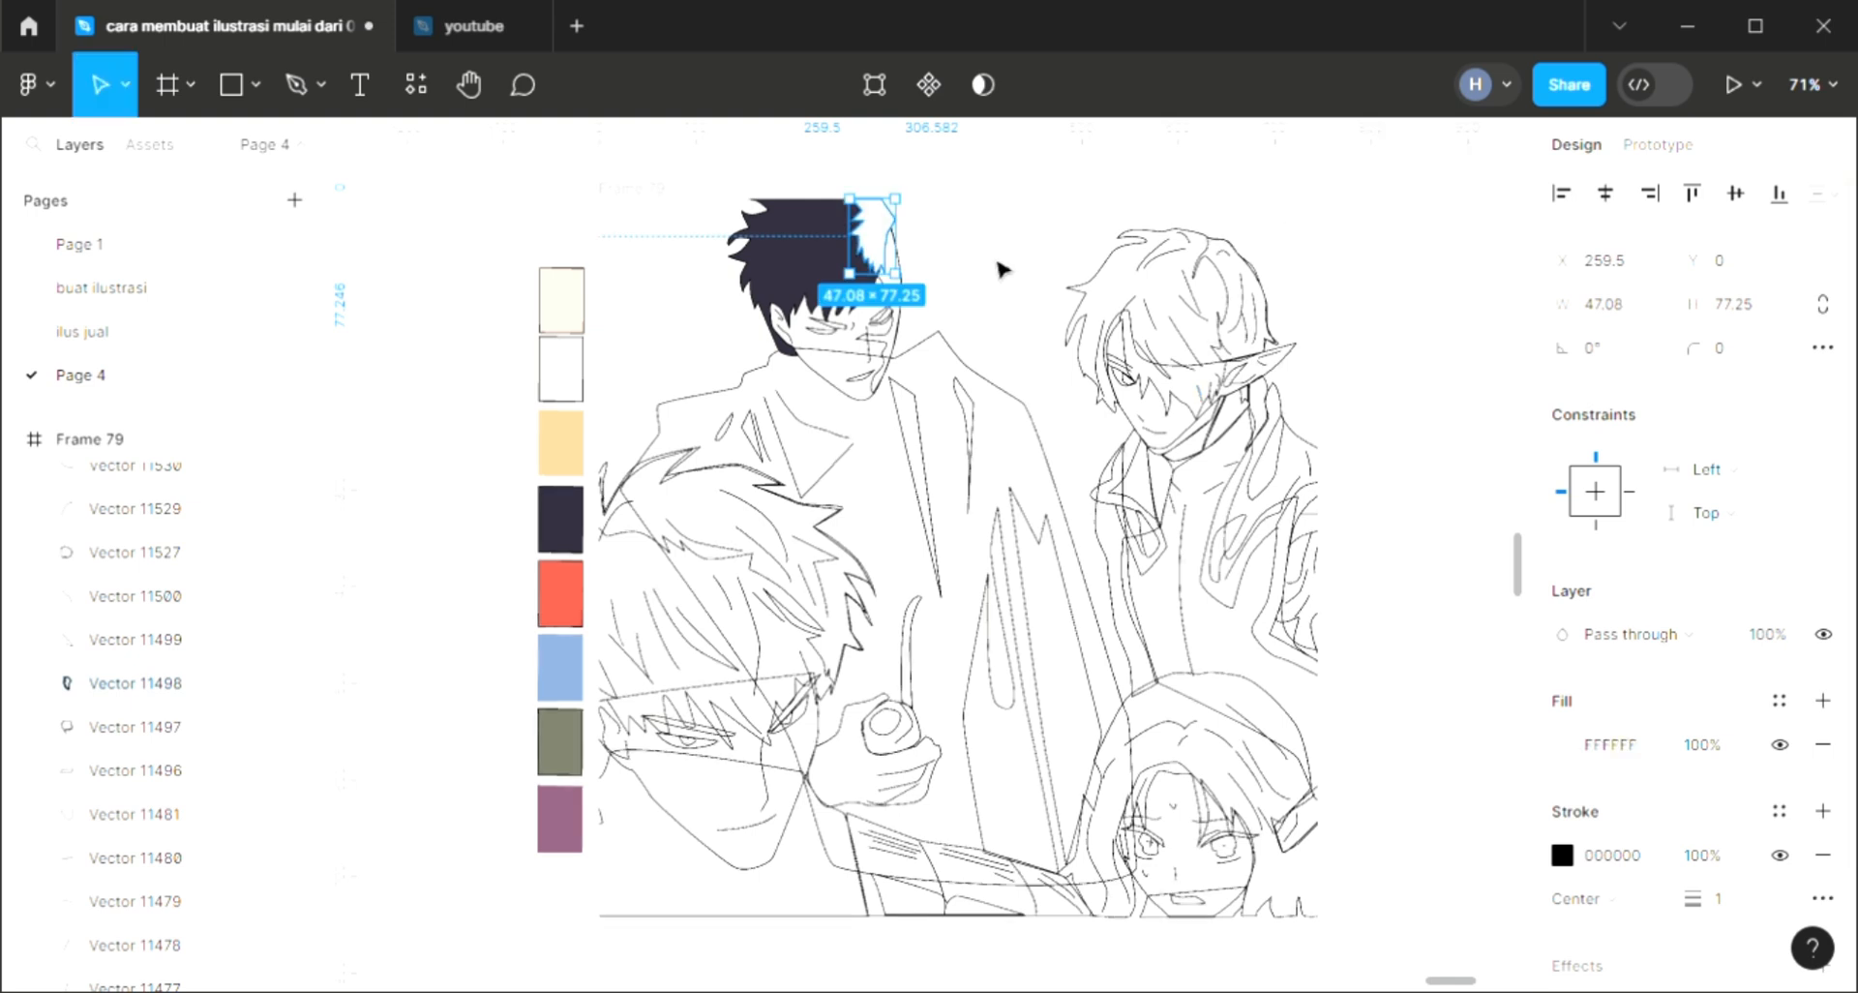
# Step: Fill the narrow mask-like shape along the edge of the dark-haired man's face with the palette's red, ED5A49
pyautogui.click(900, 355)
pyautogui.click(1823, 700)
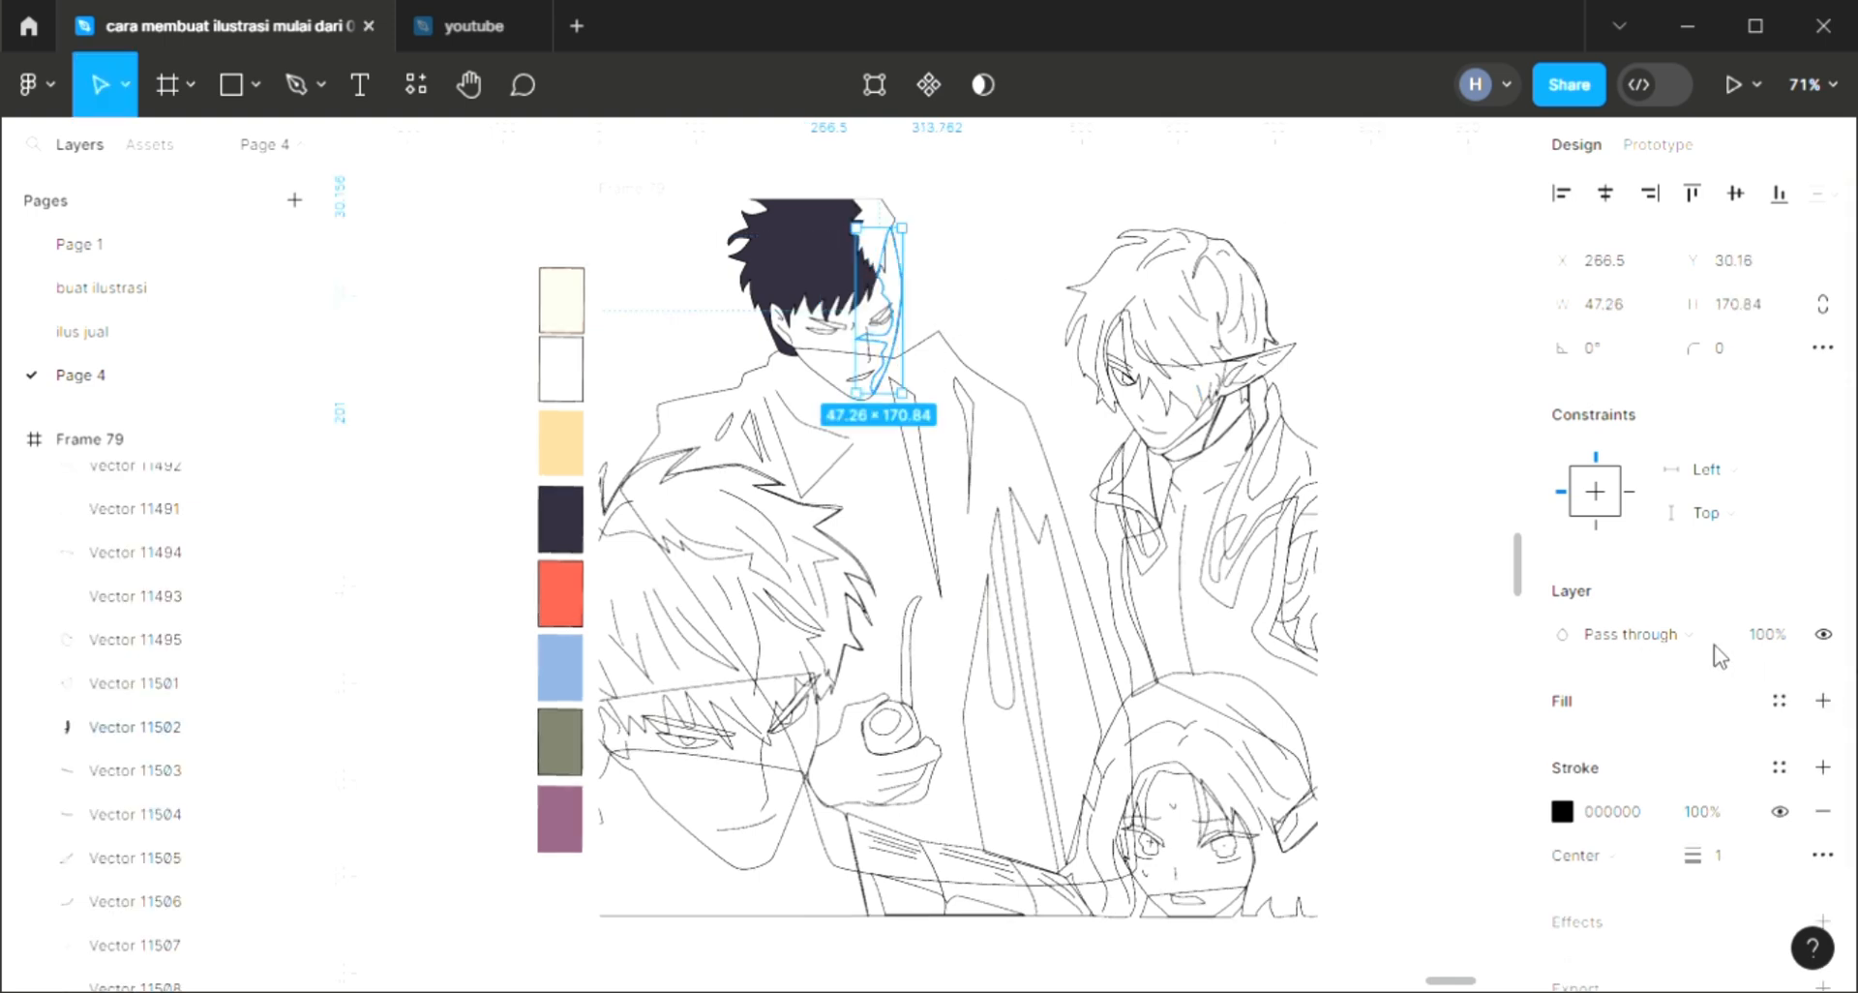
pyautogui.press('i')
pyautogui.click(571, 605)
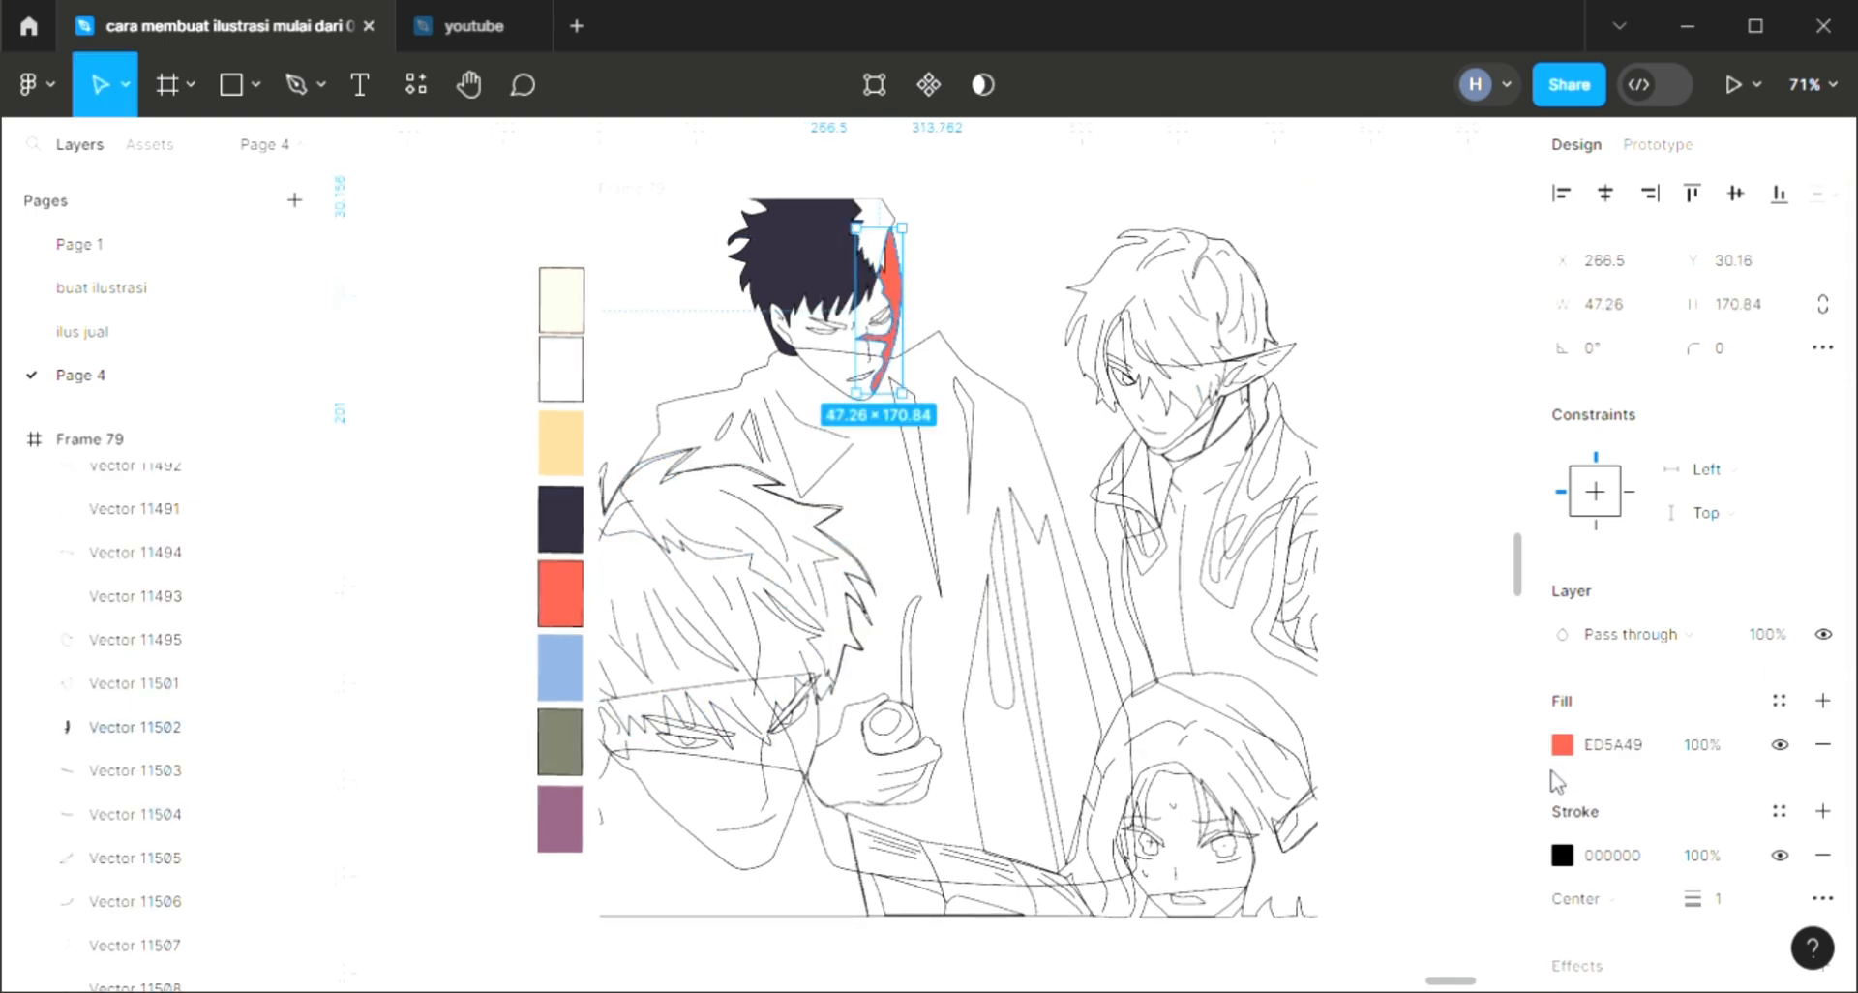
pyautogui.click(1564, 744)
pyautogui.press('Escape')
pyautogui.press('Escape')
pyautogui.press('Escape')
# Step: Fill both of the dark-haired man's eyebrows with the same dark colour as his hair
pyautogui.scroll(5, 833, 310)
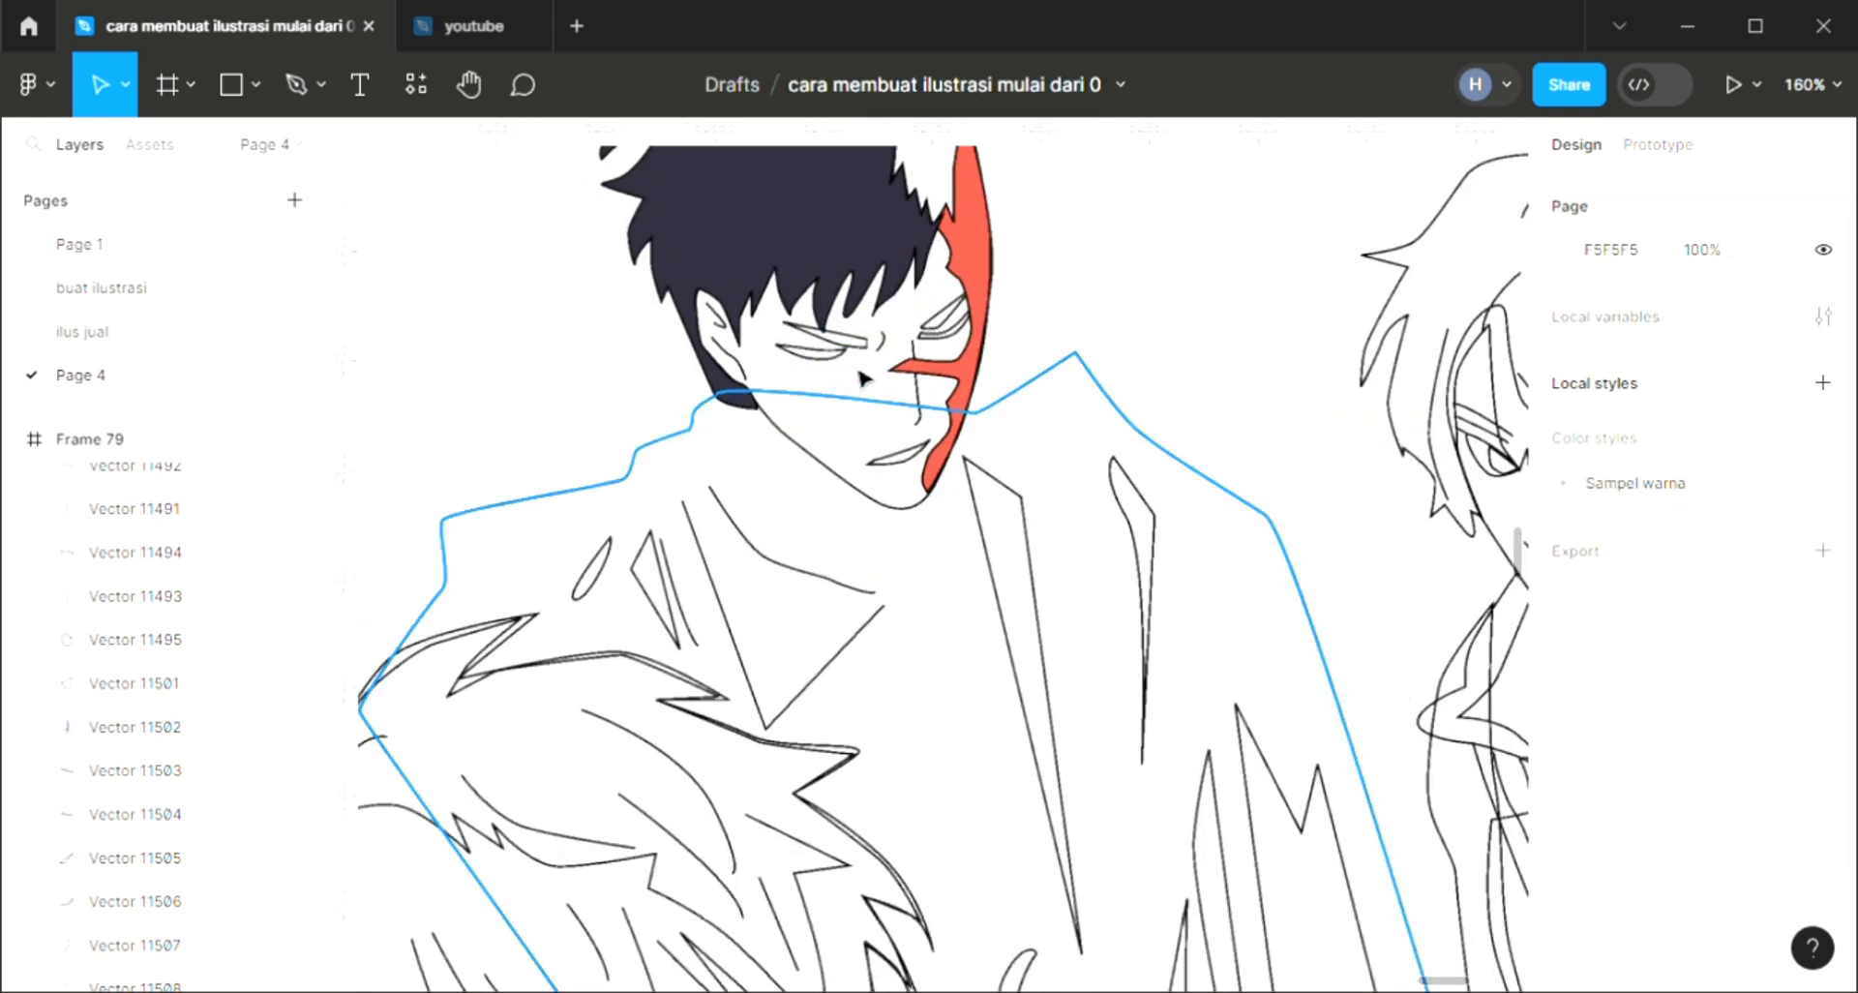
pyautogui.click(869, 355)
pyautogui.keyDown('shift'); pyautogui.click(943, 335); pyautogui.keyUp('shift')
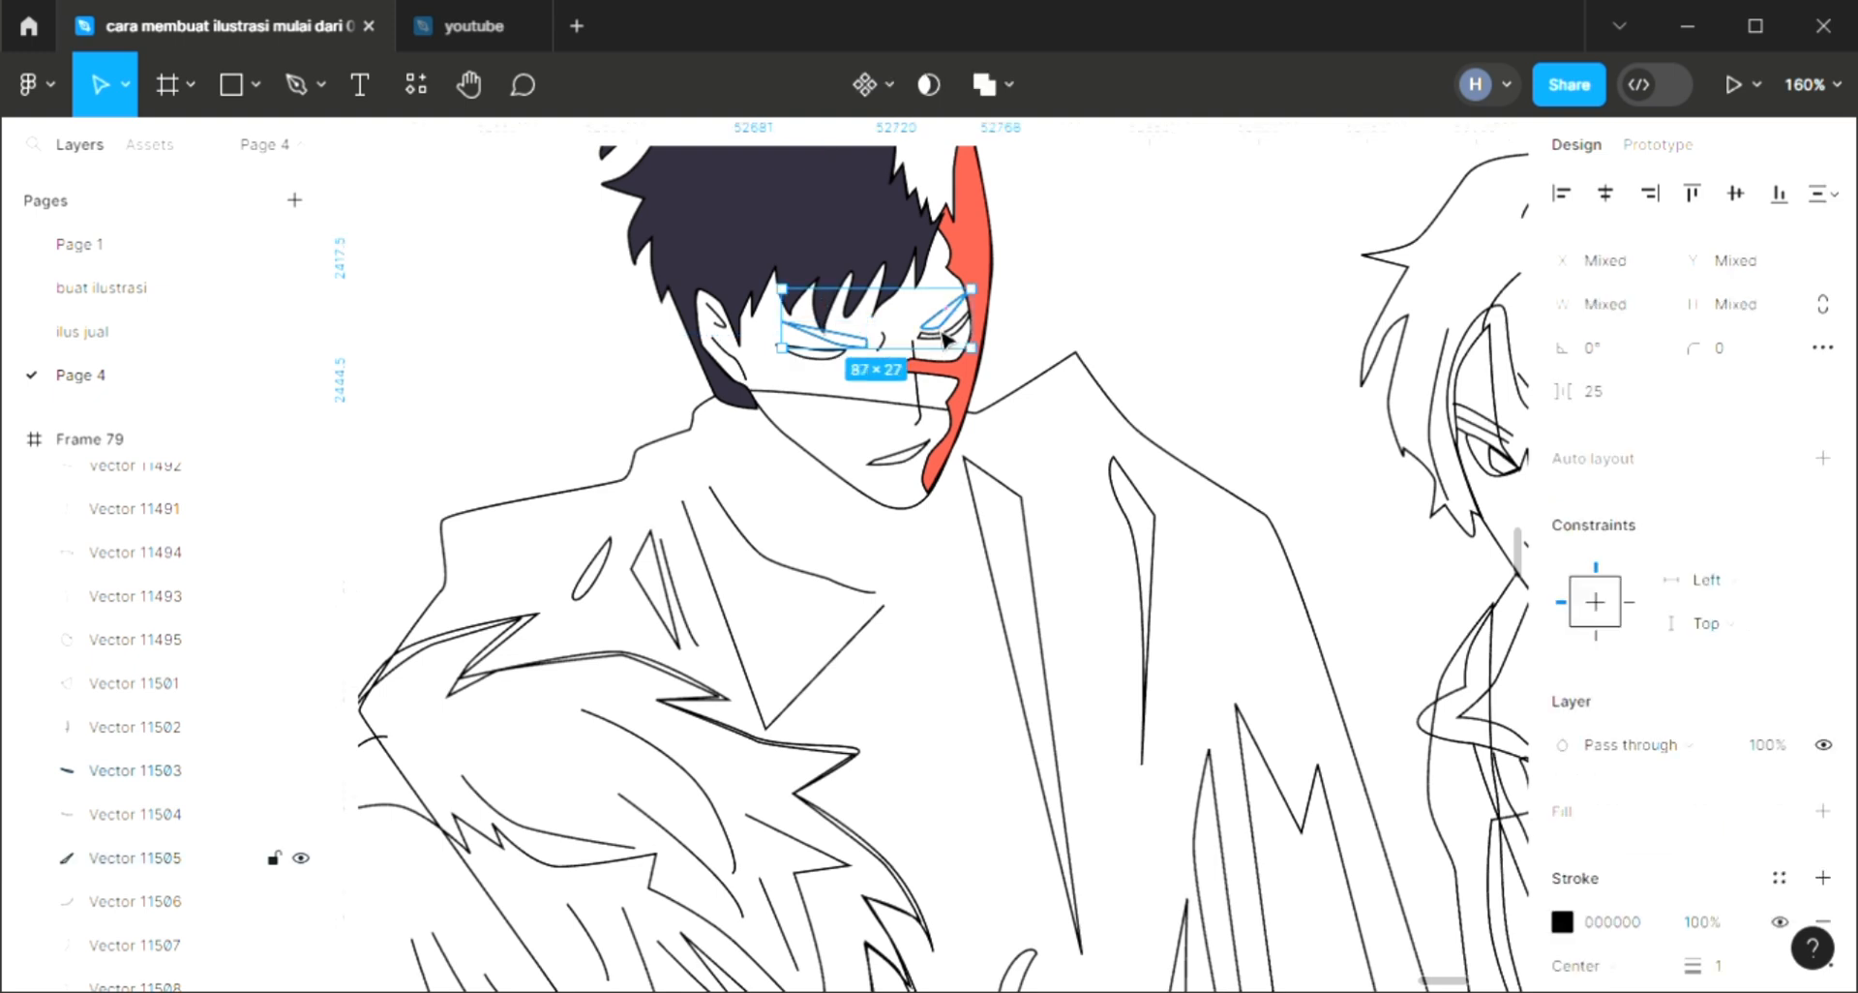
pyautogui.click(1823, 811)
pyautogui.press('i')
pyautogui.click(1394, 249)
pyautogui.press('Escape')
# Step: Fill the two eye shapes beneath the eyebrows with the dark hair colour
pyautogui.click(968, 333)
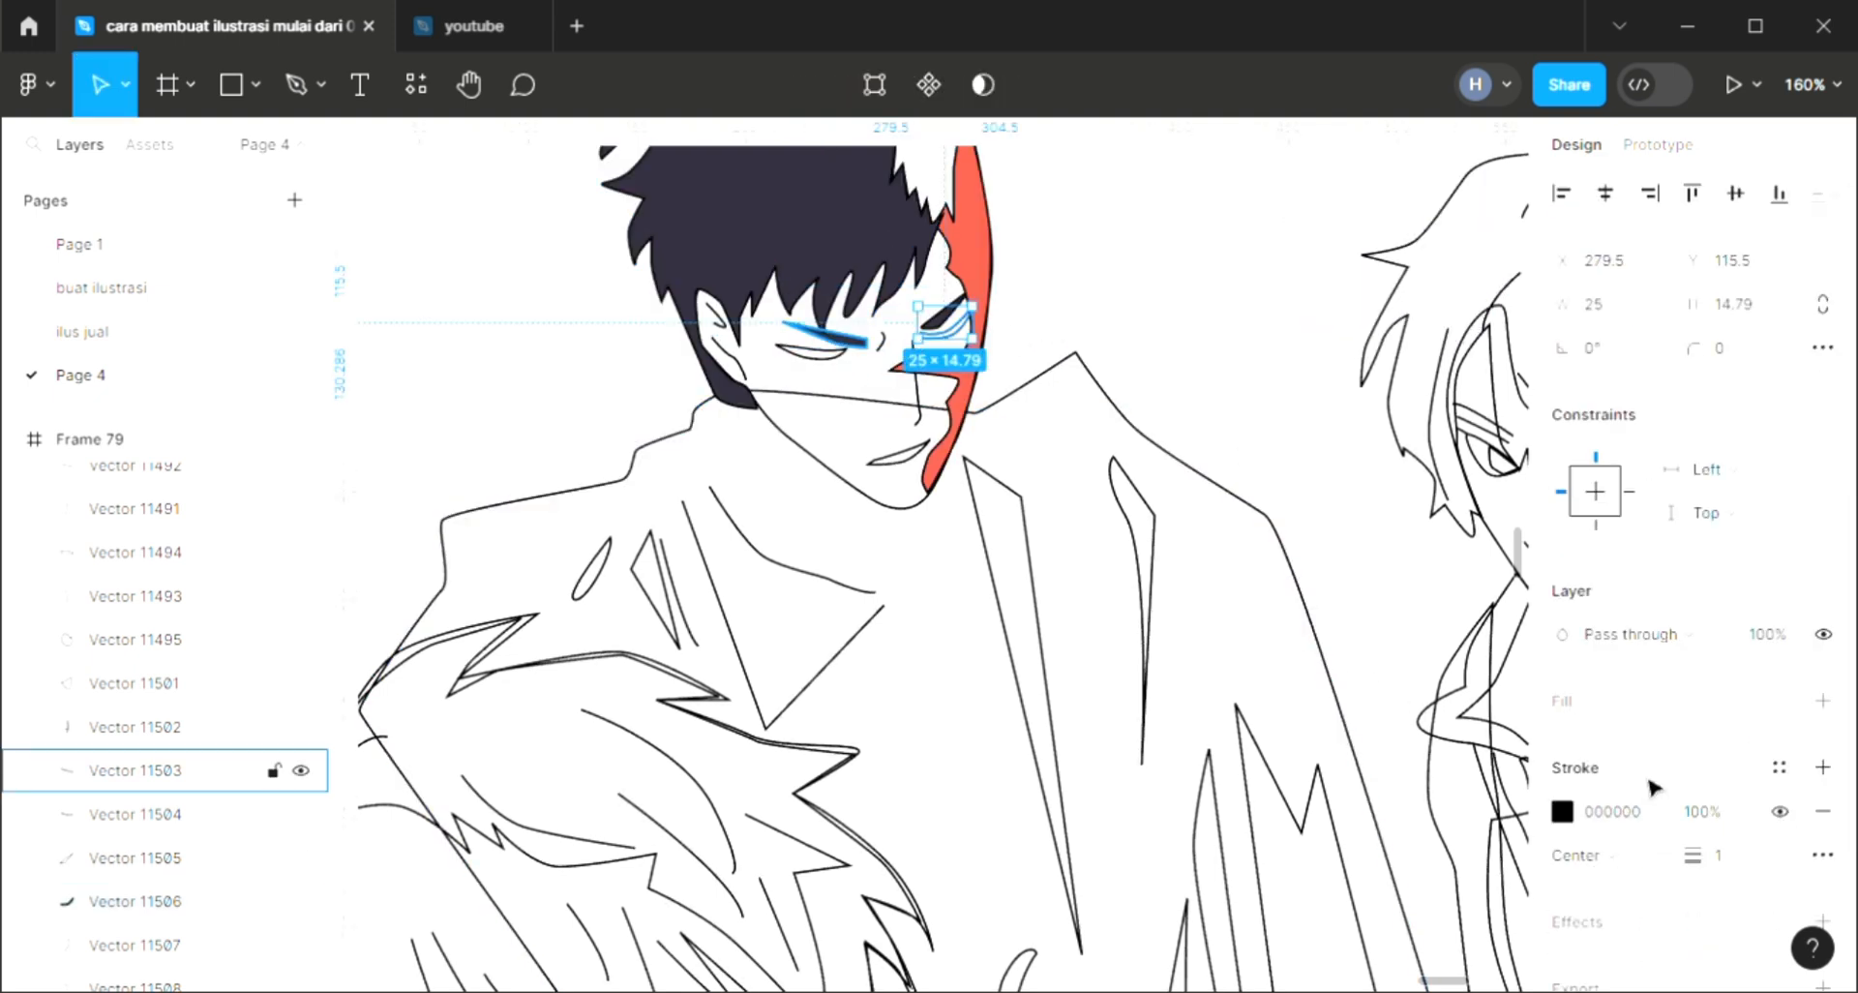
pyautogui.press('i')
pyautogui.click(1397, 249)
pyautogui.click(136, 814)
pyautogui.scroll(-1, 1841, 764)
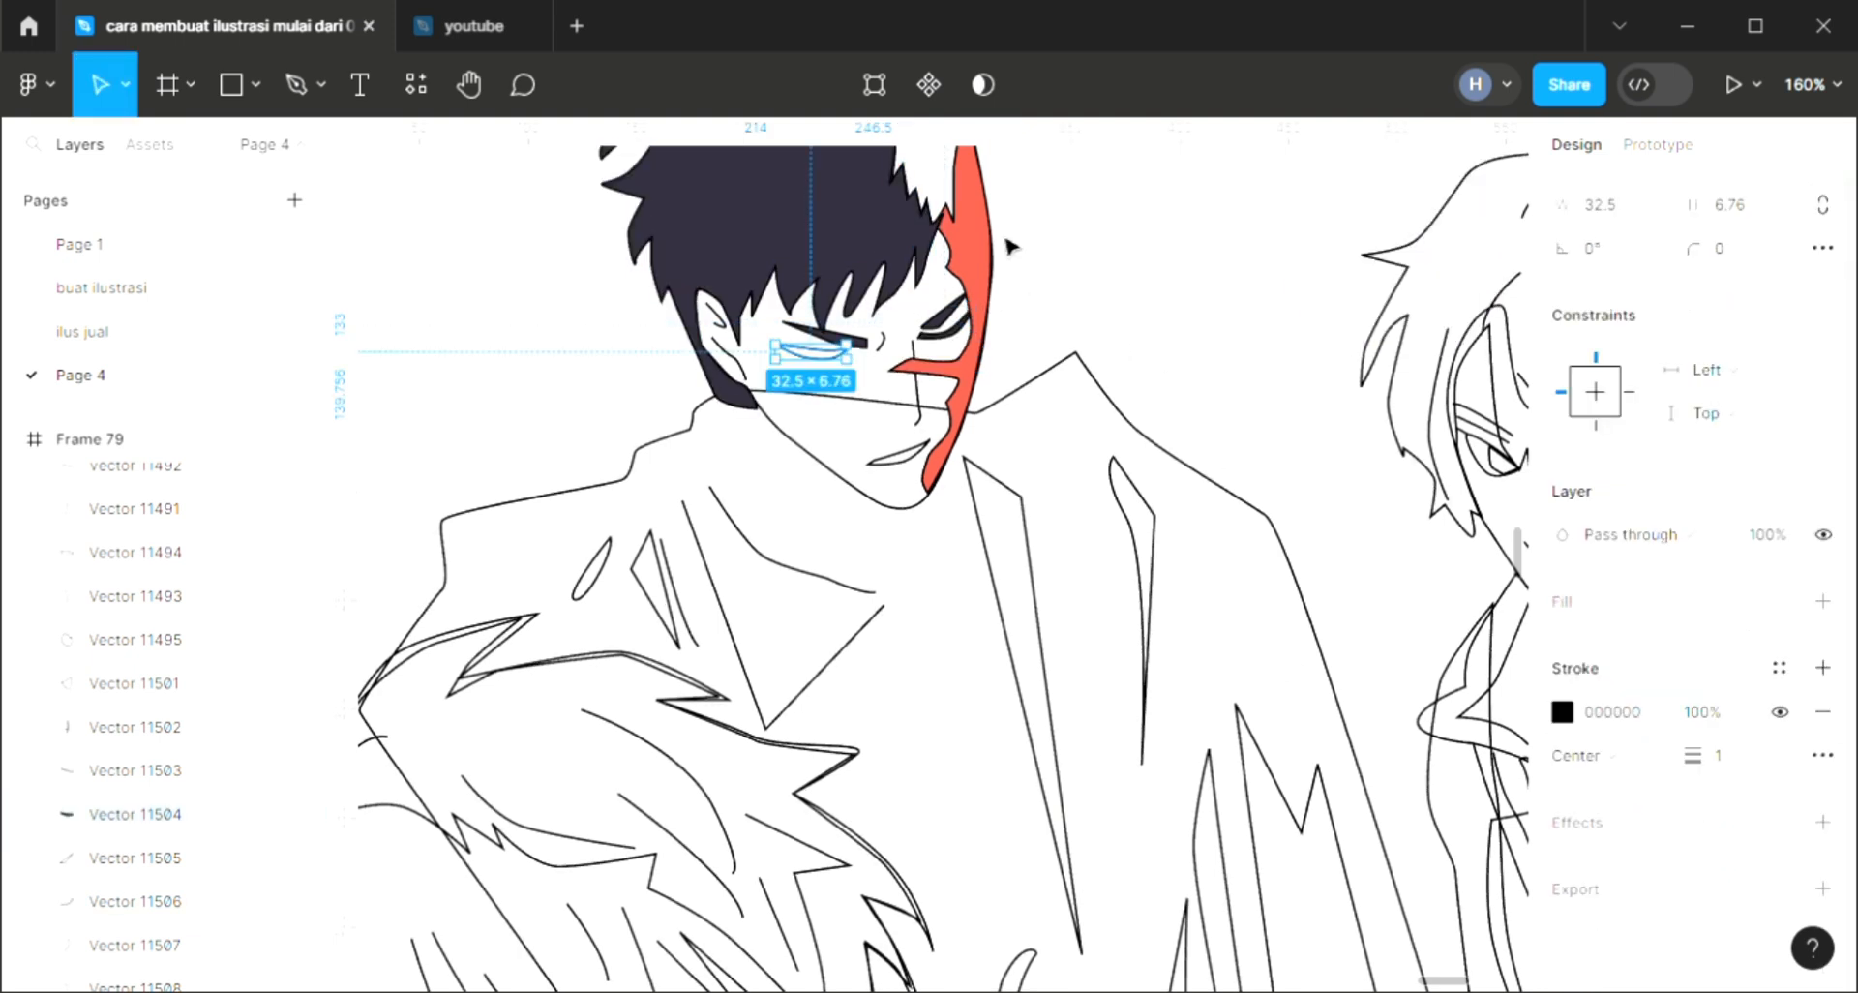
pyautogui.press('i')
pyautogui.click(851, 215)
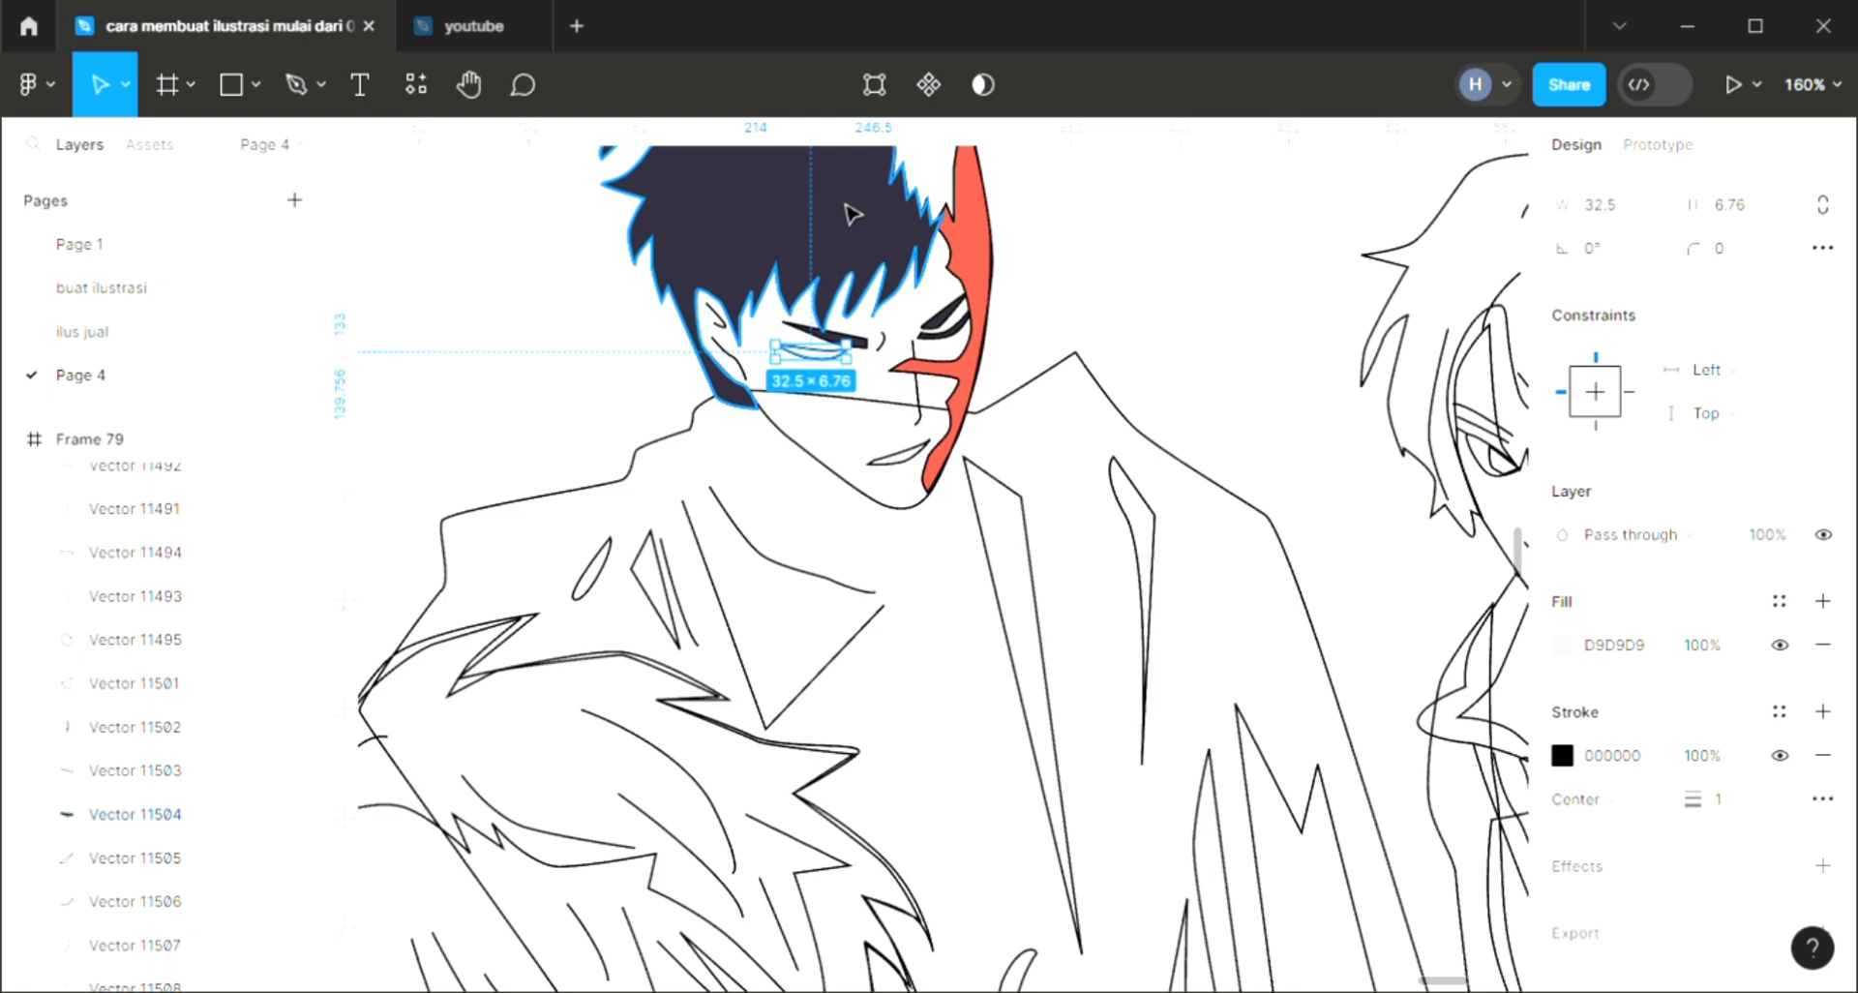
# Step: Fill the dark-haired man's mouth shape with white, FFFFFF
pyautogui.click(895, 453)
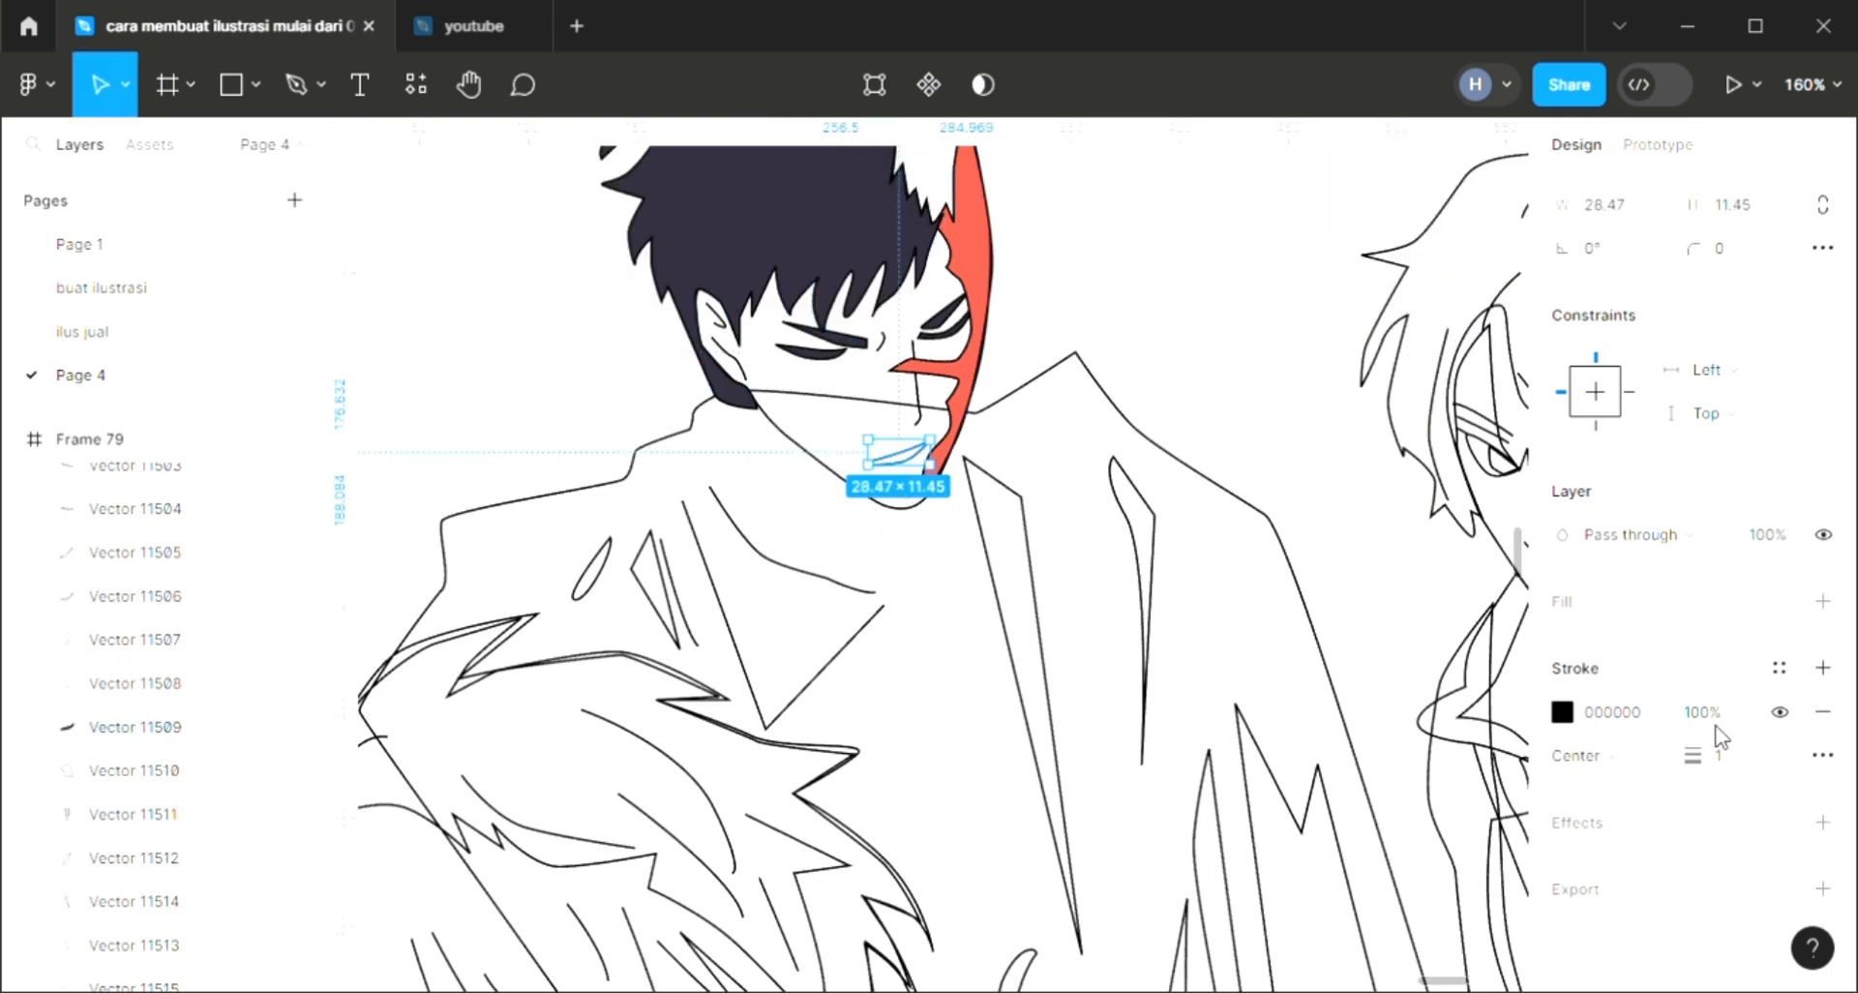
pyautogui.click(1823, 601)
pyautogui.press('i')
pyautogui.click(925, 610)
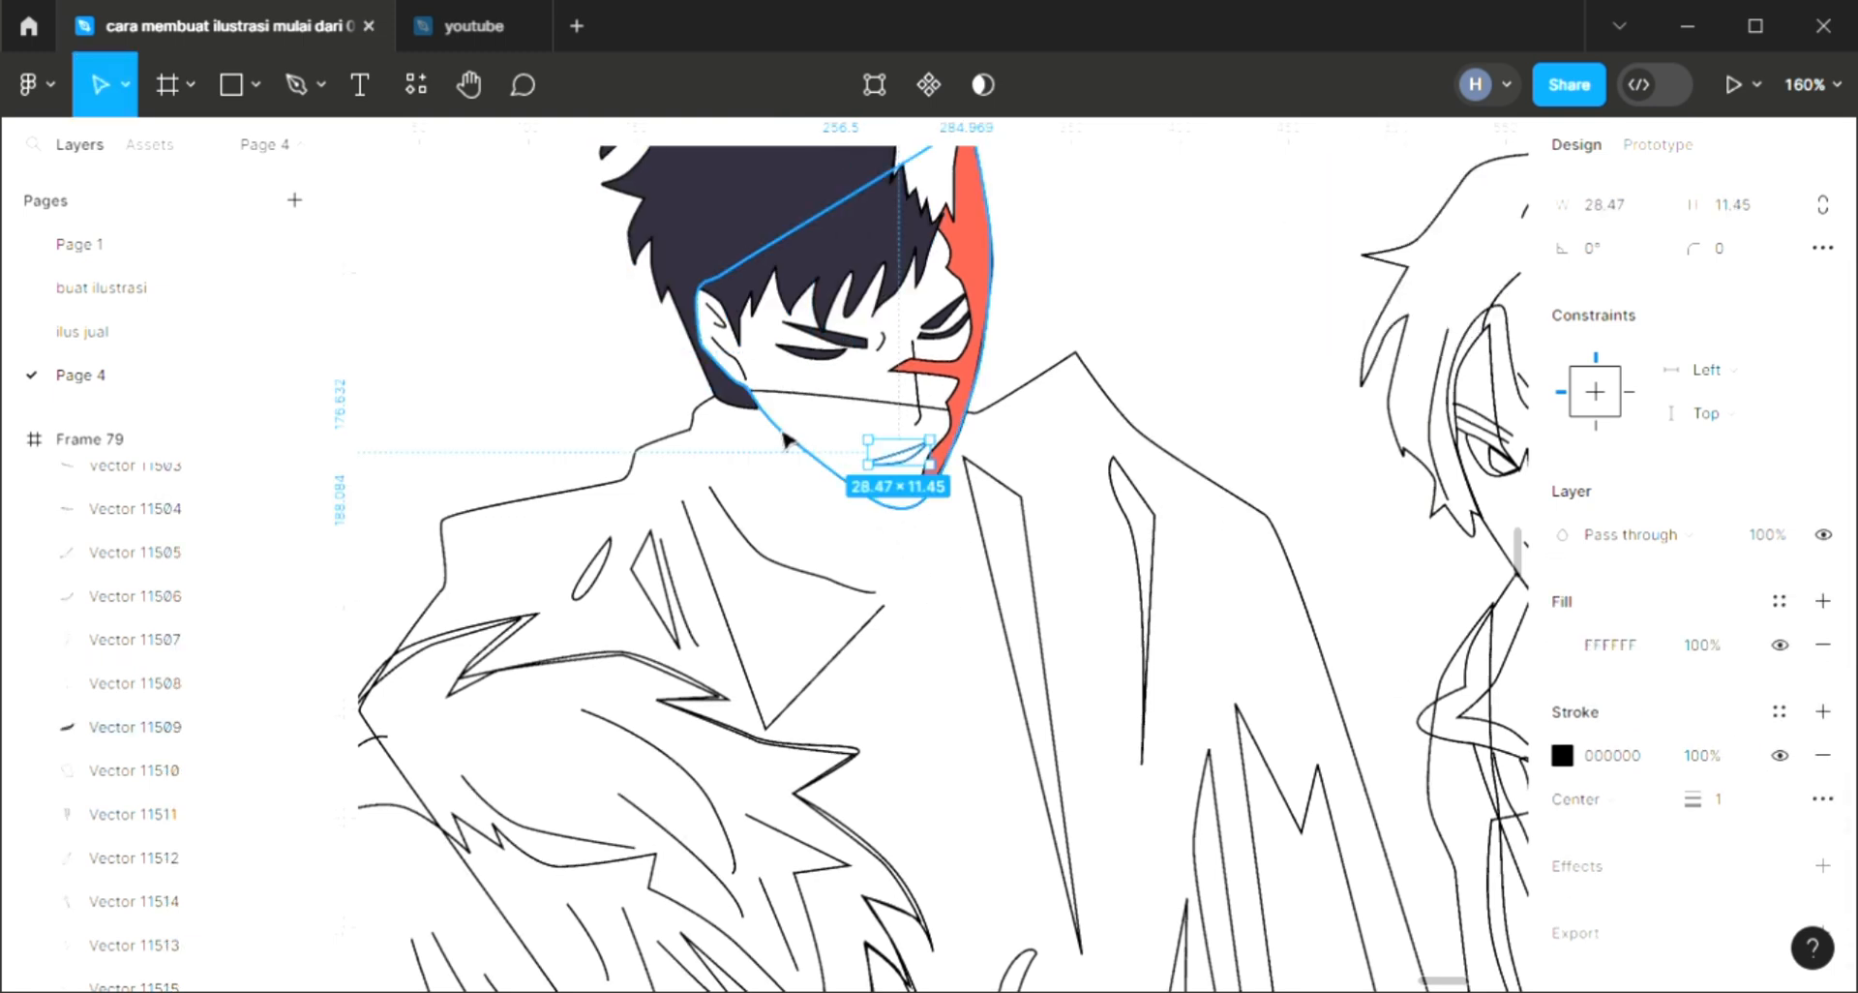
# Step: Fill the face outline with the palette's pale cream and send it behind the facial features and hair
pyautogui.click(786, 436)
pyautogui.click(1823, 601)
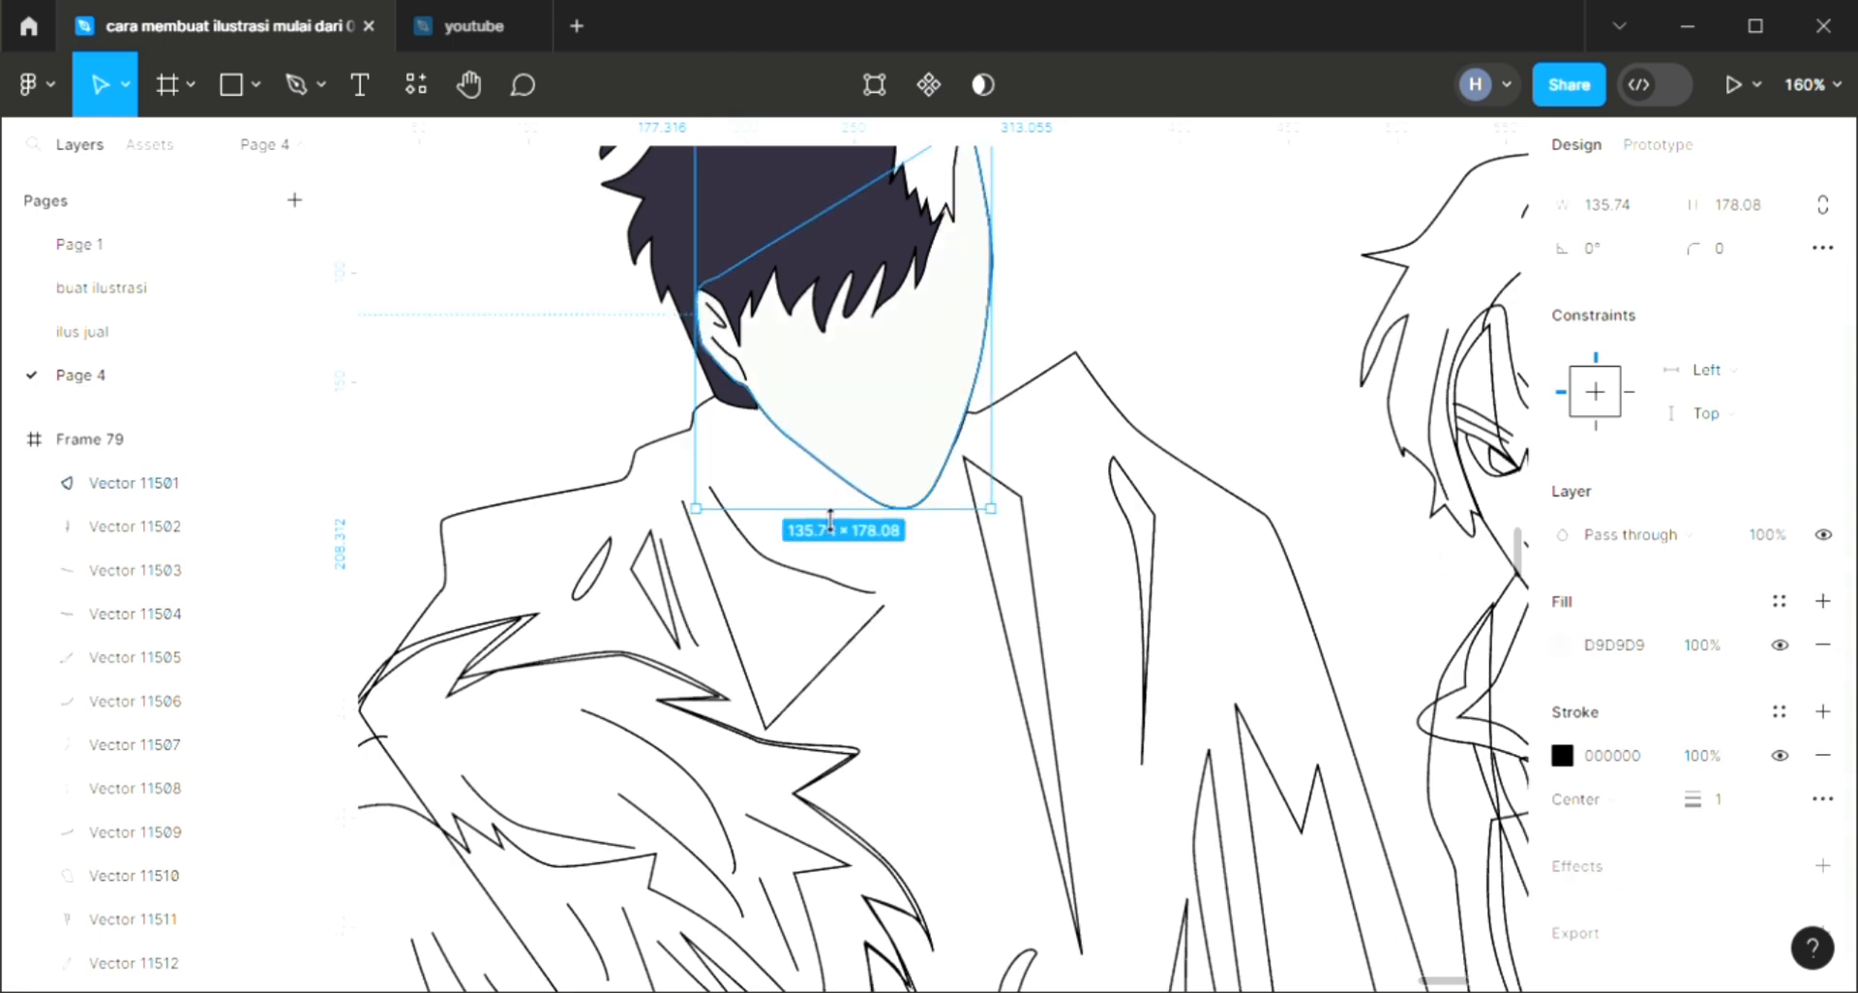
pyautogui.hotkey('ctrl', 'shift', '[')
pyautogui.scroll(-5, 786, 491)
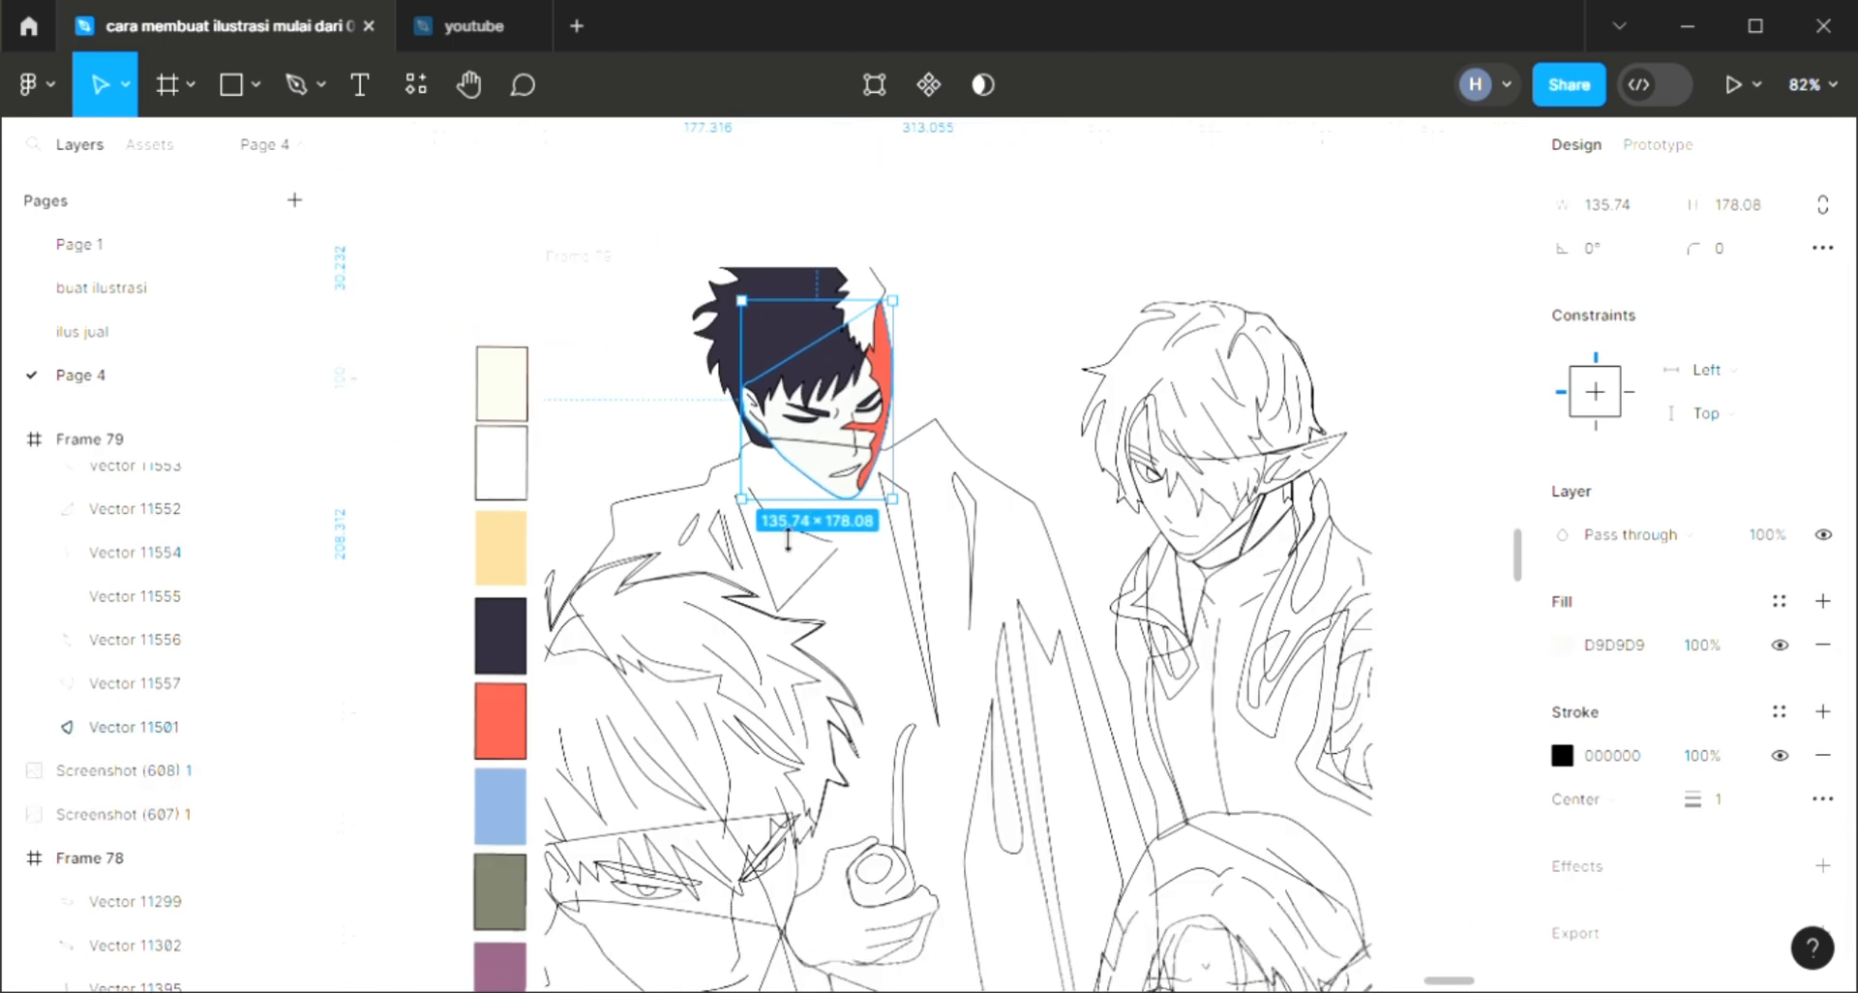
pyautogui.press('i')
pyautogui.click(502, 412)
pyautogui.press('Escape')
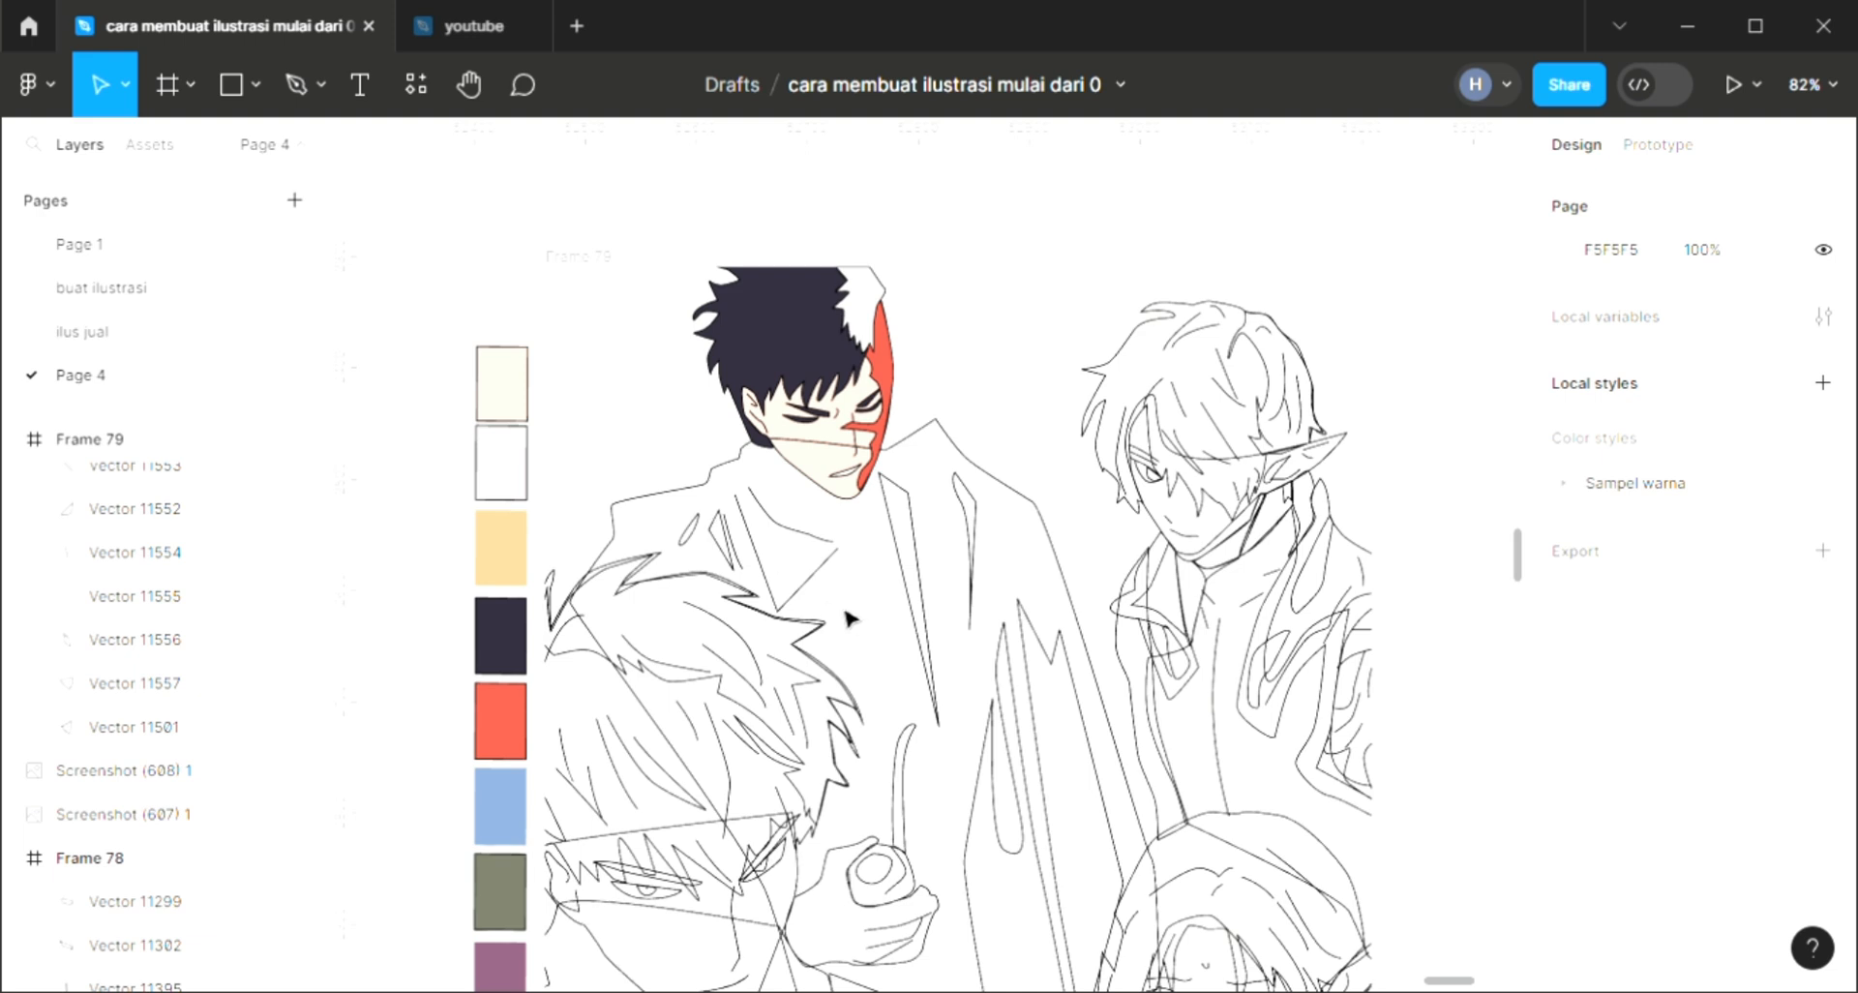
# Step: Fill the two narrow pointed strips on the upper front of the coat with the palette's dark colour
pyautogui.scroll(-1, 871, 607)
pyautogui.click(919, 503)
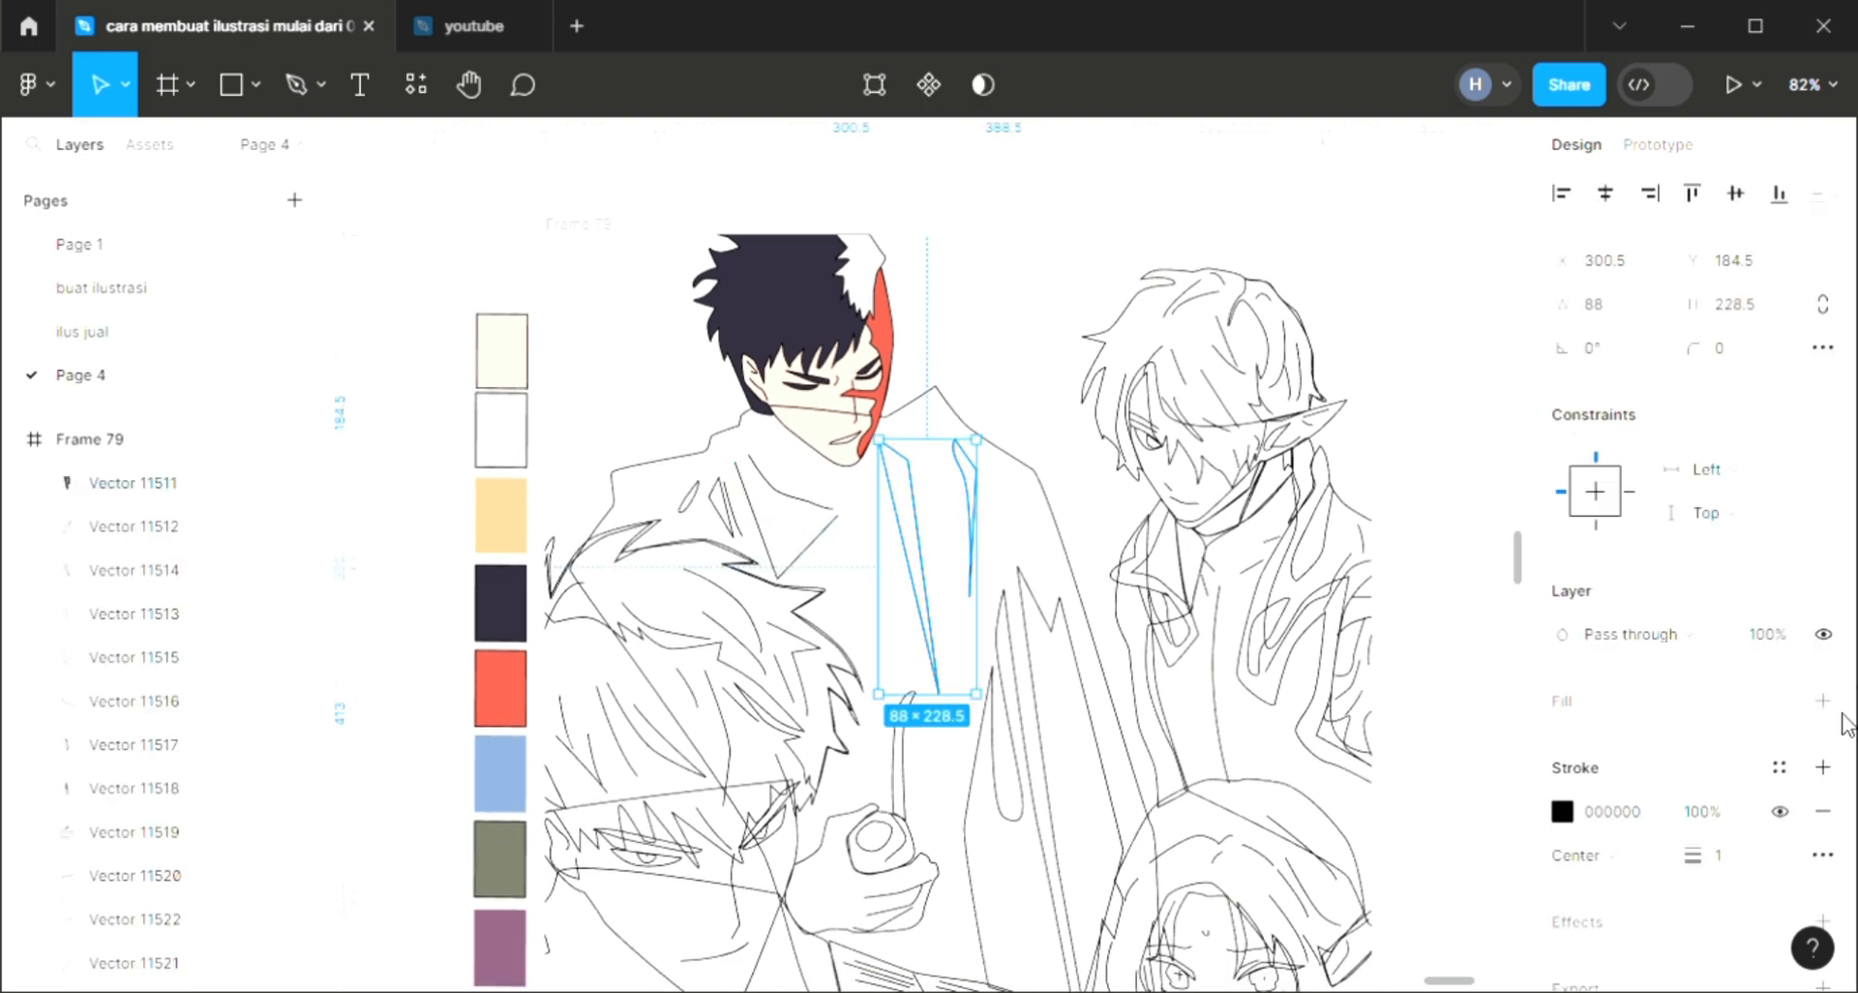
pyautogui.press('i')
pyautogui.click(500, 602)
pyautogui.click(965, 312)
# Step: Fill the inner forked shadow fold on the lower coat with the dark colour 2E2A39
pyautogui.click(1029, 746)
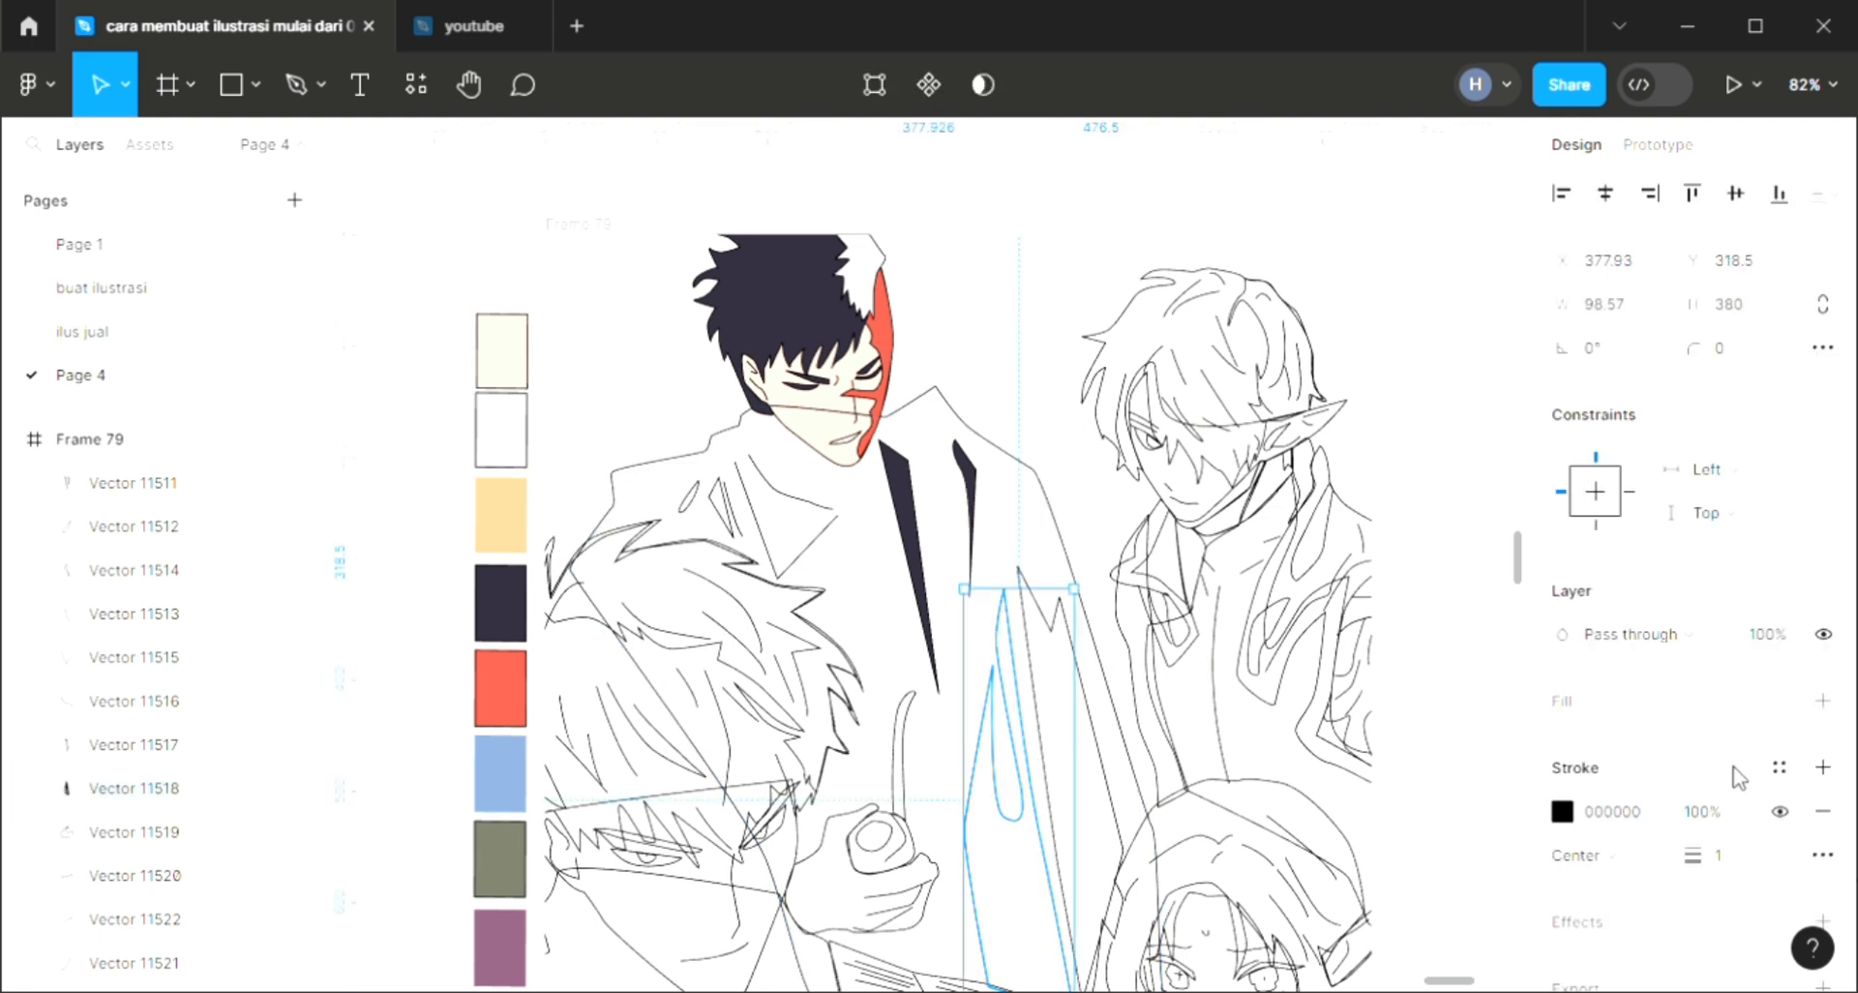
pyautogui.click(1827, 711)
pyautogui.press('i')
pyautogui.click(1021, 365)
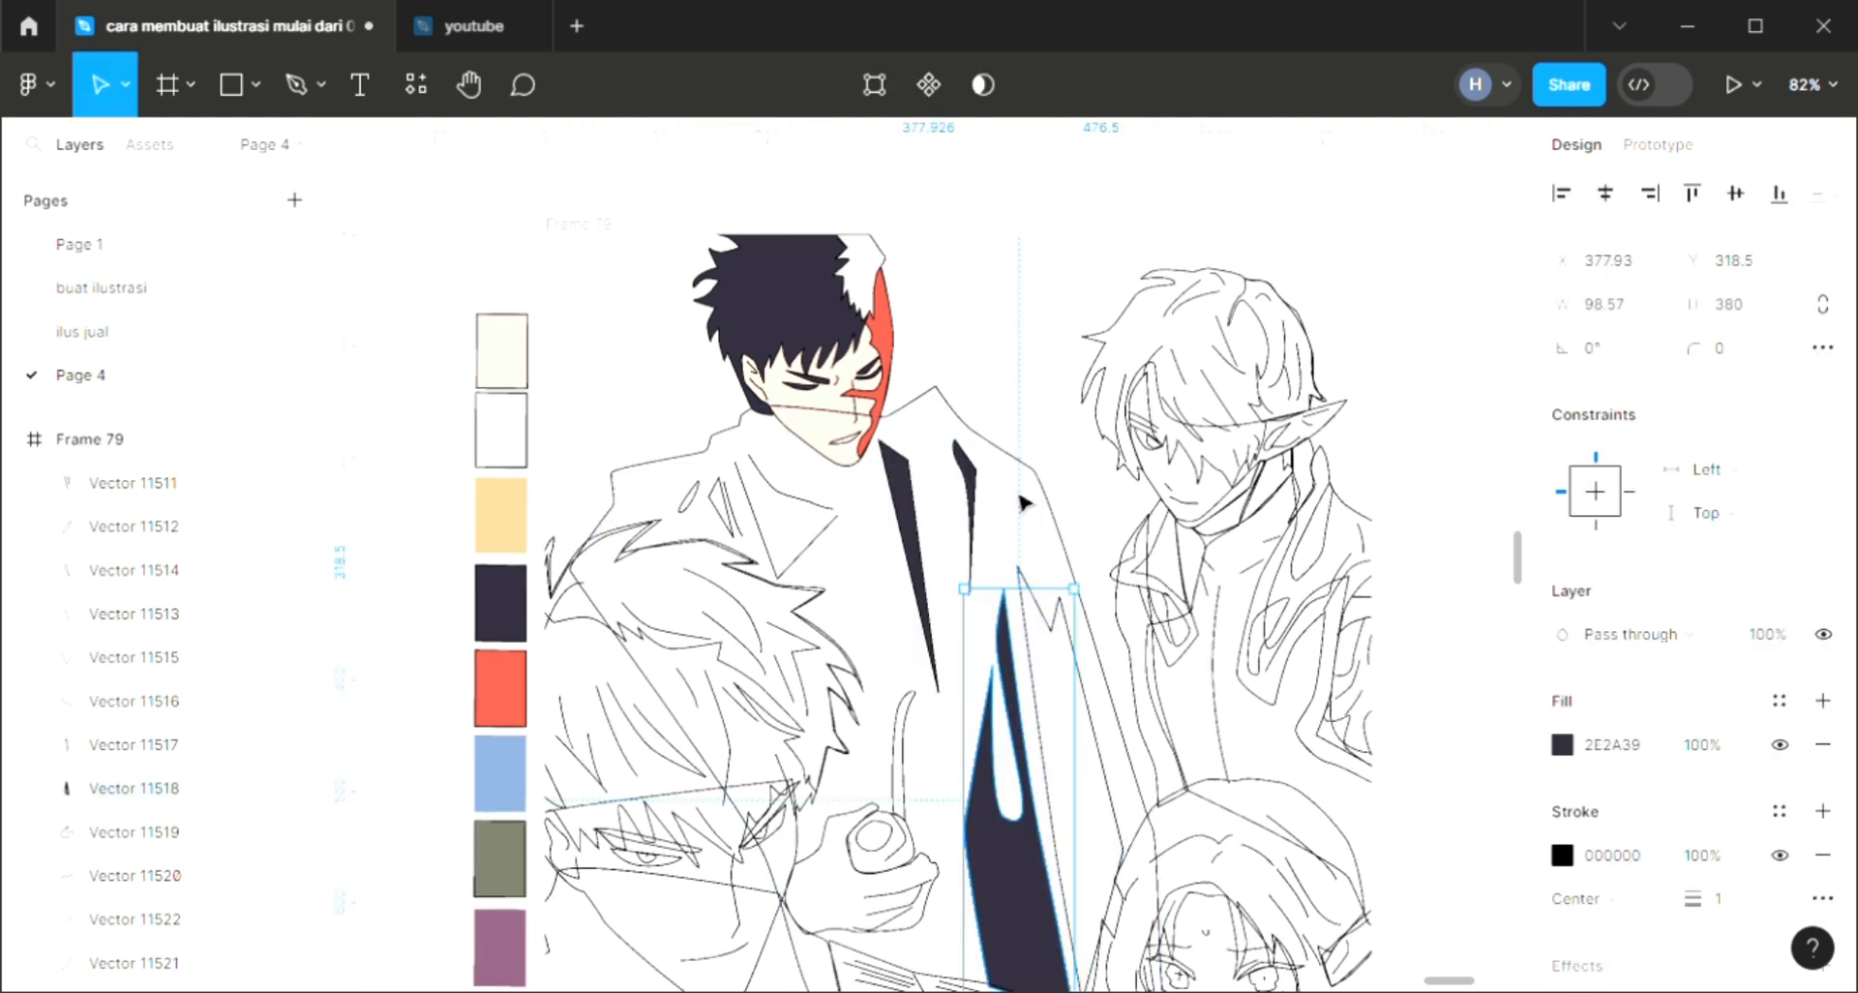
pyautogui.press('Escape')
# Step: Fill the jagged shadow fold nearest the coat's outer edge with the same dark colour
pyautogui.click(1048, 660)
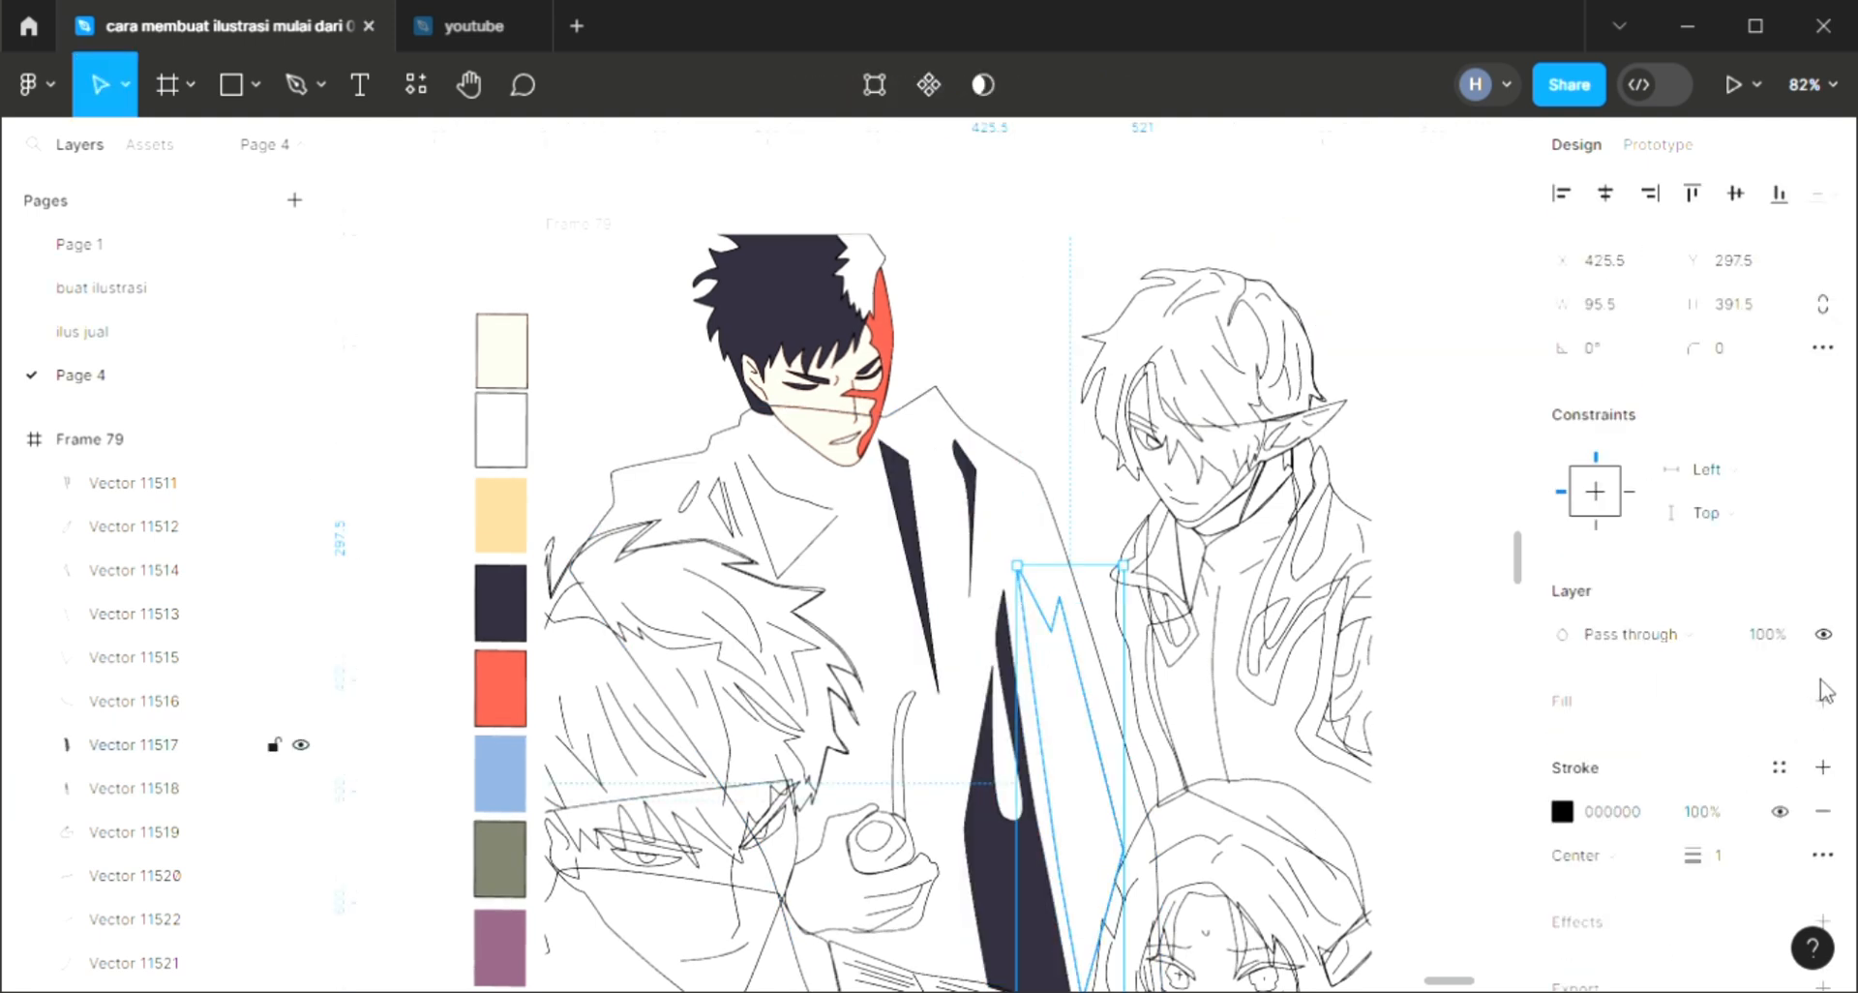
pyautogui.click(1822, 700)
pyautogui.press('i')
pyautogui.click(1035, 897)
pyautogui.press('Escape')
# Step: Fill the main coat outline with purple 463D5F and send it behind the other shapes
pyautogui.click(975, 437)
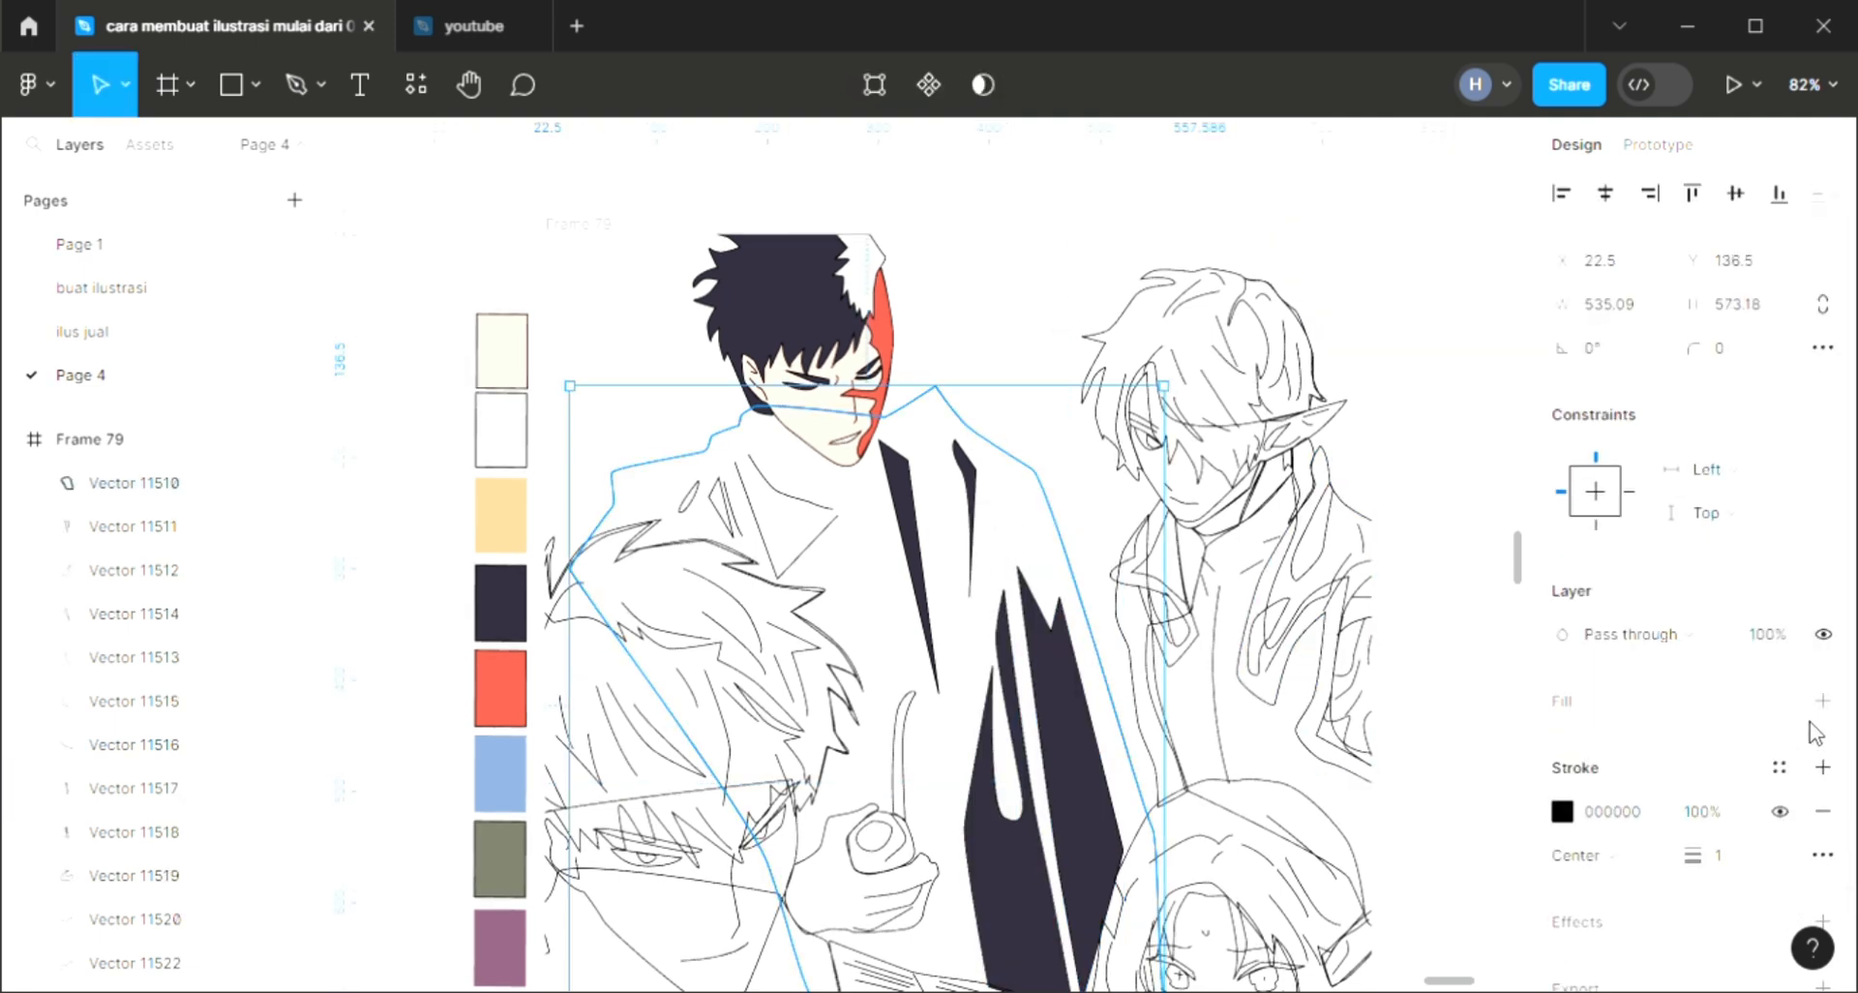
pyautogui.click(1823, 700)
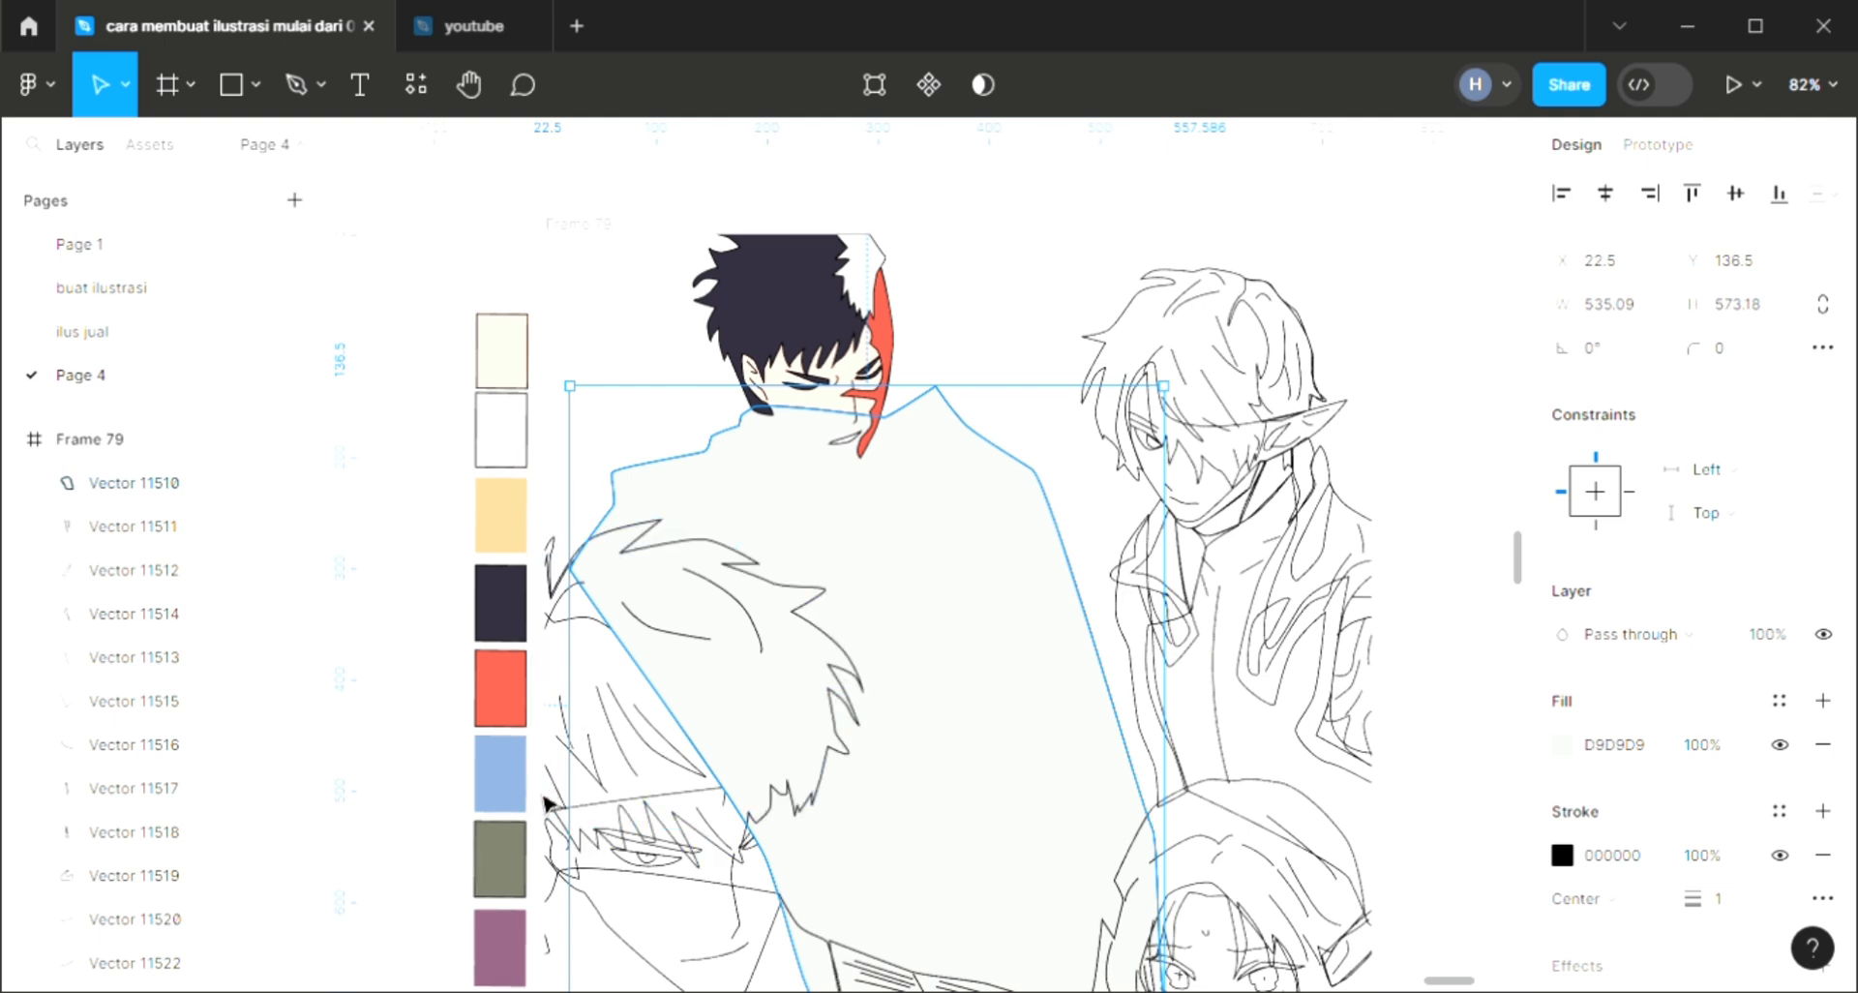
pyautogui.click(501, 619)
pyautogui.click(1561, 743)
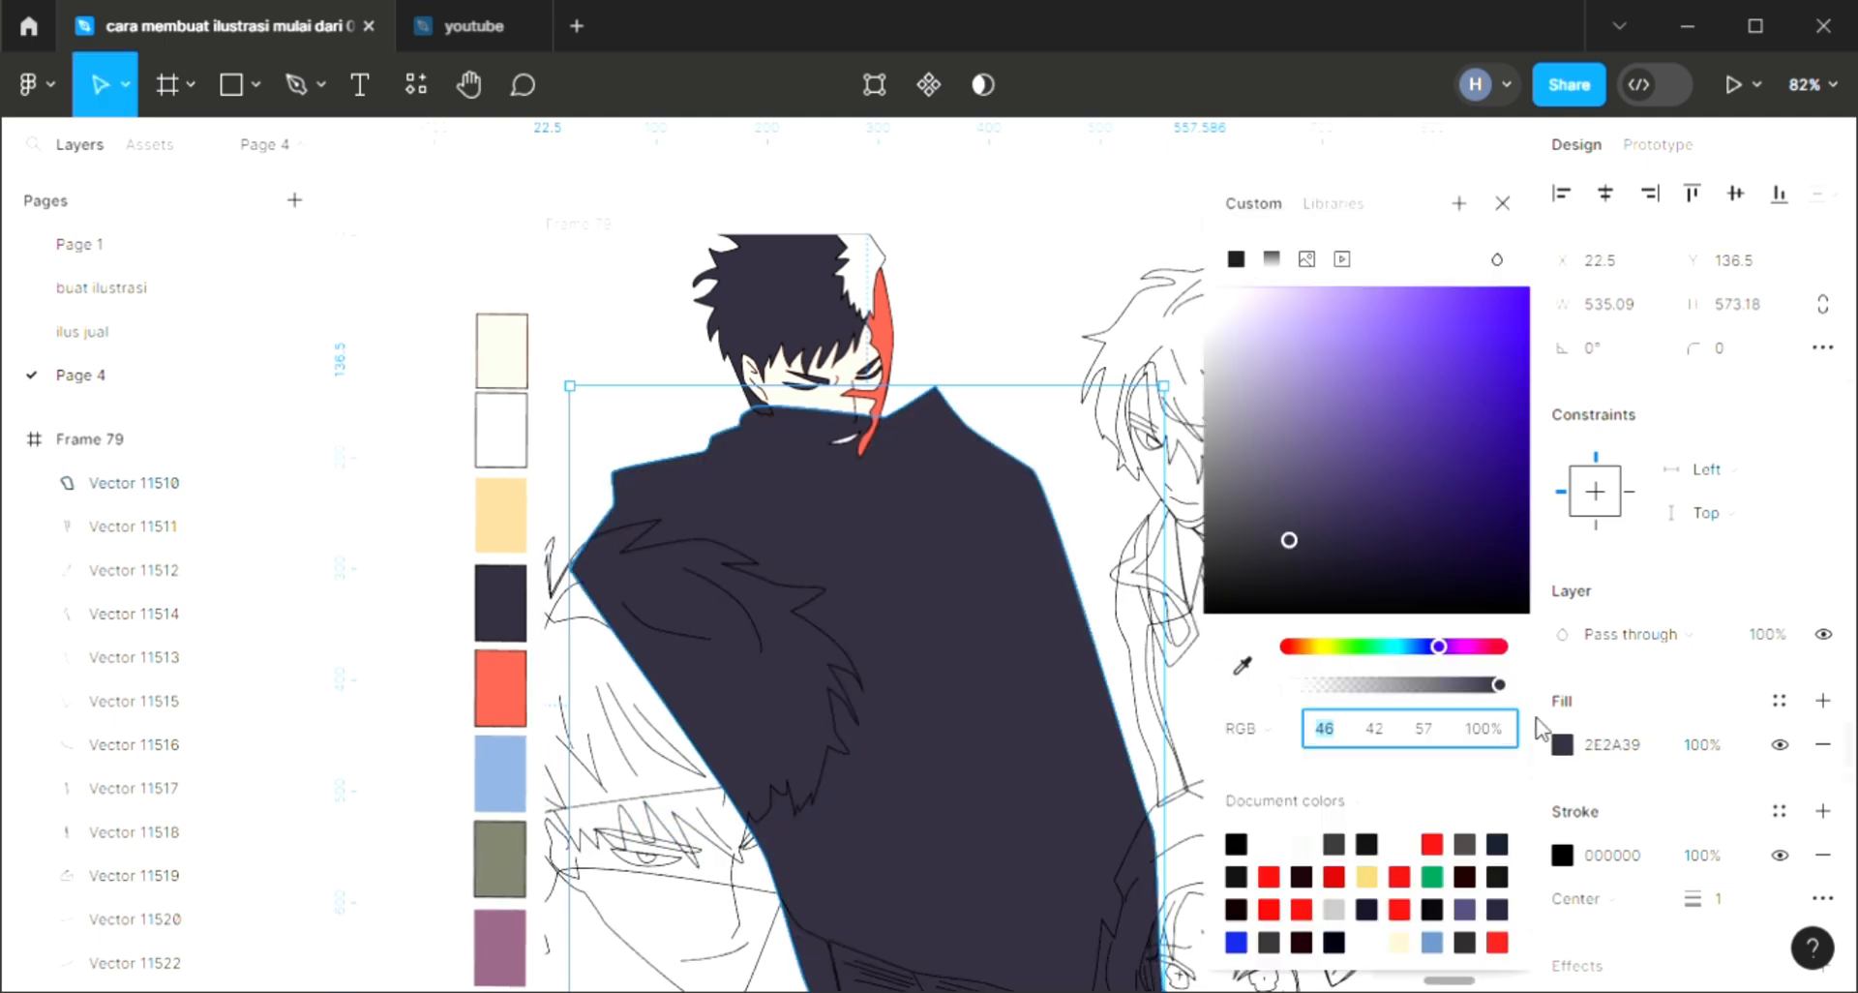
pyautogui.moveTo(1334, 494); pyautogui.dragTo(1321, 494)
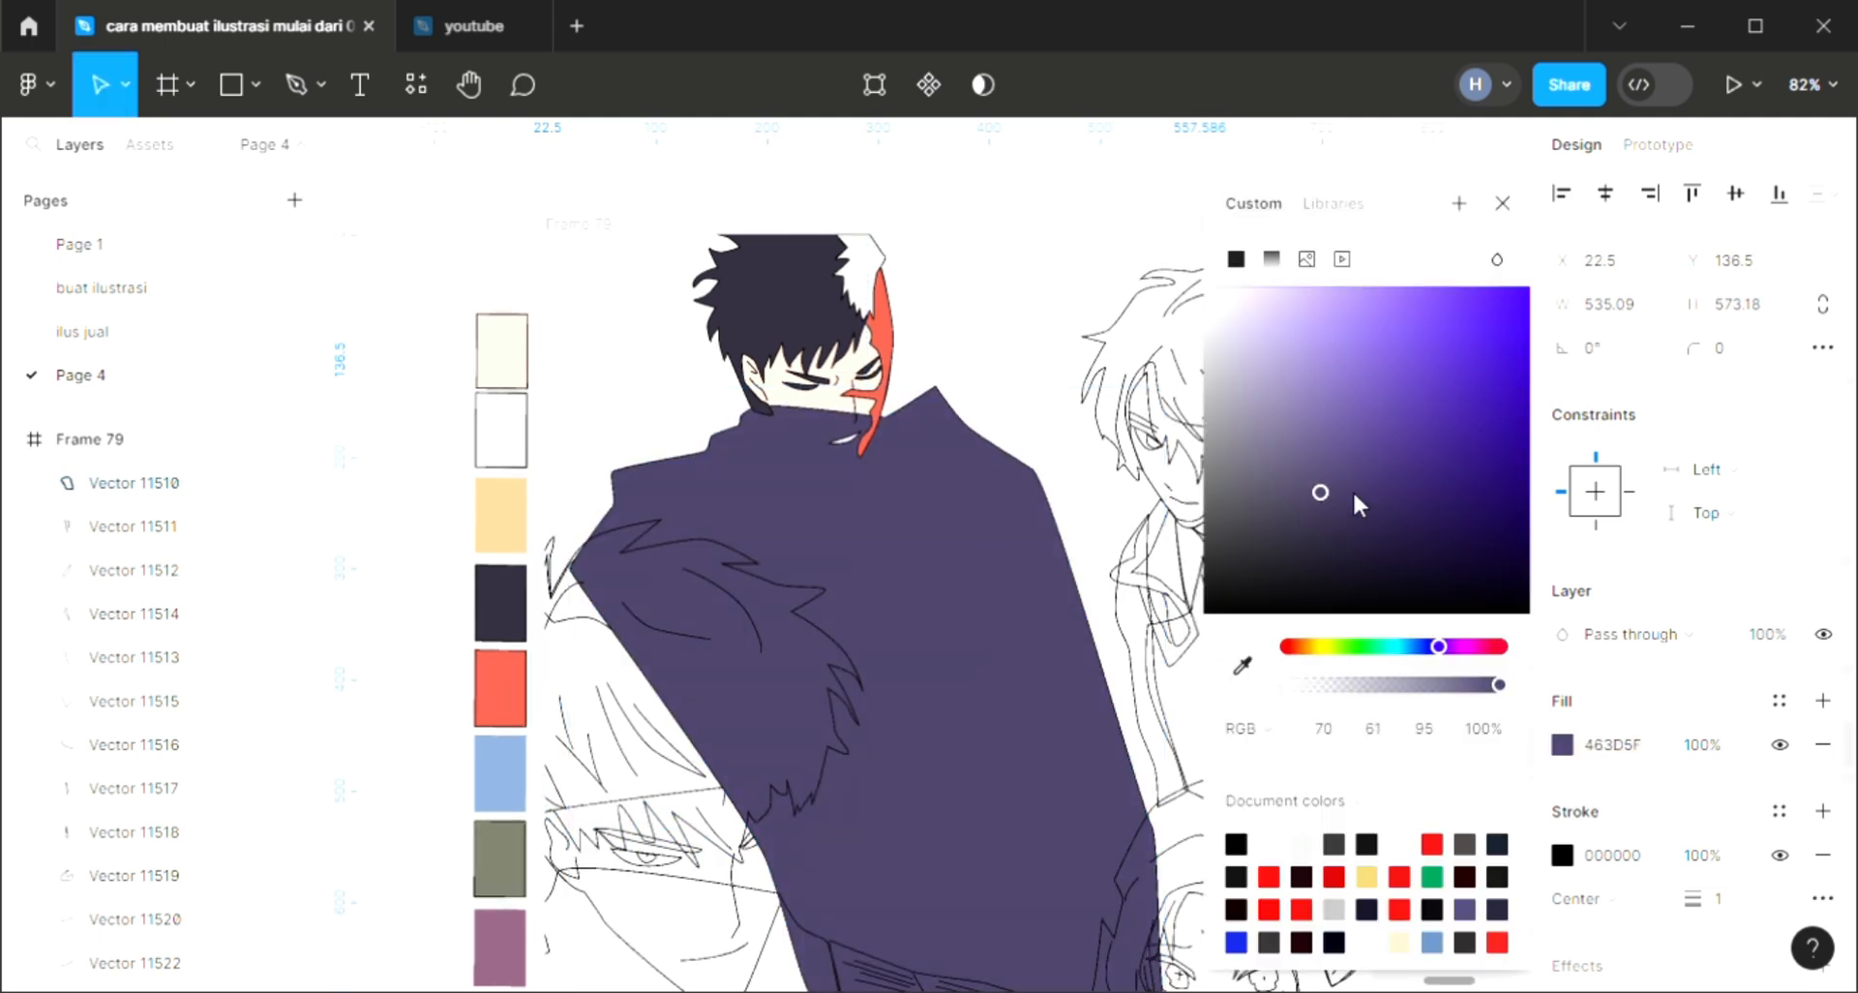
pyautogui.click(1503, 205)
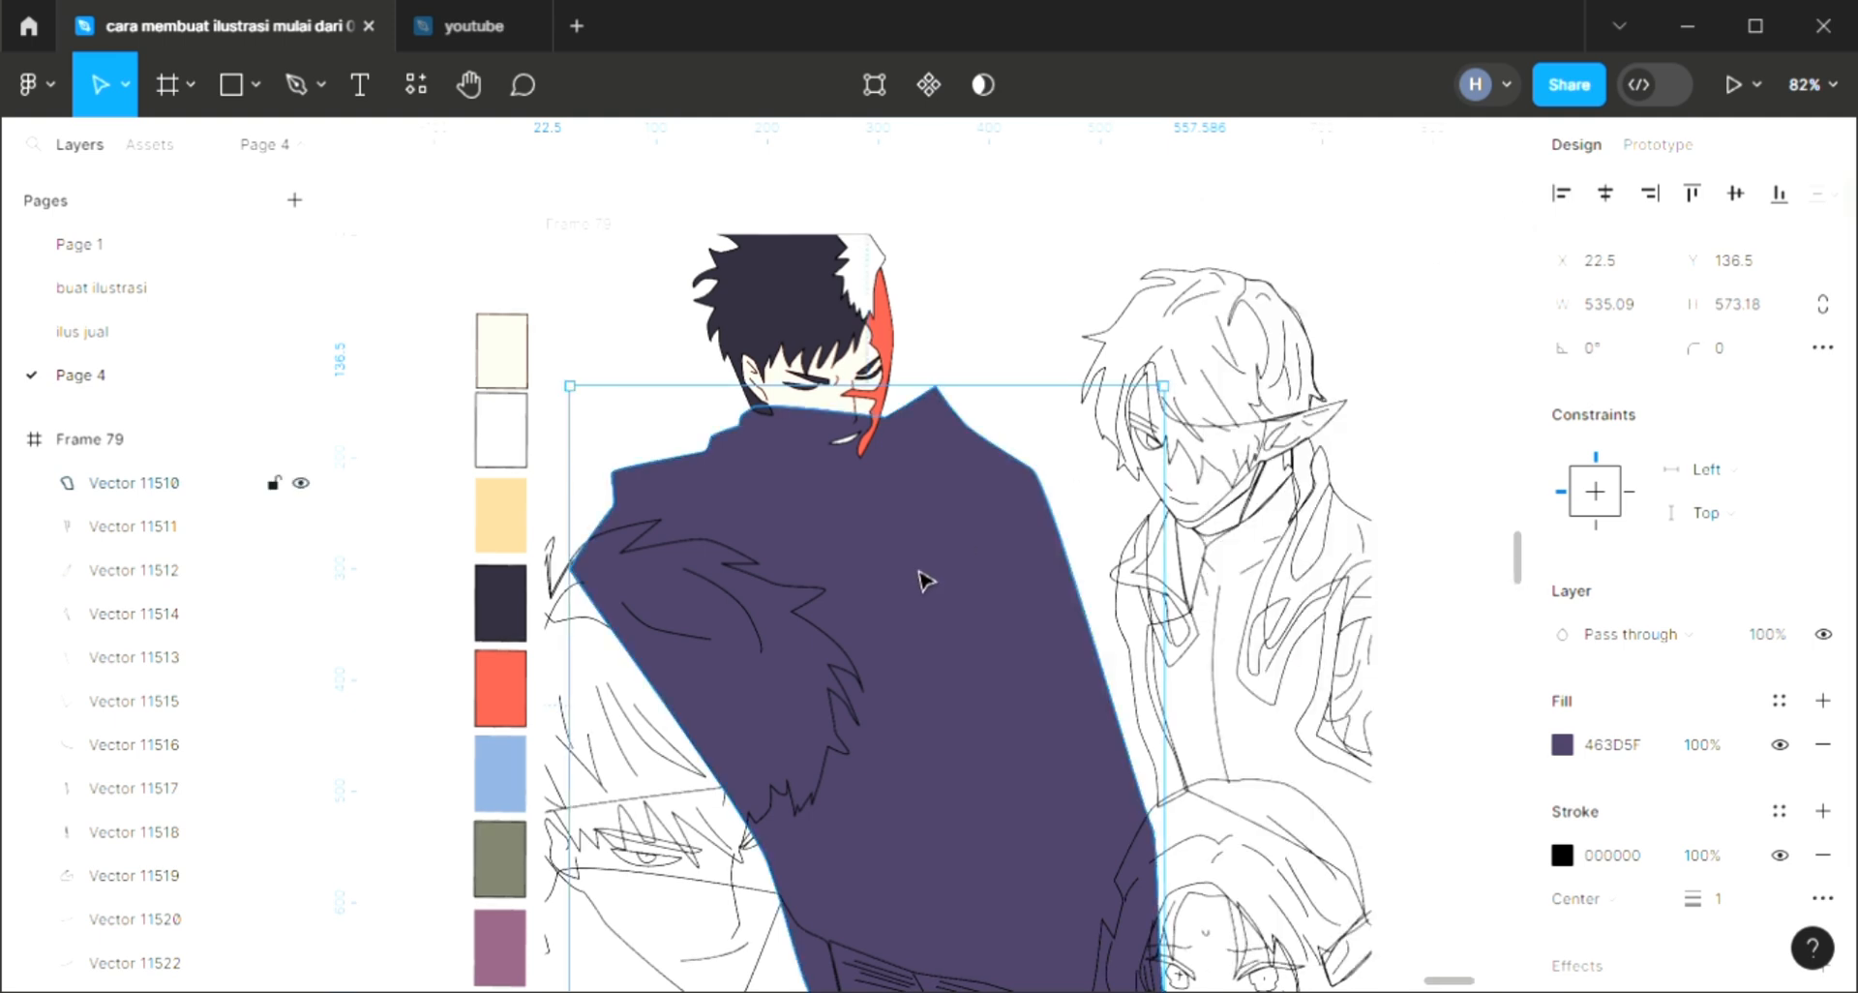
pyautogui.press('[')
pyautogui.click(913, 424)
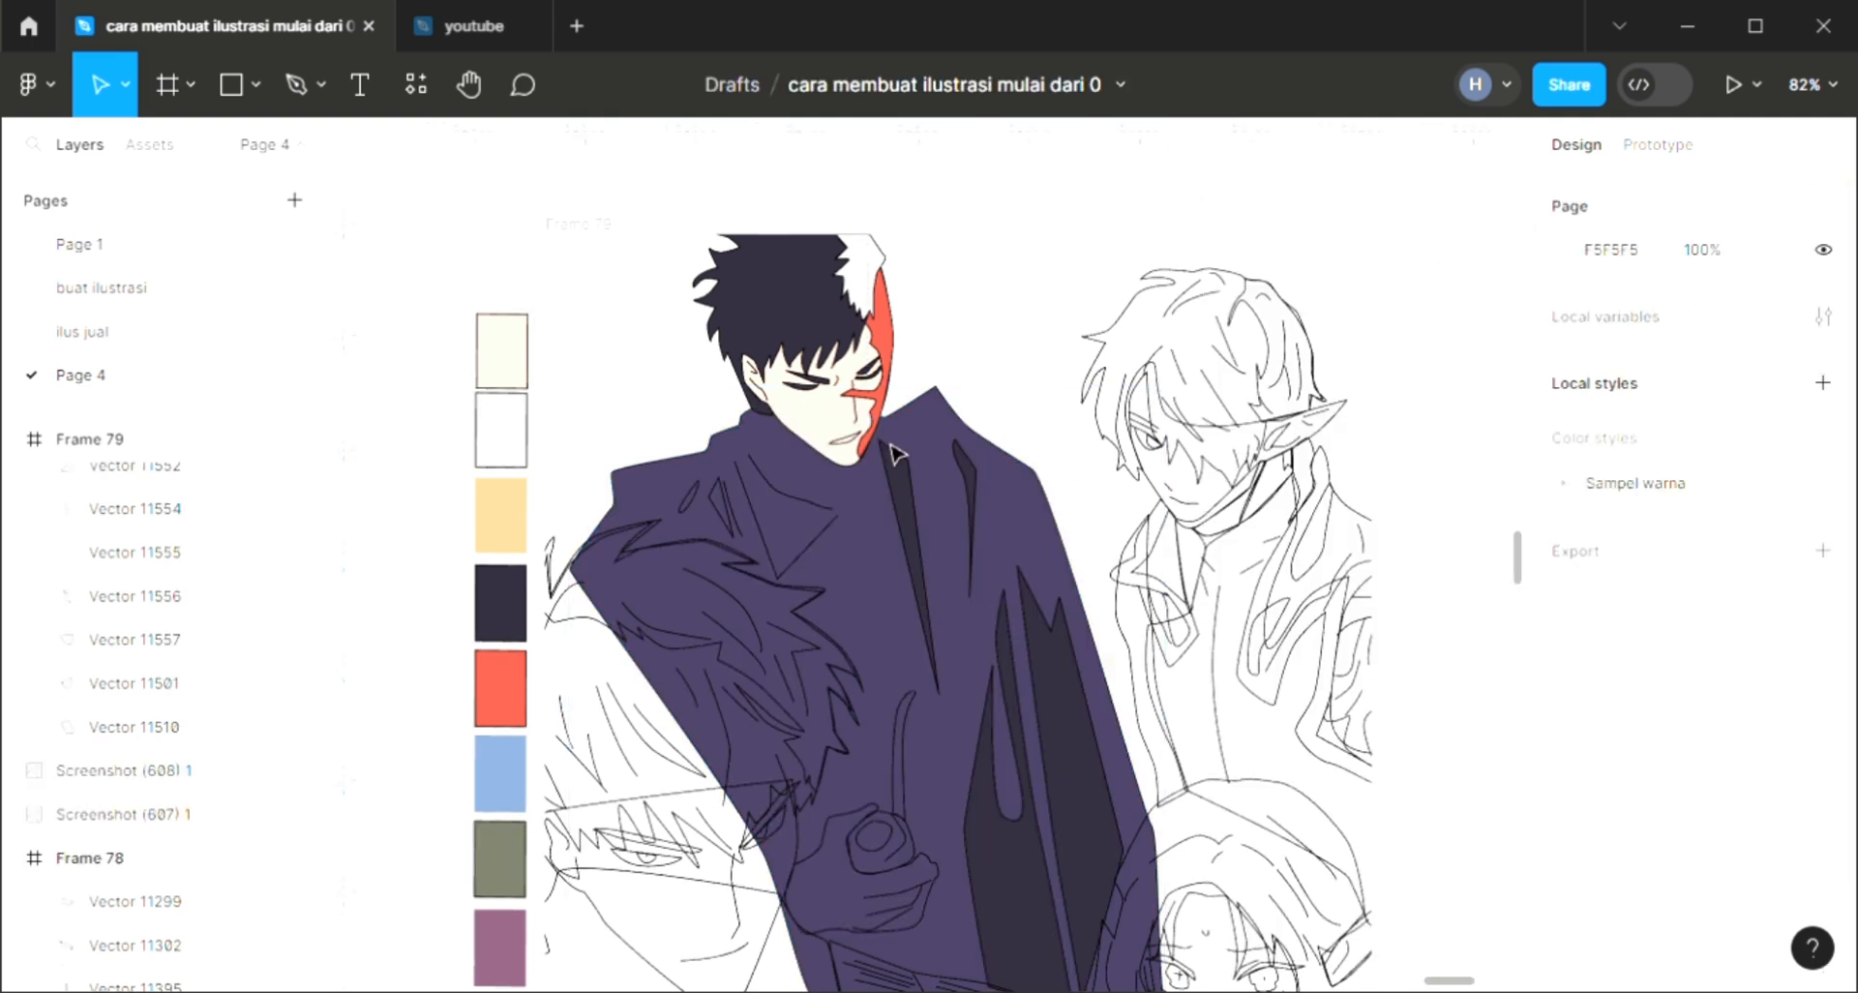
# Step: Fill the curved pipe stem above the hand with the dark colour of the coat folds
pyautogui.click(902, 774)
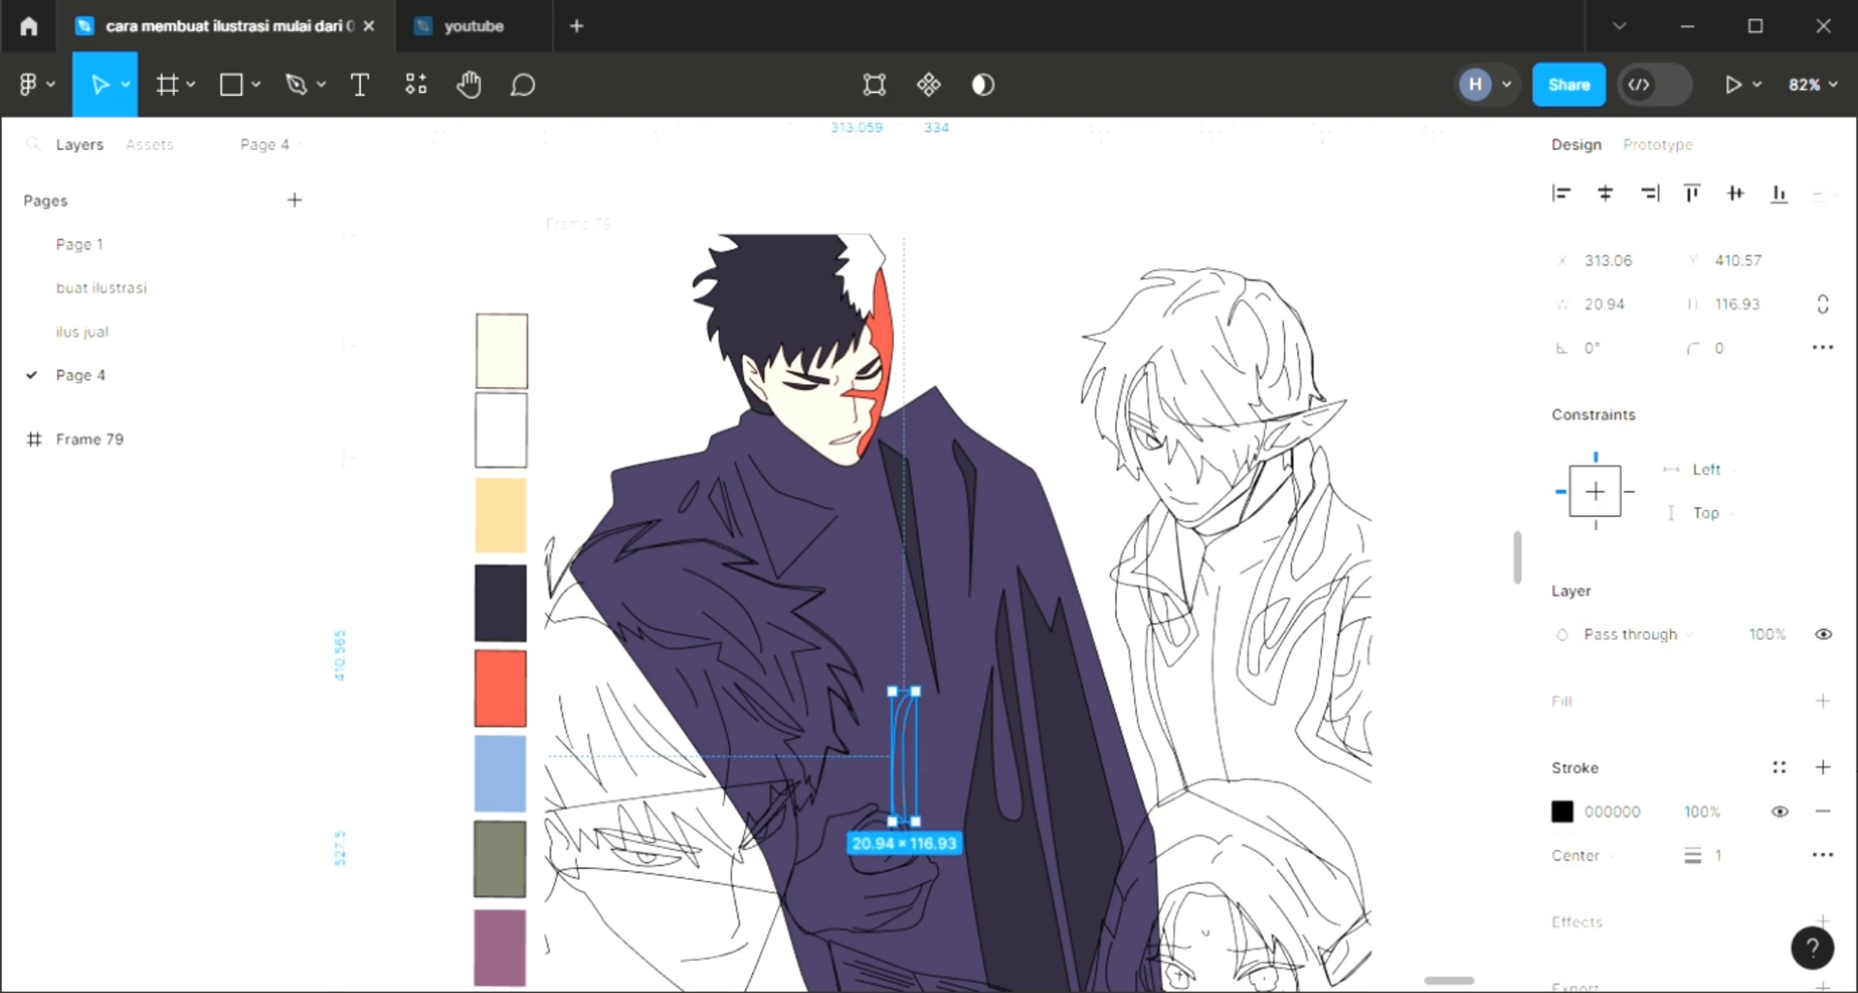
pyautogui.click(1819, 702)
pyautogui.scroll(1, 1009, 833)
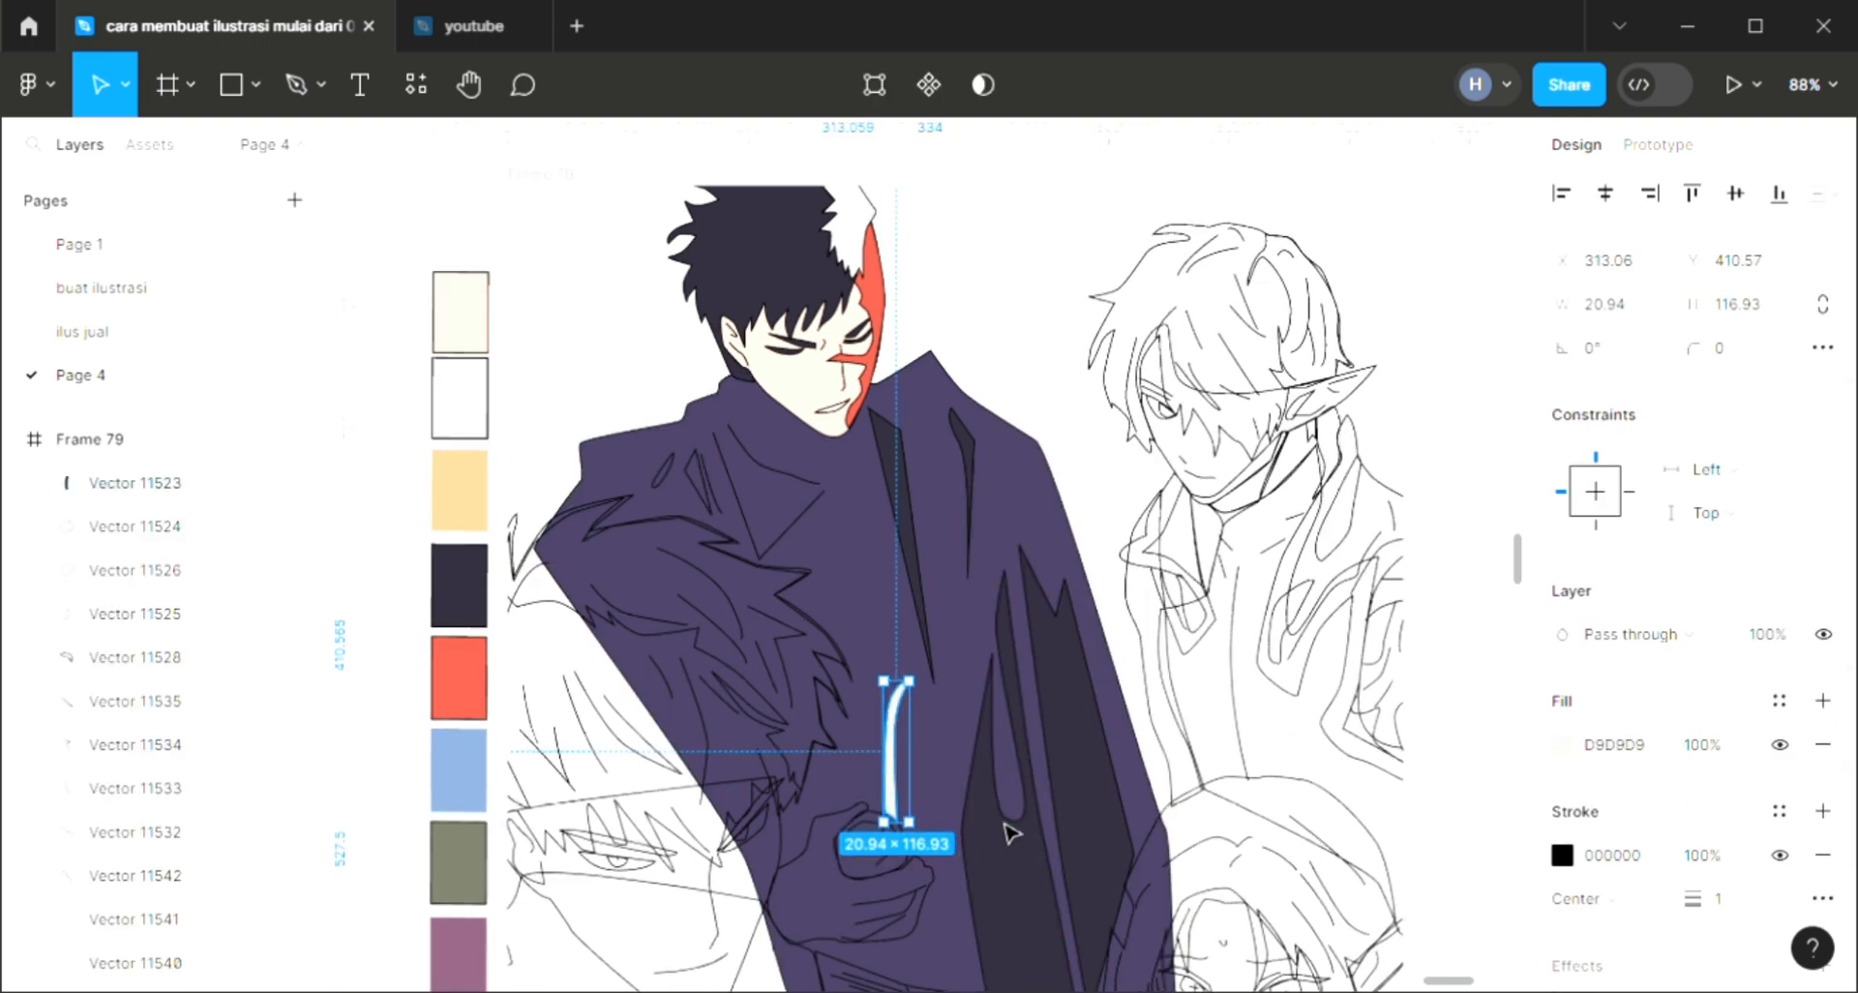
pyautogui.press('i')
pyautogui.click(968, 871)
pyautogui.click(958, 760)
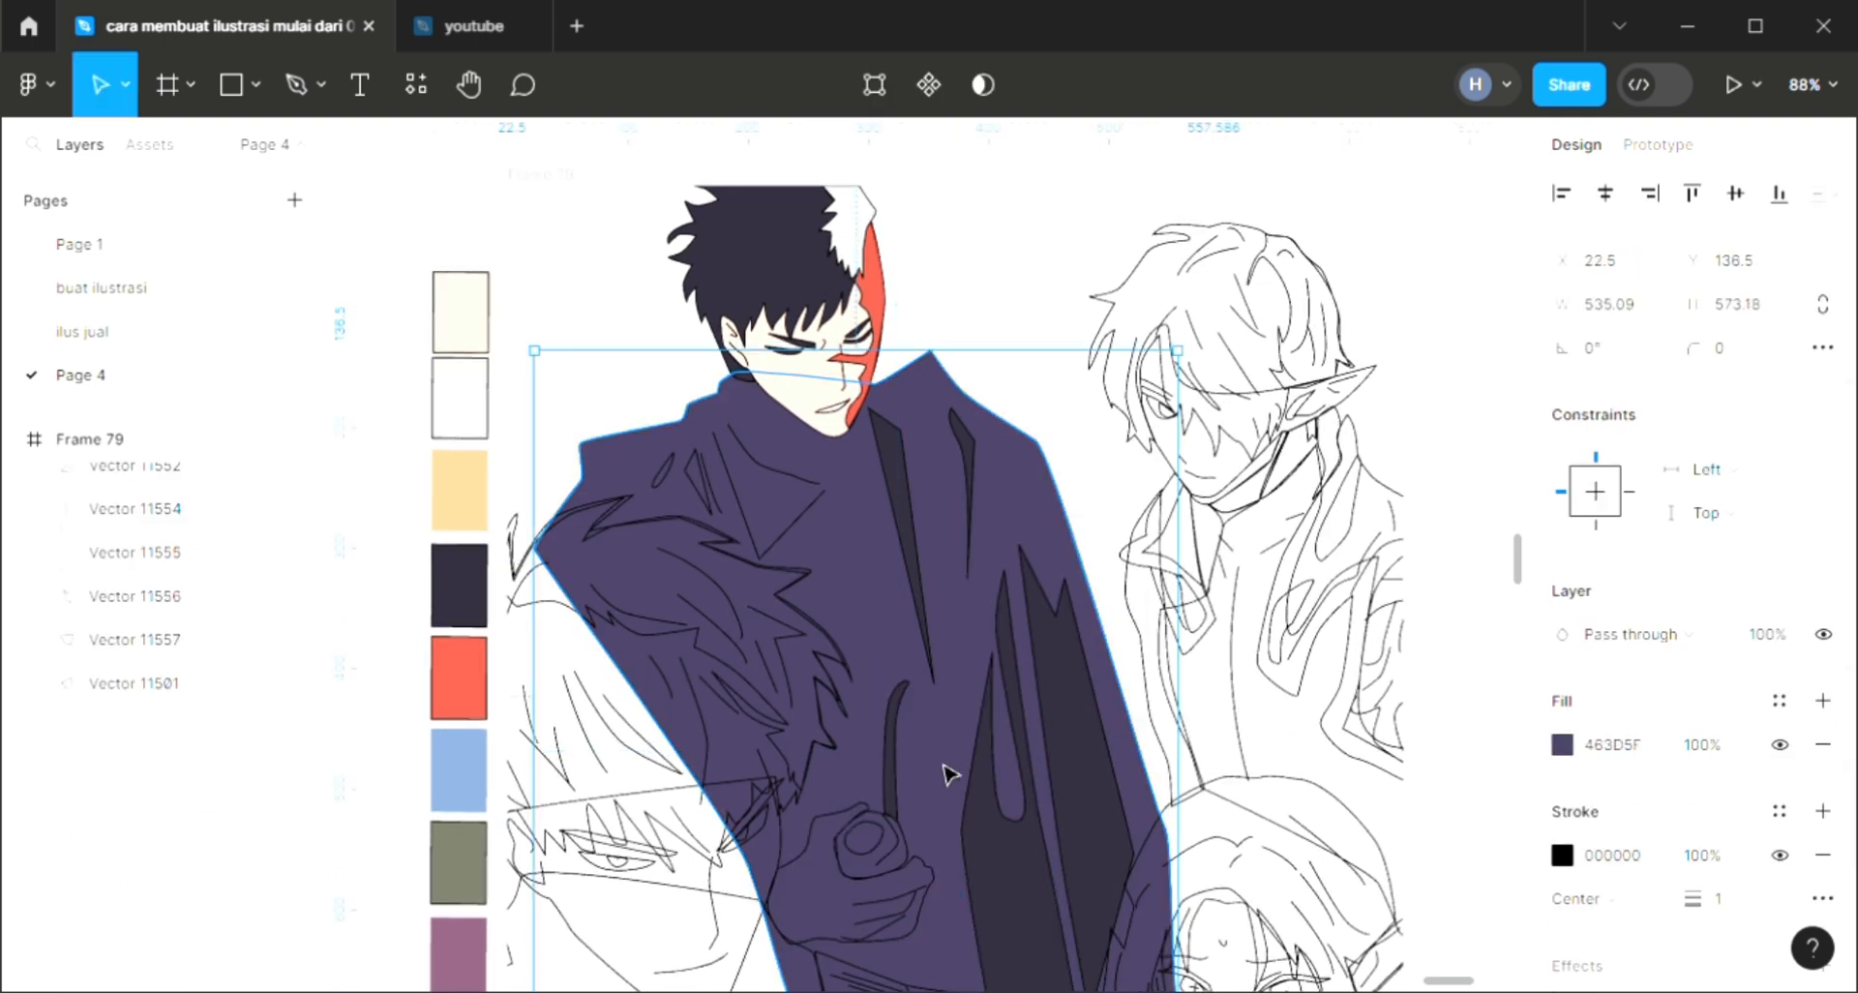
pyautogui.click(885, 850)
pyautogui.click(1821, 701)
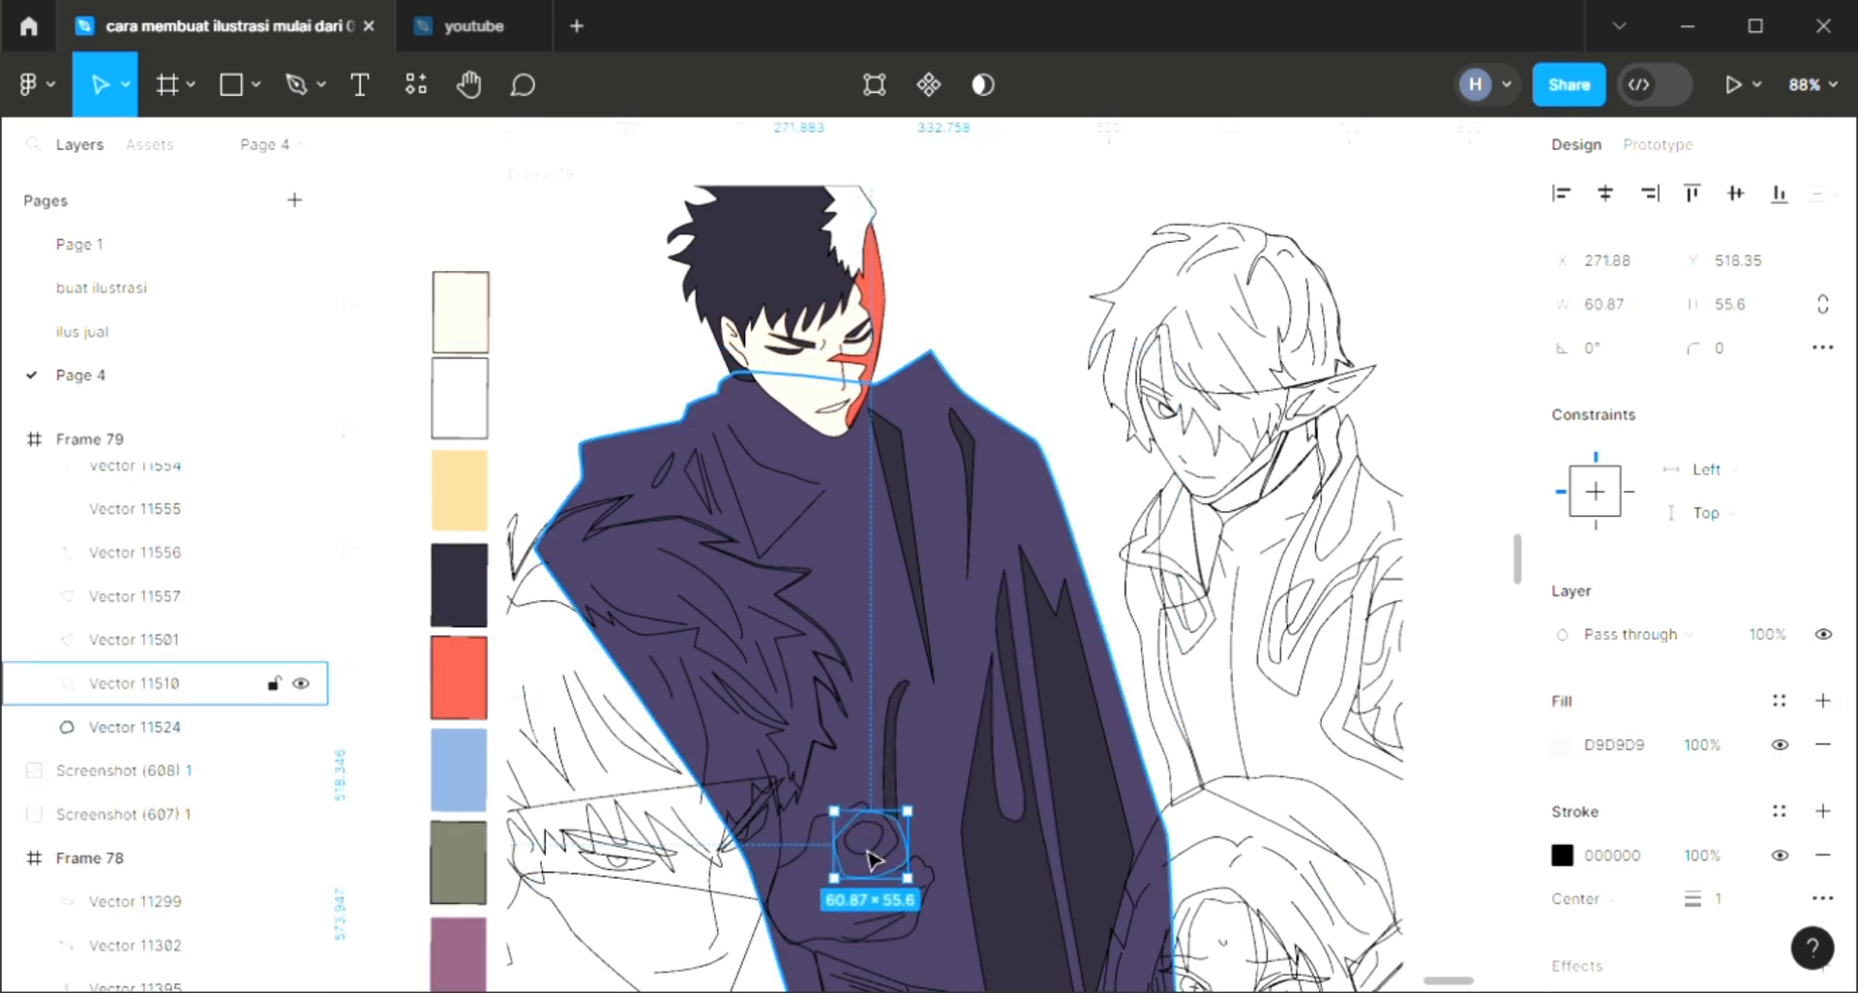
pyautogui.hotkey('ctrl', 'z')
# Step: Bring the pipe bowl's small inner oval to the front and give it a D9D9D9 fill
pyautogui.click(862, 849)
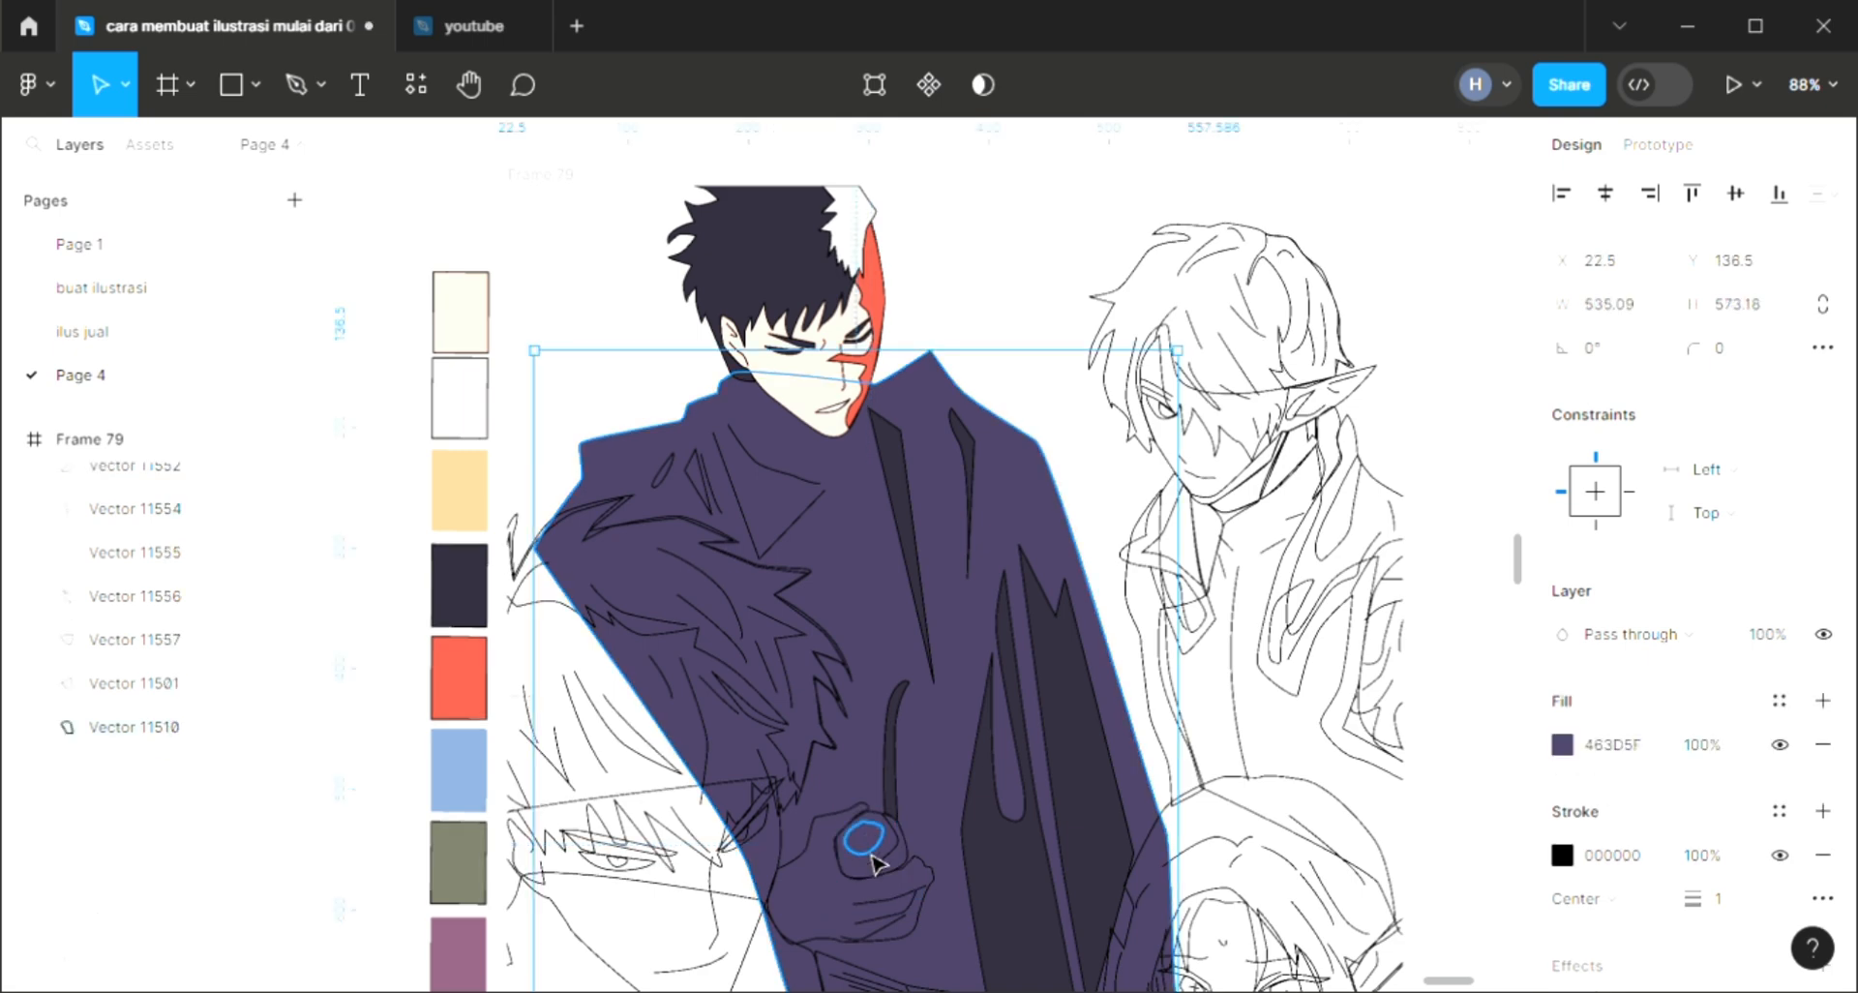
pyautogui.rightClick(851, 856)
pyautogui.press('Escape')
pyautogui.click(860, 852)
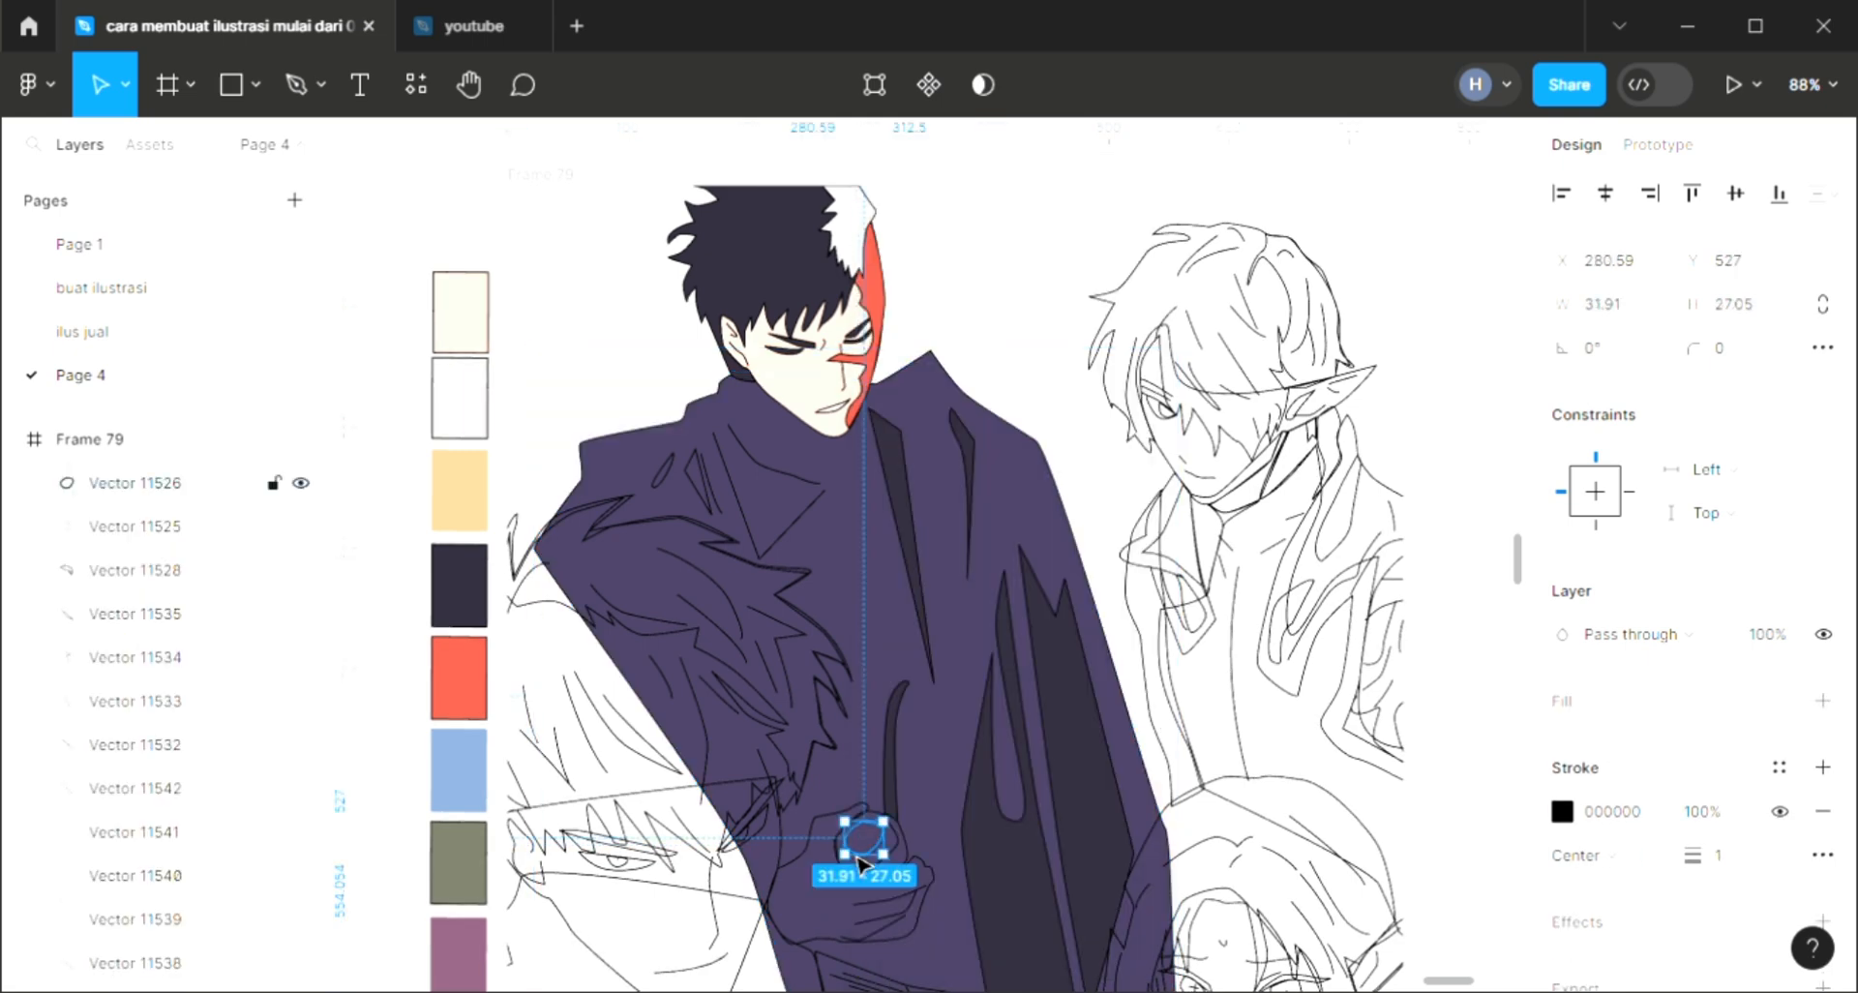
pyautogui.rightClick(846, 852)
pyautogui.click(946, 426)
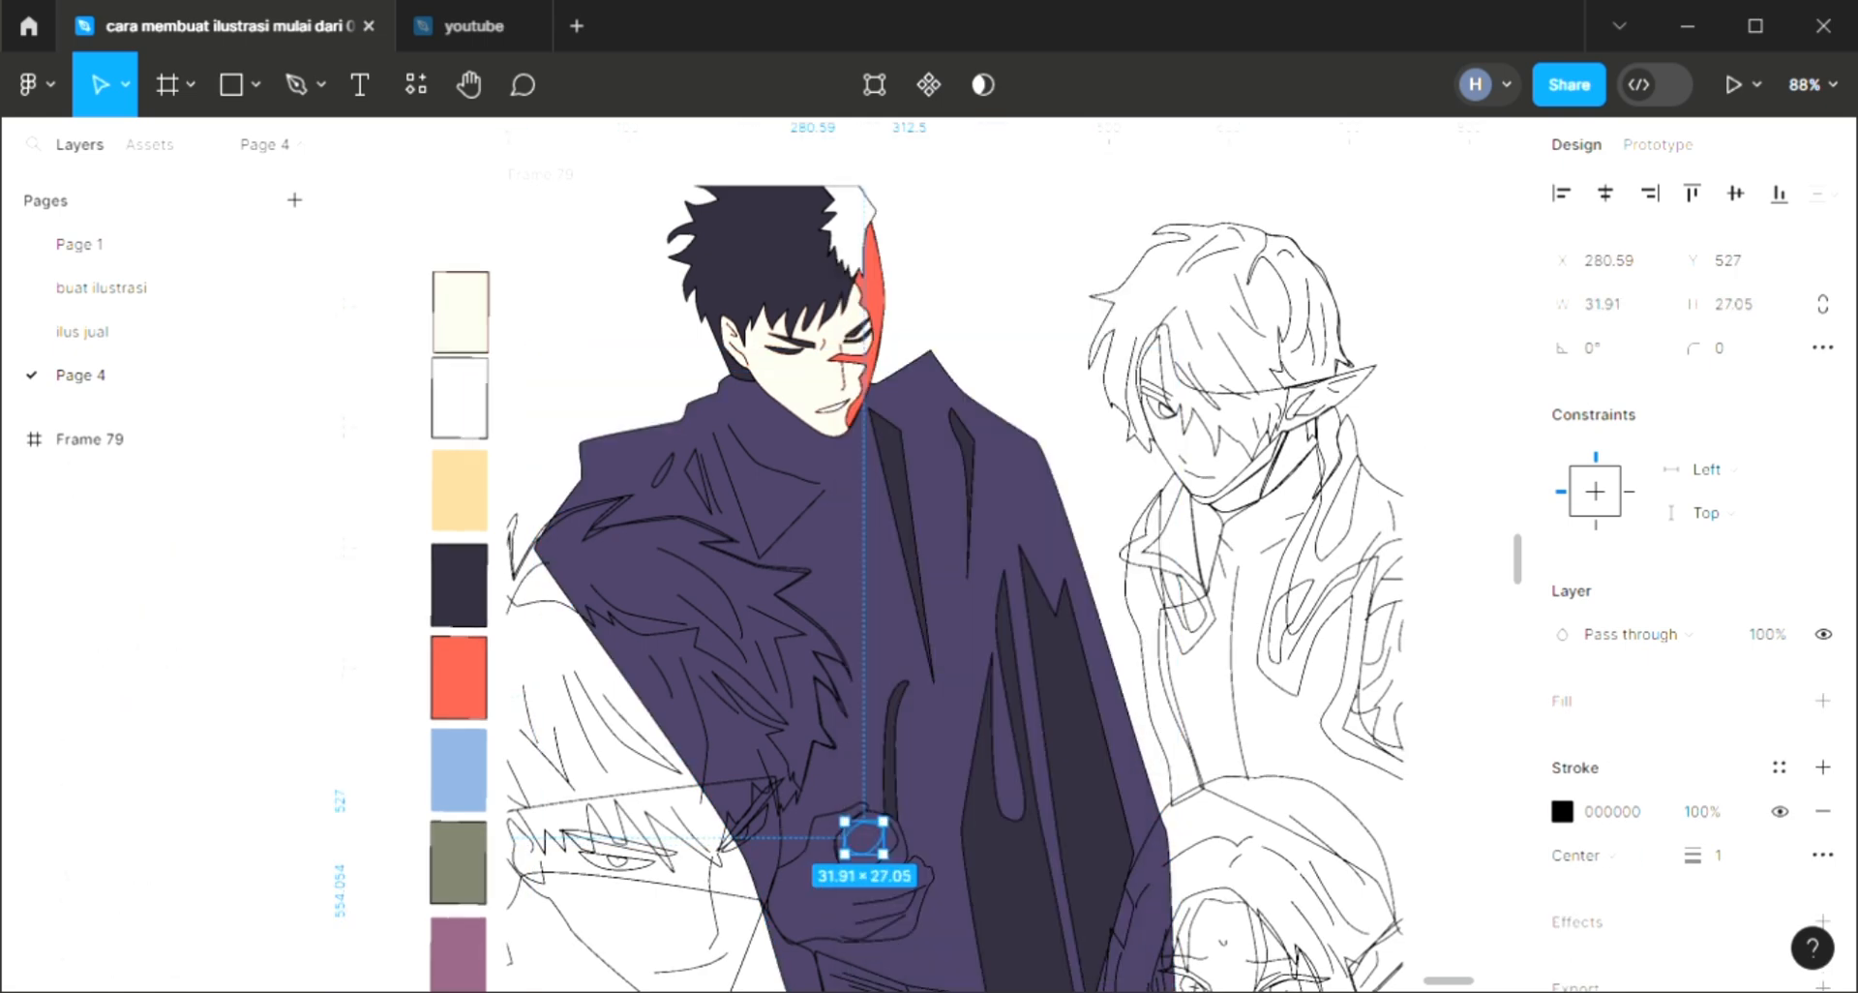
pyautogui.click(1822, 700)
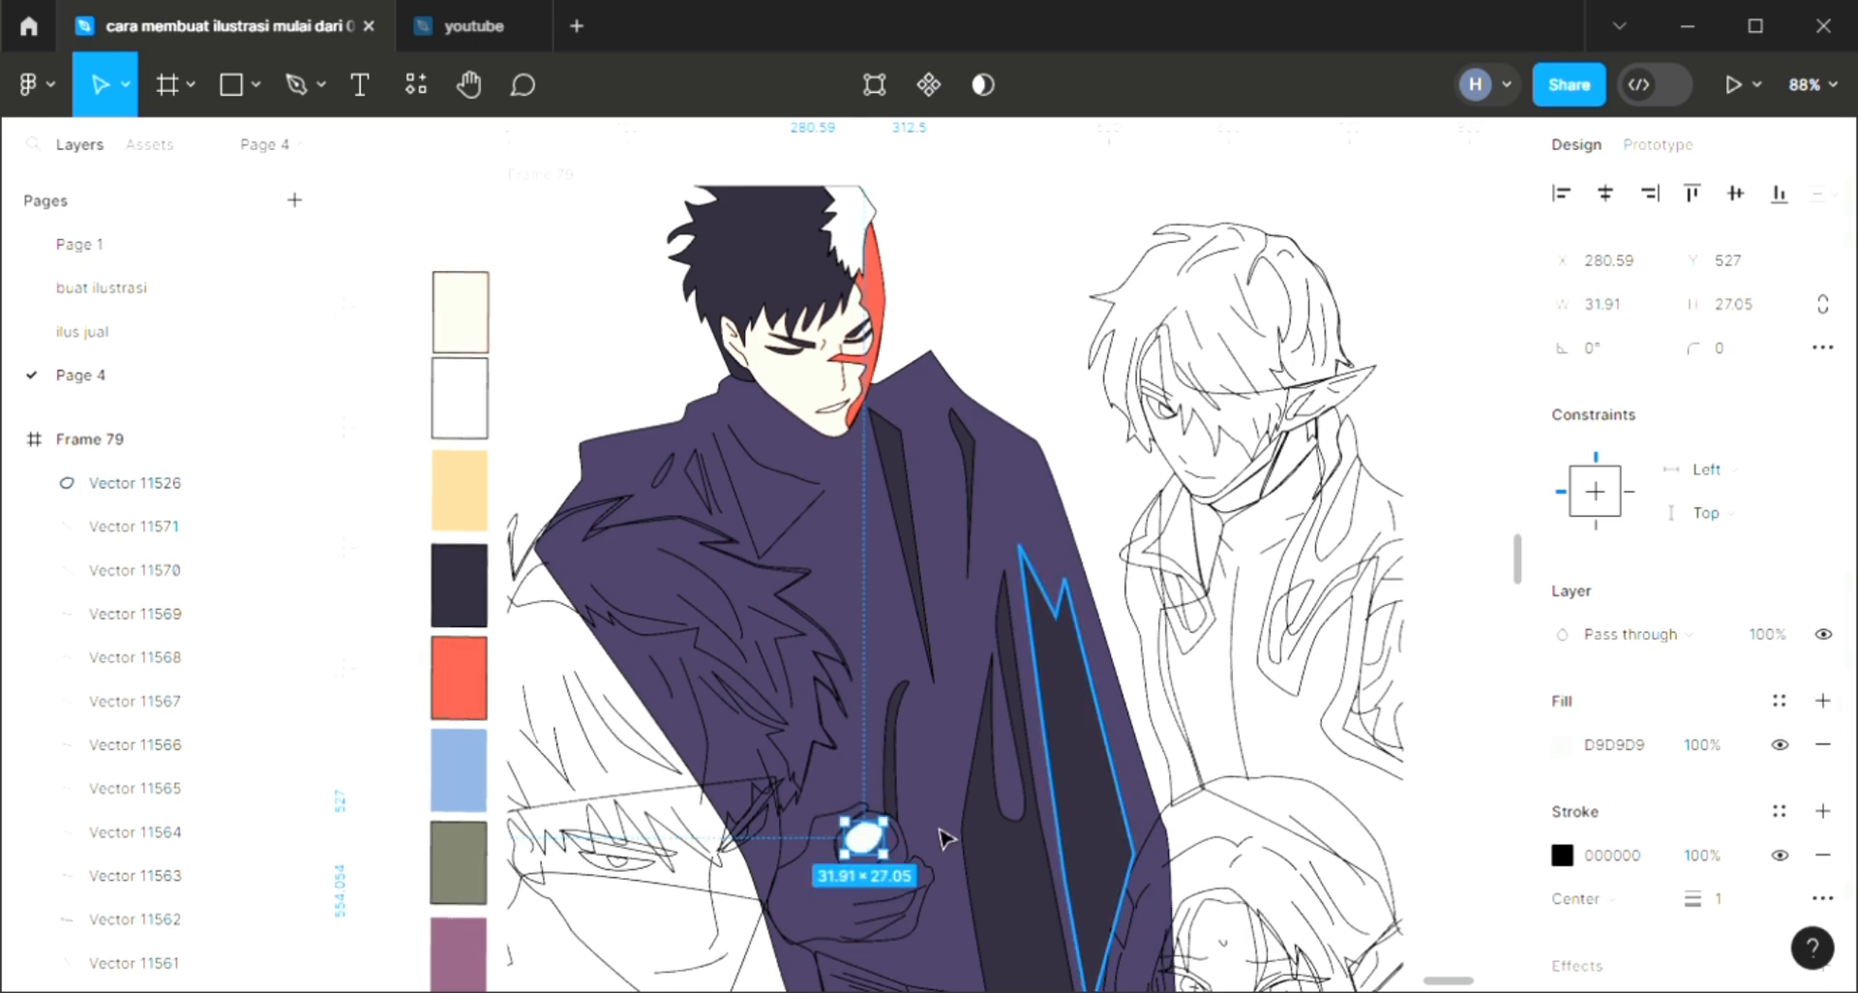
# Step: Fill the pipe bowl's outer shape with grey ABA5A5 and move it backward behind its inner line details
pyautogui.click(914, 852)
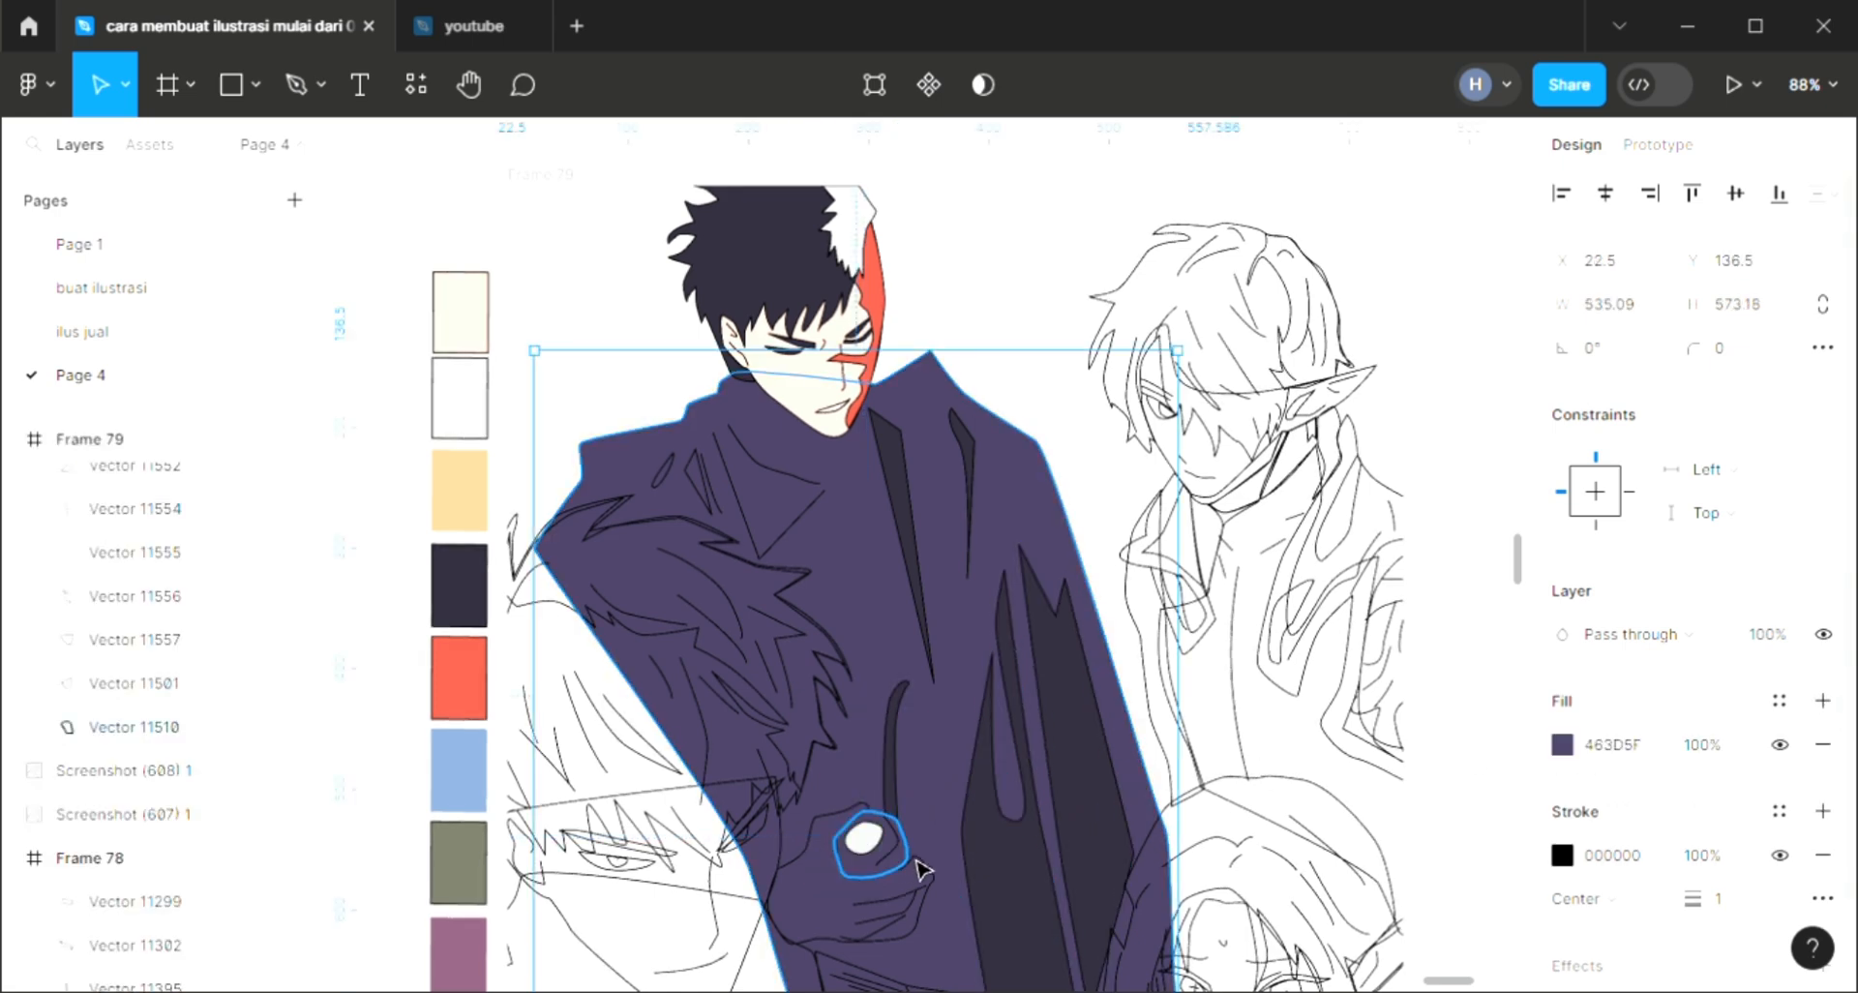
pyautogui.click(918, 866)
pyautogui.click(1823, 700)
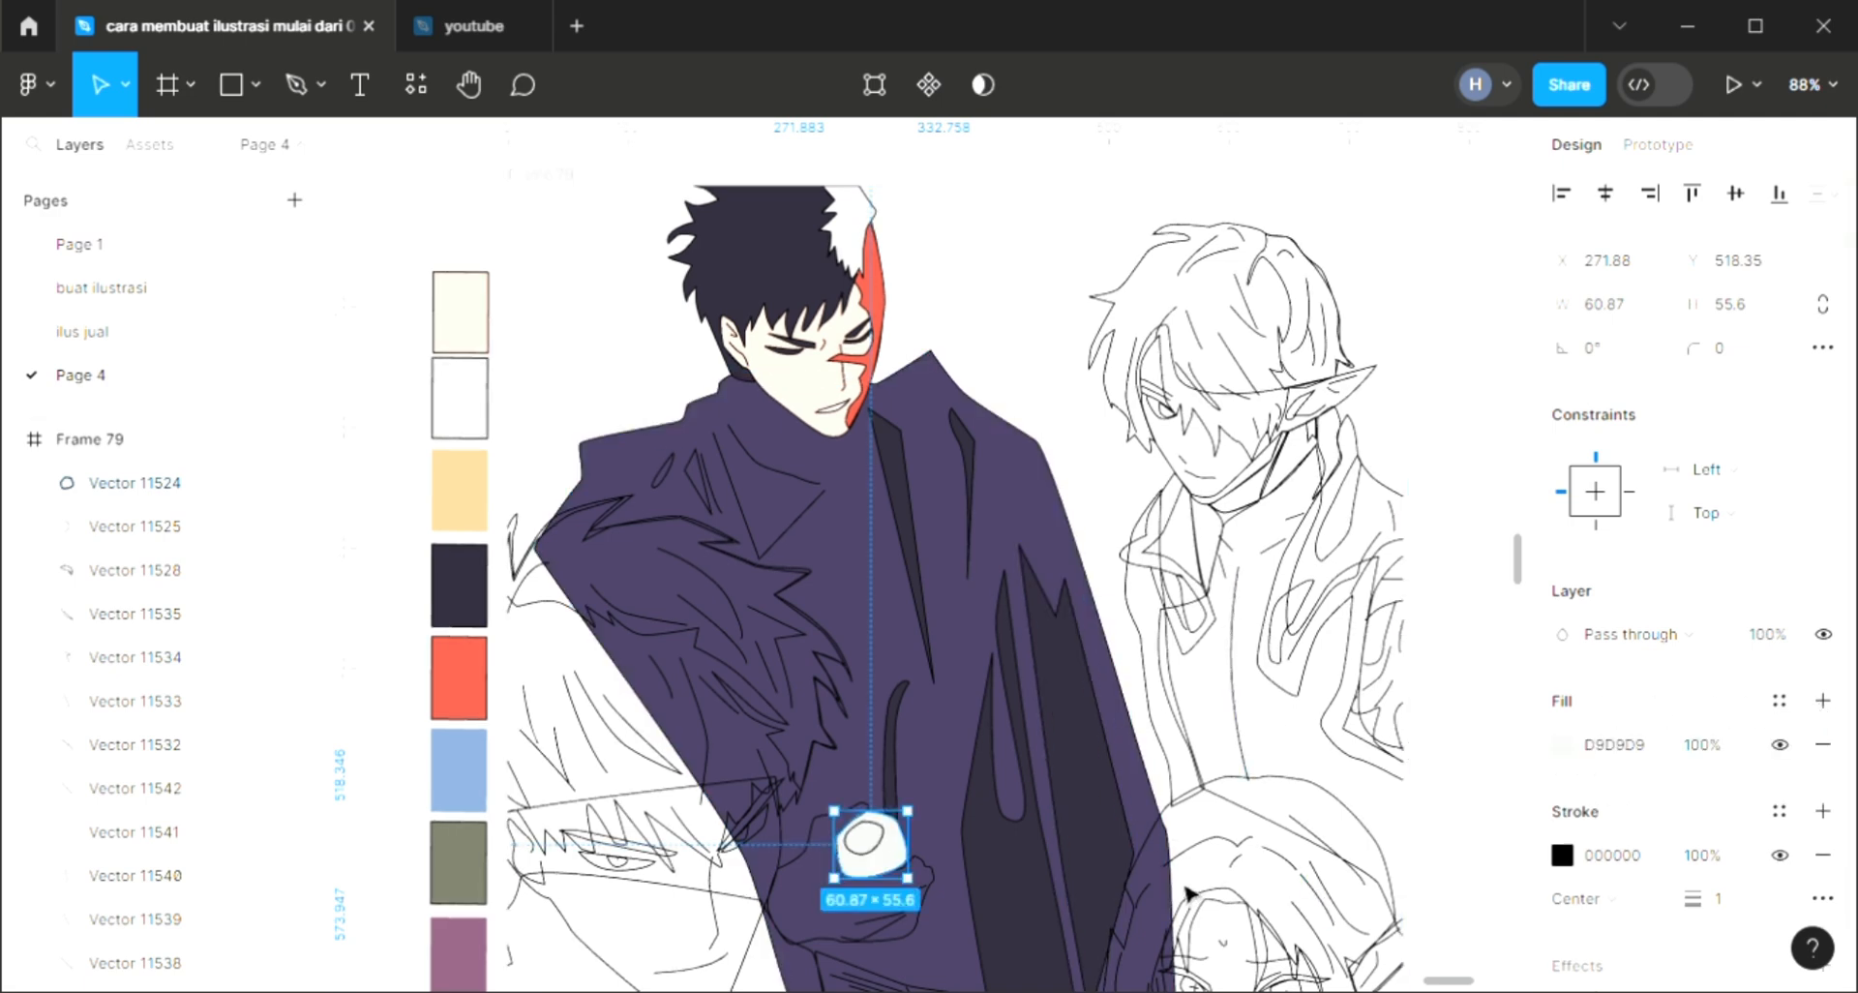
pyautogui.hotkey('ctrl', '[')
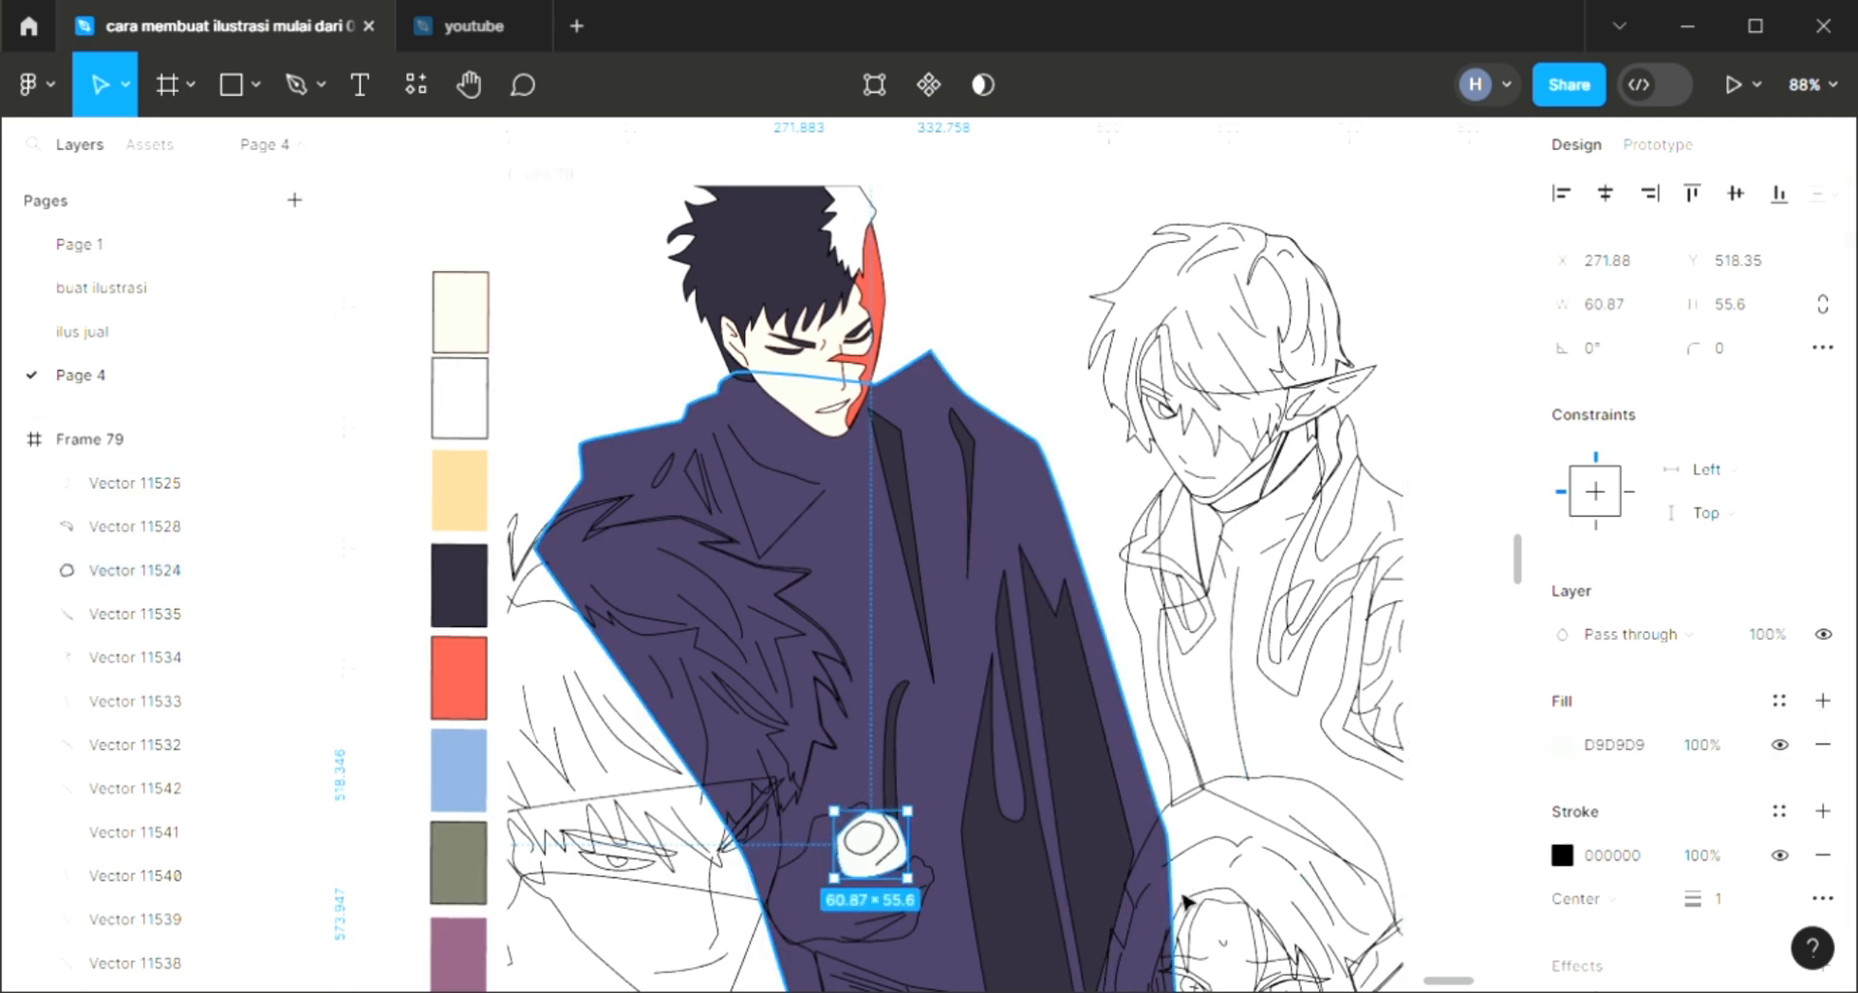
pyautogui.click(1564, 746)
pyautogui.moveTo(1219, 385); pyautogui.dragTo(1214, 394)
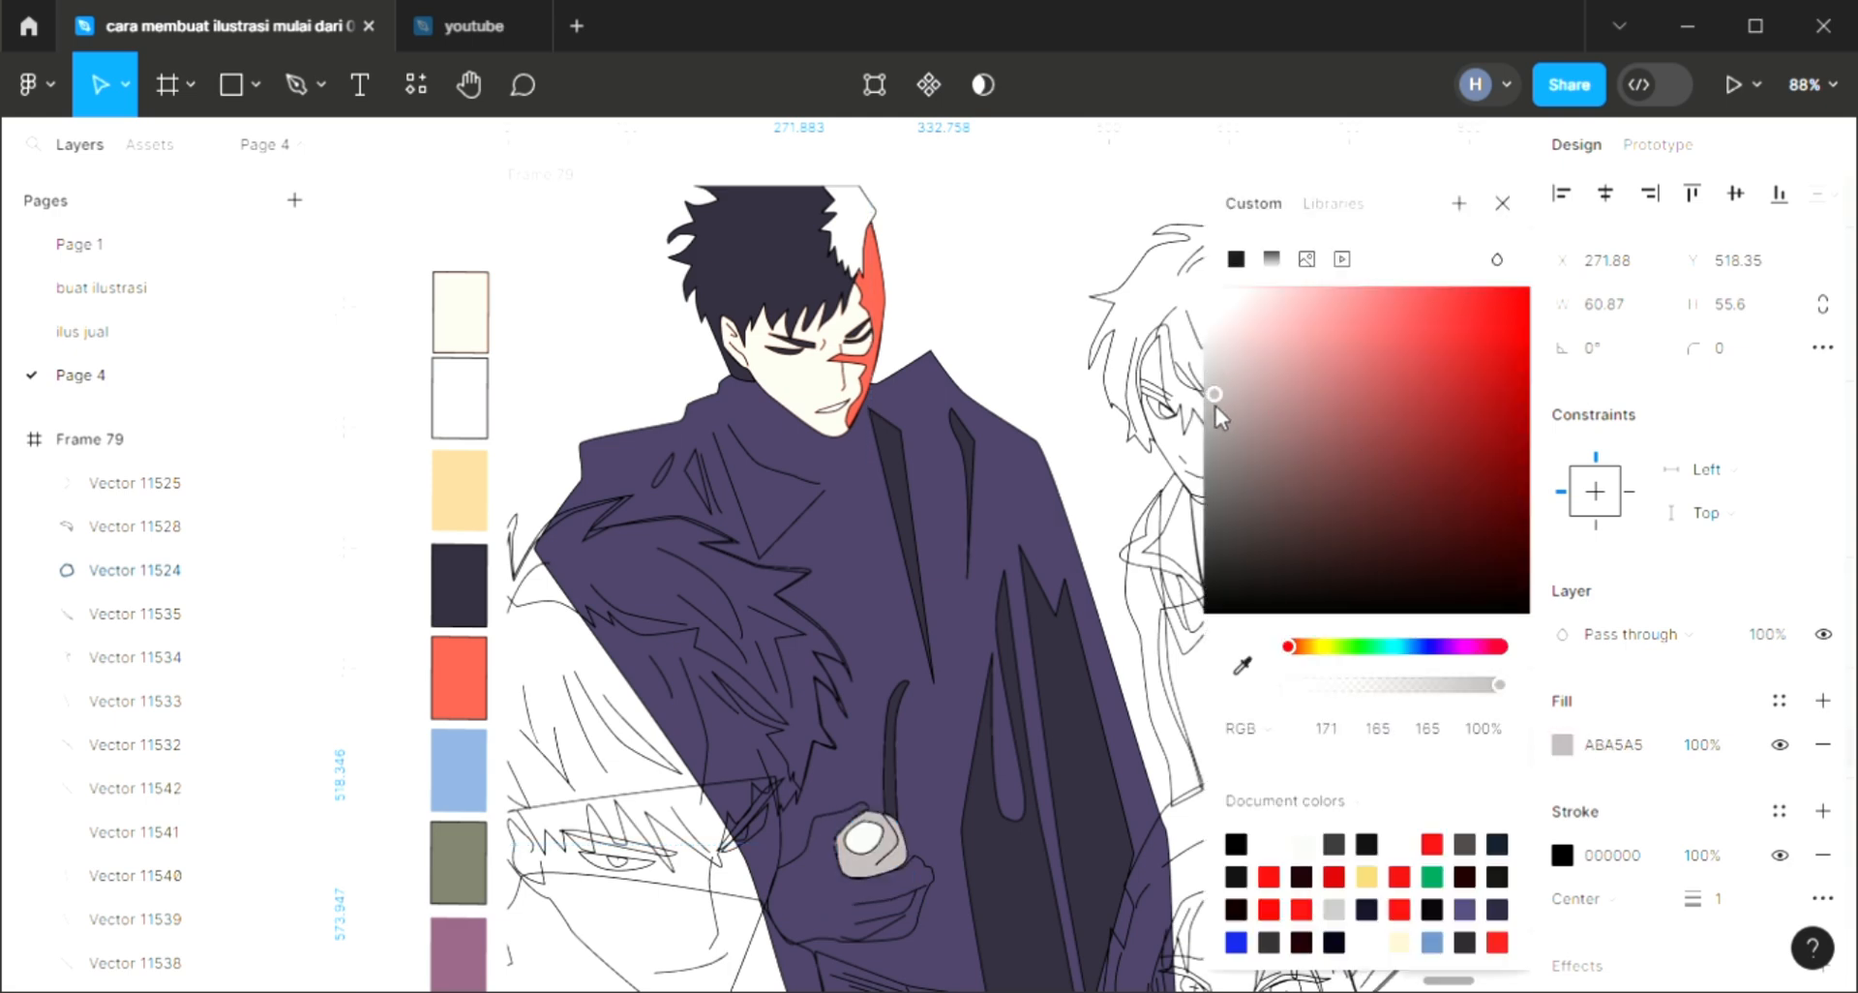
pyautogui.click(1503, 203)
pyautogui.click(909, 753)
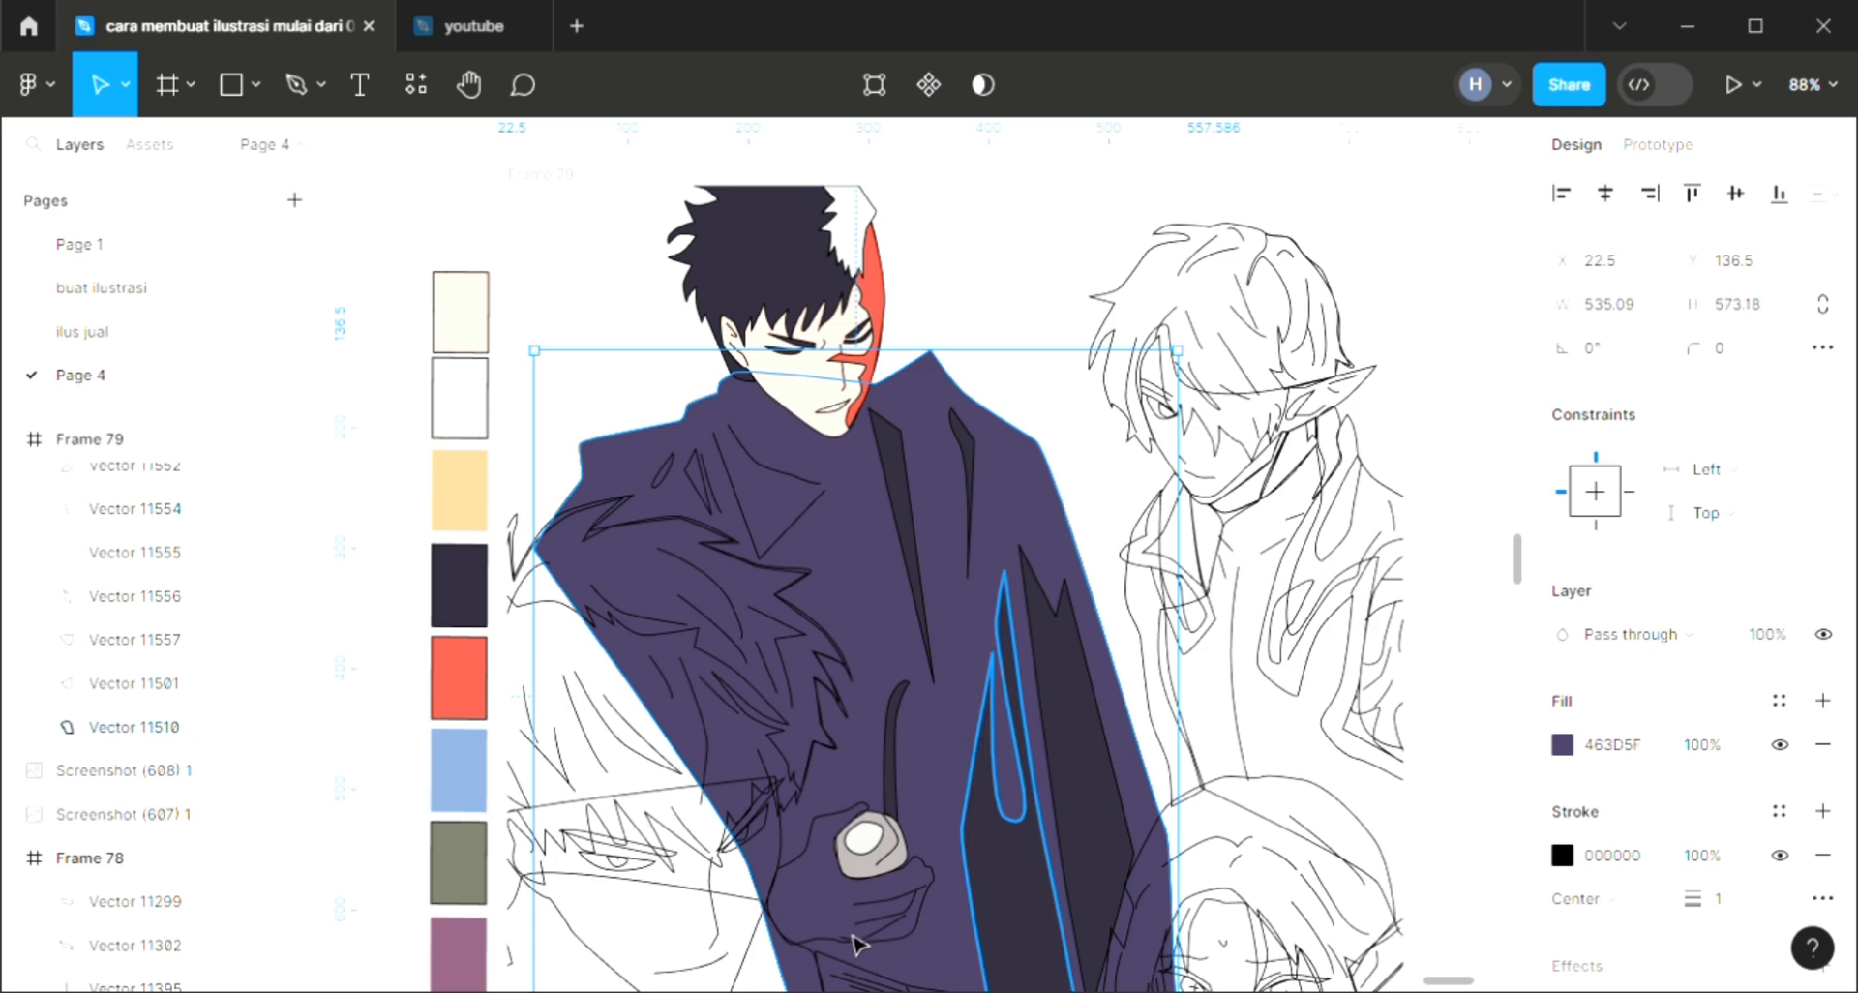
# Step: Fill the hand holding the pipe with the face's skin colour and move it backward behind the pipe bowl
pyautogui.scroll(-1, 845, 939)
pyautogui.click(831, 908)
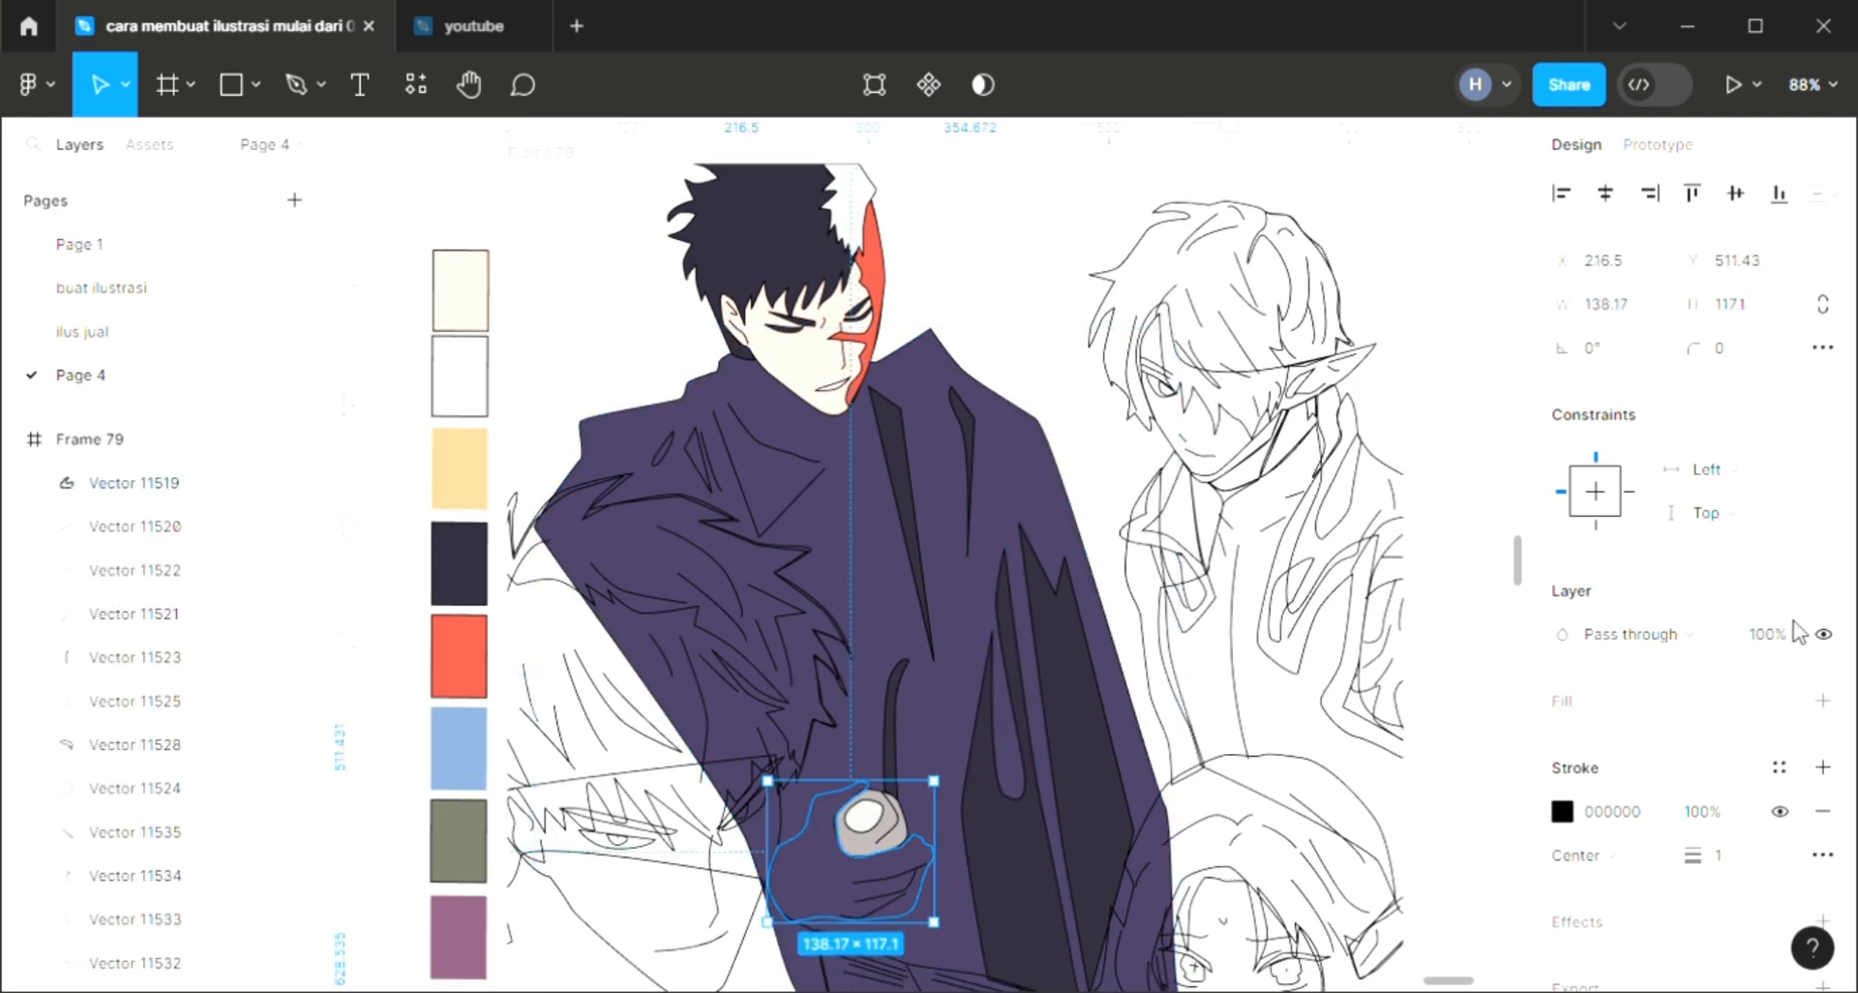
pyautogui.click(1823, 700)
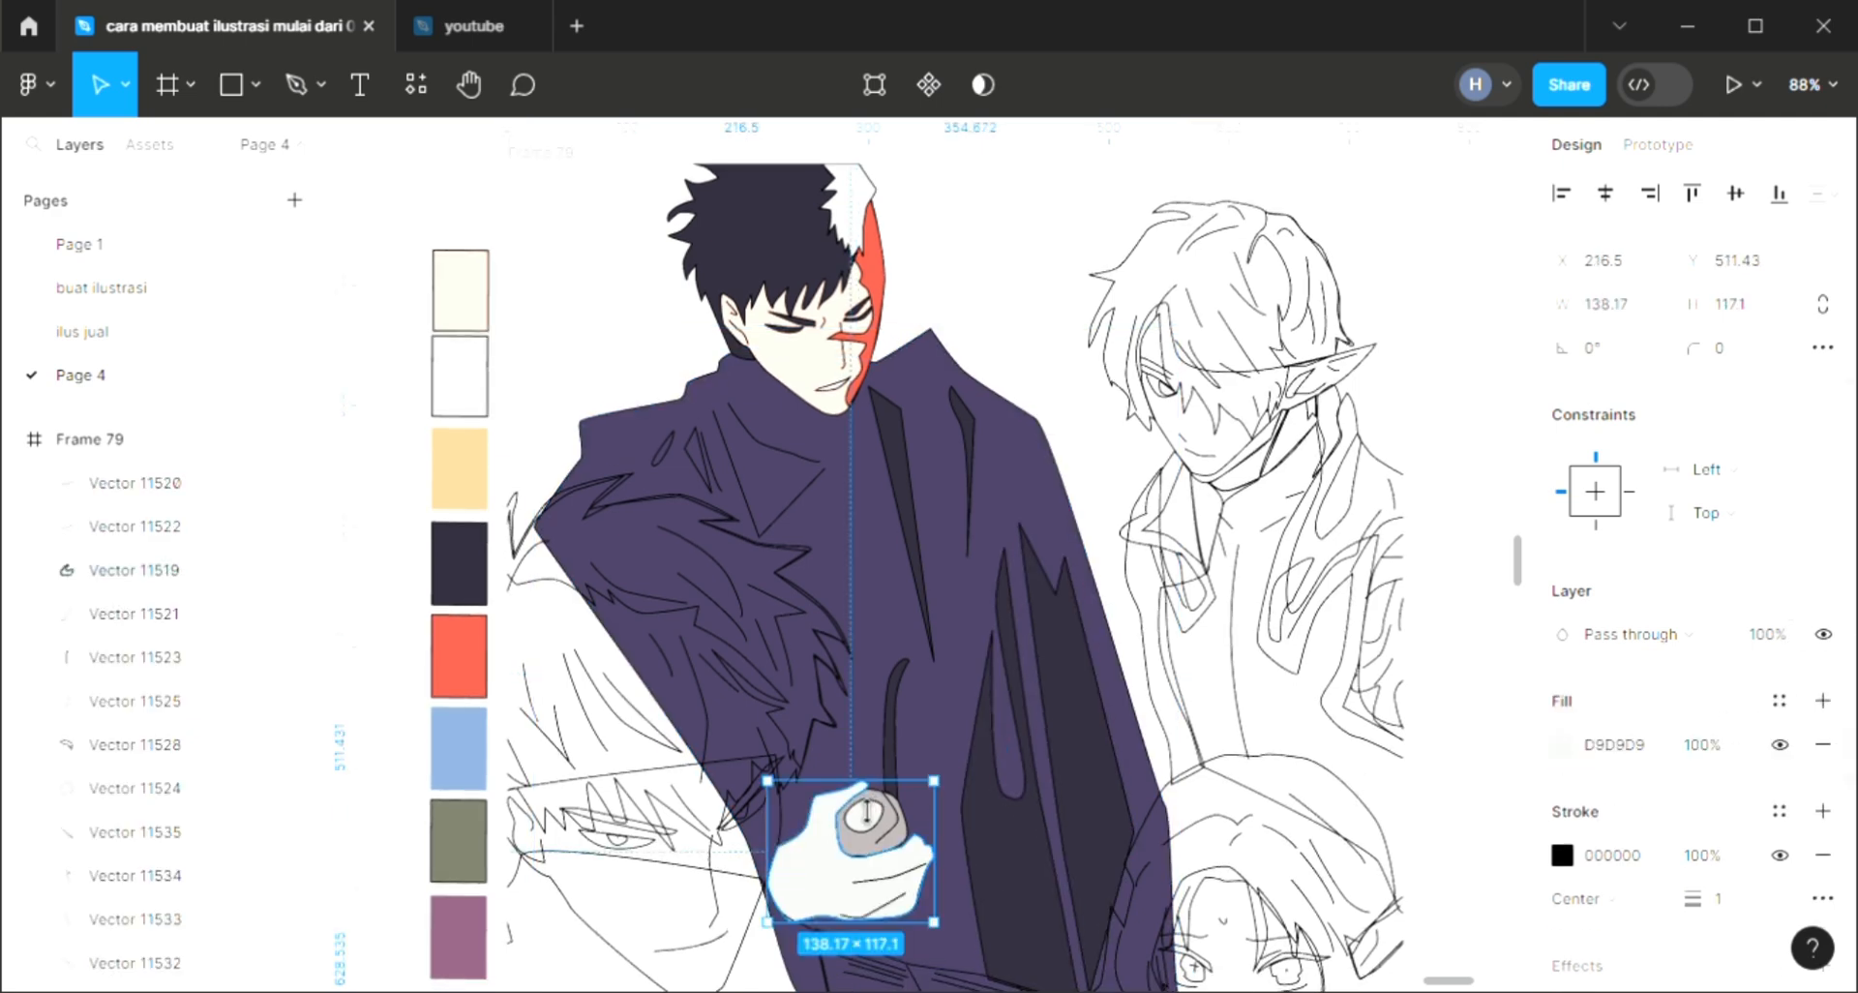
pyautogui.press('i')
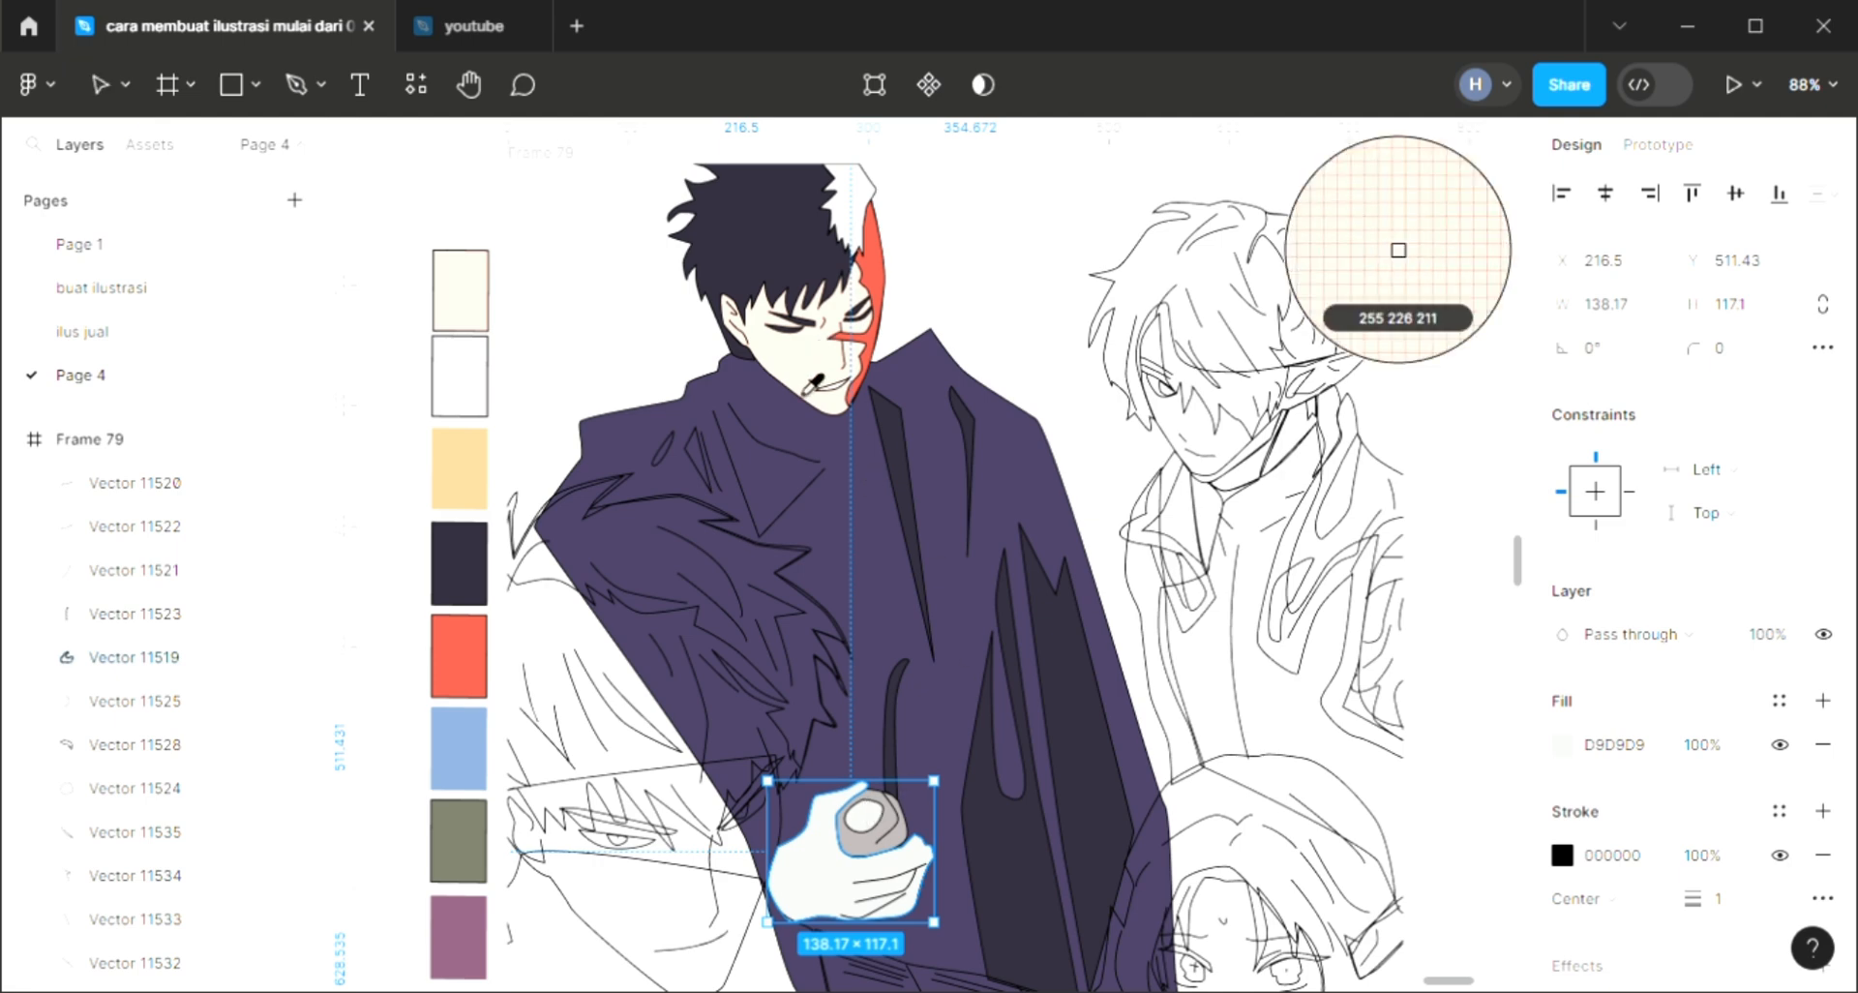
pyautogui.click(1397, 249)
# Step: Fill the two small fold shapes on the coat's left shoulder with the dark fold colour 2E2A39
pyautogui.click(975, 296)
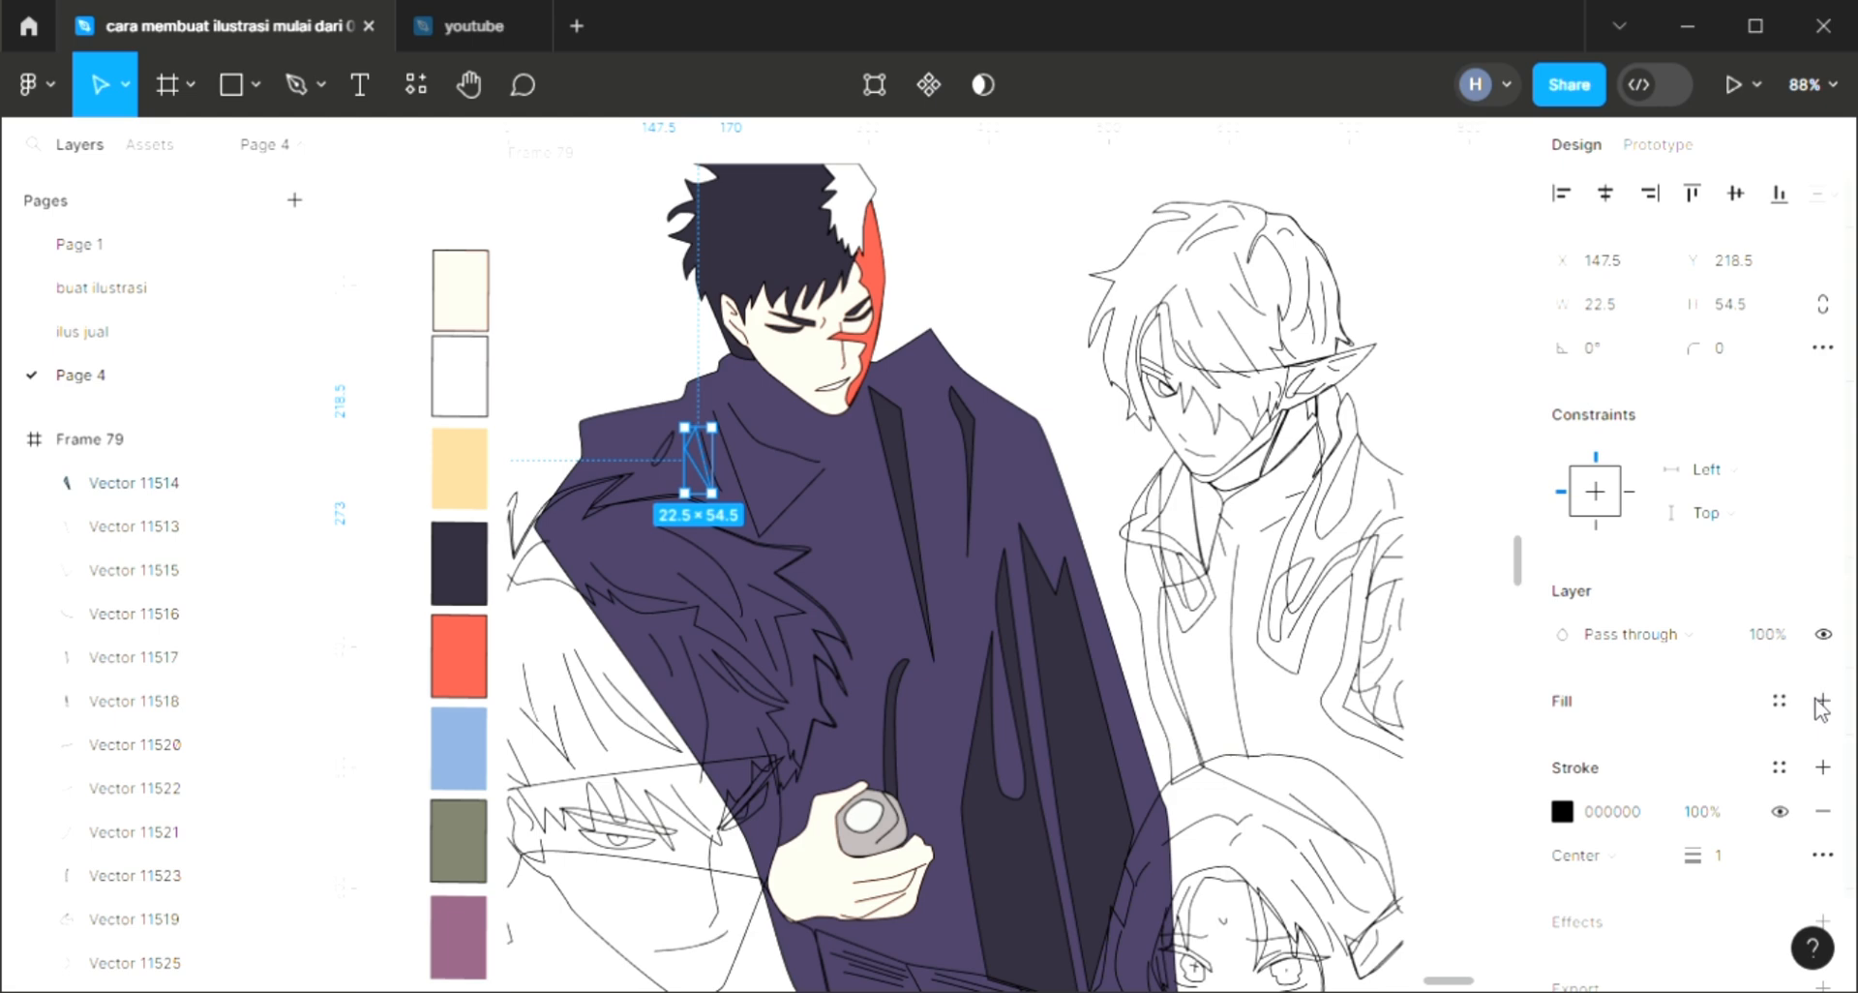
pyautogui.press('i')
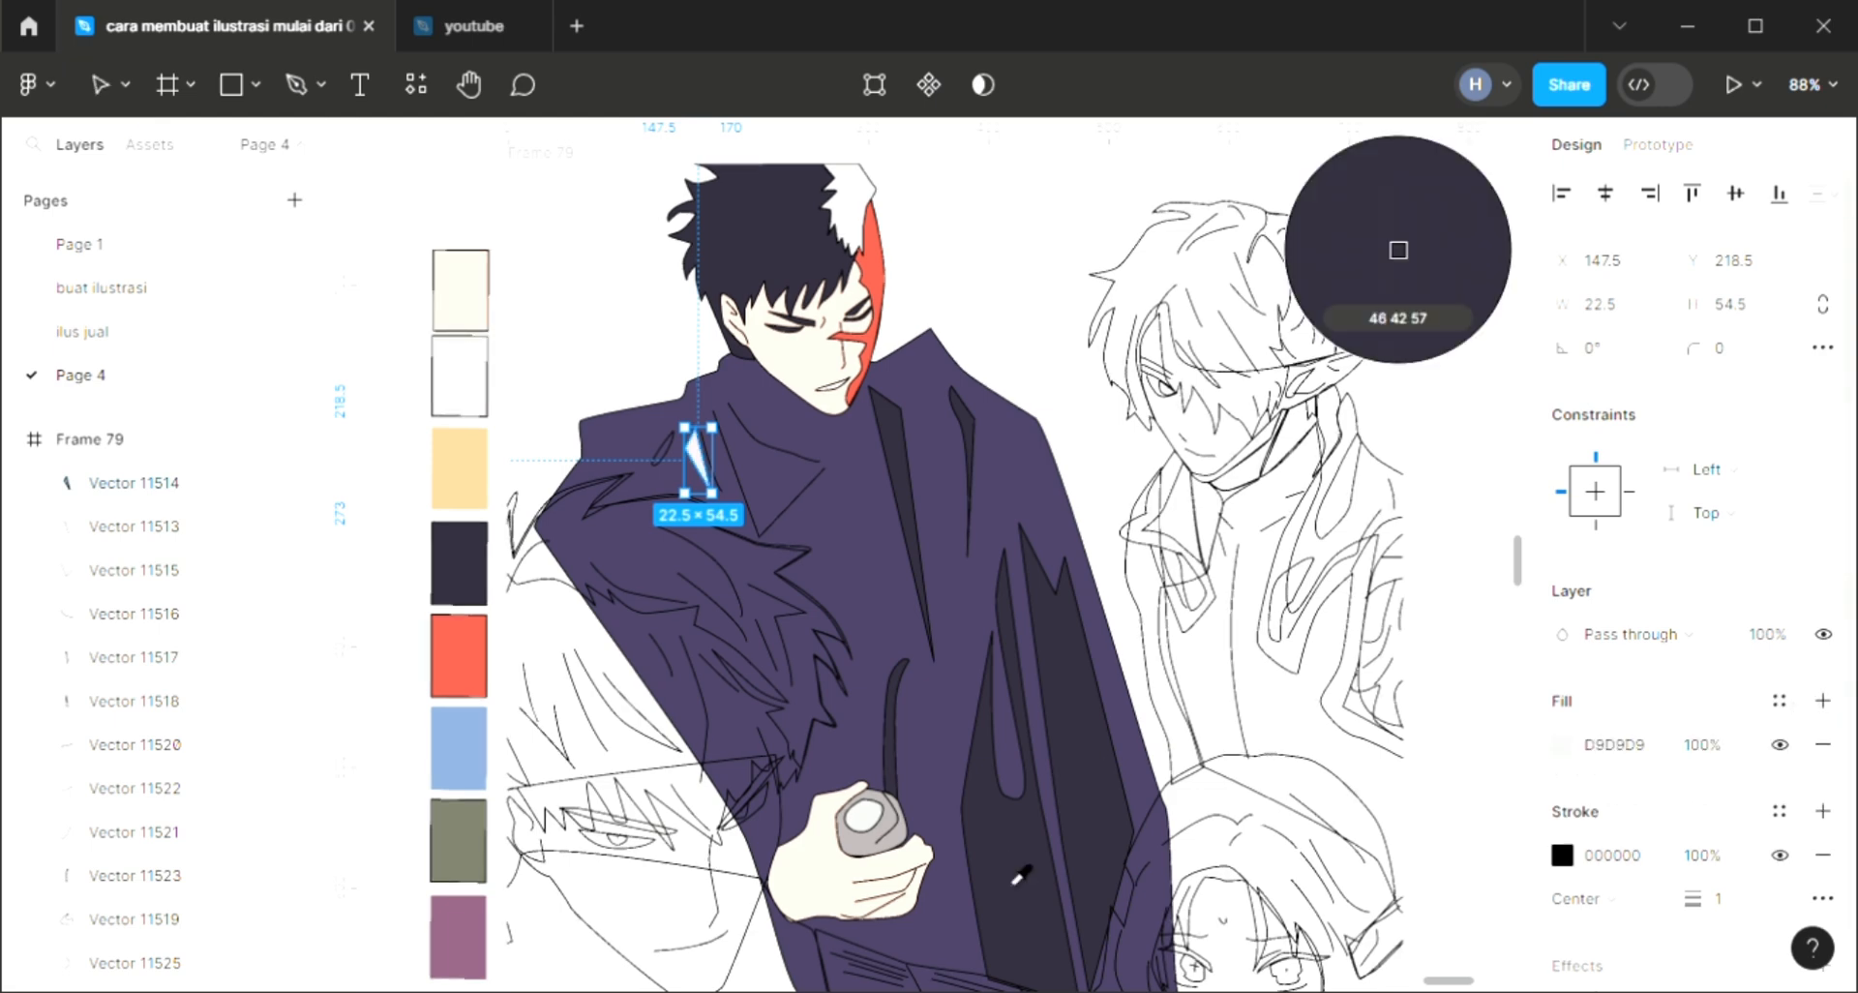
pyautogui.click(689, 472)
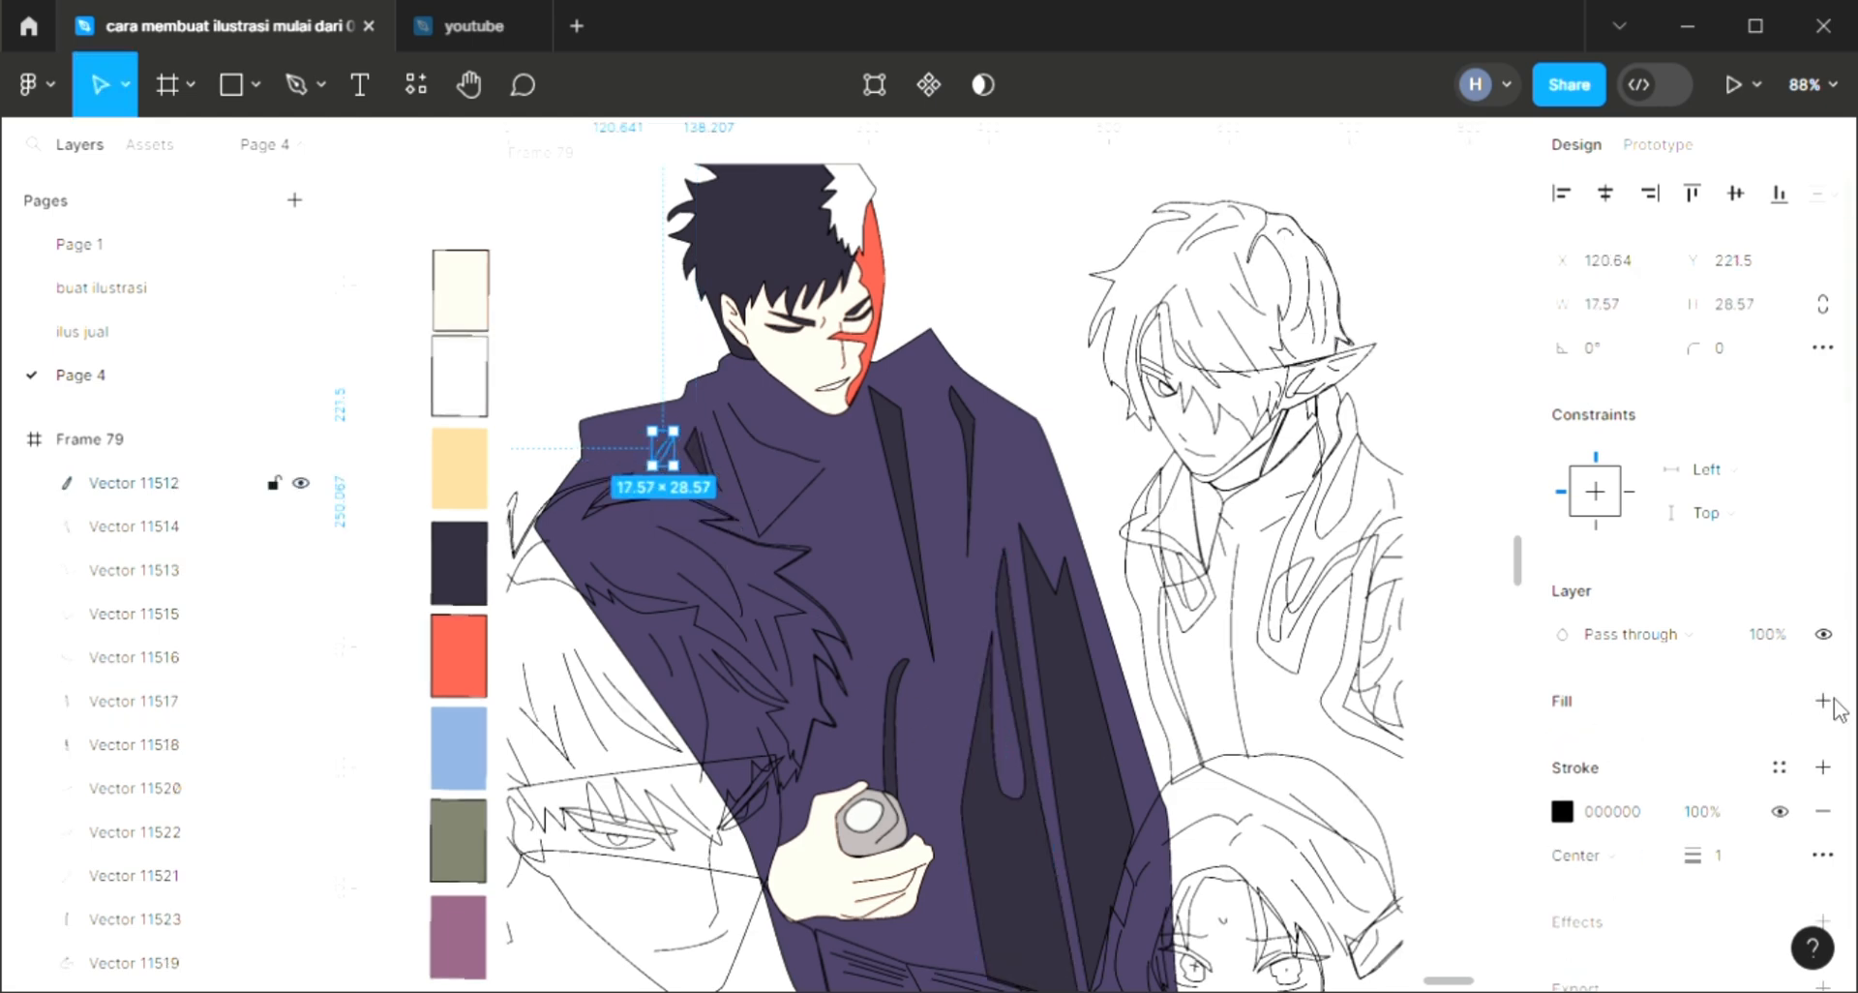
pyautogui.press('i')
pyautogui.click(1077, 760)
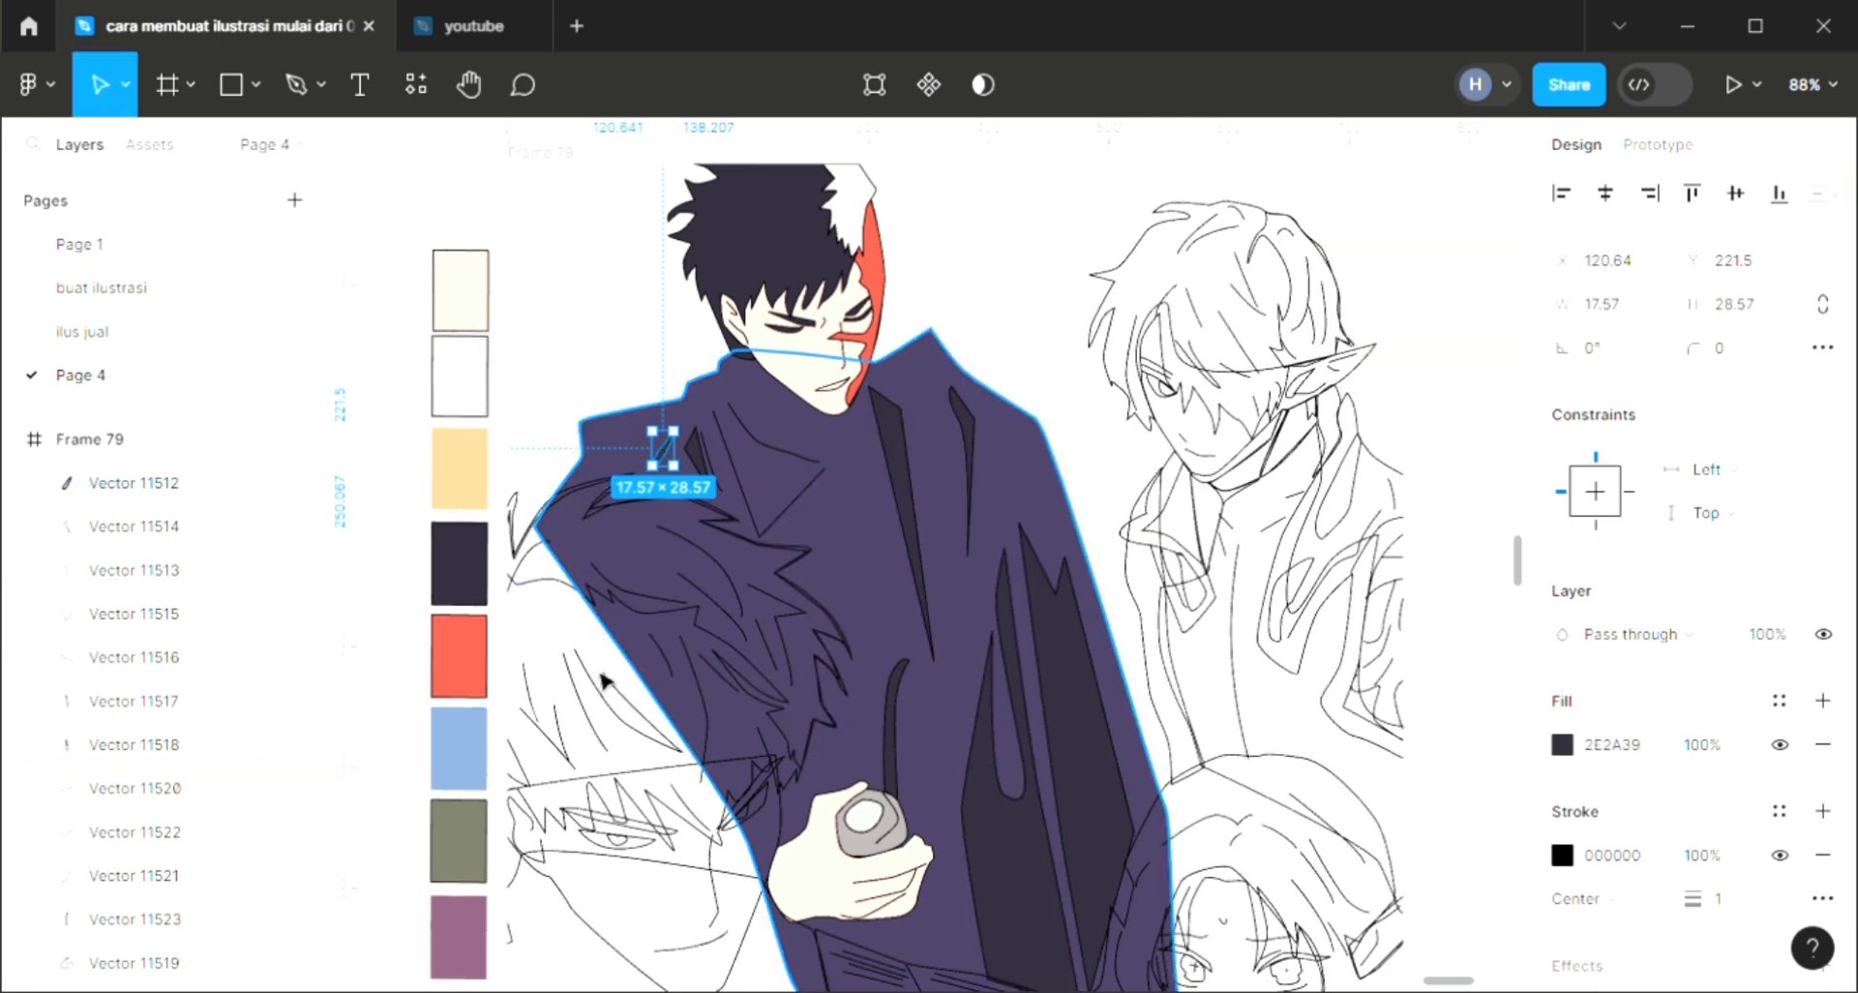
# Step: Give the upper hair shape of the man in front of the coat a D9D9D9 fill
pyautogui.click(803, 596)
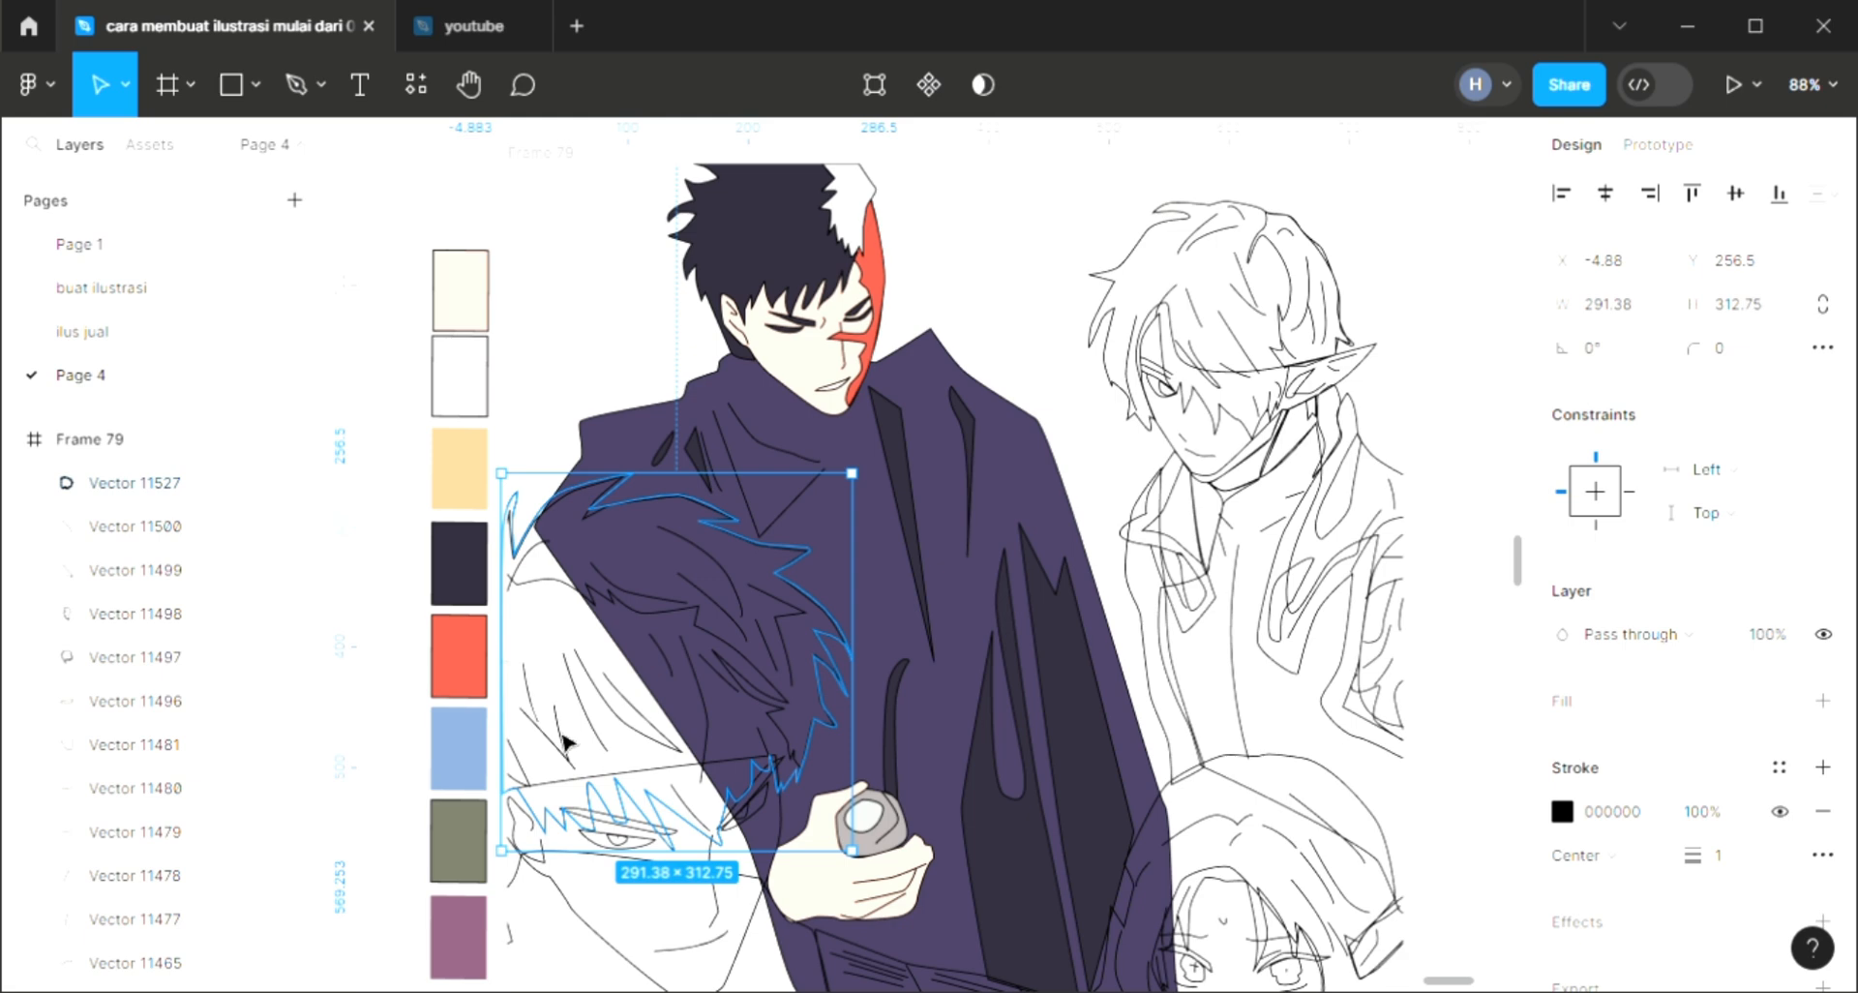
pyautogui.click(779, 699)
pyautogui.click(1824, 701)
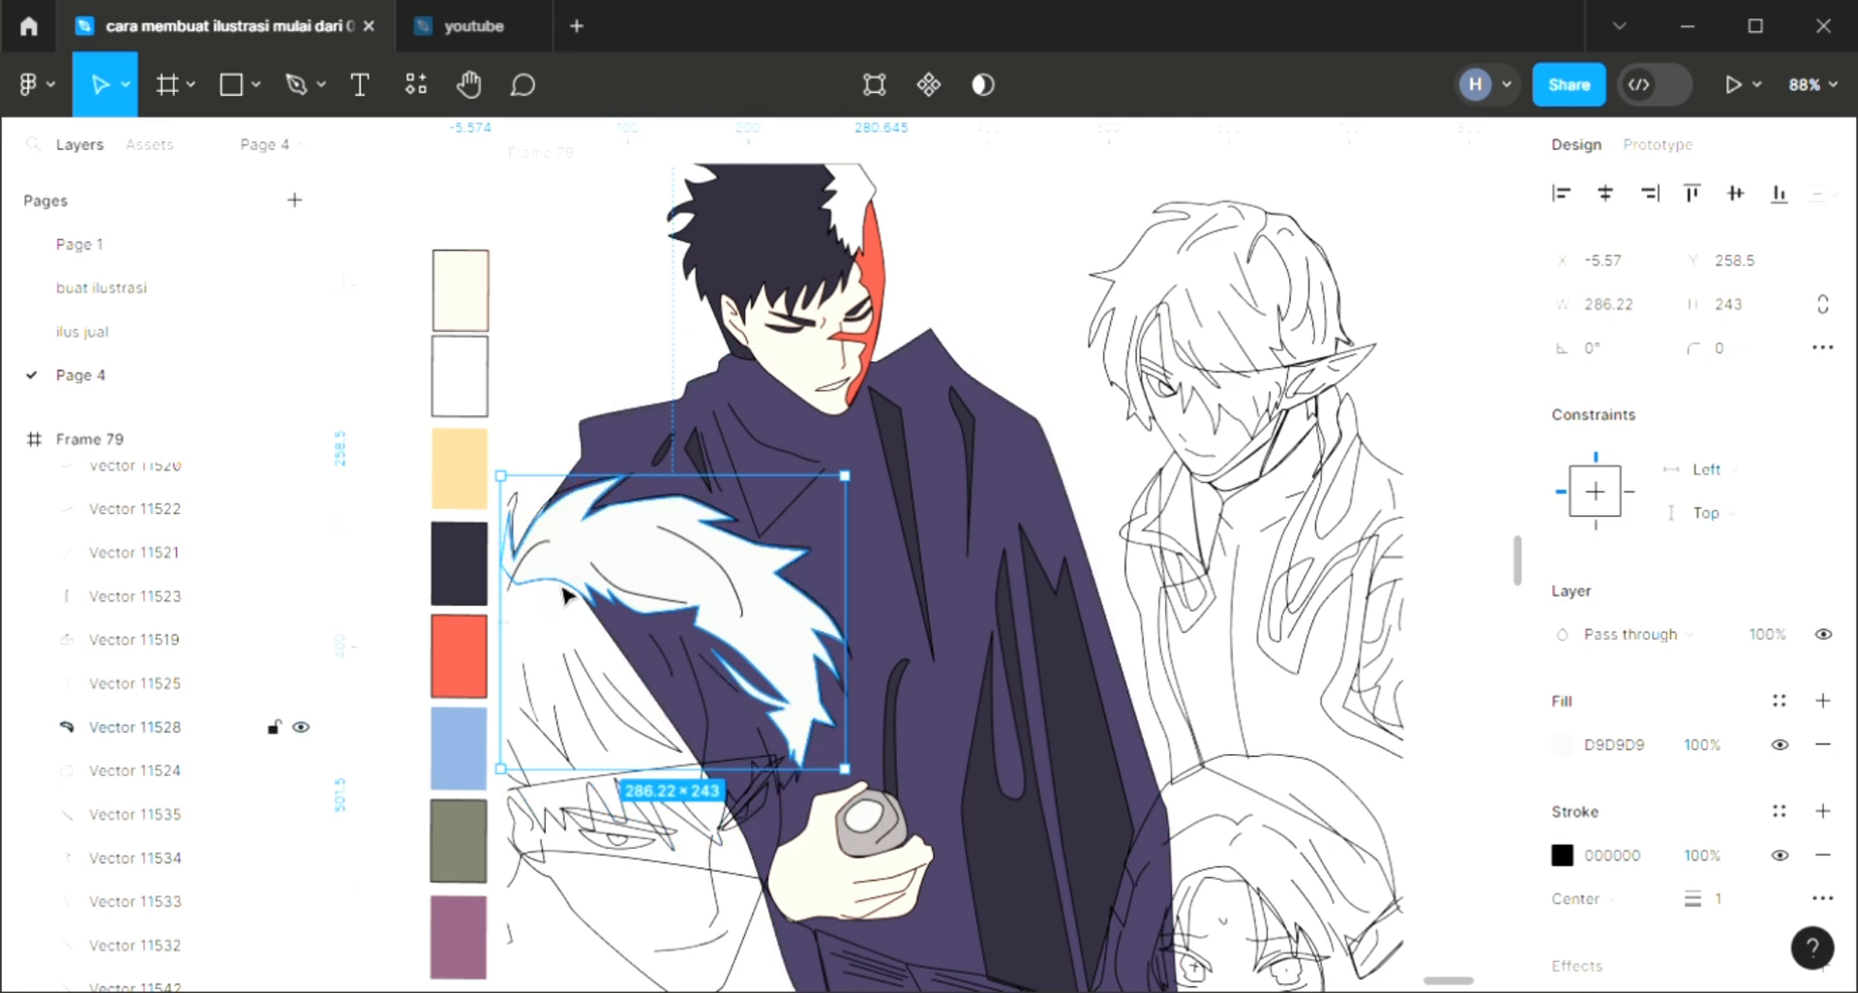
# Step: Fill the front man's full hair outline with grey 9C9595
pyautogui.keyDown('shift'); pyautogui.click(796, 809); pyautogui.keyUp('shift')
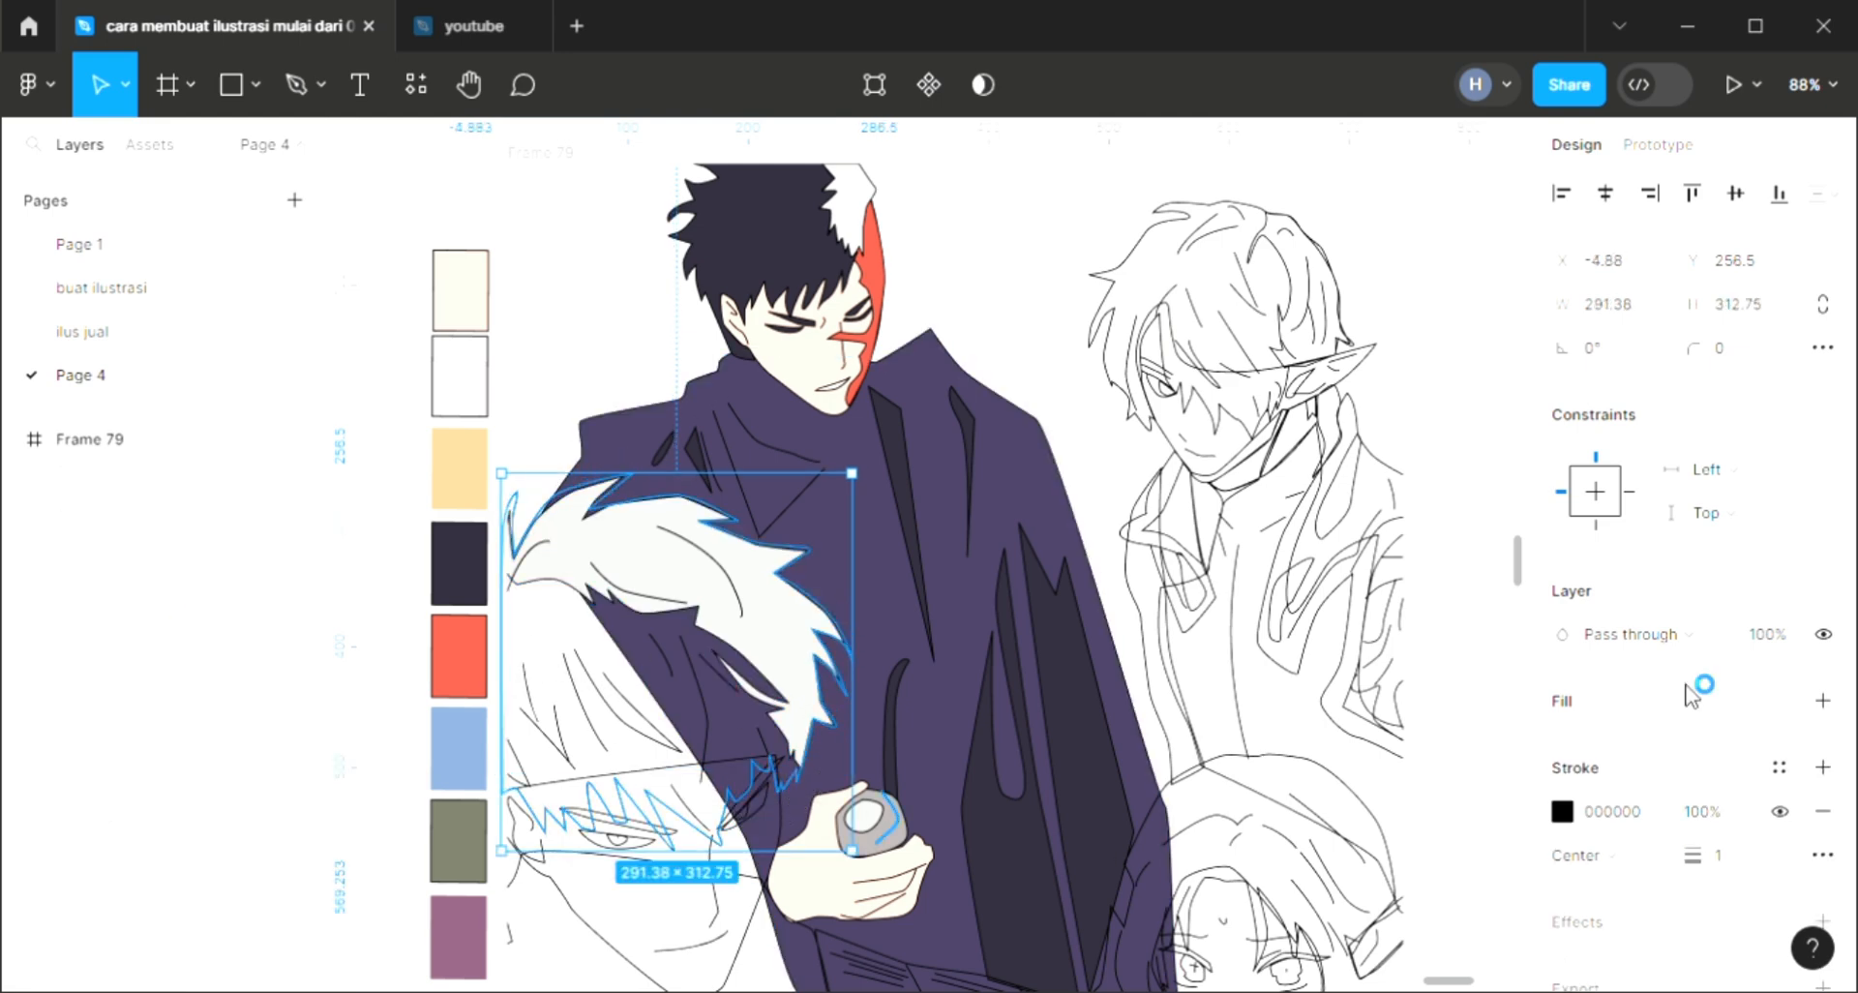
pyautogui.click(1823, 700)
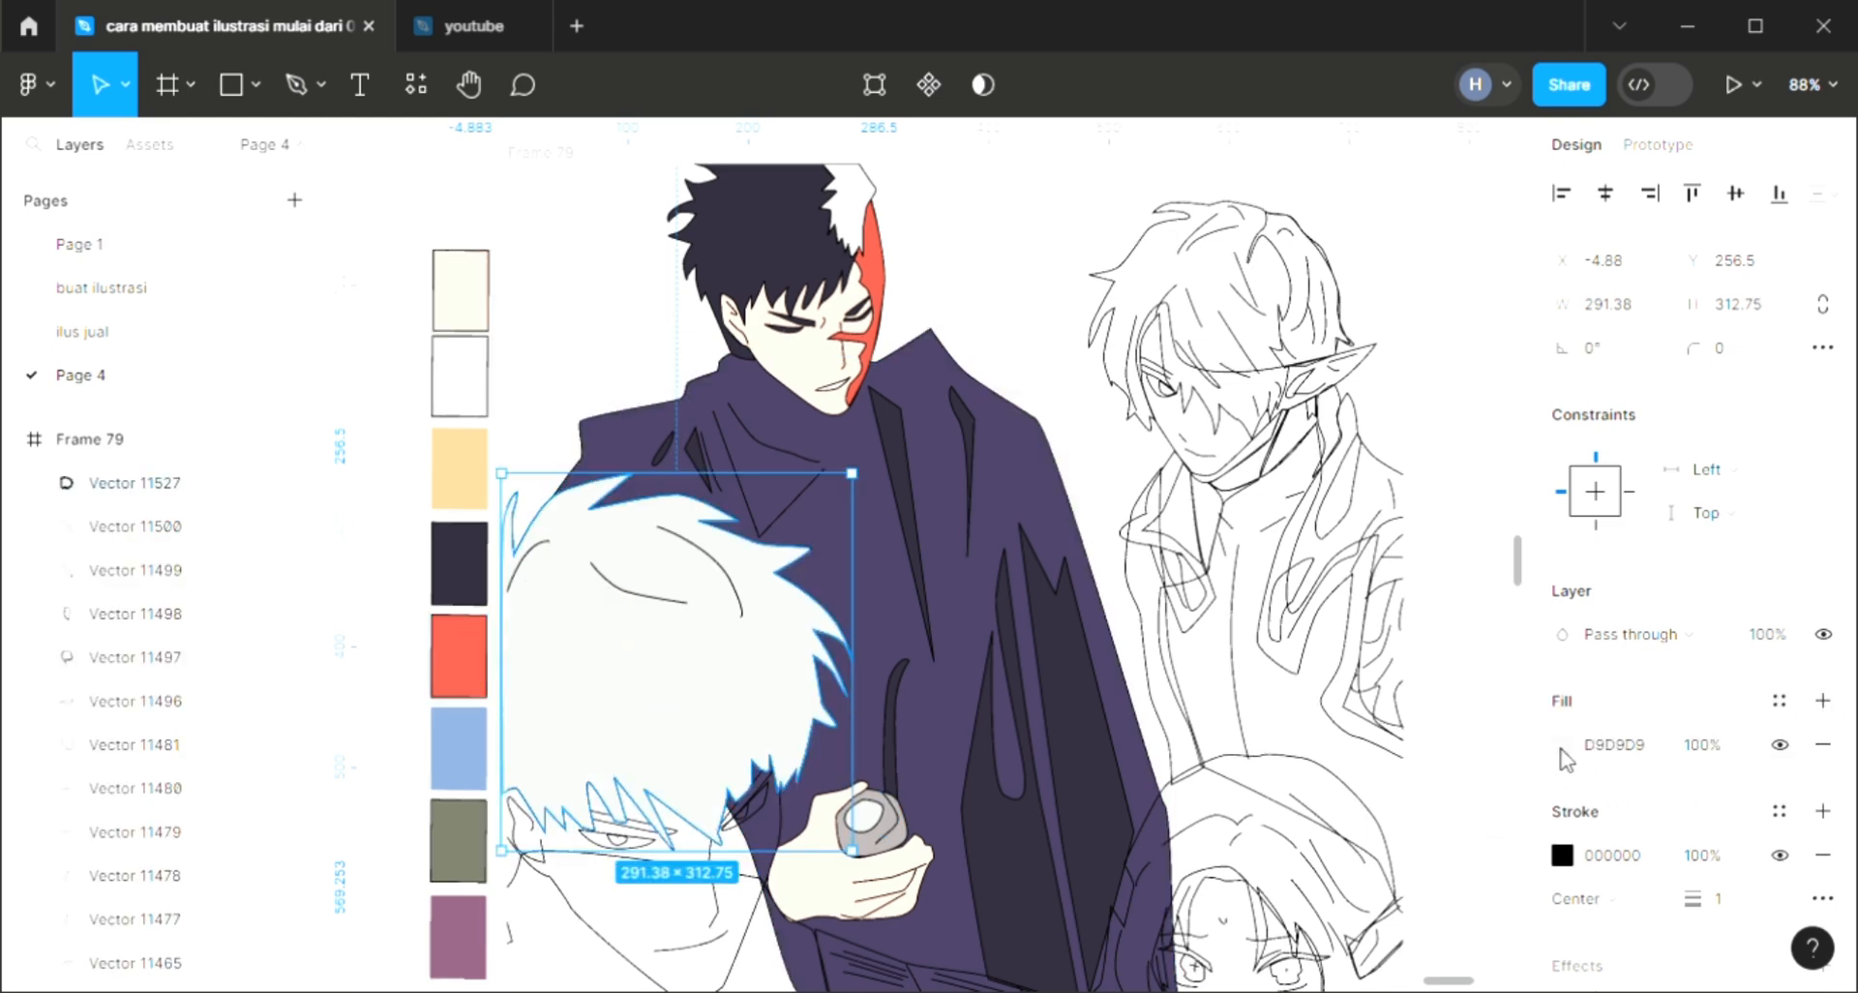
pyautogui.click(1562, 744)
pyautogui.click(1218, 413)
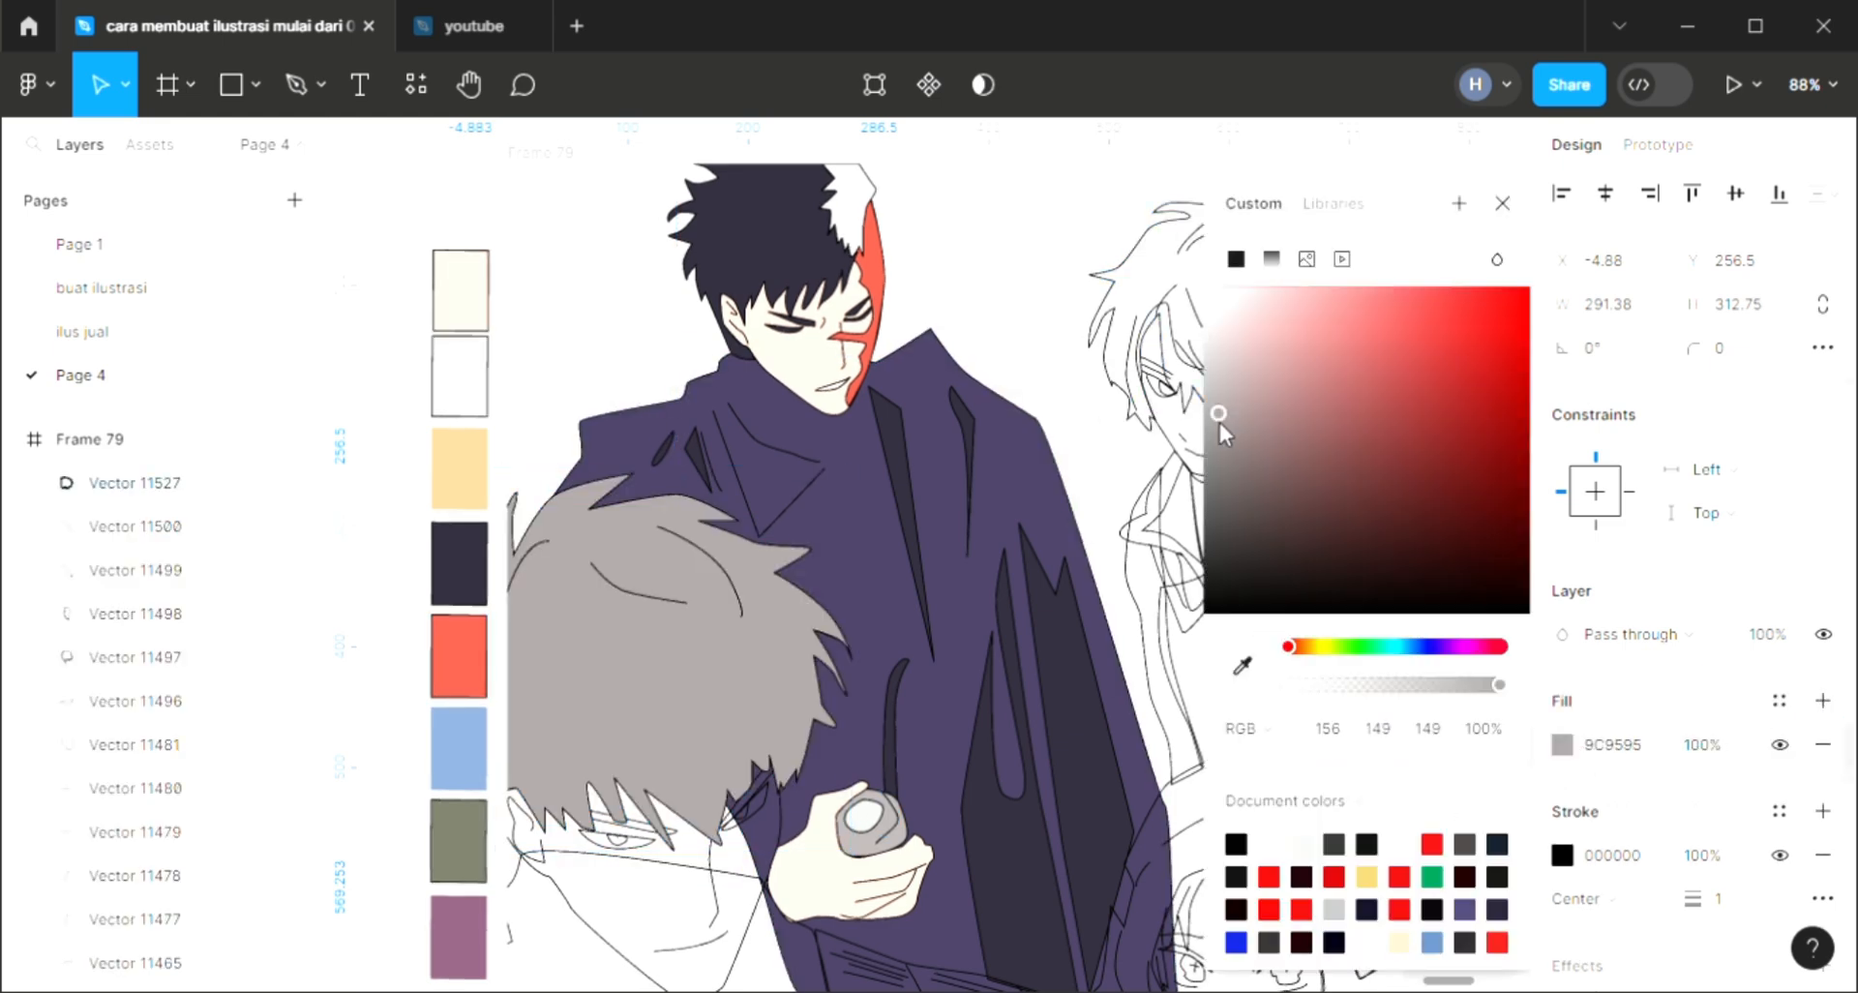
# Step: Send the grey hair outline to the back of the frame and place the purple coat shape behind it
pyautogui.hotkey('ctrl', '[')
pyautogui.hotkey('ctrl', '[')
pyautogui.hotkey('ctrl', '[')
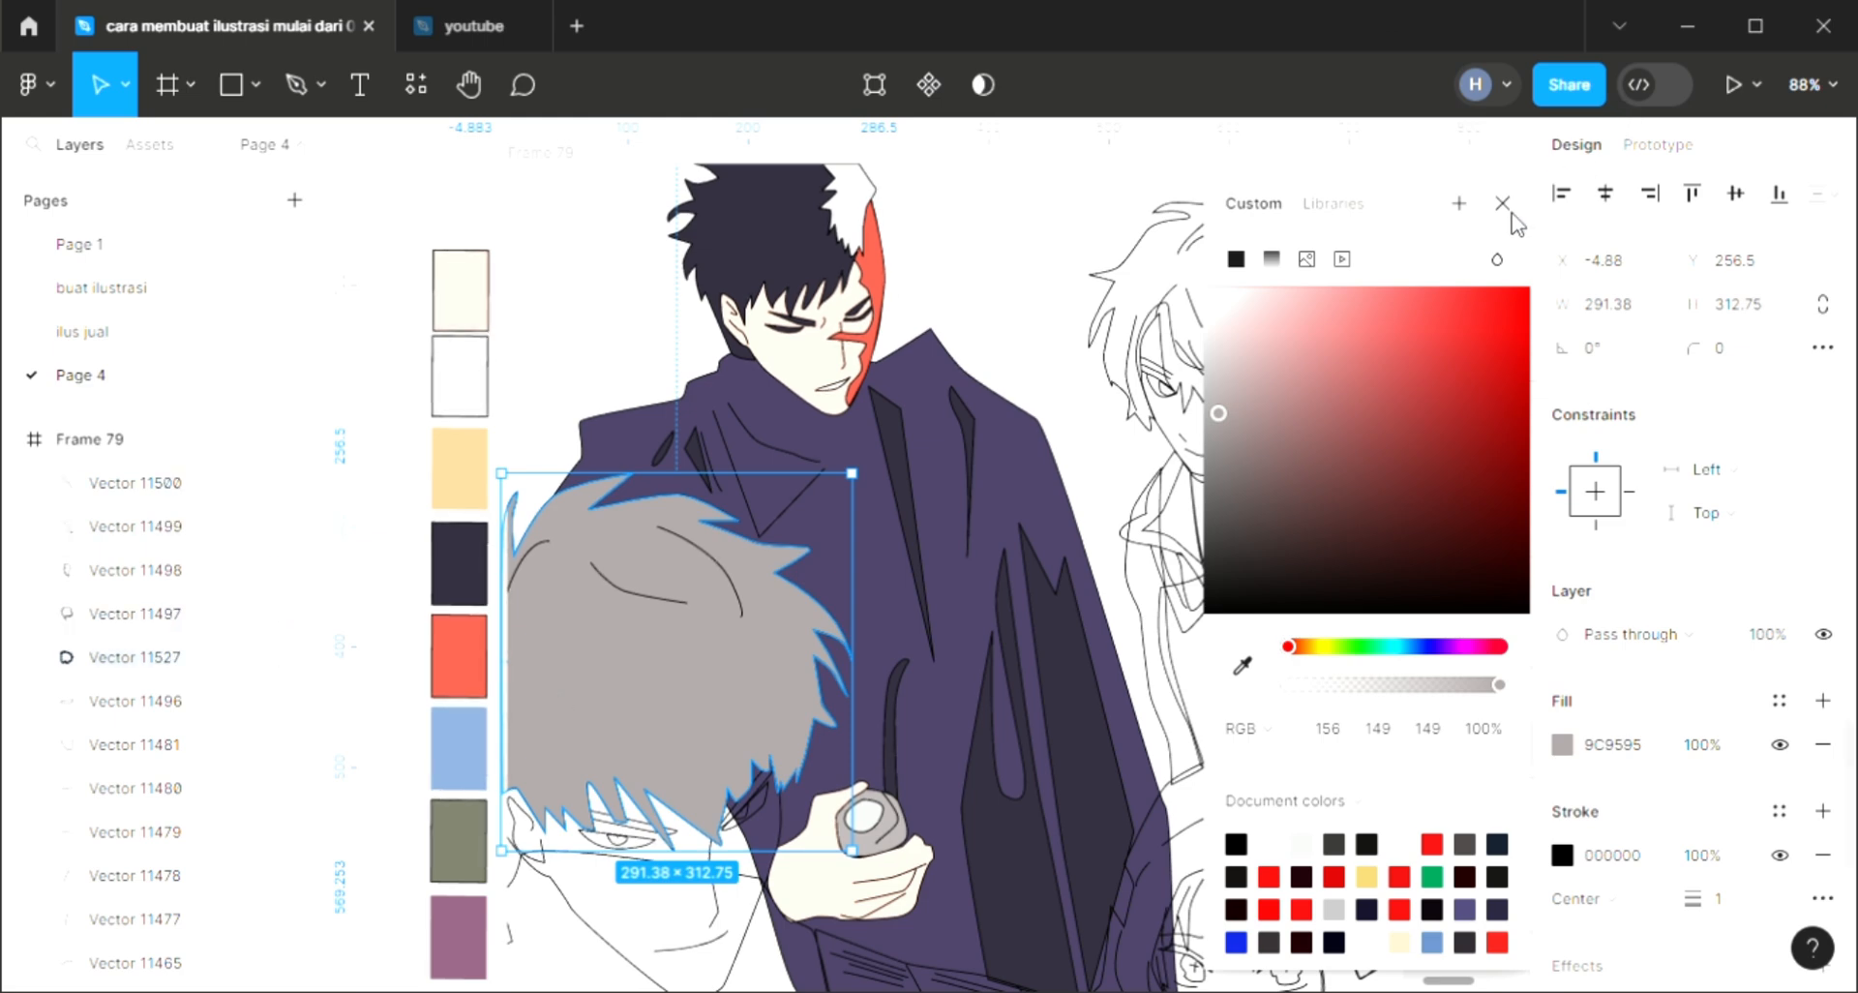
pyautogui.click(1502, 204)
pyautogui.hotkey('ctrl', '[')
pyautogui.hotkey('ctrl', '[')
pyautogui.hotkey('ctrl', '[')
pyautogui.hotkey('ctrl', '[')
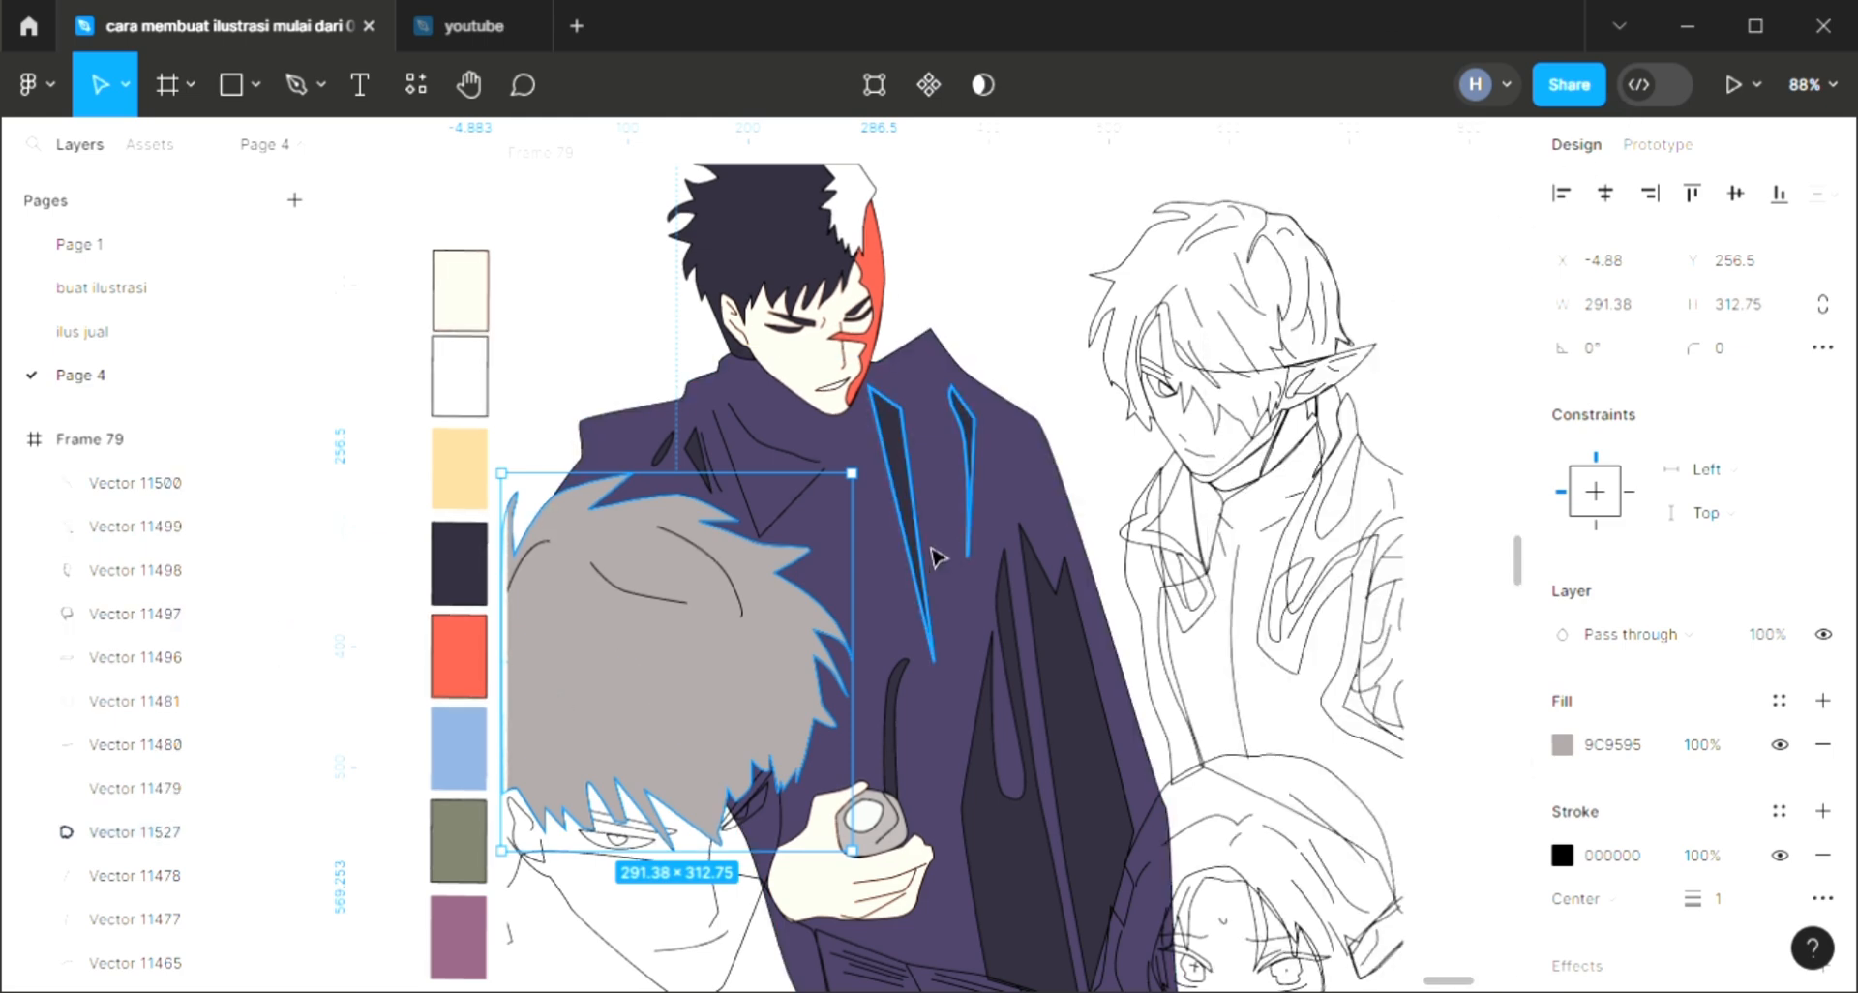
pyautogui.hotkey('ctrl', 'shift', '[')
pyautogui.click(614, 430)
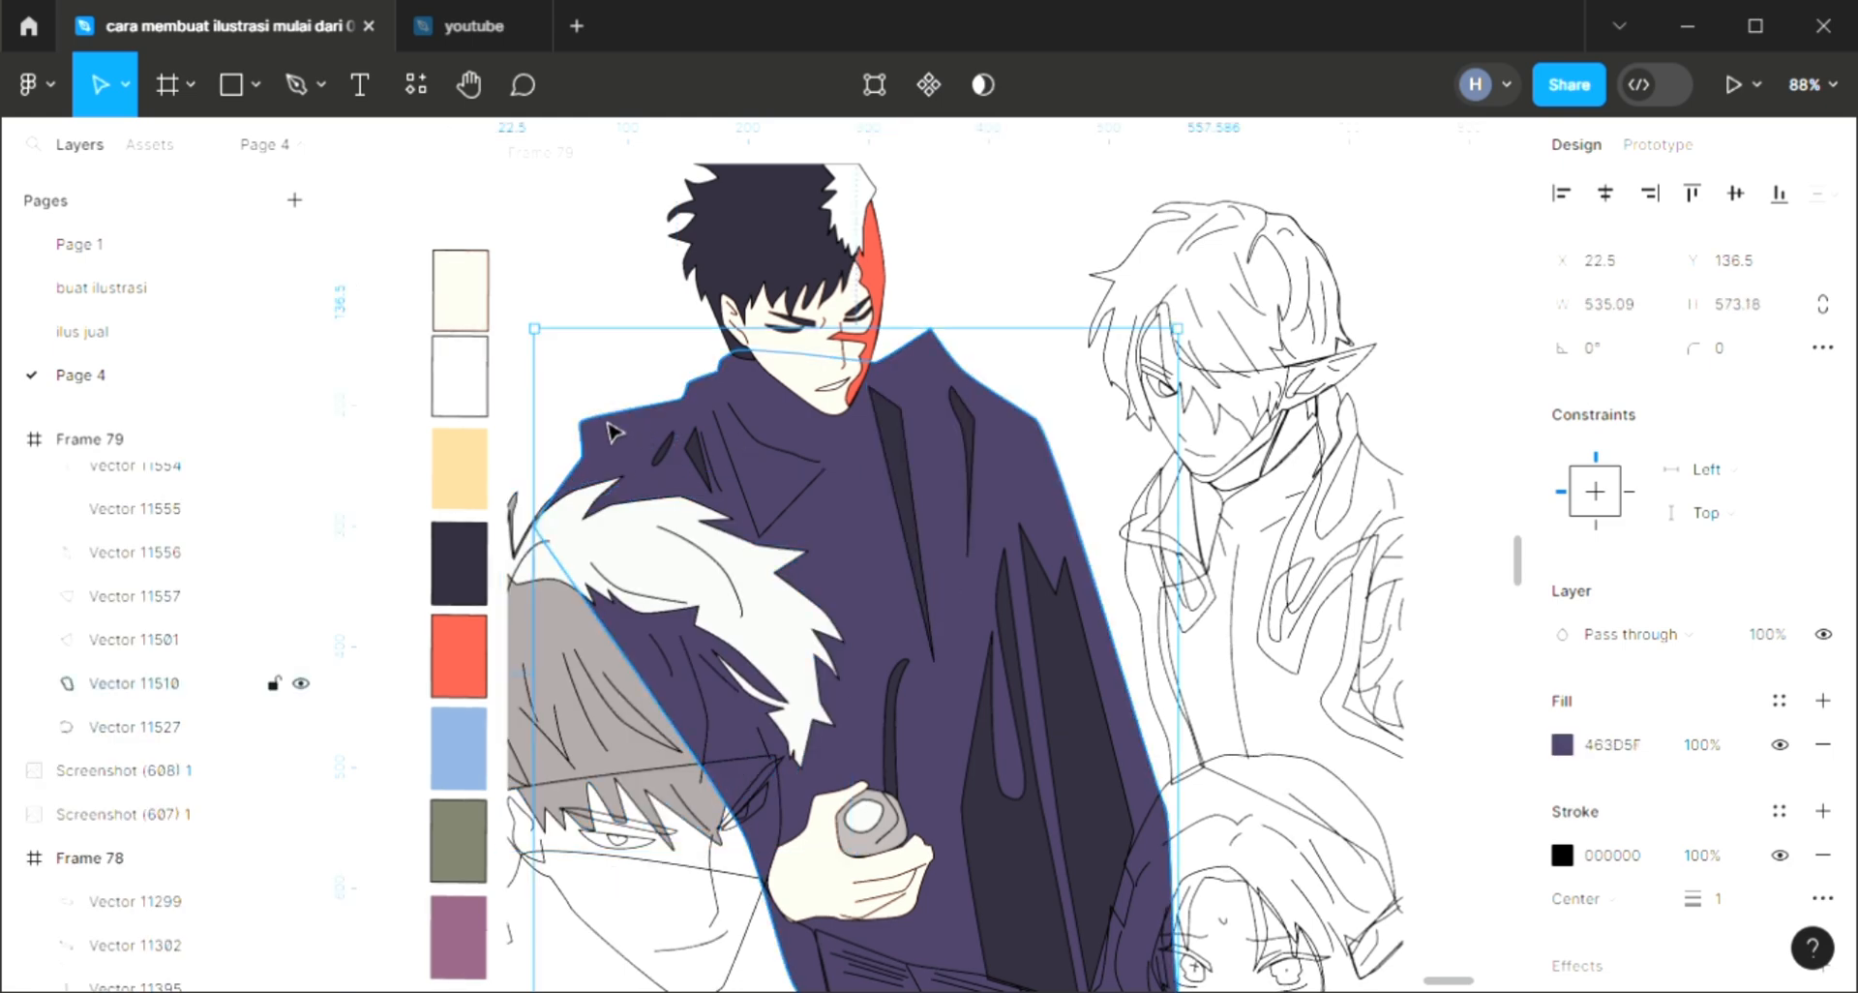
pyautogui.hotkey('ctrl', '[')
# Step: Fill both eyebrows of the front man with the grey 9C9595 of his hair
pyautogui.scroll(-1, 714, 689)
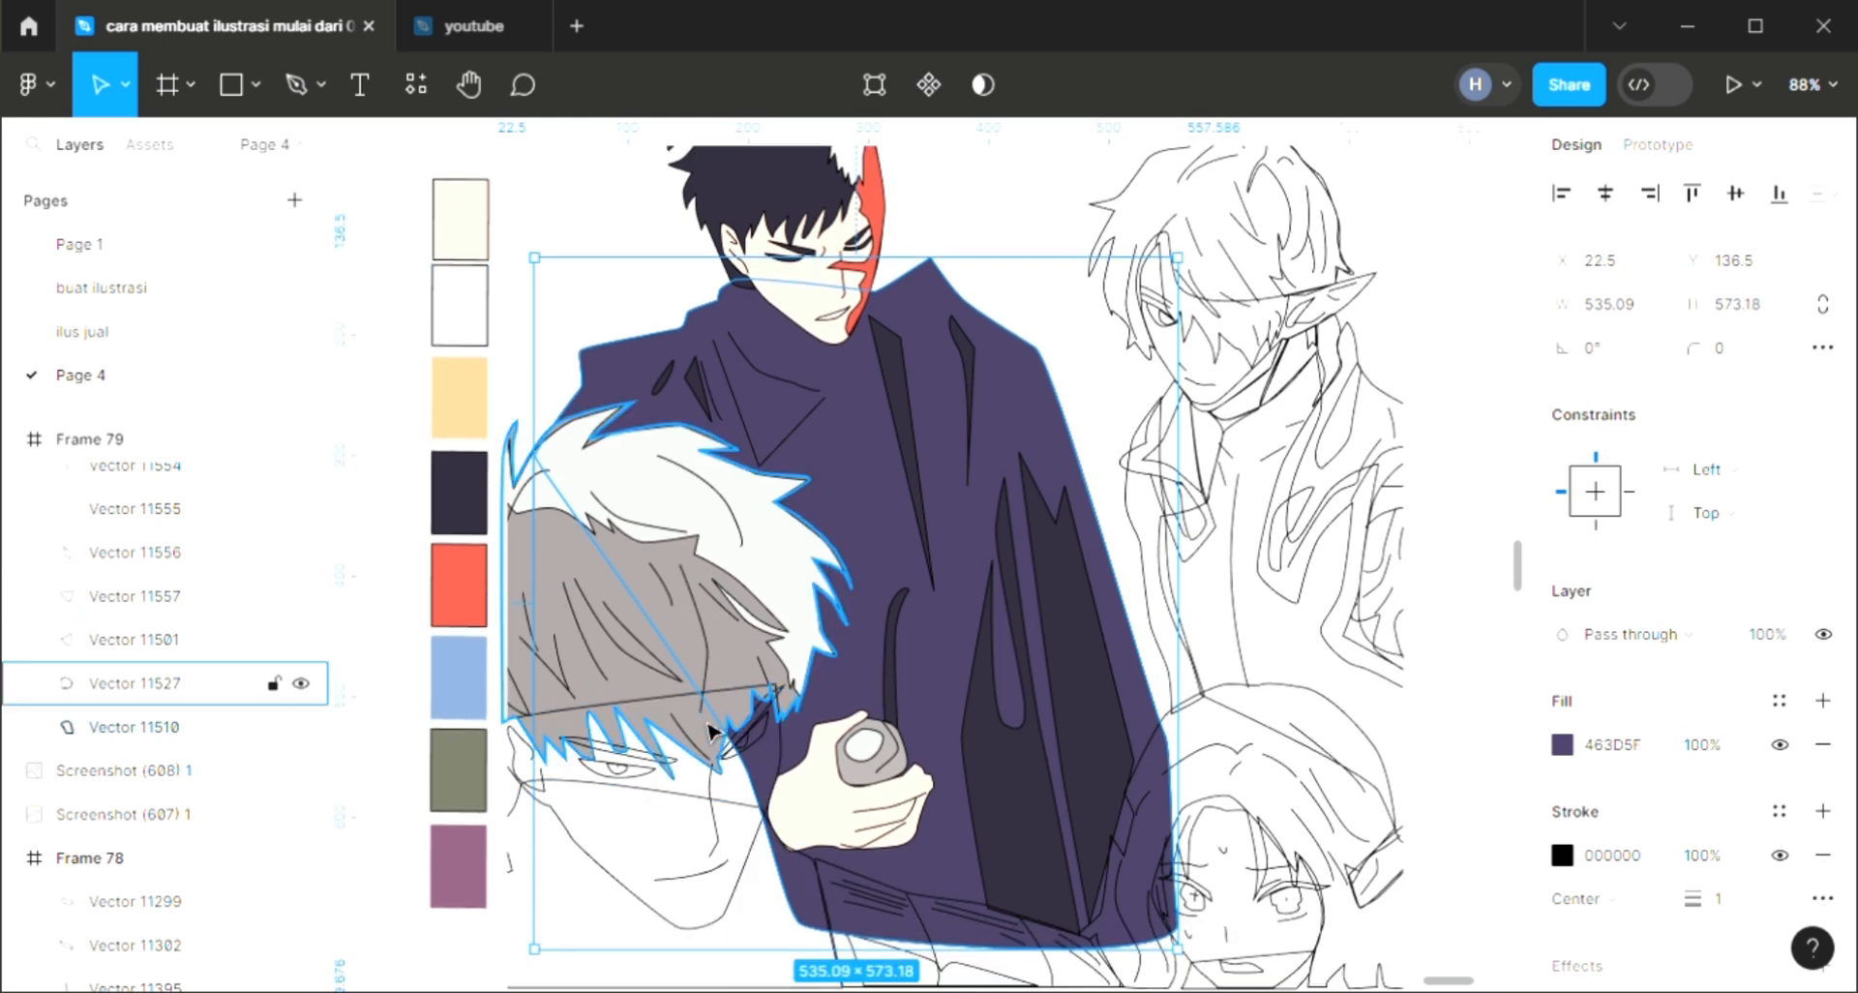
pyautogui.keyDown('ctrl'); pyautogui.scroll(5, 770, 760); pyautogui.keyUp('ctrl')
pyautogui.click(782, 792)
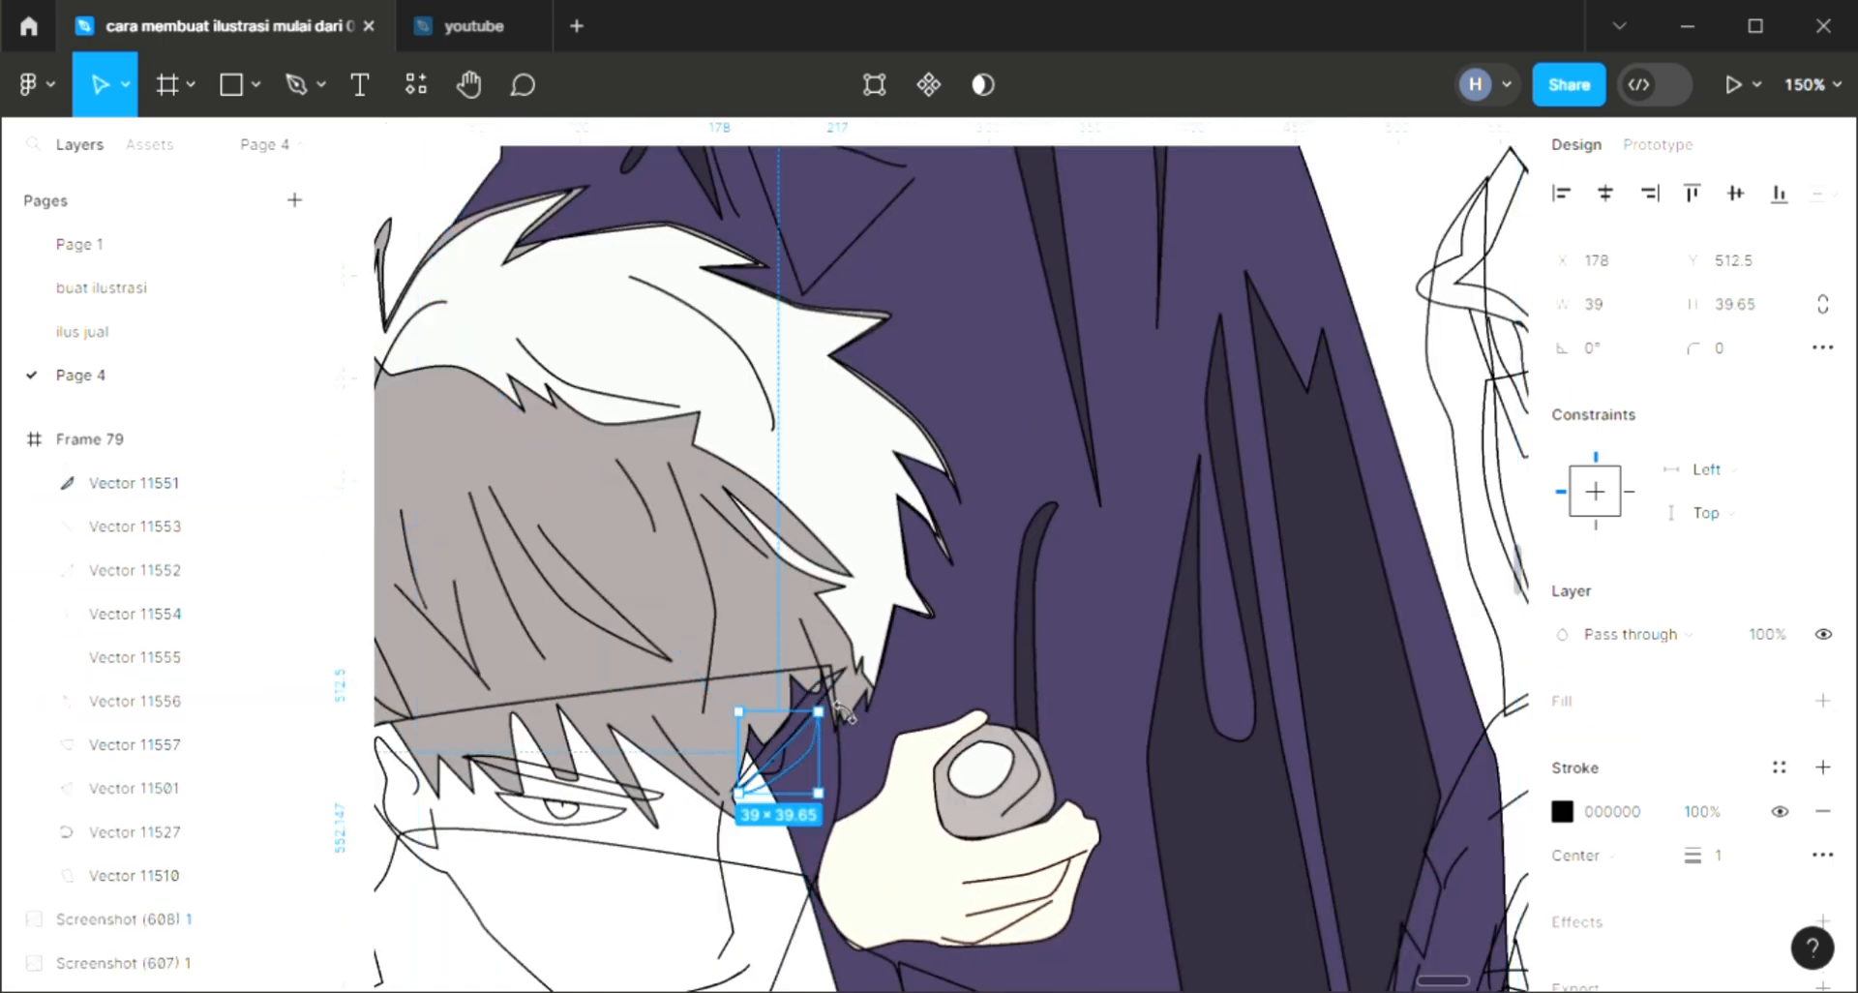
pyautogui.click(920, 666)
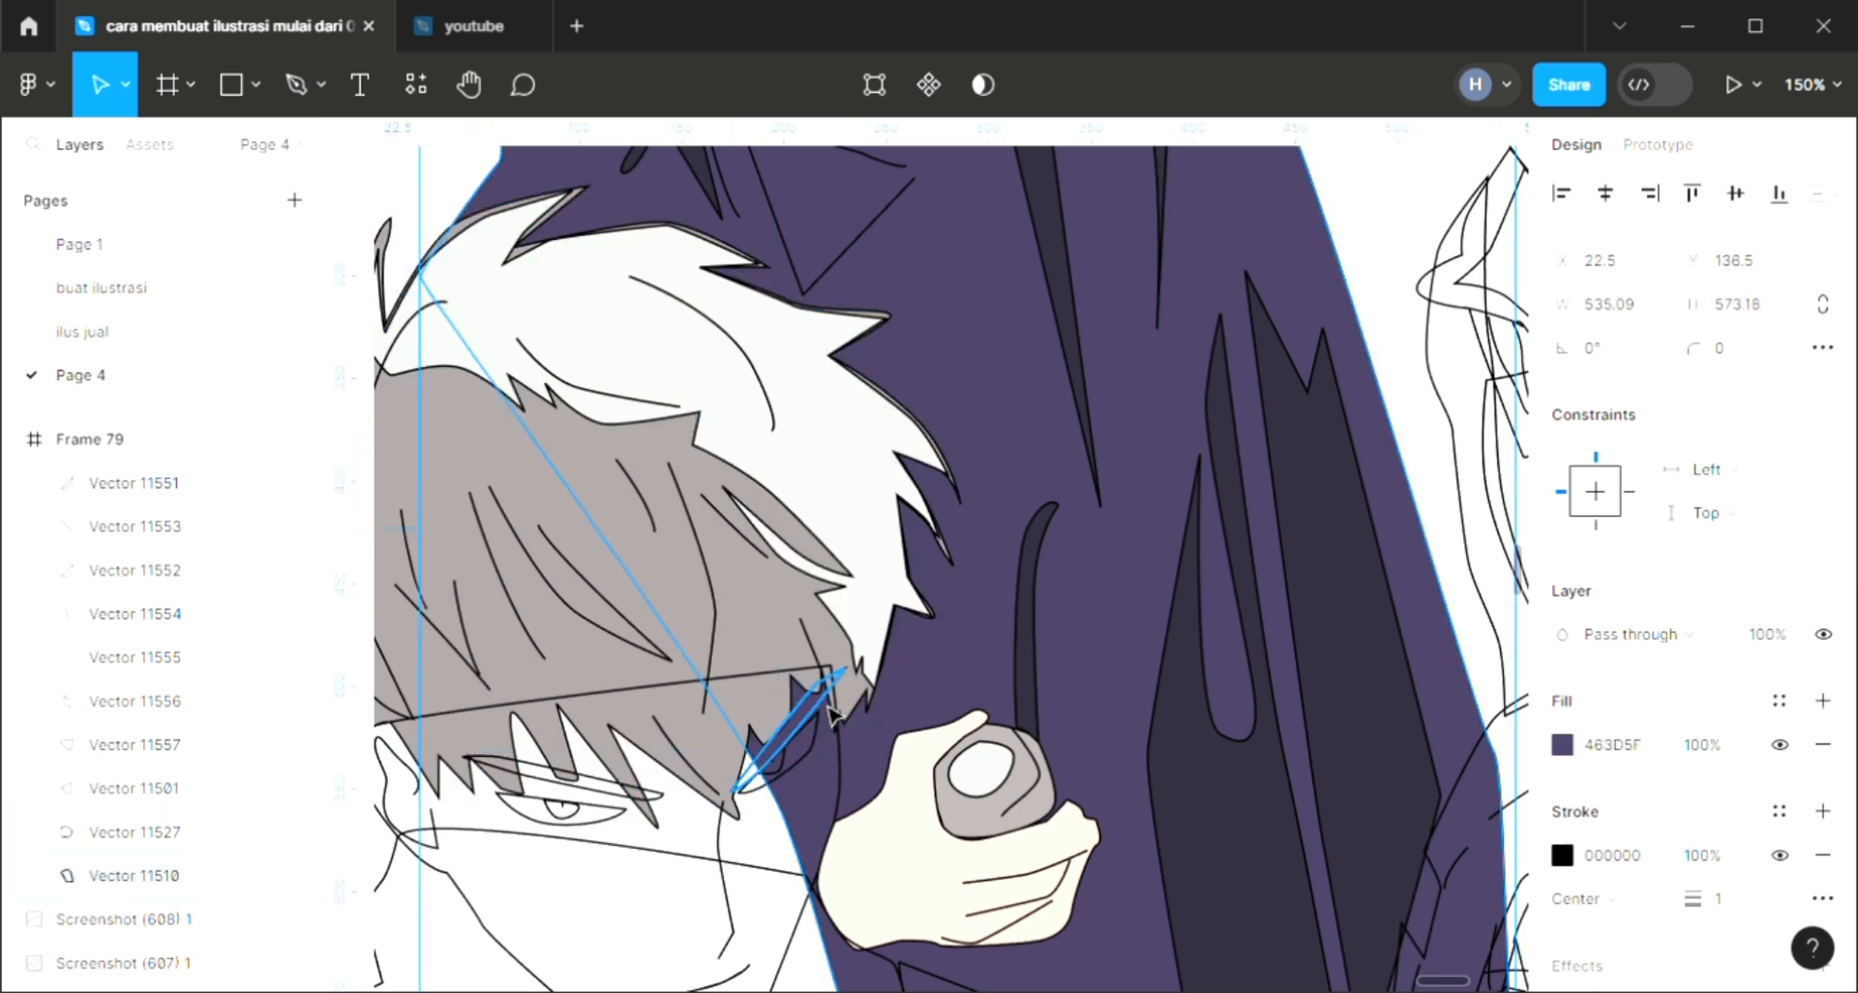
pyautogui.click(803, 715)
pyautogui.click(1824, 700)
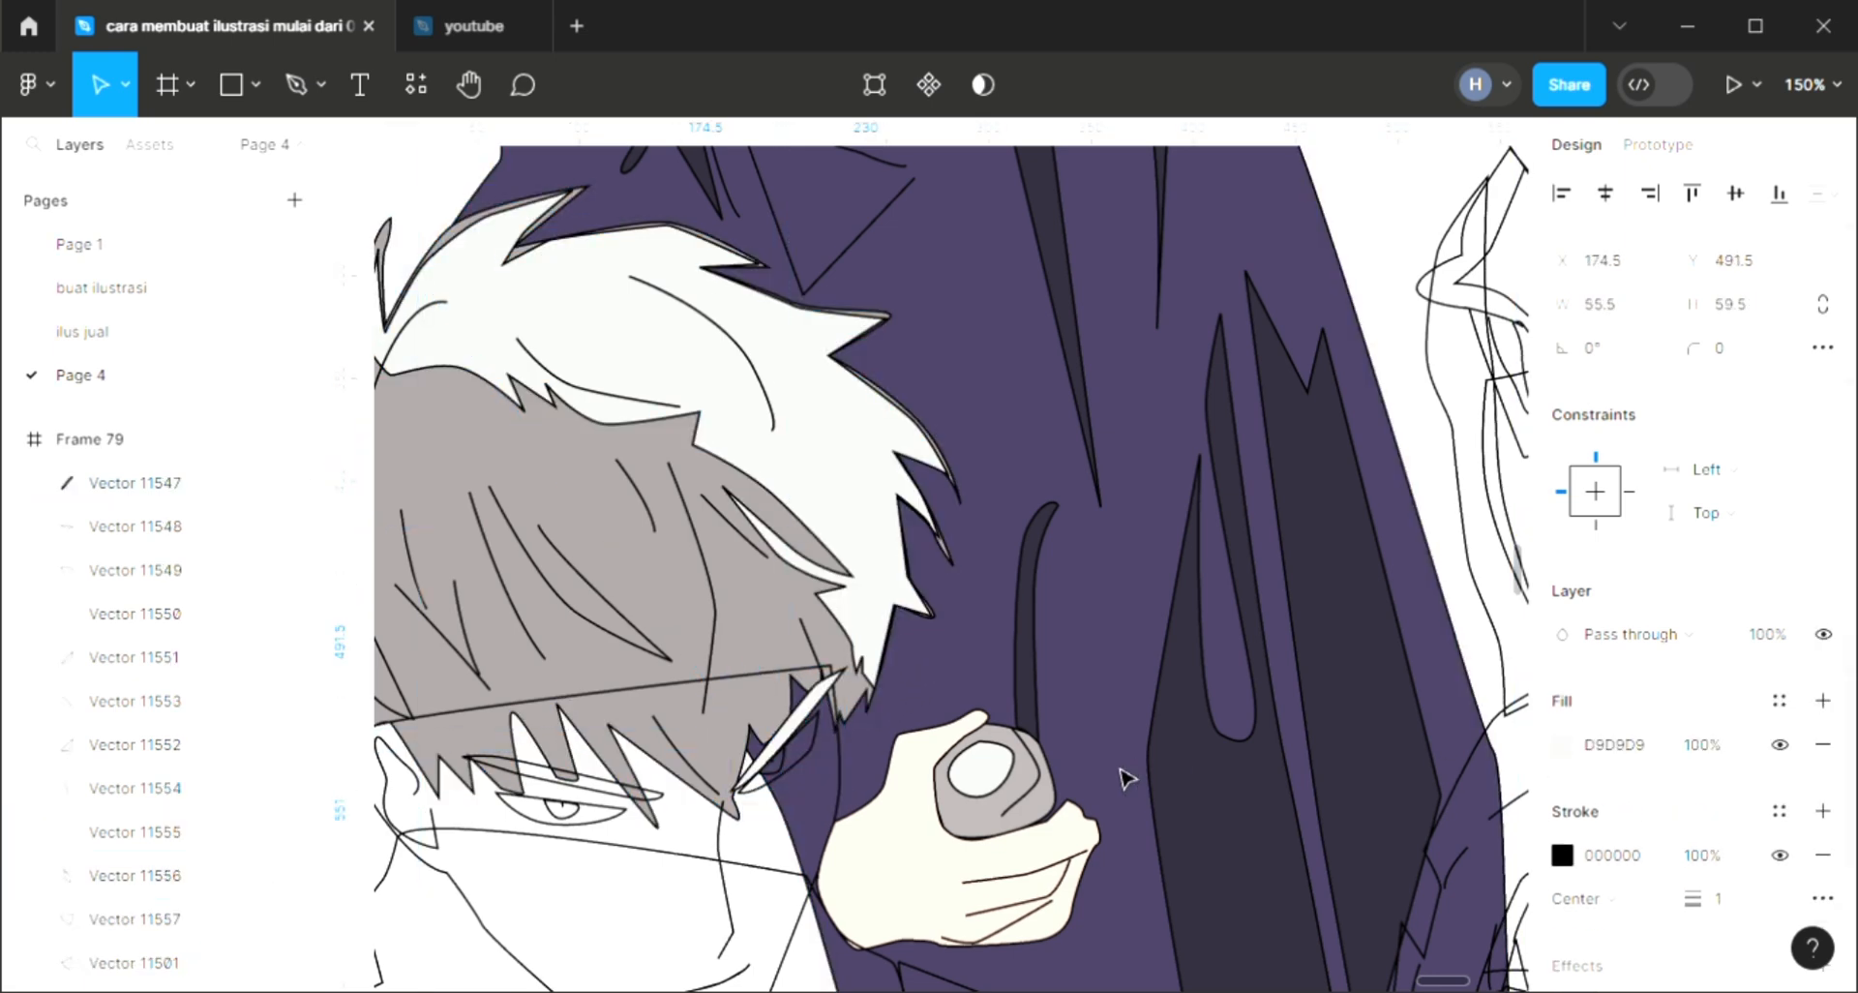
pyautogui.press('i')
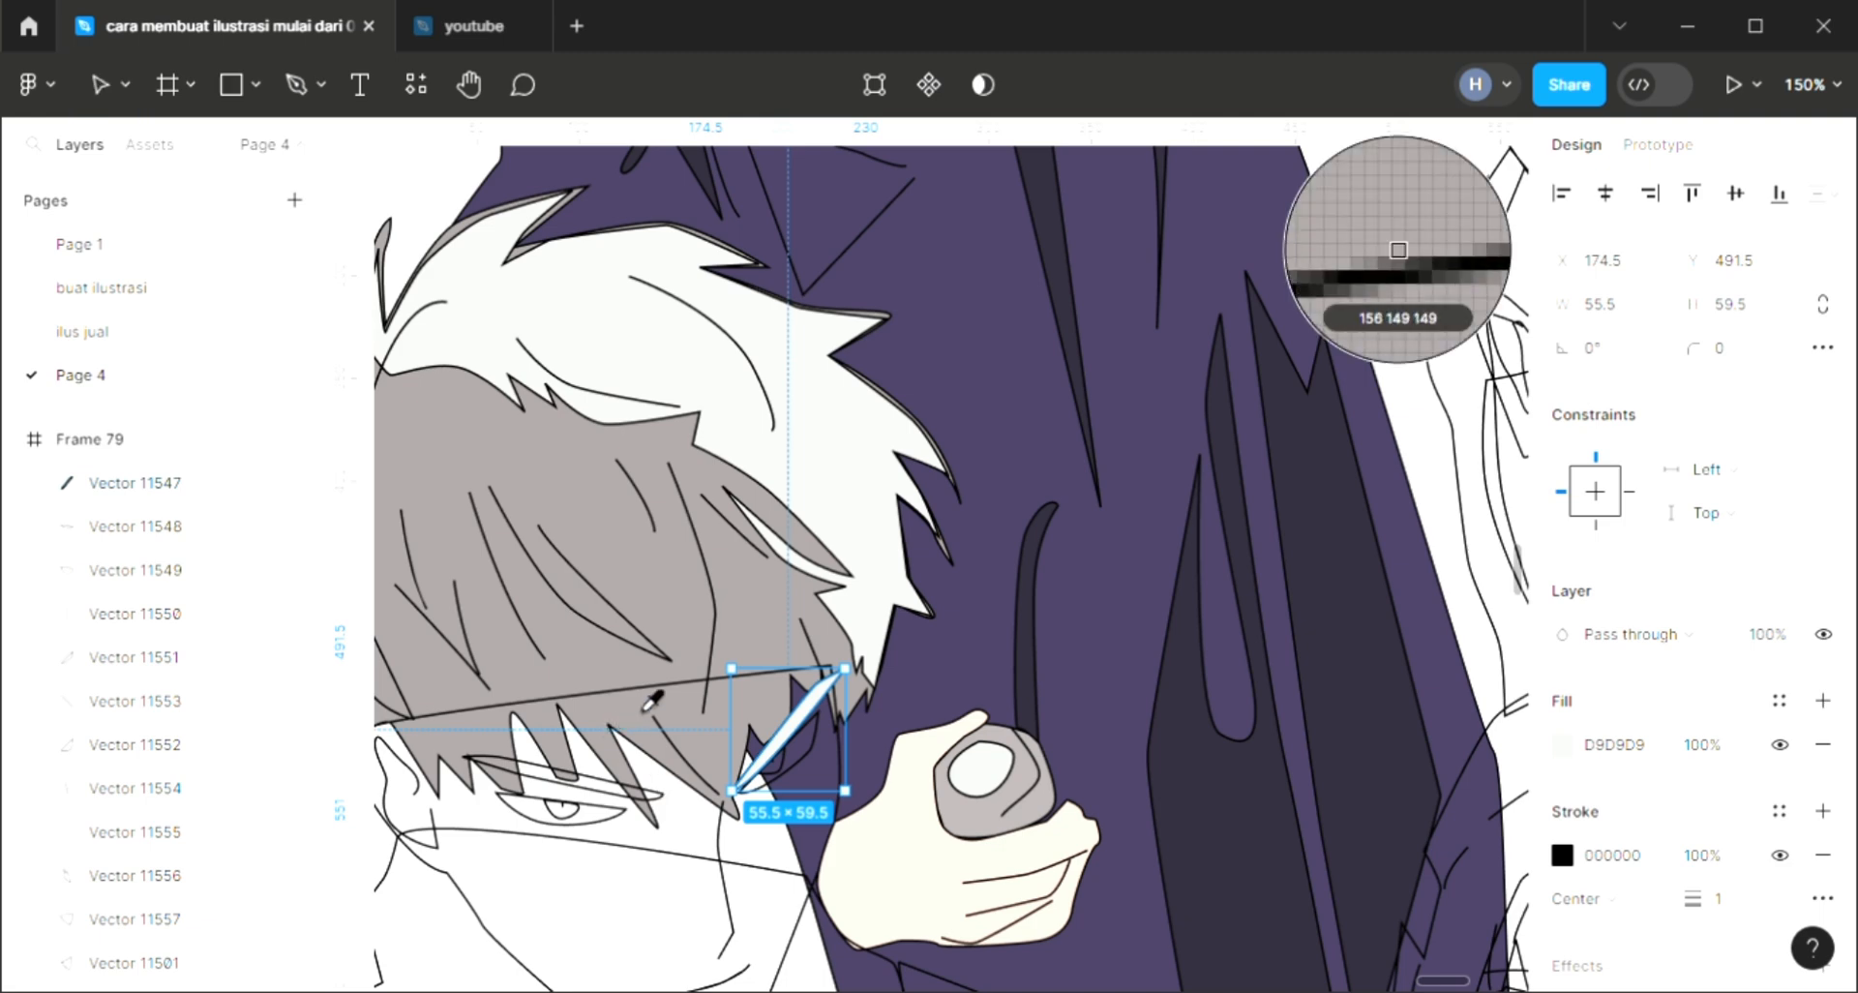
pyautogui.click(643, 702)
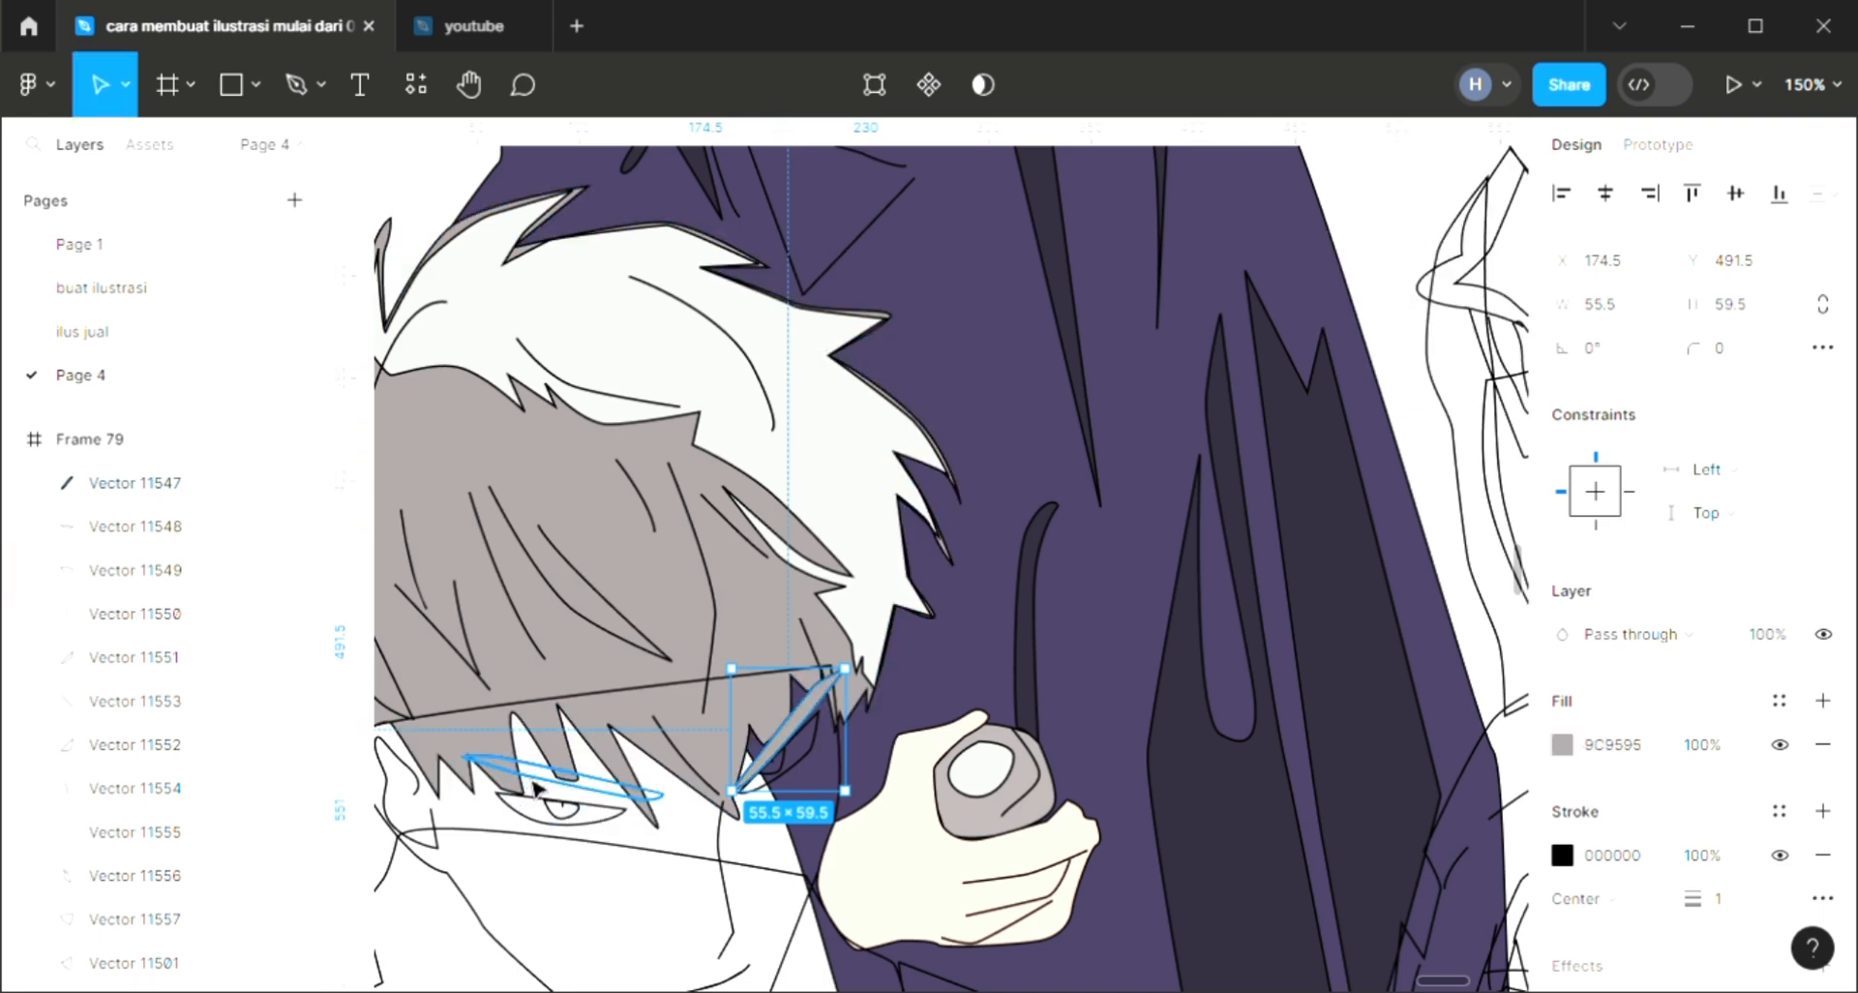
pyautogui.click(591, 819)
pyautogui.click(1824, 701)
pyautogui.press('i')
pyautogui.click(765, 635)
# Step: Give the iris of the front man's right-hand eye a D9D9D9 fill and bring it to the front
pyautogui.click(769, 764)
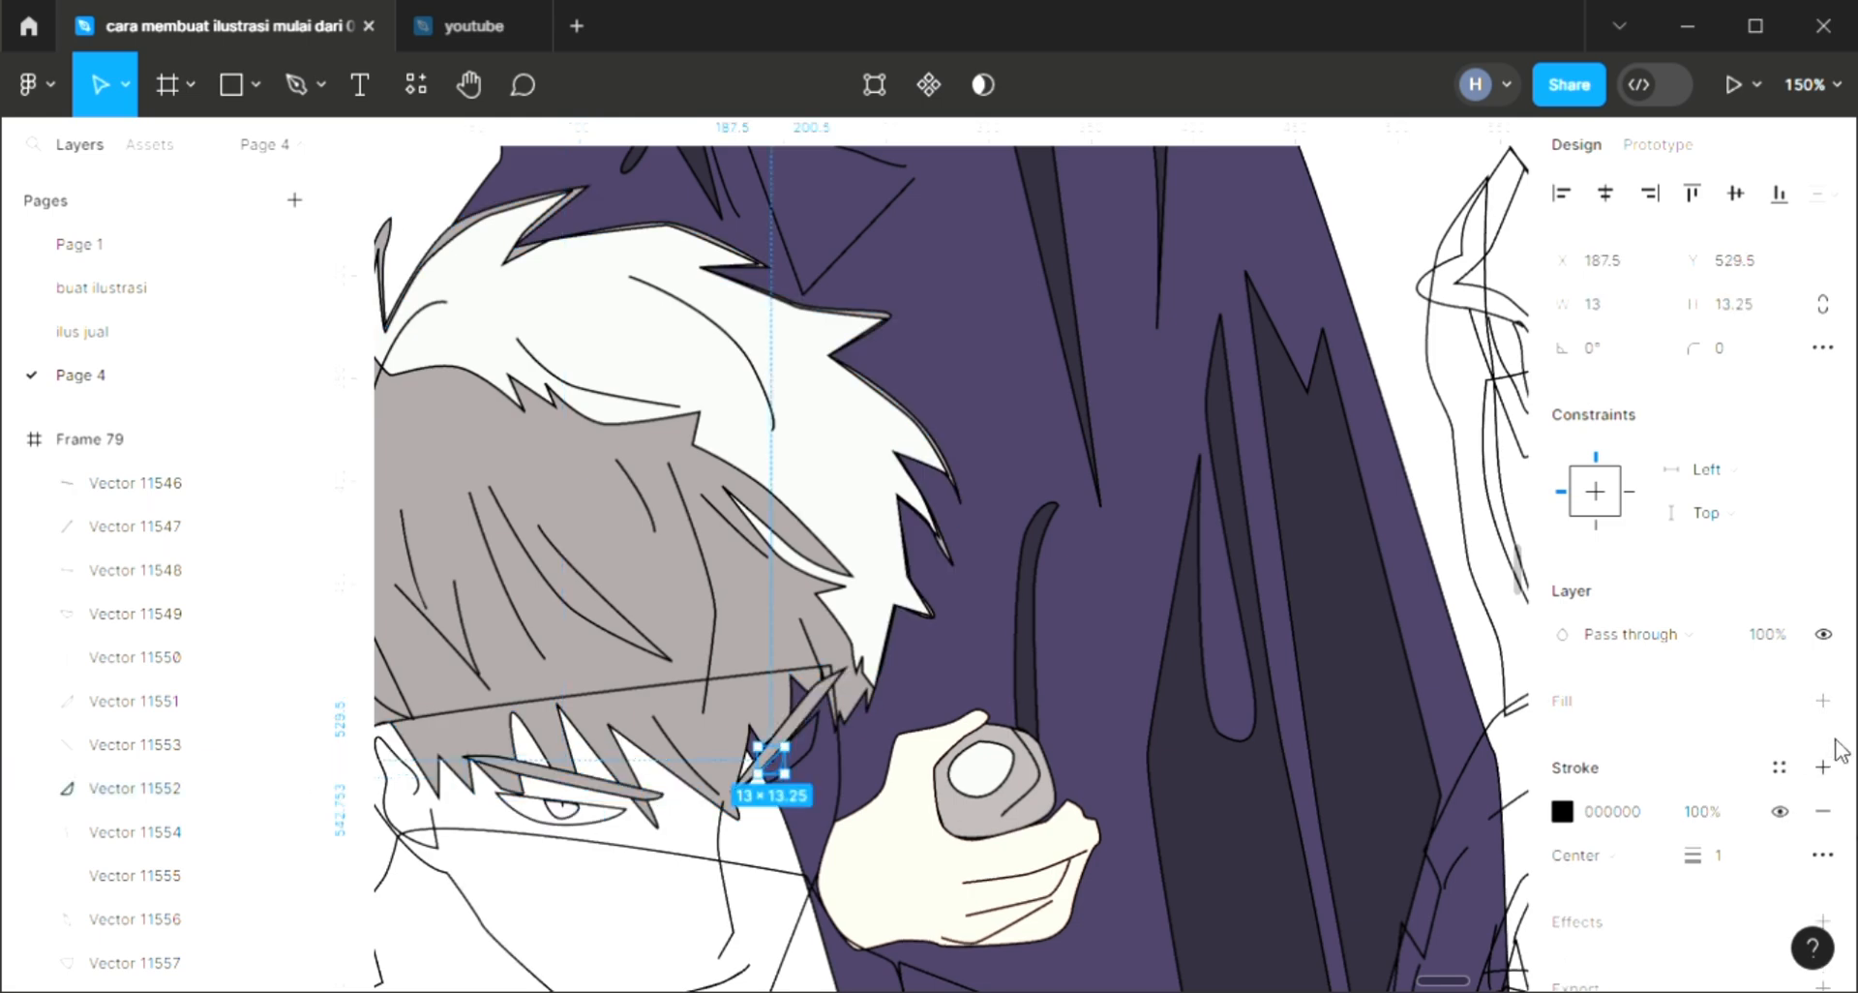
pyautogui.click(1823, 701)
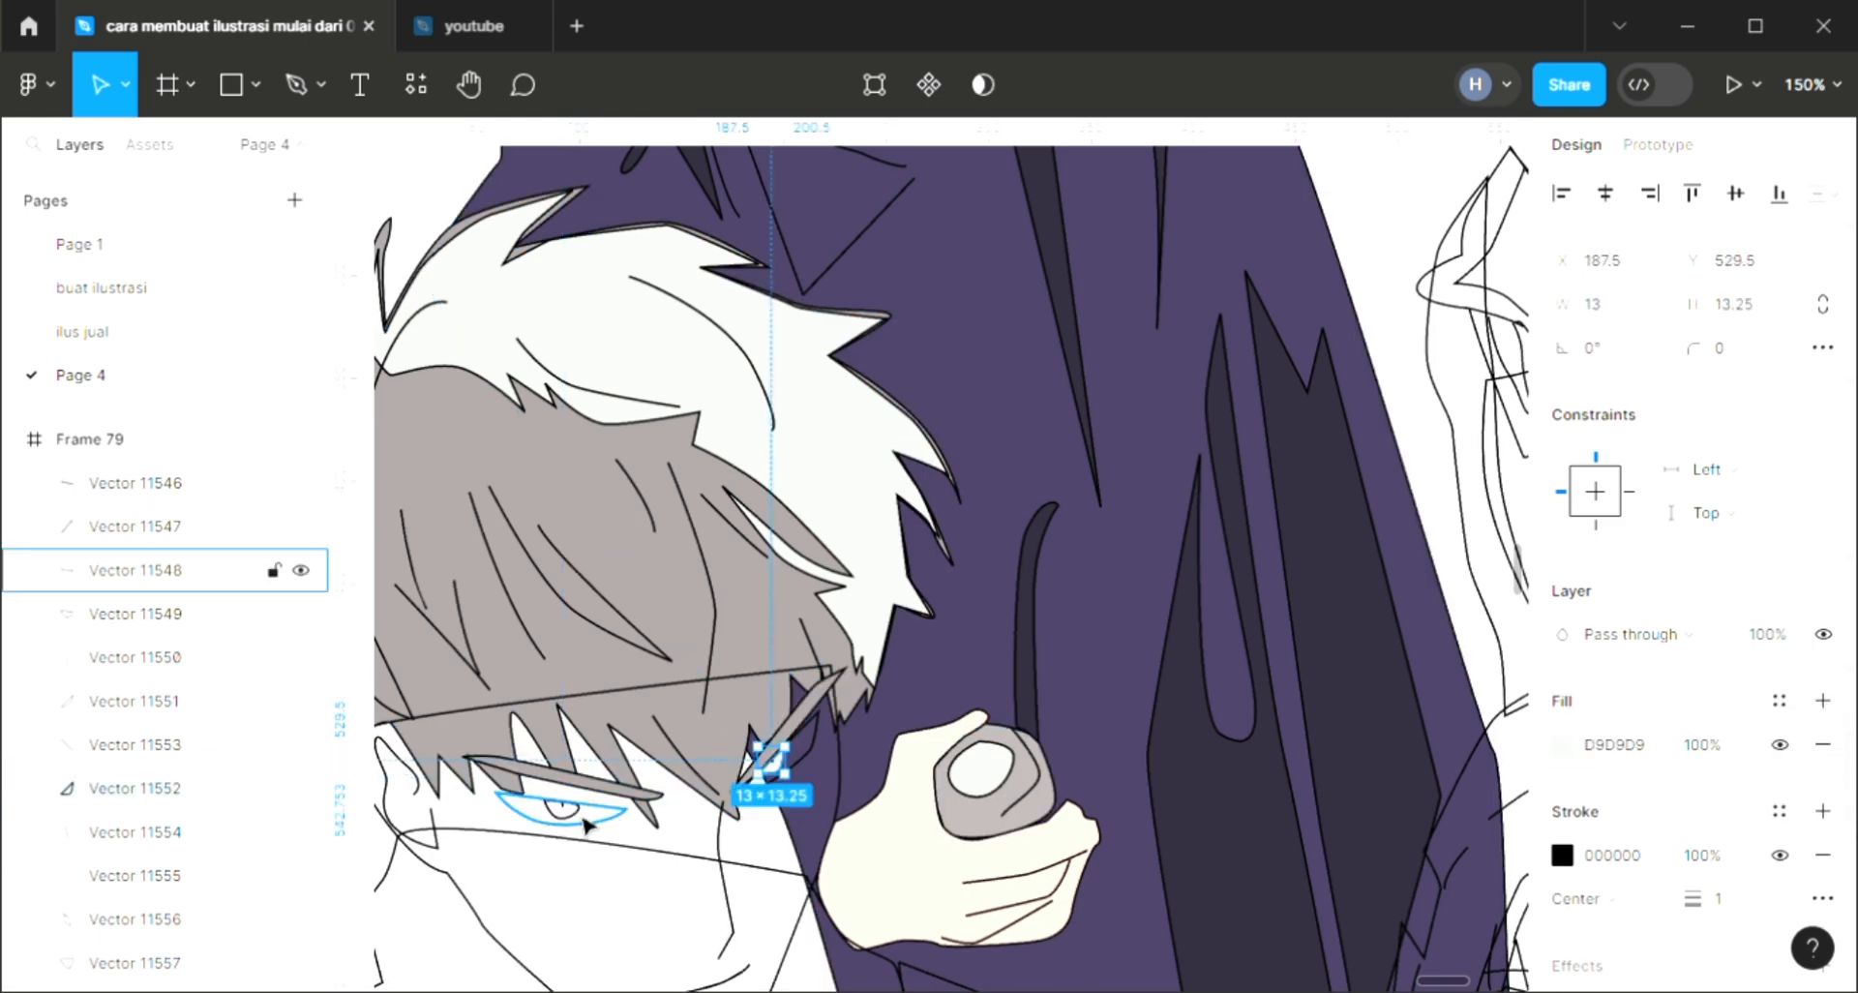
pyautogui.rightClick(770, 764)
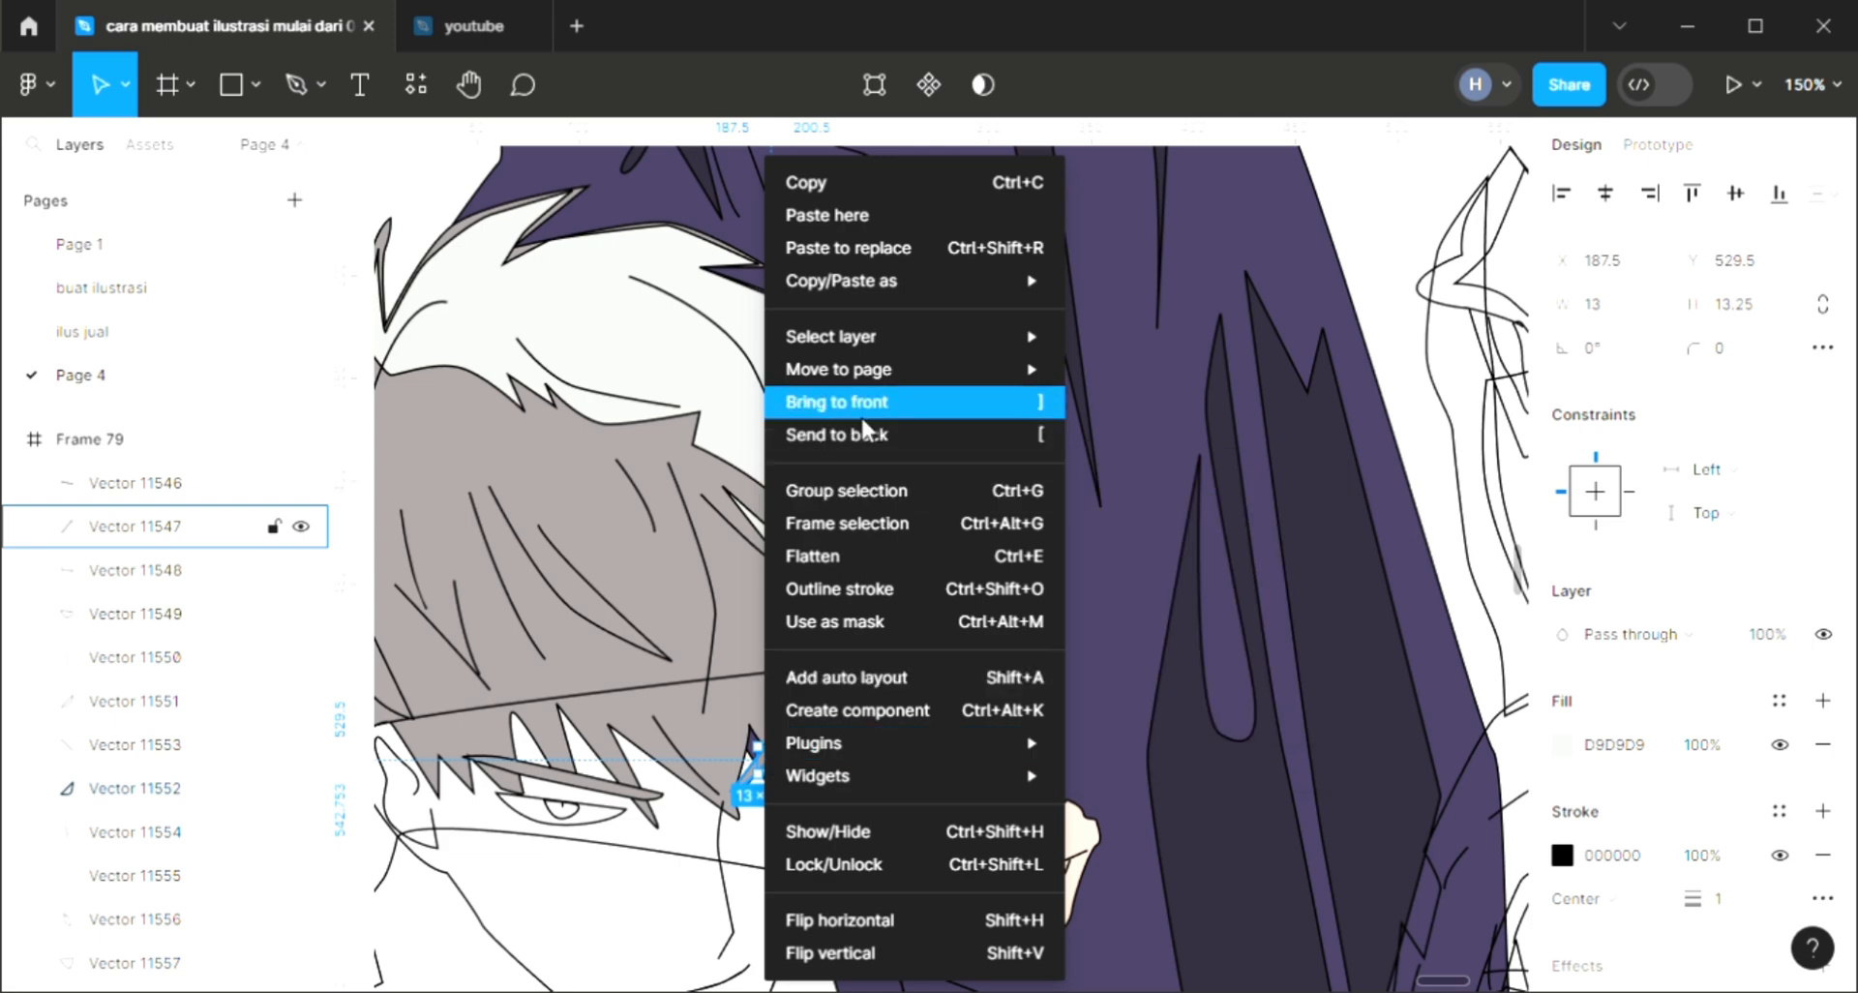
pyautogui.click(837, 402)
# Step: Fill the outer shape of the right-hand eye with white FFFFFF and move it backward behind the iris
pyautogui.click(759, 836)
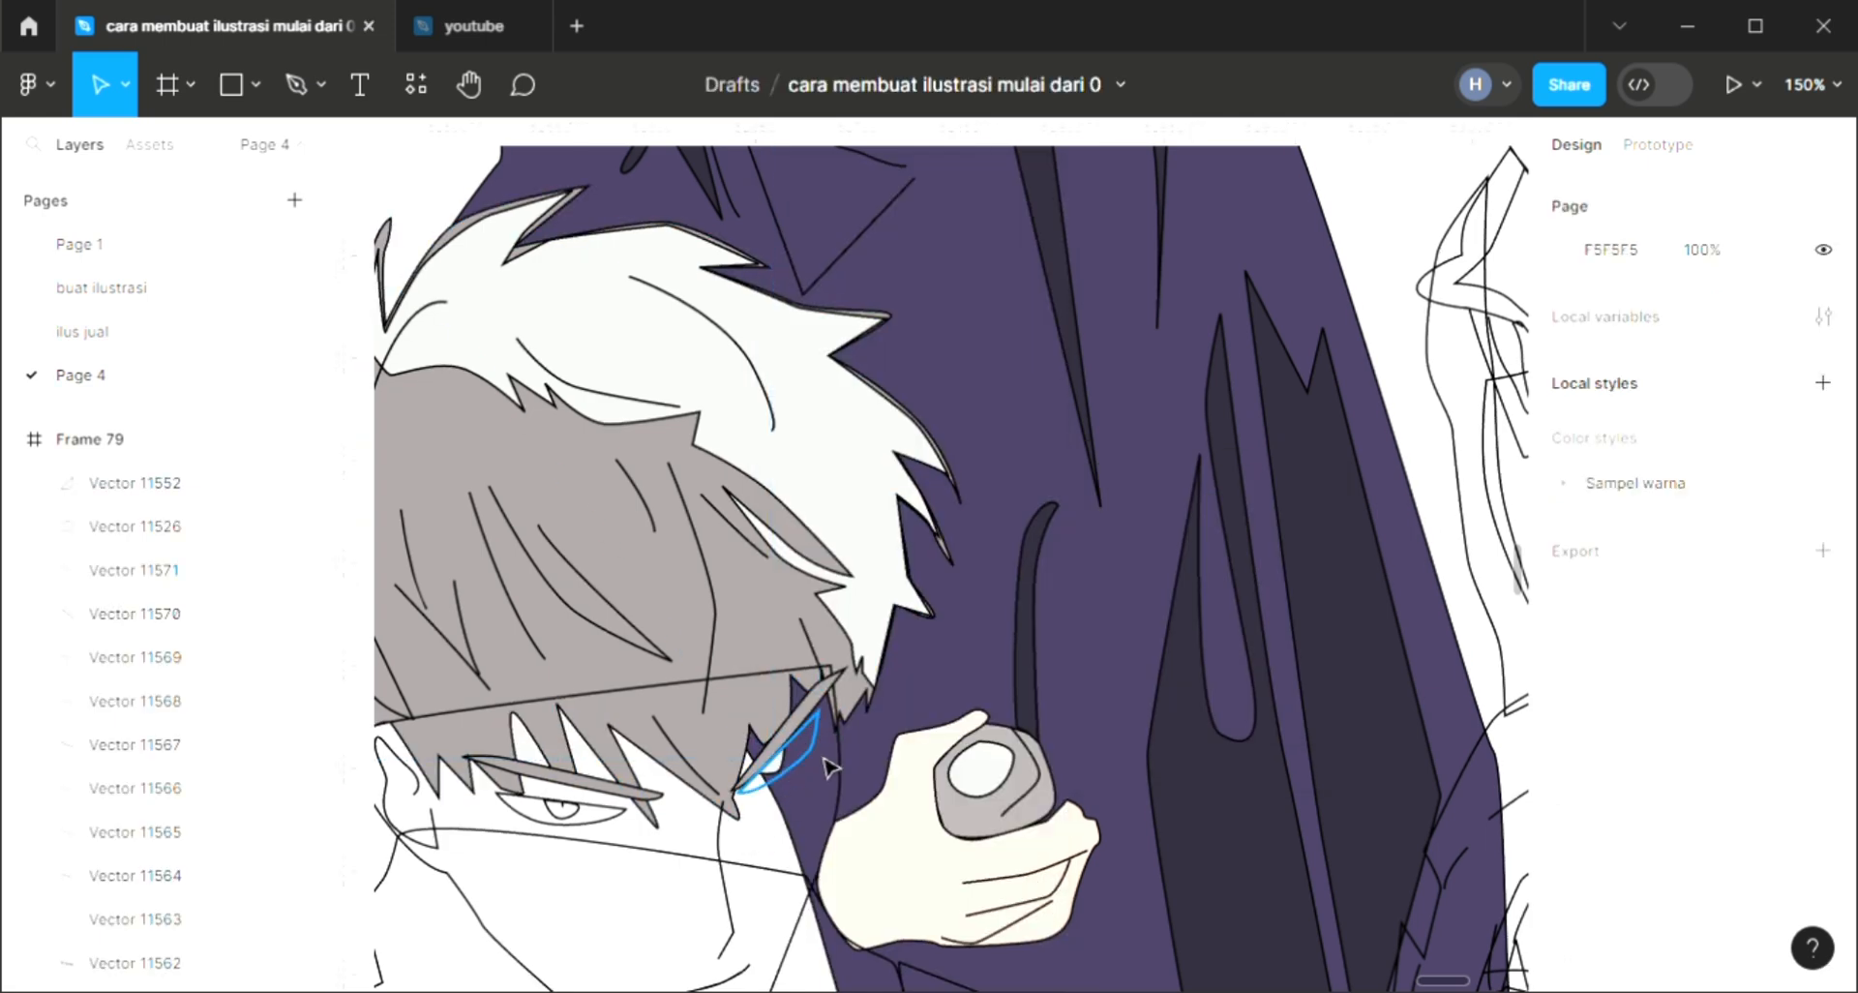
pyautogui.click(827, 768)
pyautogui.click(808, 760)
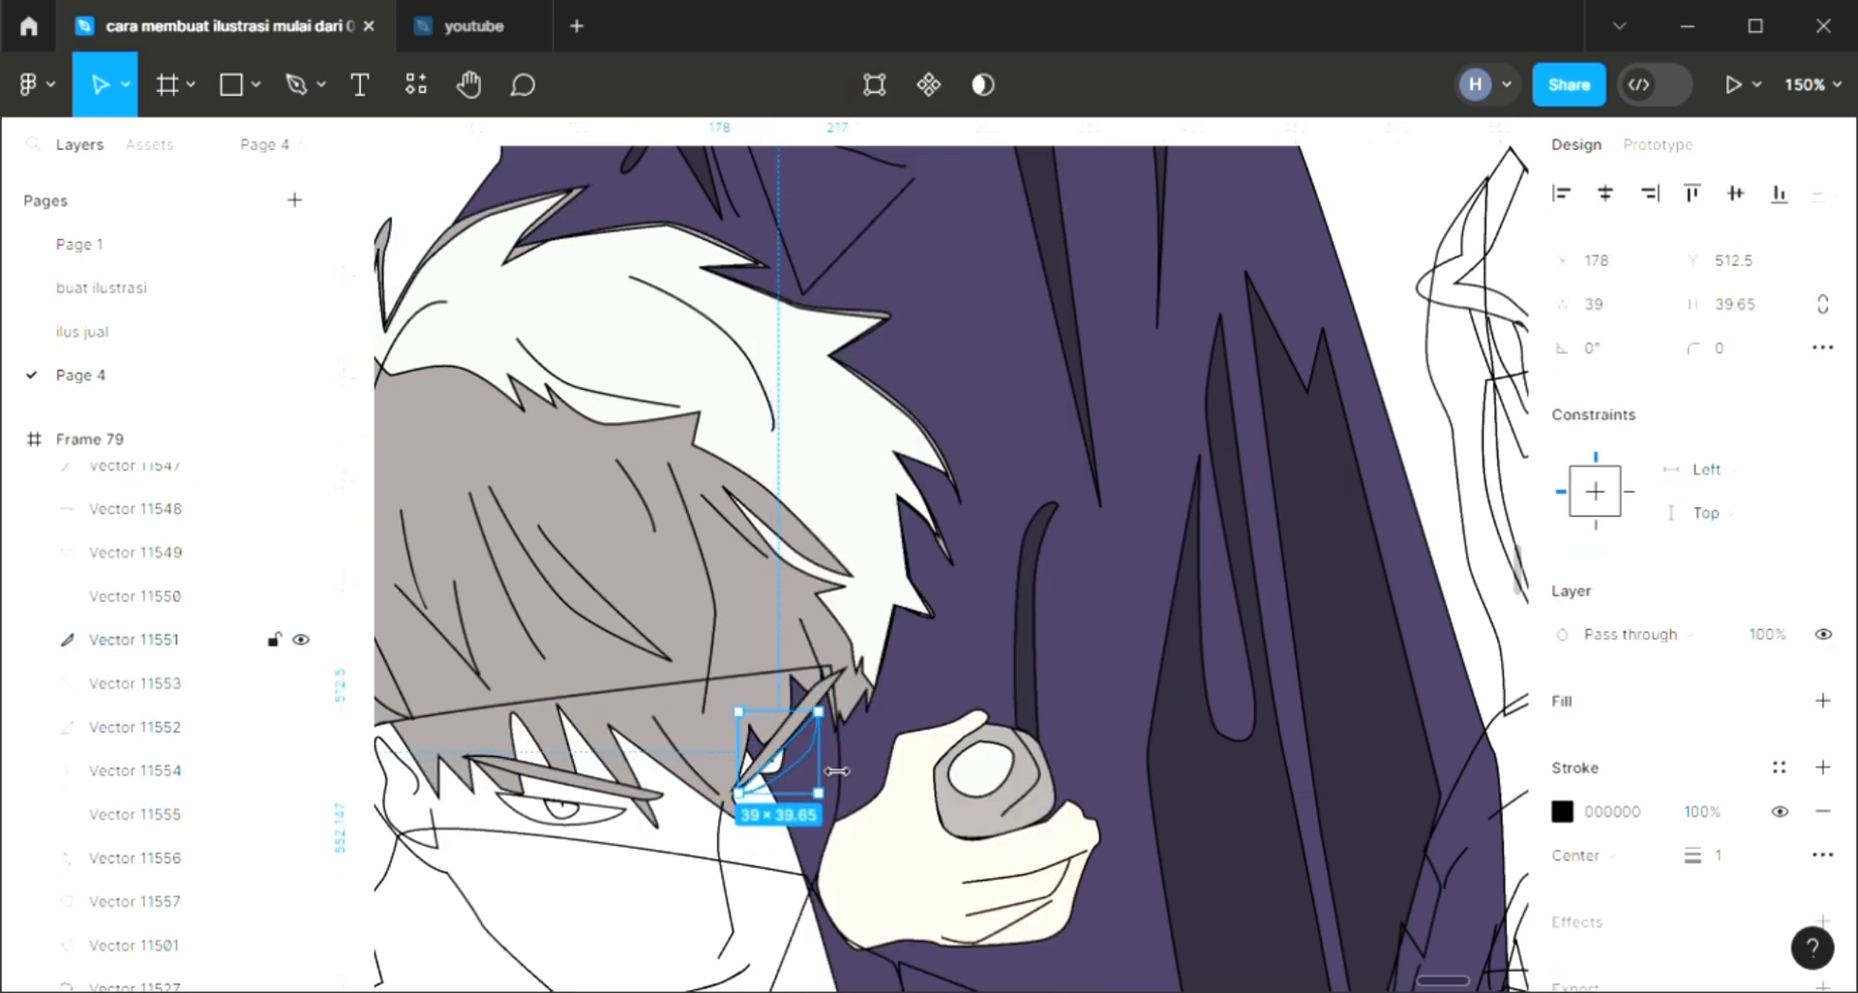
pyautogui.press('i')
pyautogui.click(1397, 250)
pyautogui.hotkey('ctrl', '[')
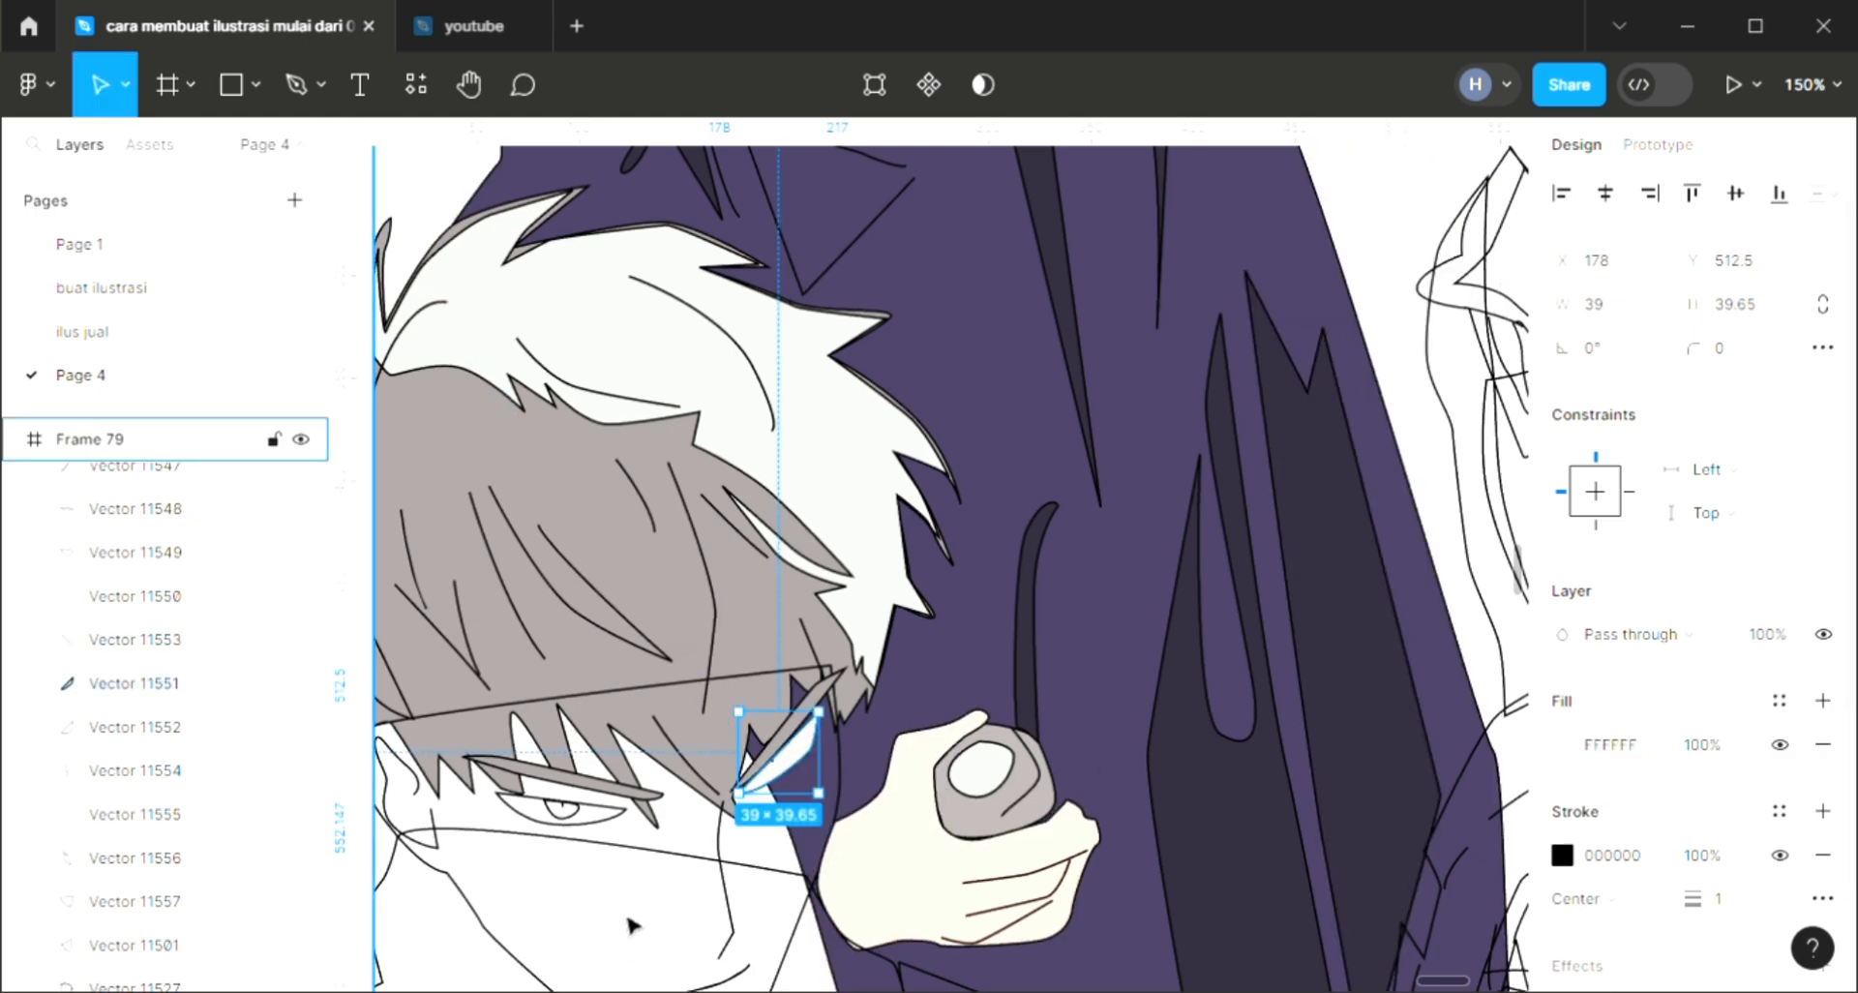
# Step: Fill the left-hand eye's iris with D9D9D9 and its outer shape with white FFFFFF, moving each behind its inner details
pyautogui.click(580, 811)
pyautogui.click(1824, 700)
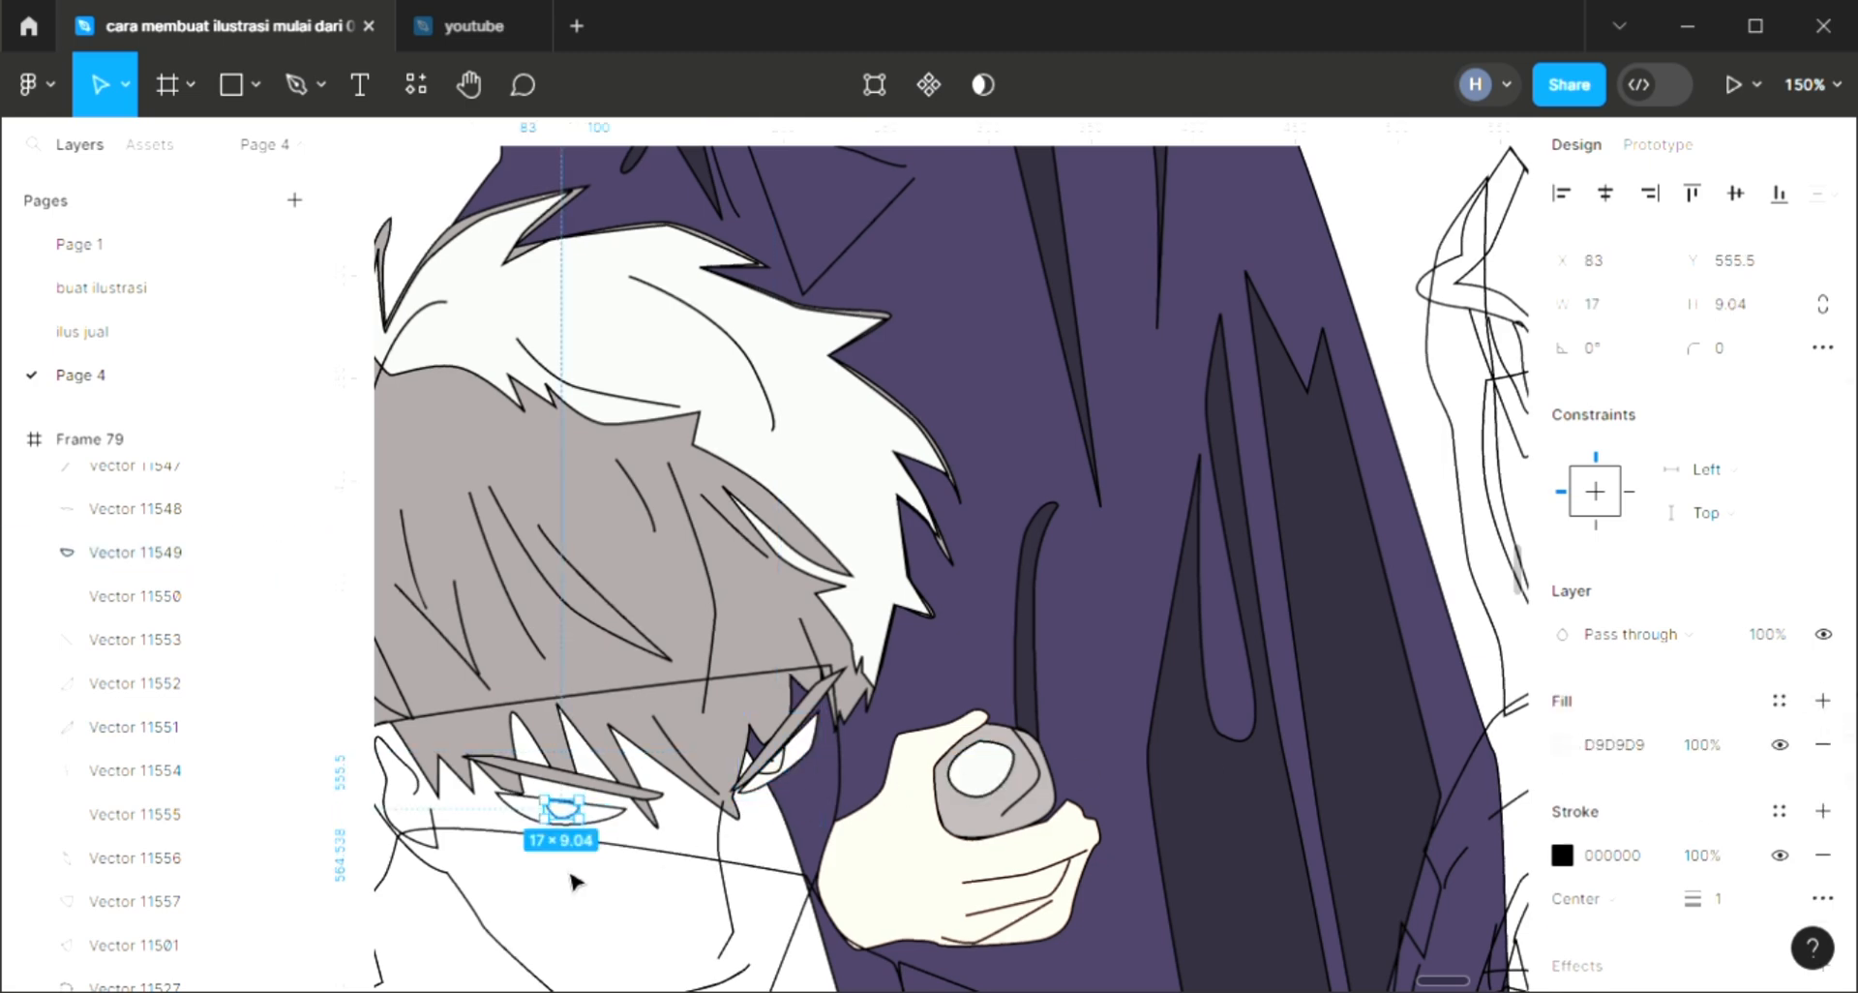
pyautogui.hotkey('ctrl', '[')
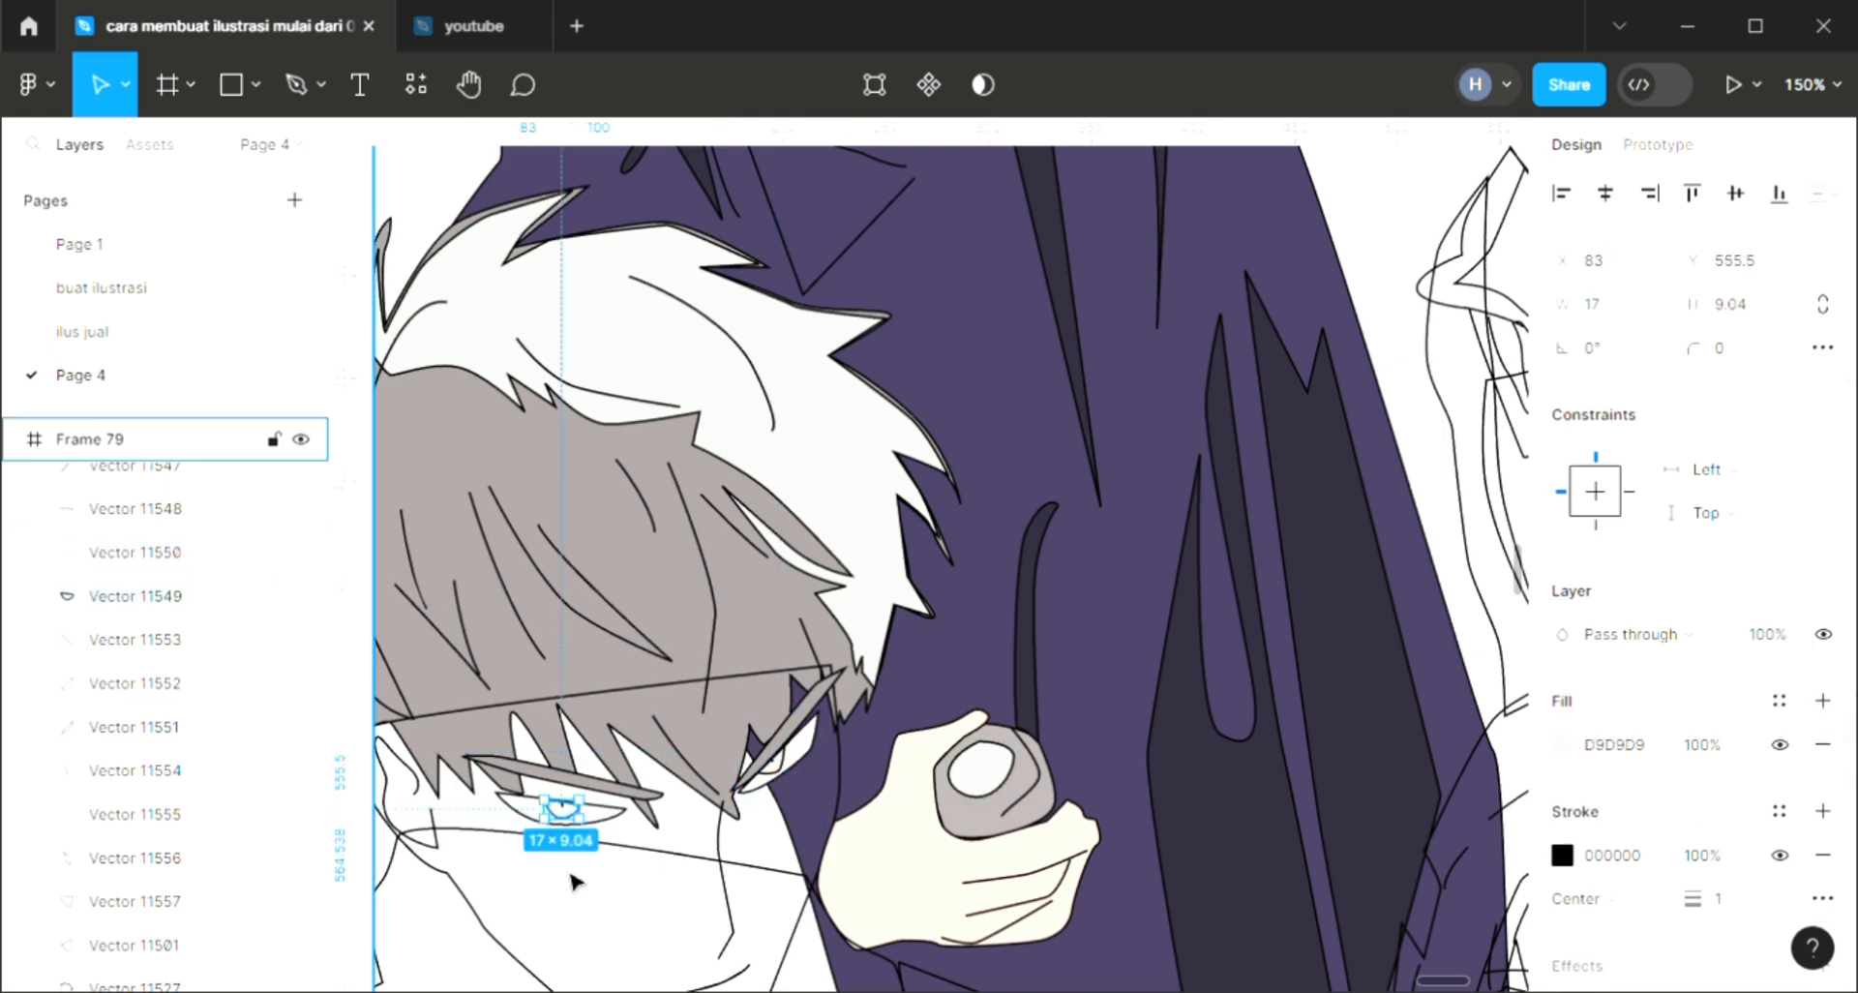
pyautogui.click(629, 818)
pyautogui.click(1824, 699)
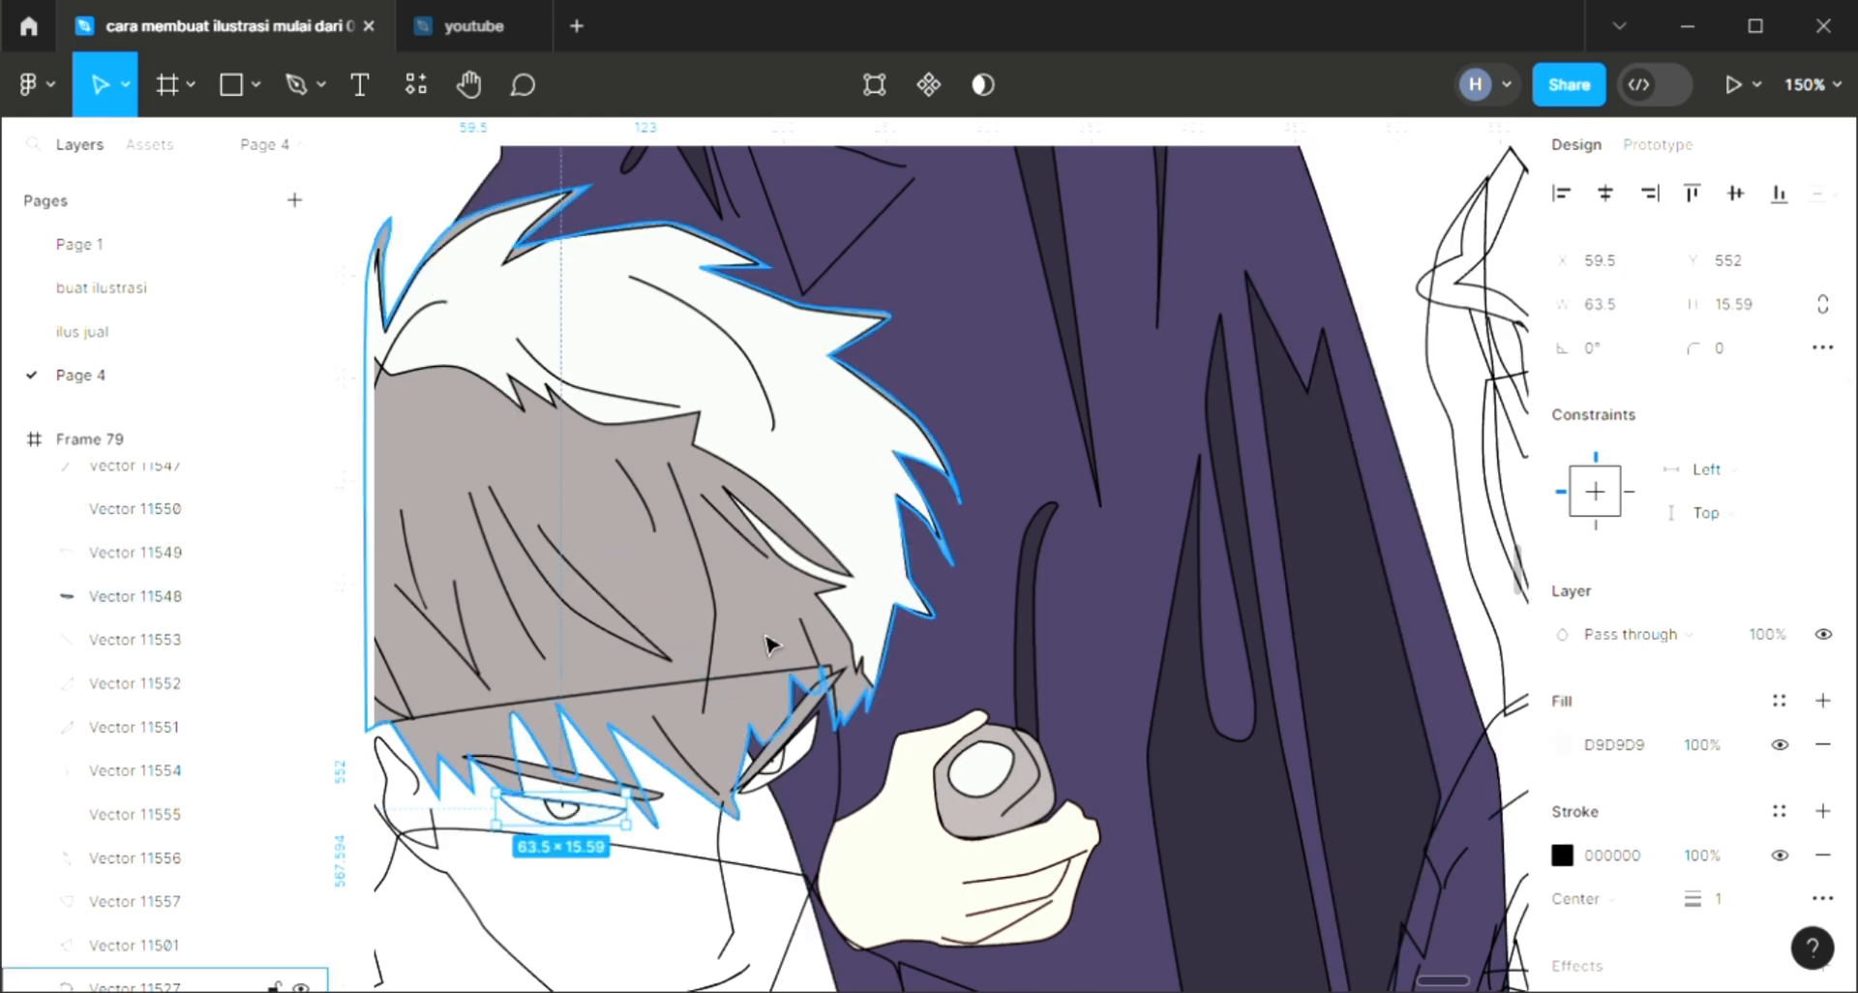
pyautogui.click(633, 887)
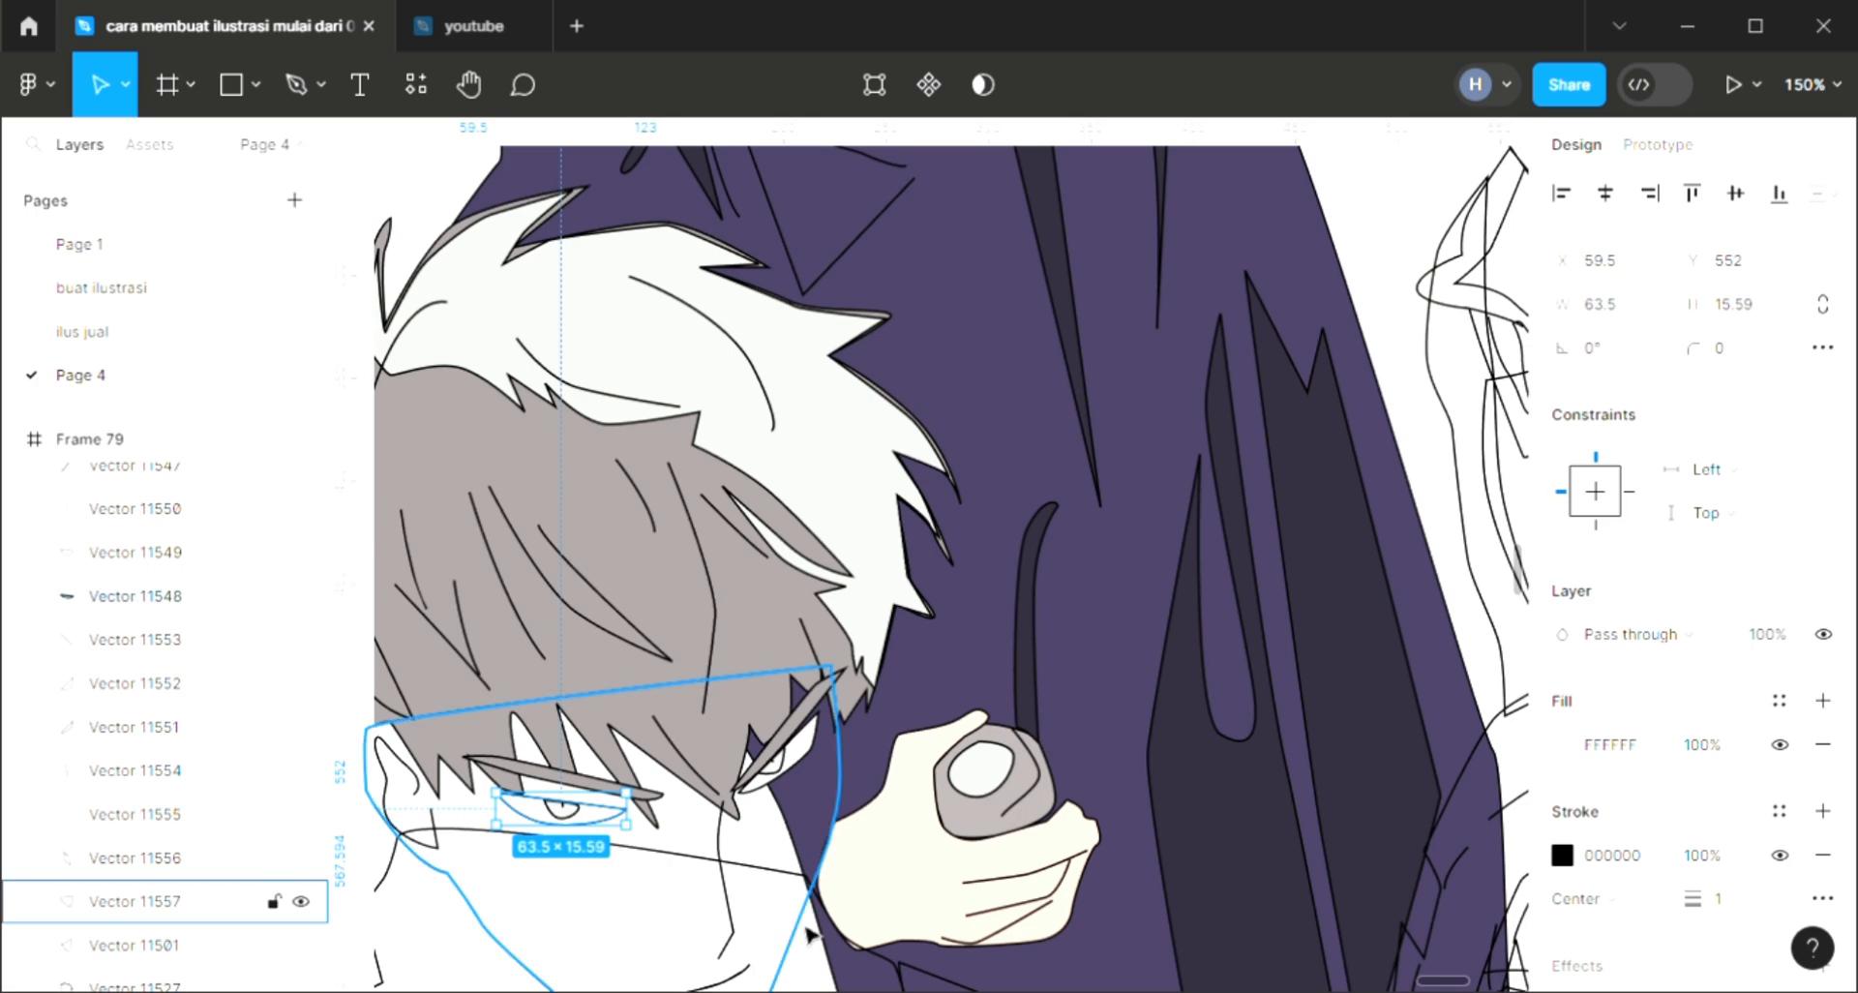
# Step: Fill the front man's face outline with the skin colour FFE2D3 from the palette
pyautogui.scroll(-2, 808, 931)
pyautogui.scroll(-3, 1311, 673)
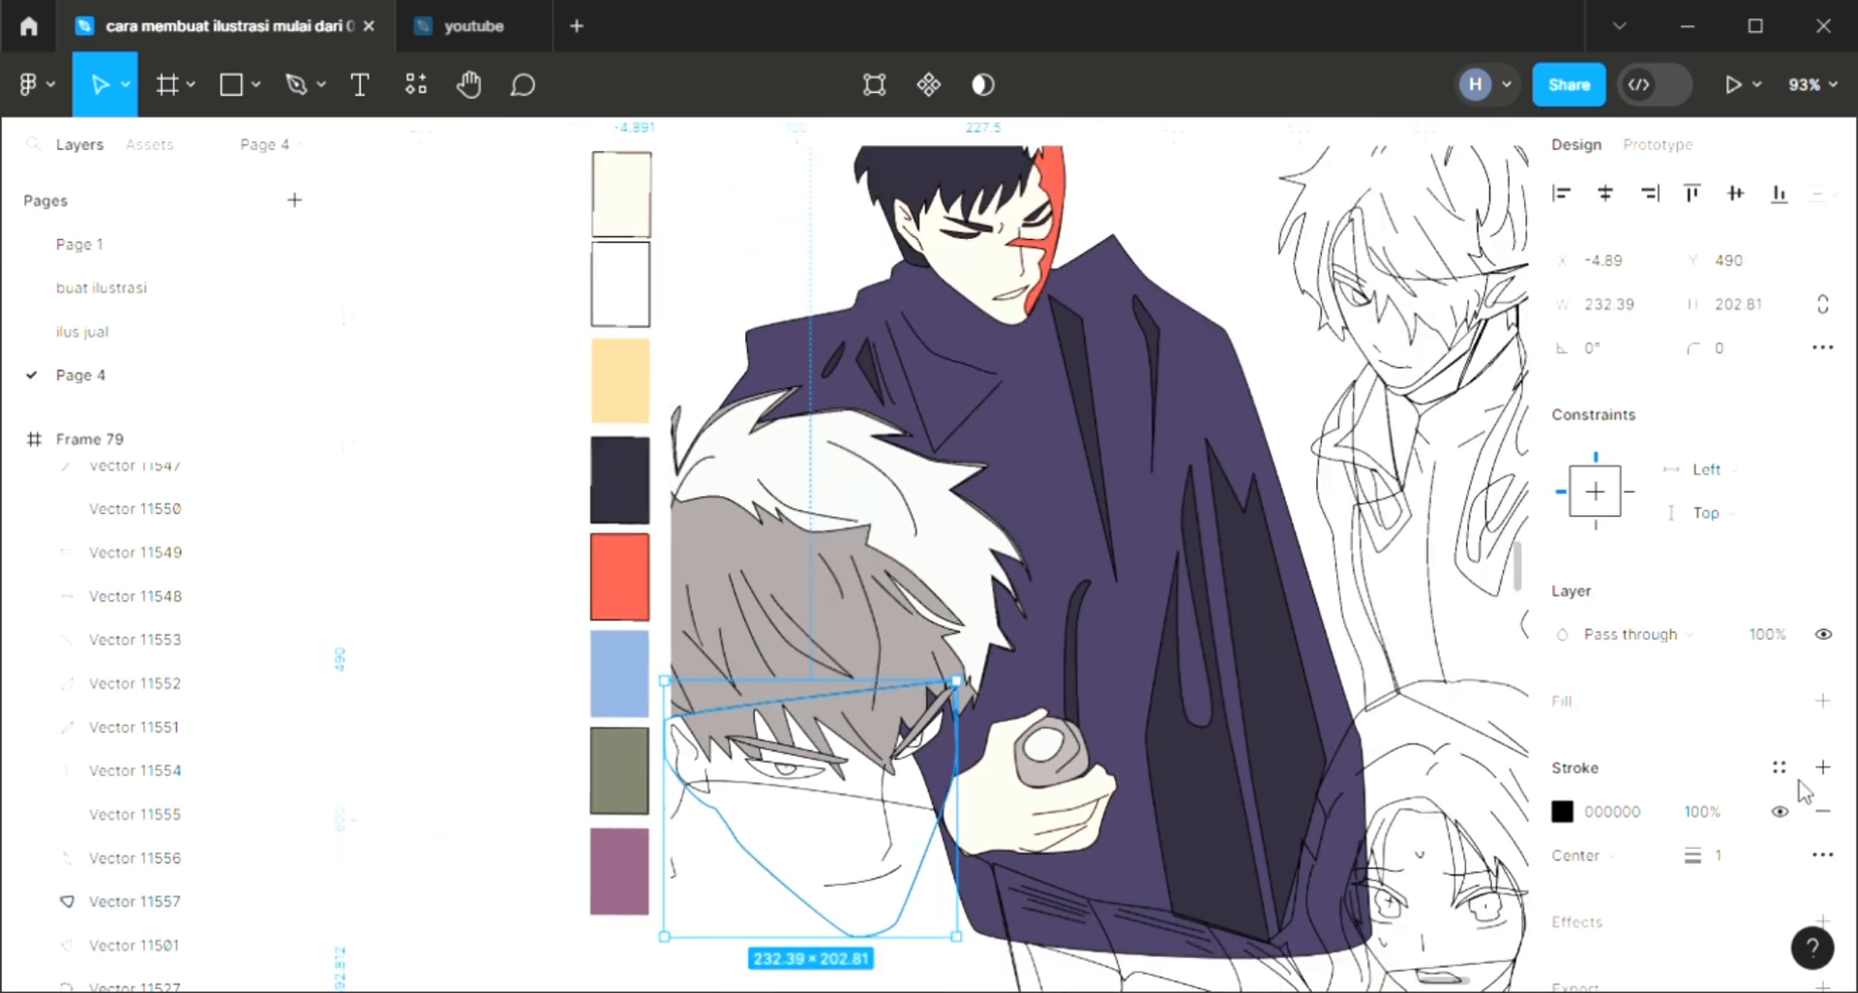
pyautogui.click(1764, 703)
pyautogui.hscroll(1, 840, 717)
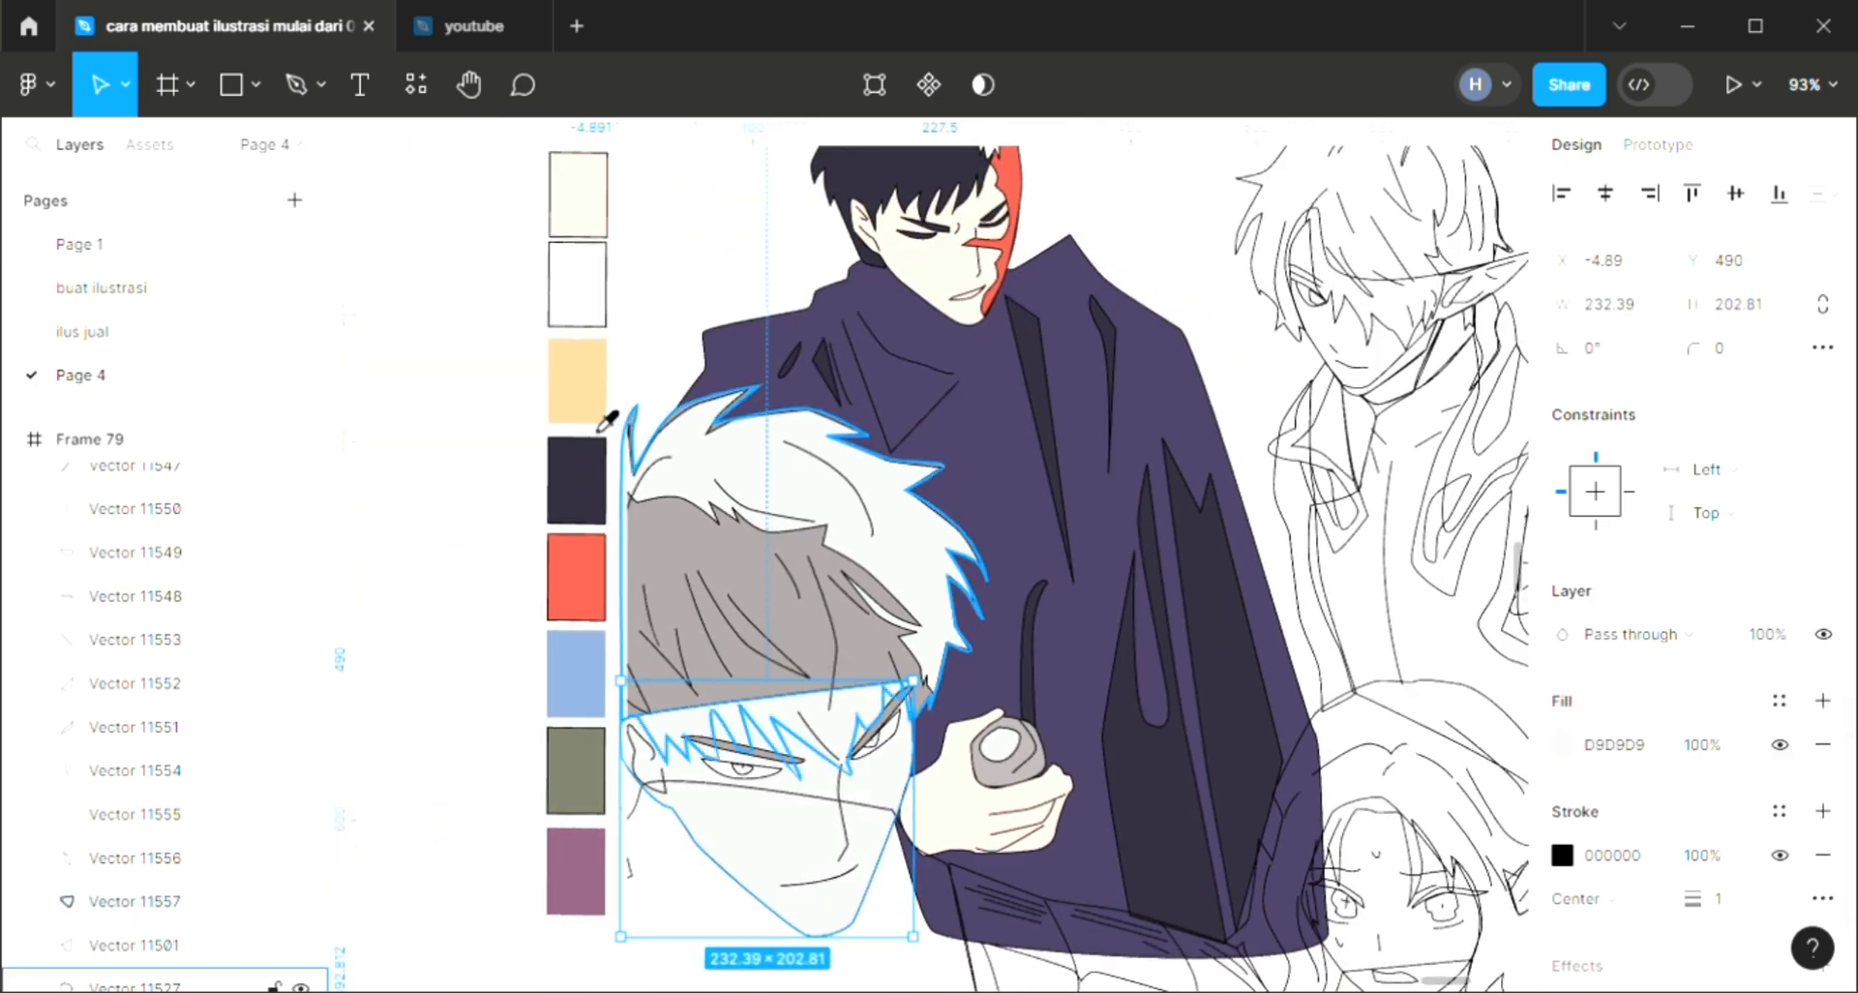
pyautogui.press('i')
pyautogui.click(580, 228)
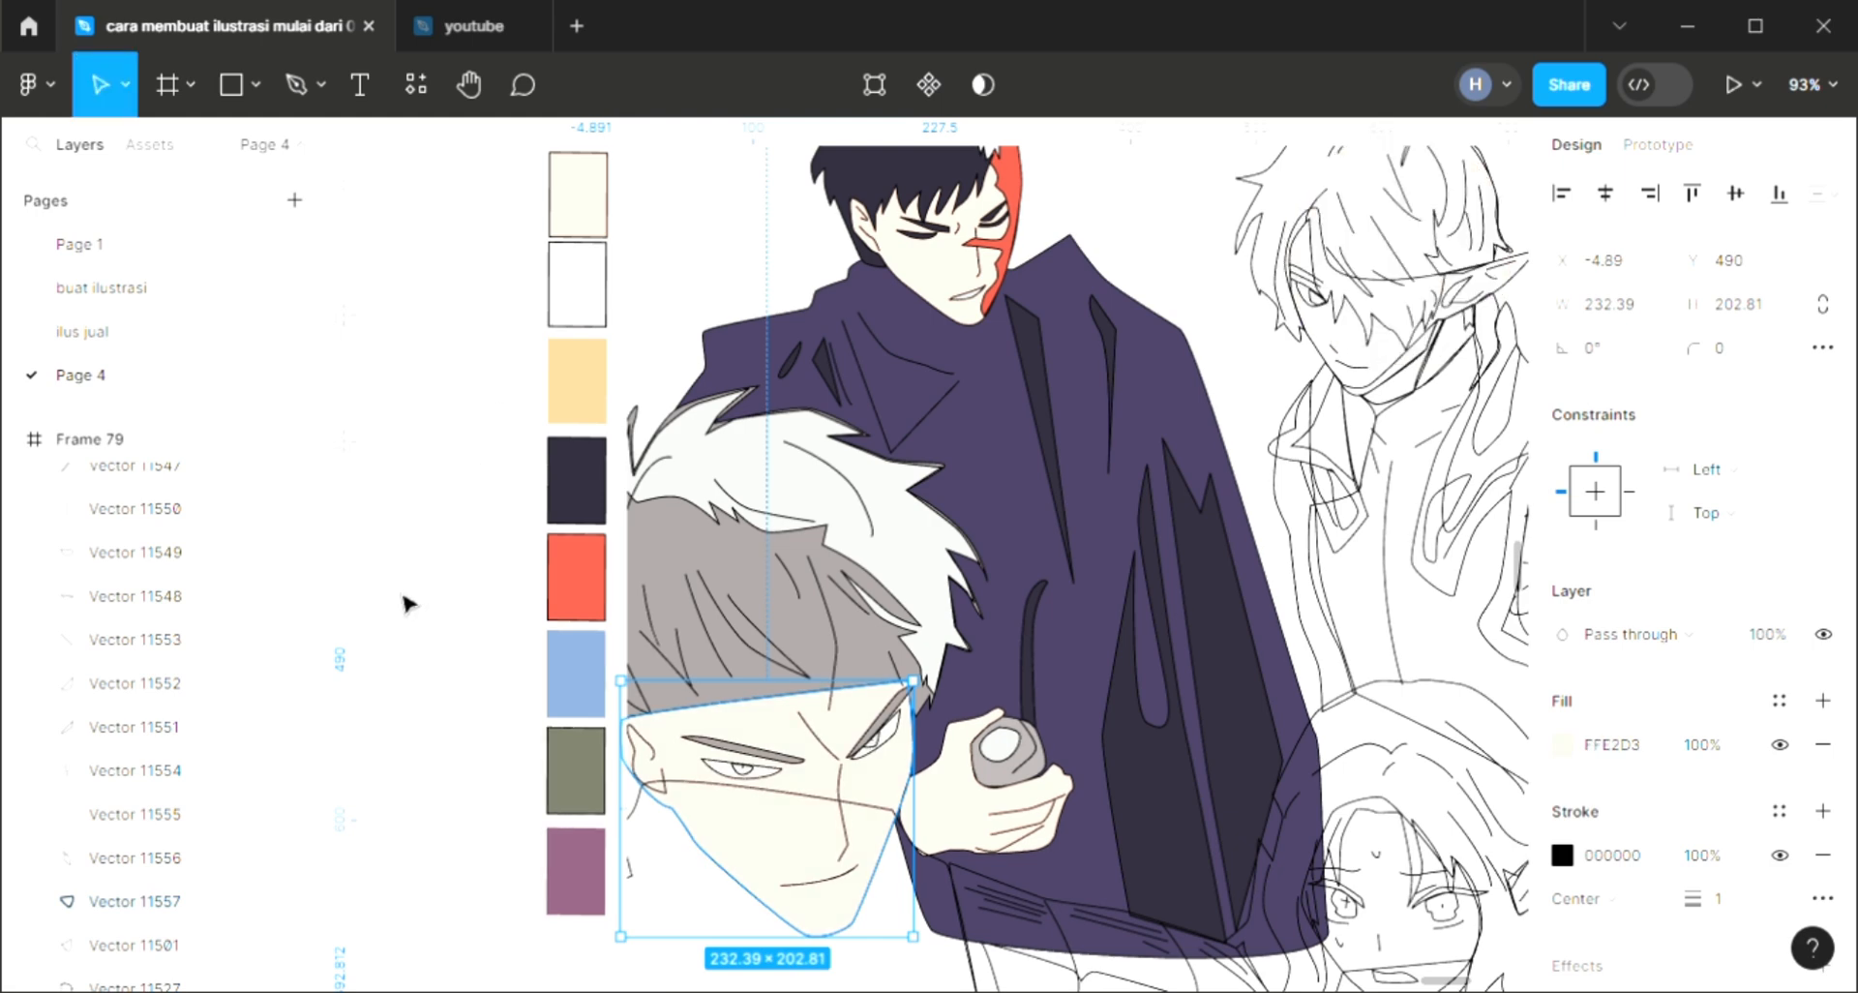
# Step: Send the face shape to the back behind the hair and place the purple coat behind the face
pyautogui.hotkey('ctrl', 'shift', '[')
pyautogui.click(738, 334)
pyautogui.hotkey('ctrl', '[')
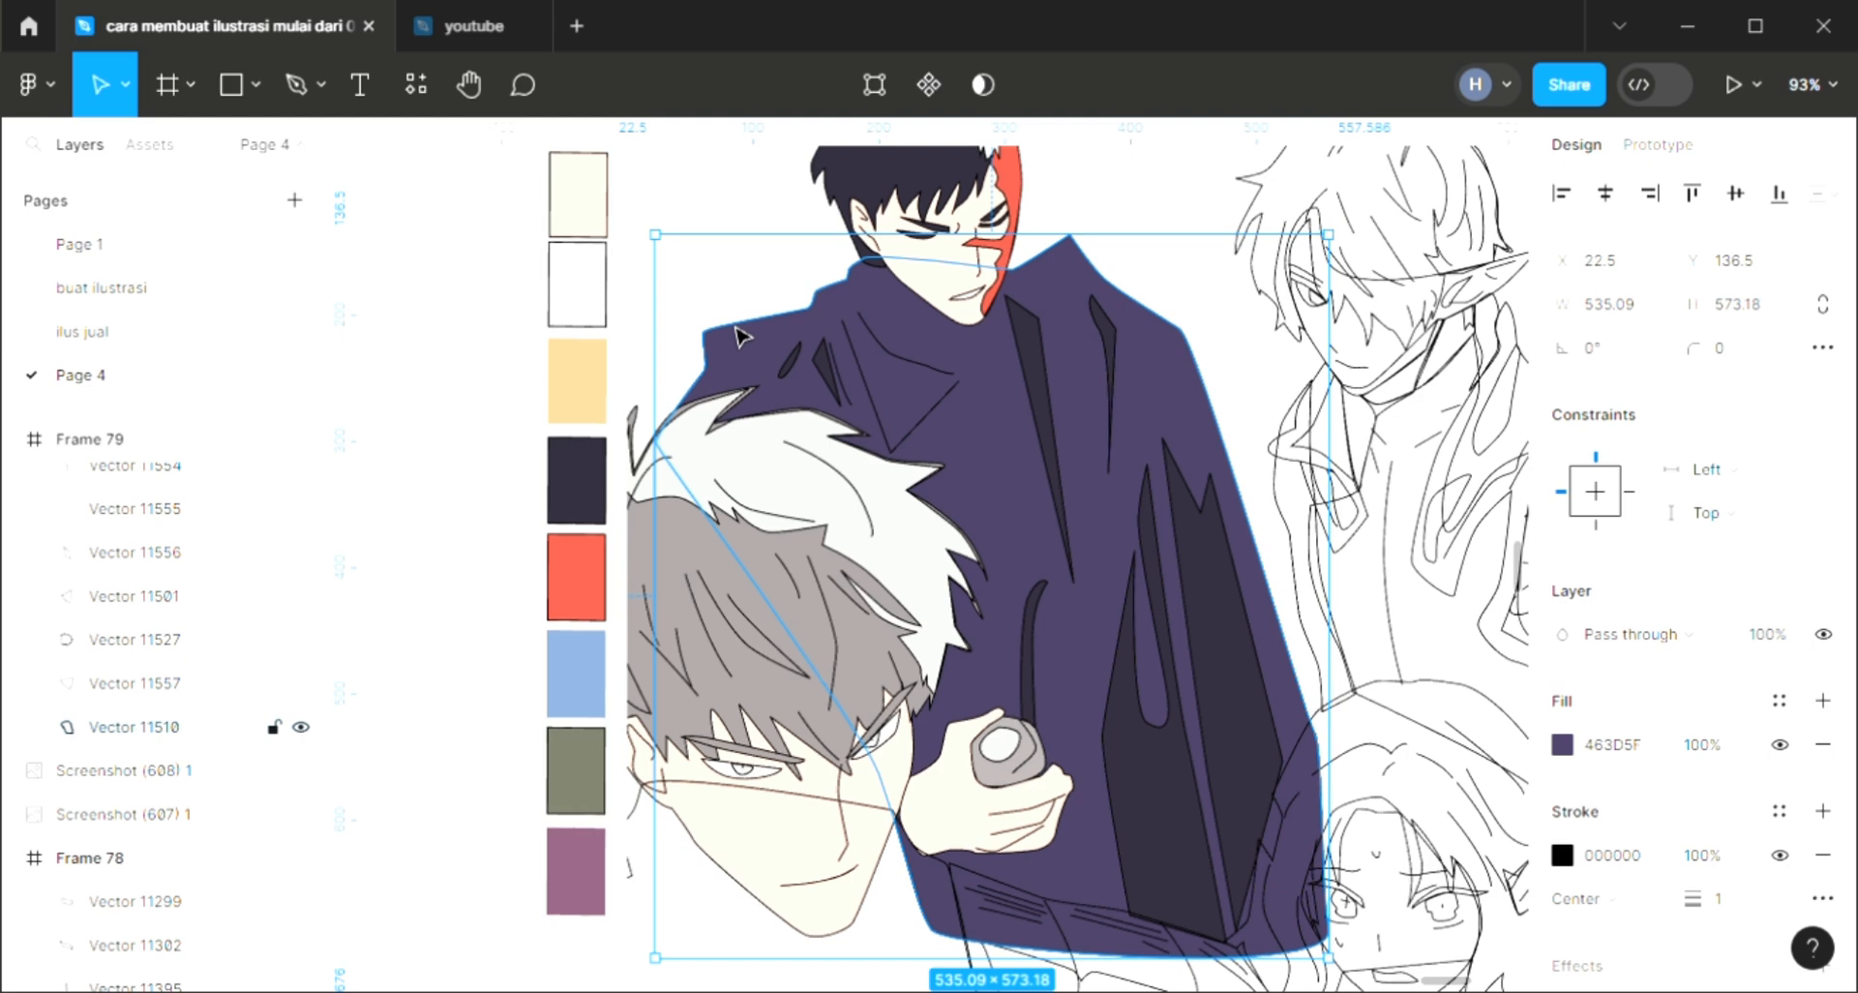
# Step: Fill the front man's shirt with dark 2E2A39, send it to the back behind his face, and place the purple coat behind it
pyautogui.click(891, 931)
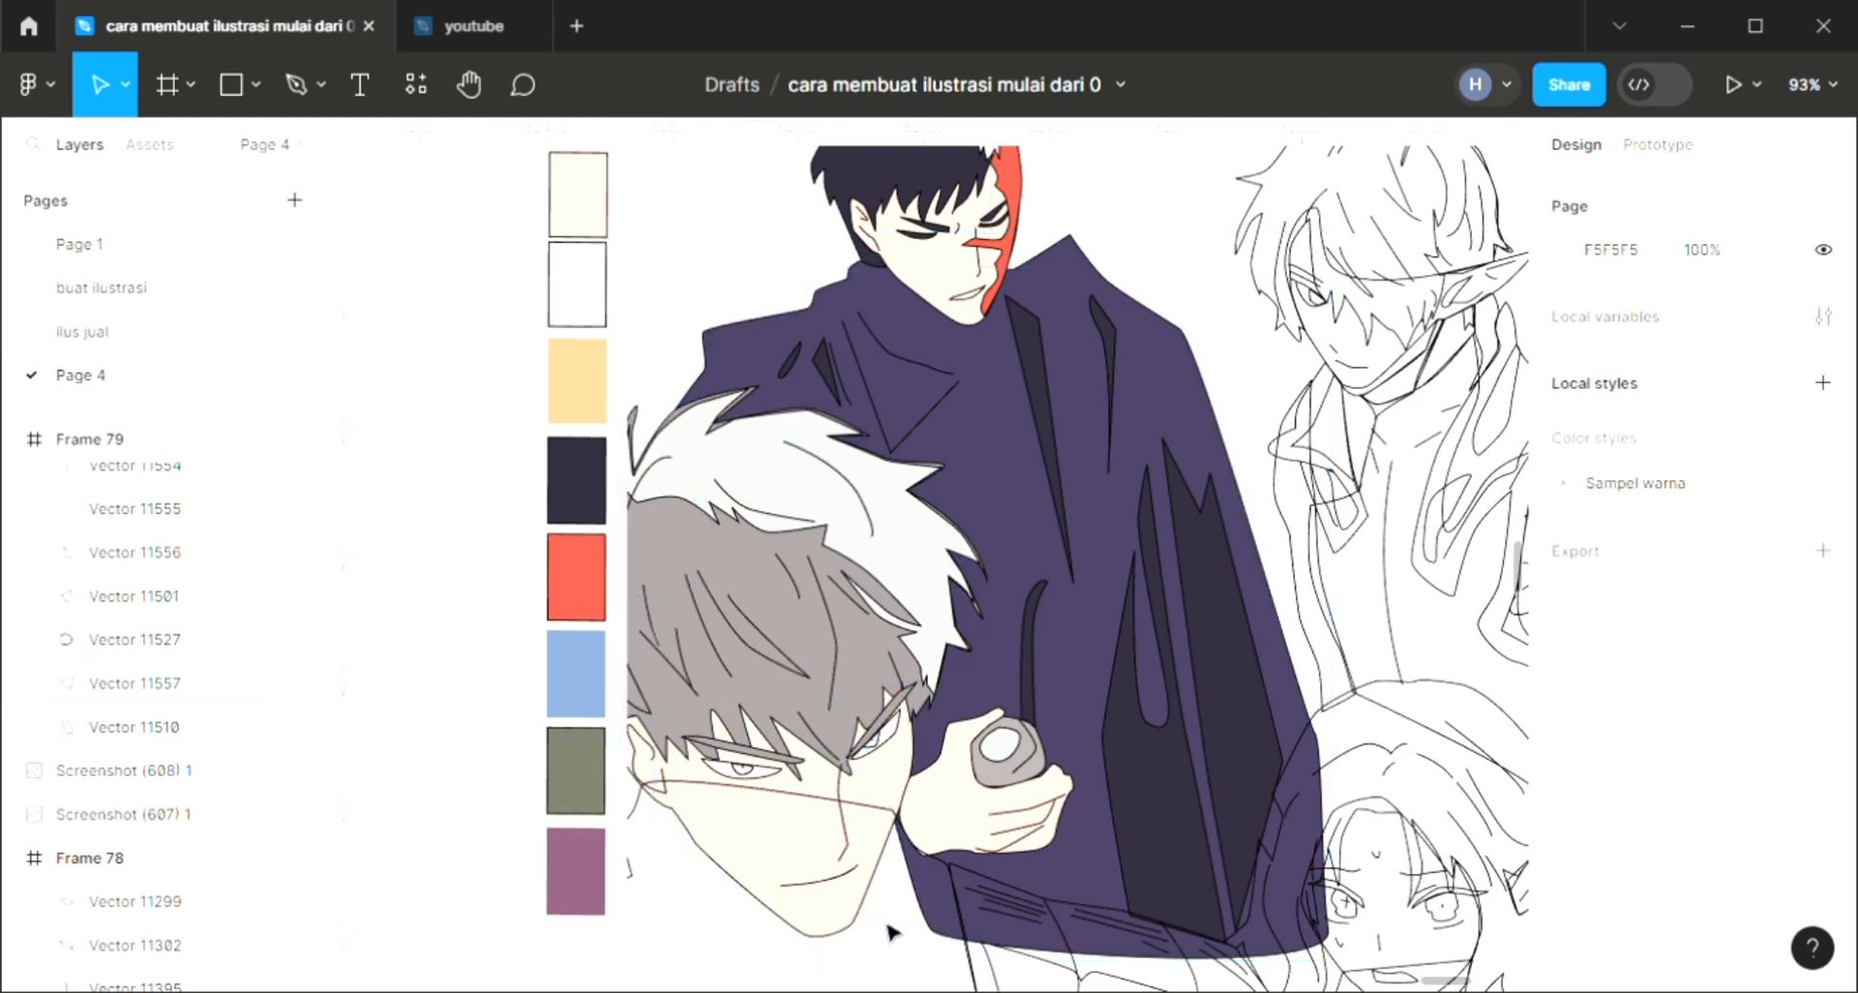
pyautogui.scroll(-1, 858, 817)
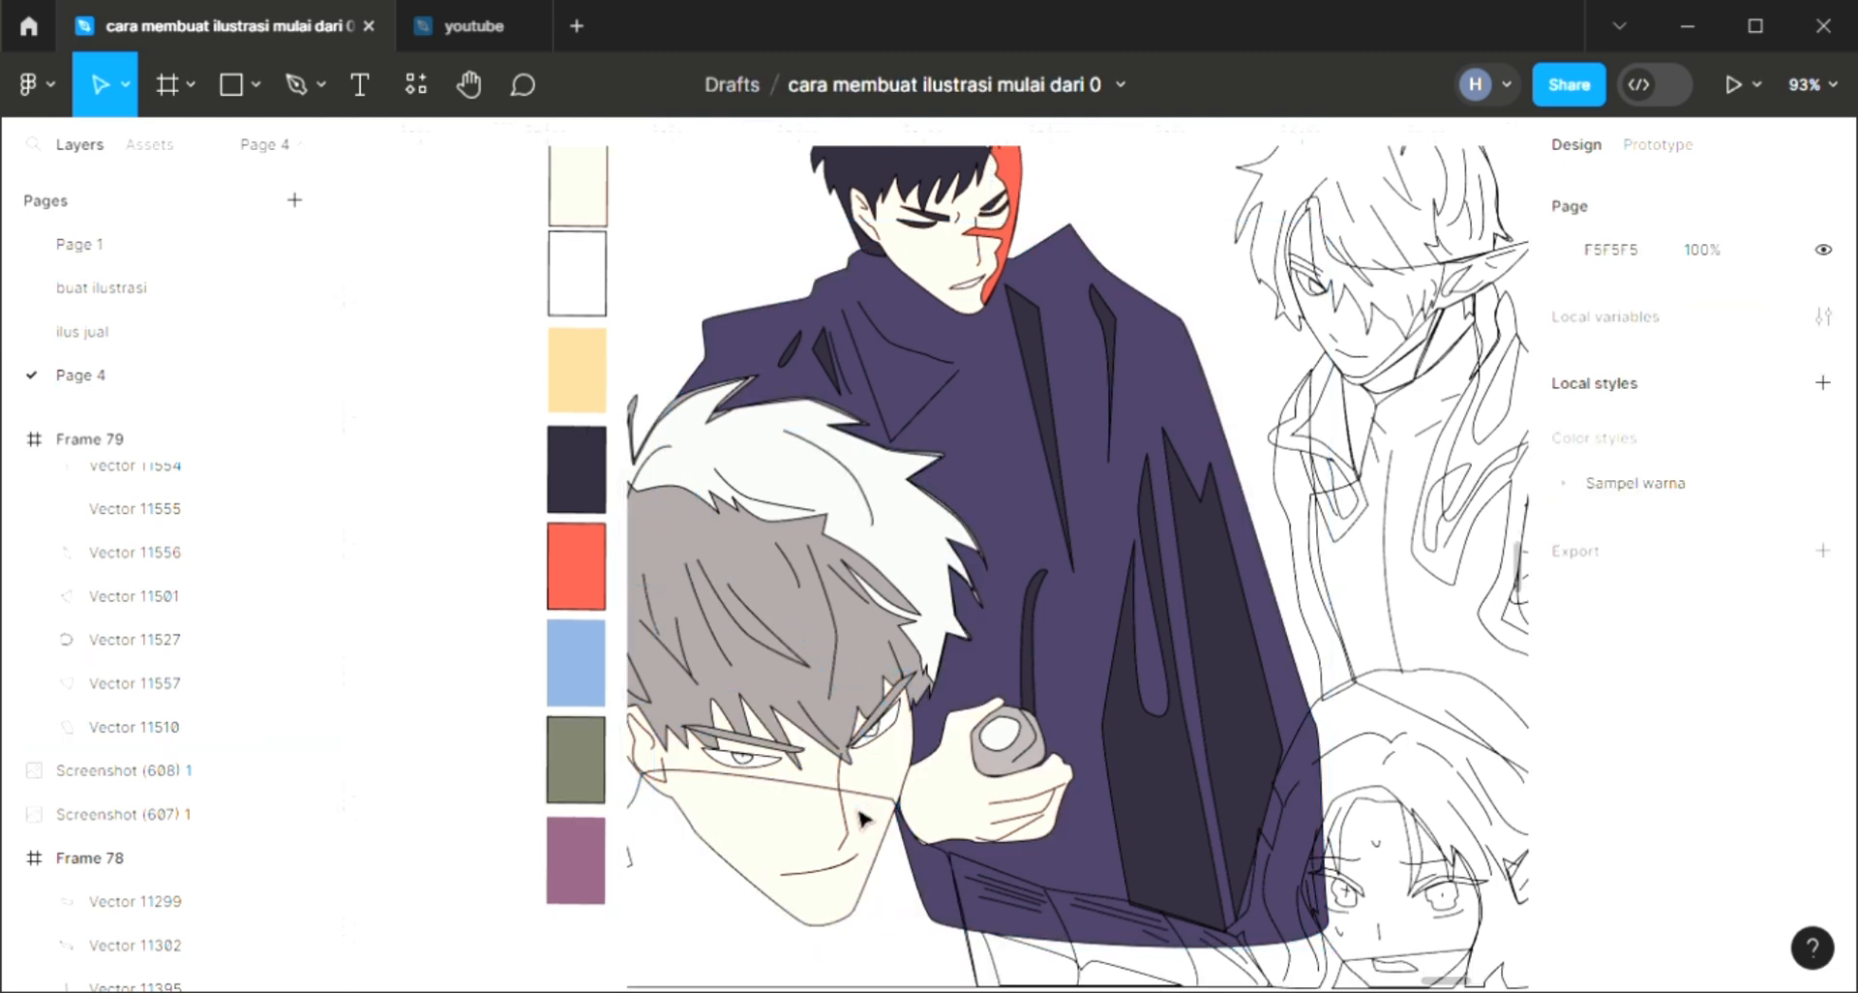
pyautogui.click(866, 806)
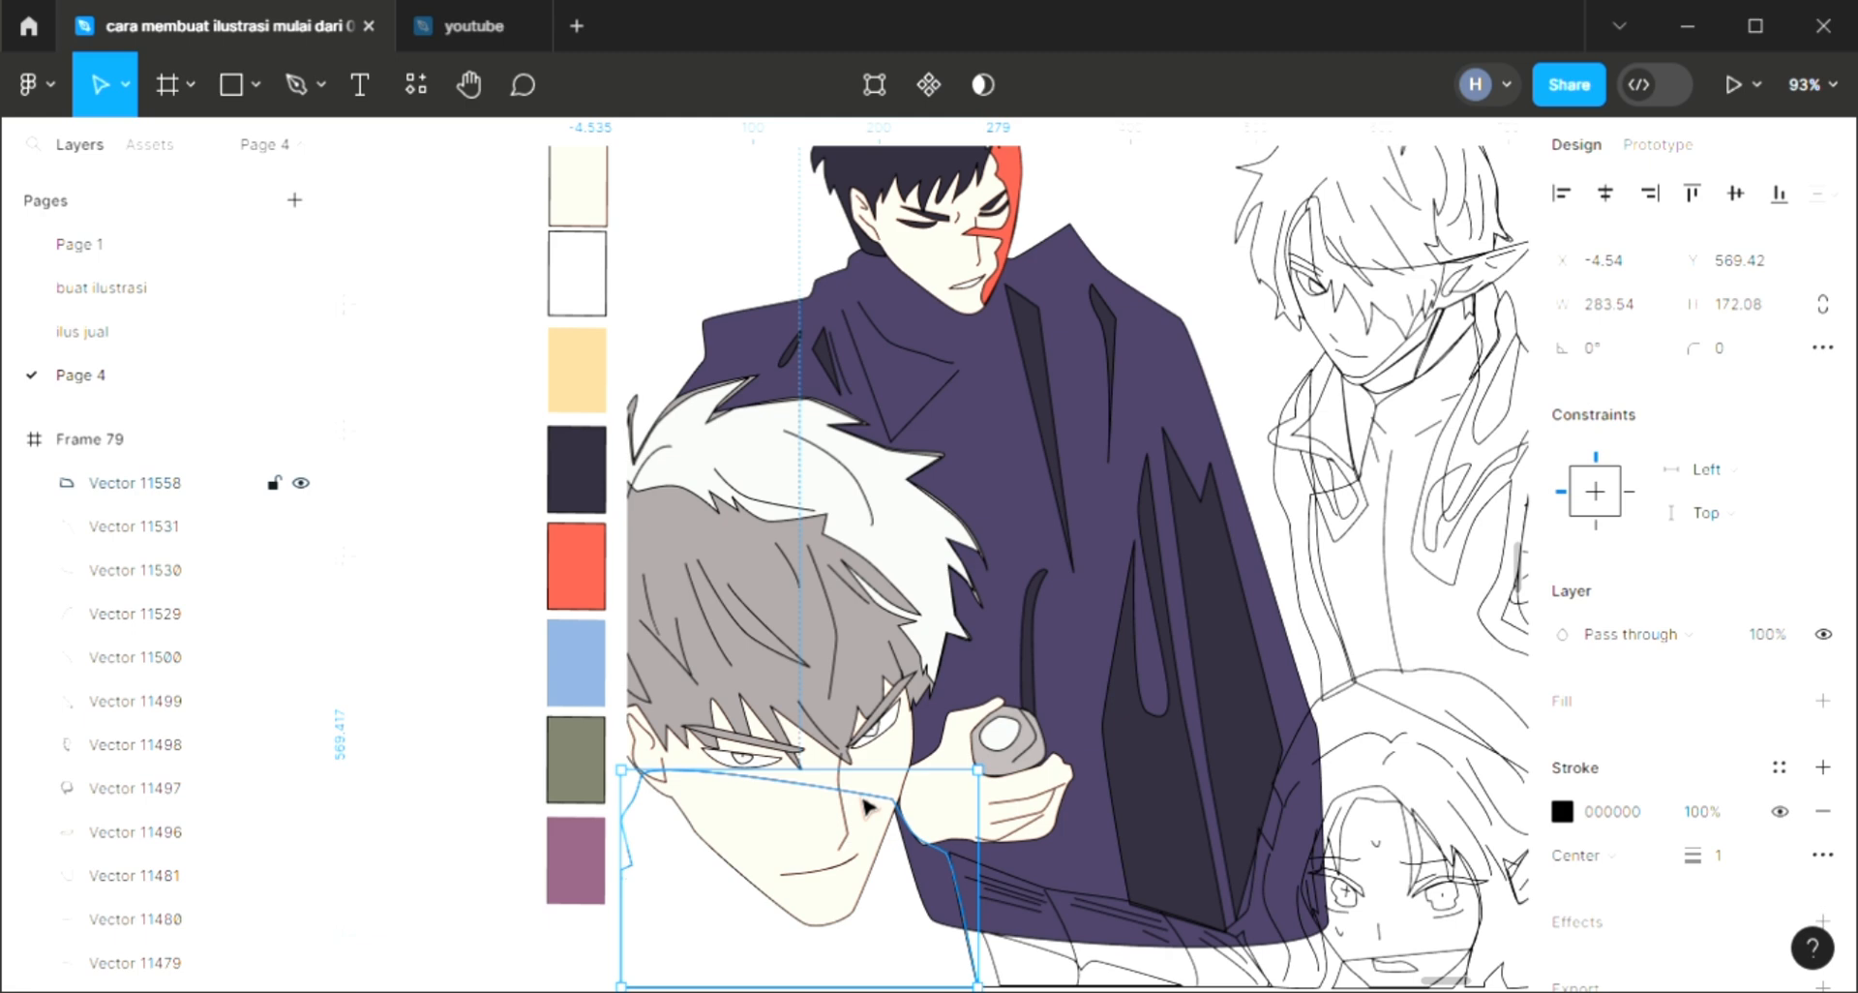
pyautogui.click(1822, 699)
pyautogui.press('i')
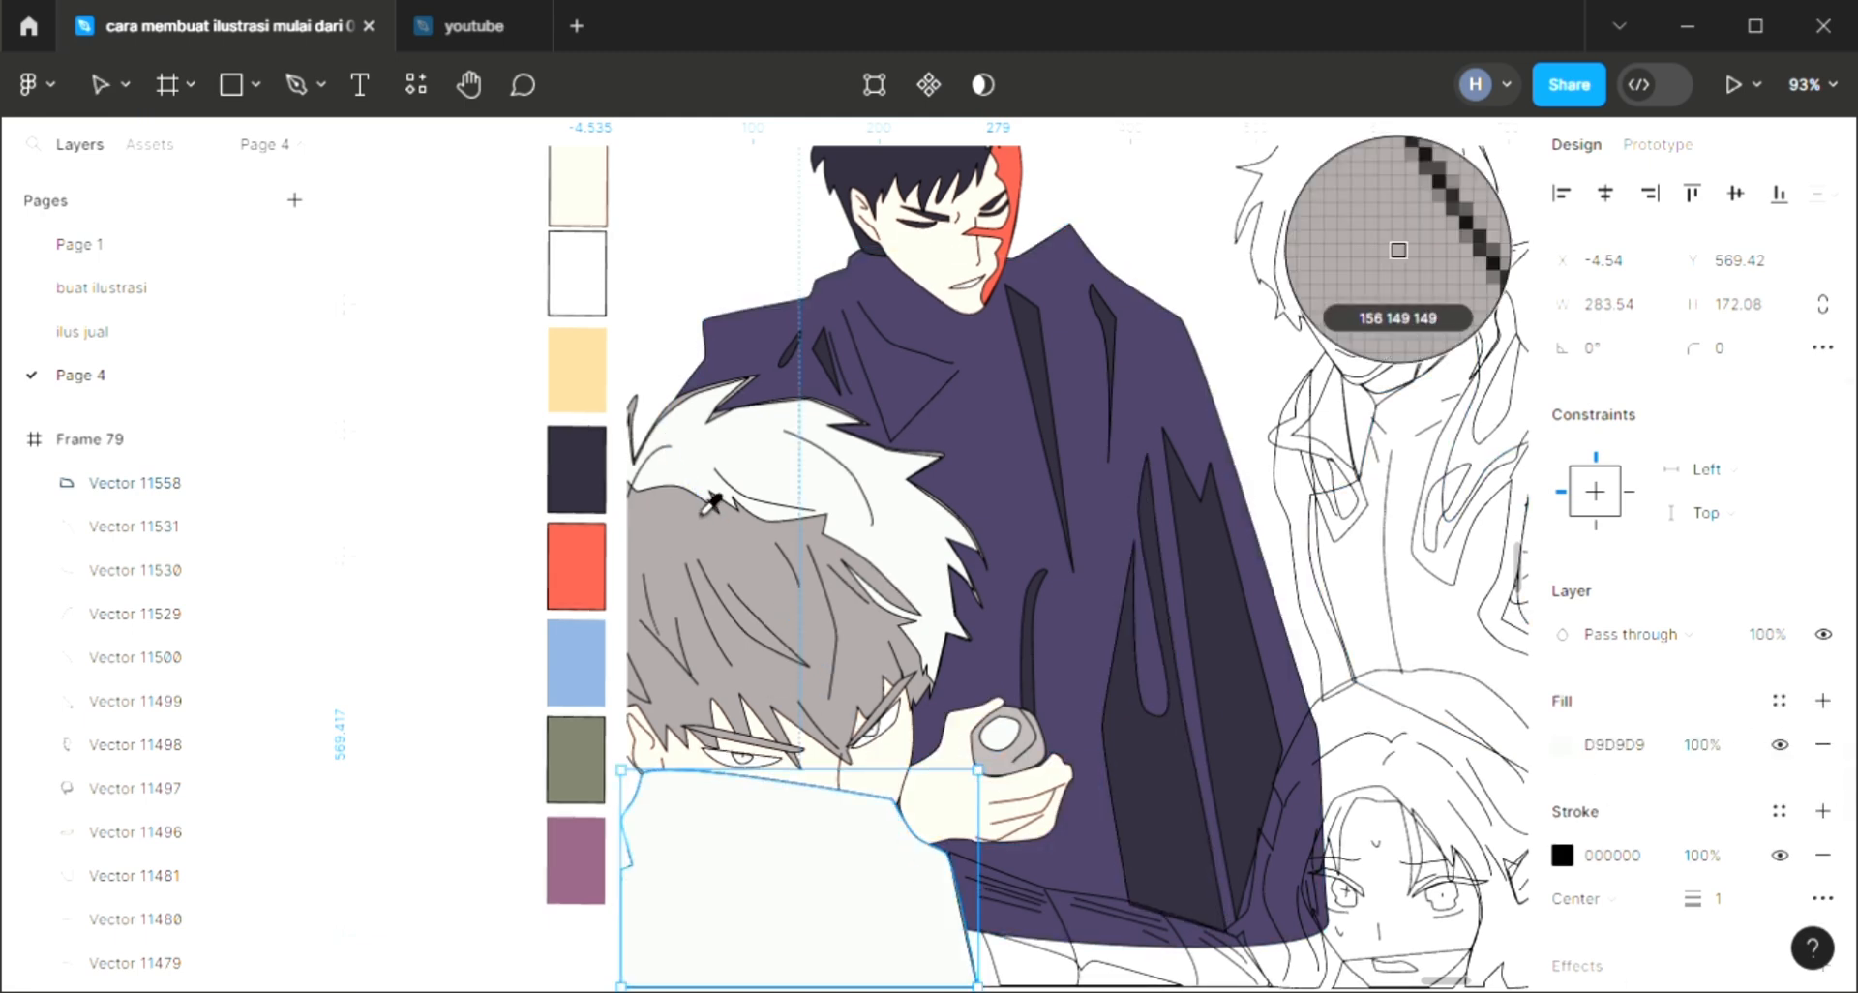
pyautogui.click(1169, 803)
pyautogui.press('[')
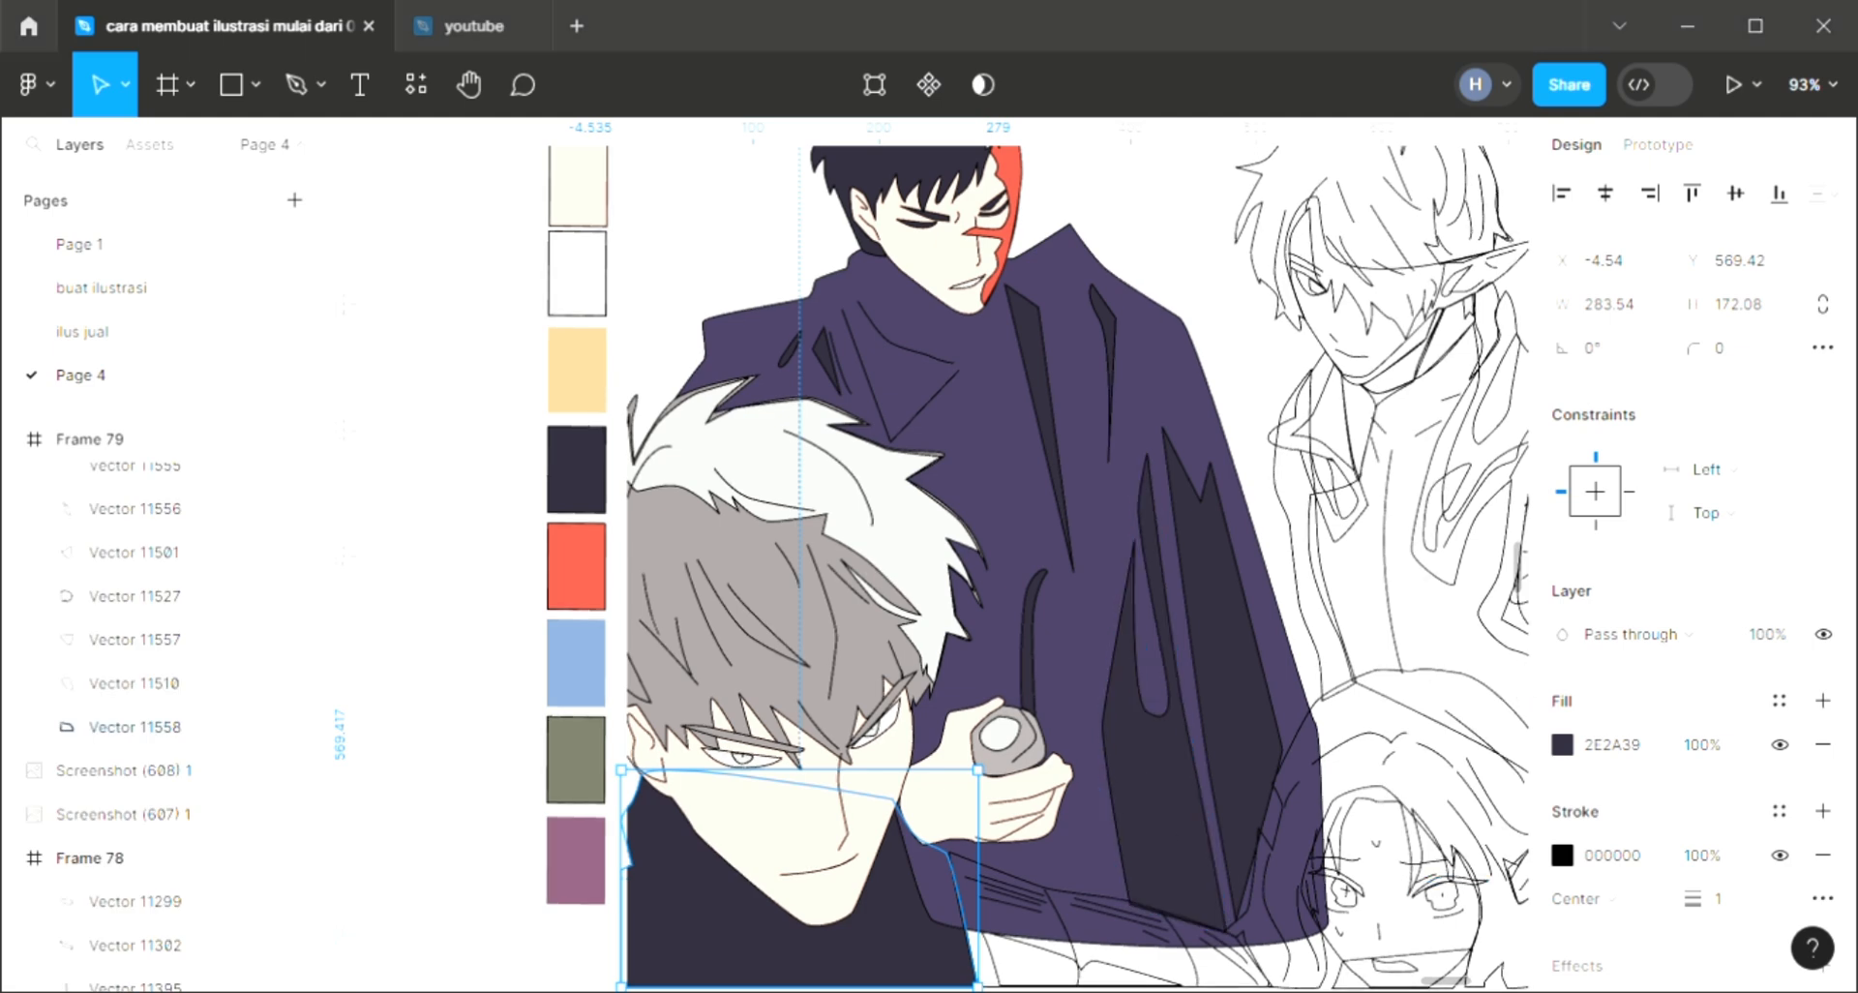
pyautogui.click(965, 867)
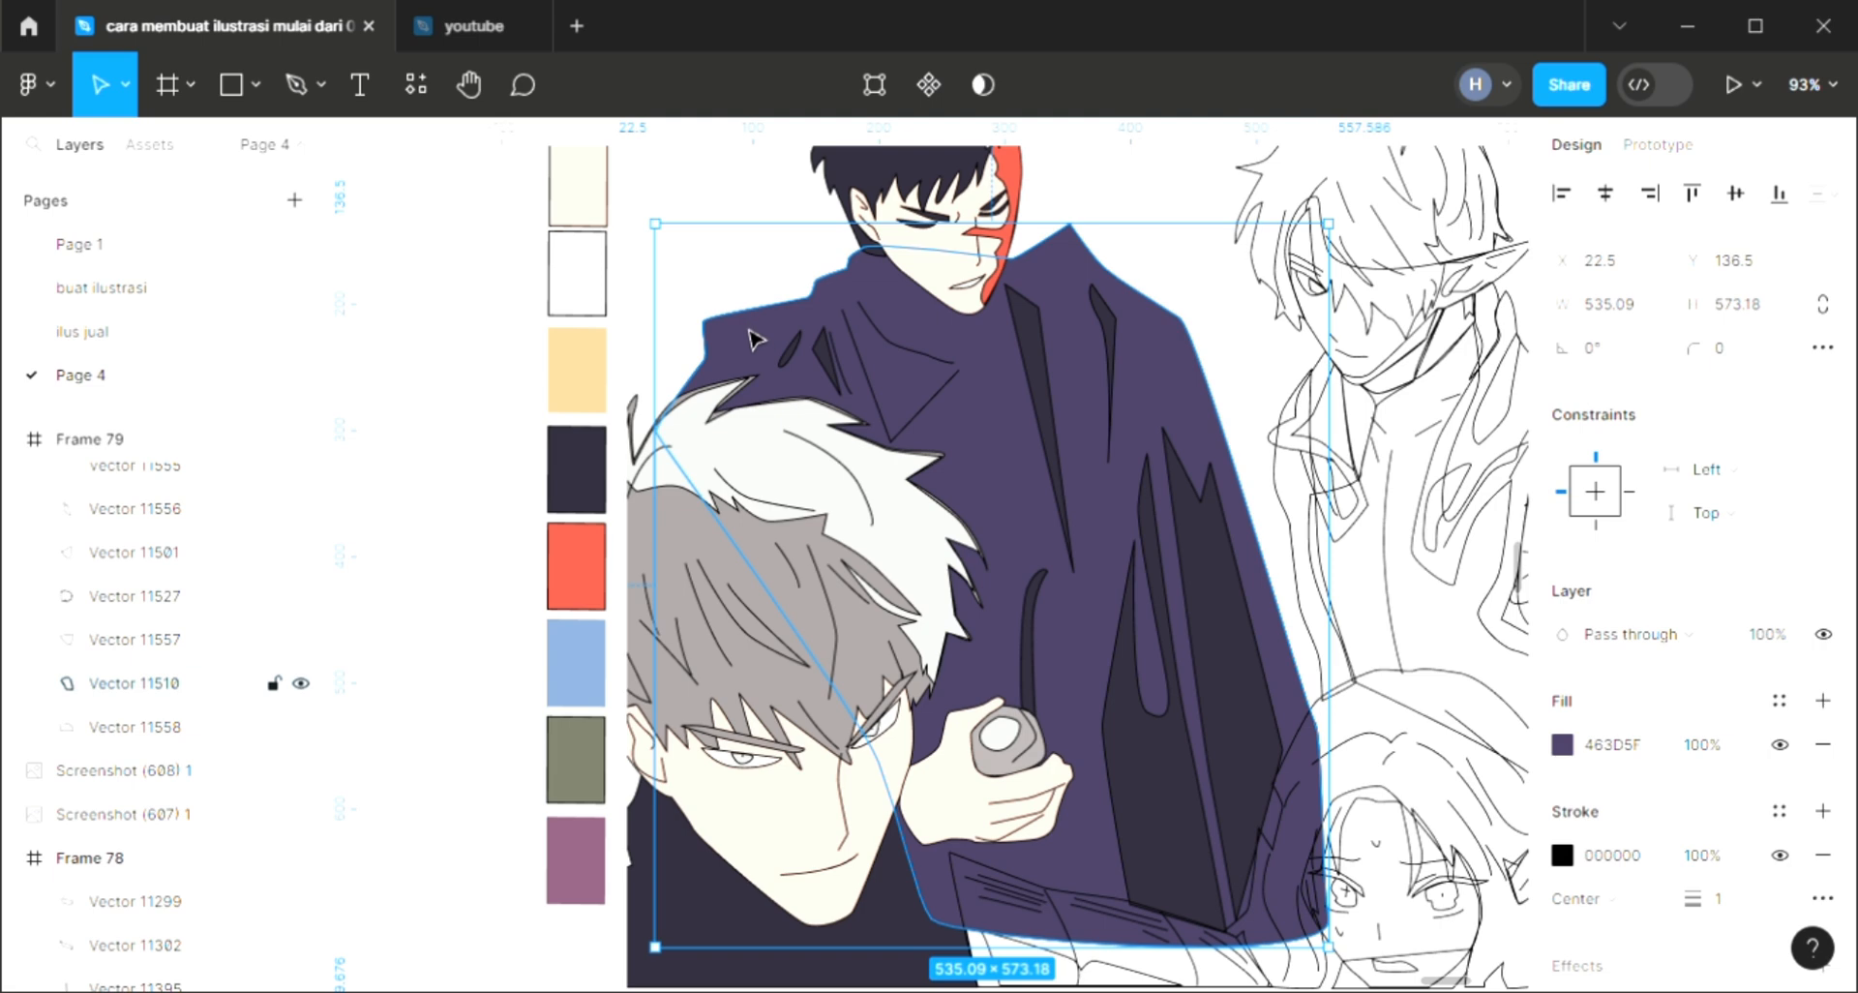
pyautogui.hotkey('ctrl', '[')
# Step: Add a D9D9D9 fill to the large lined garment shape below the purple coat and the hand
pyautogui.click(996, 879)
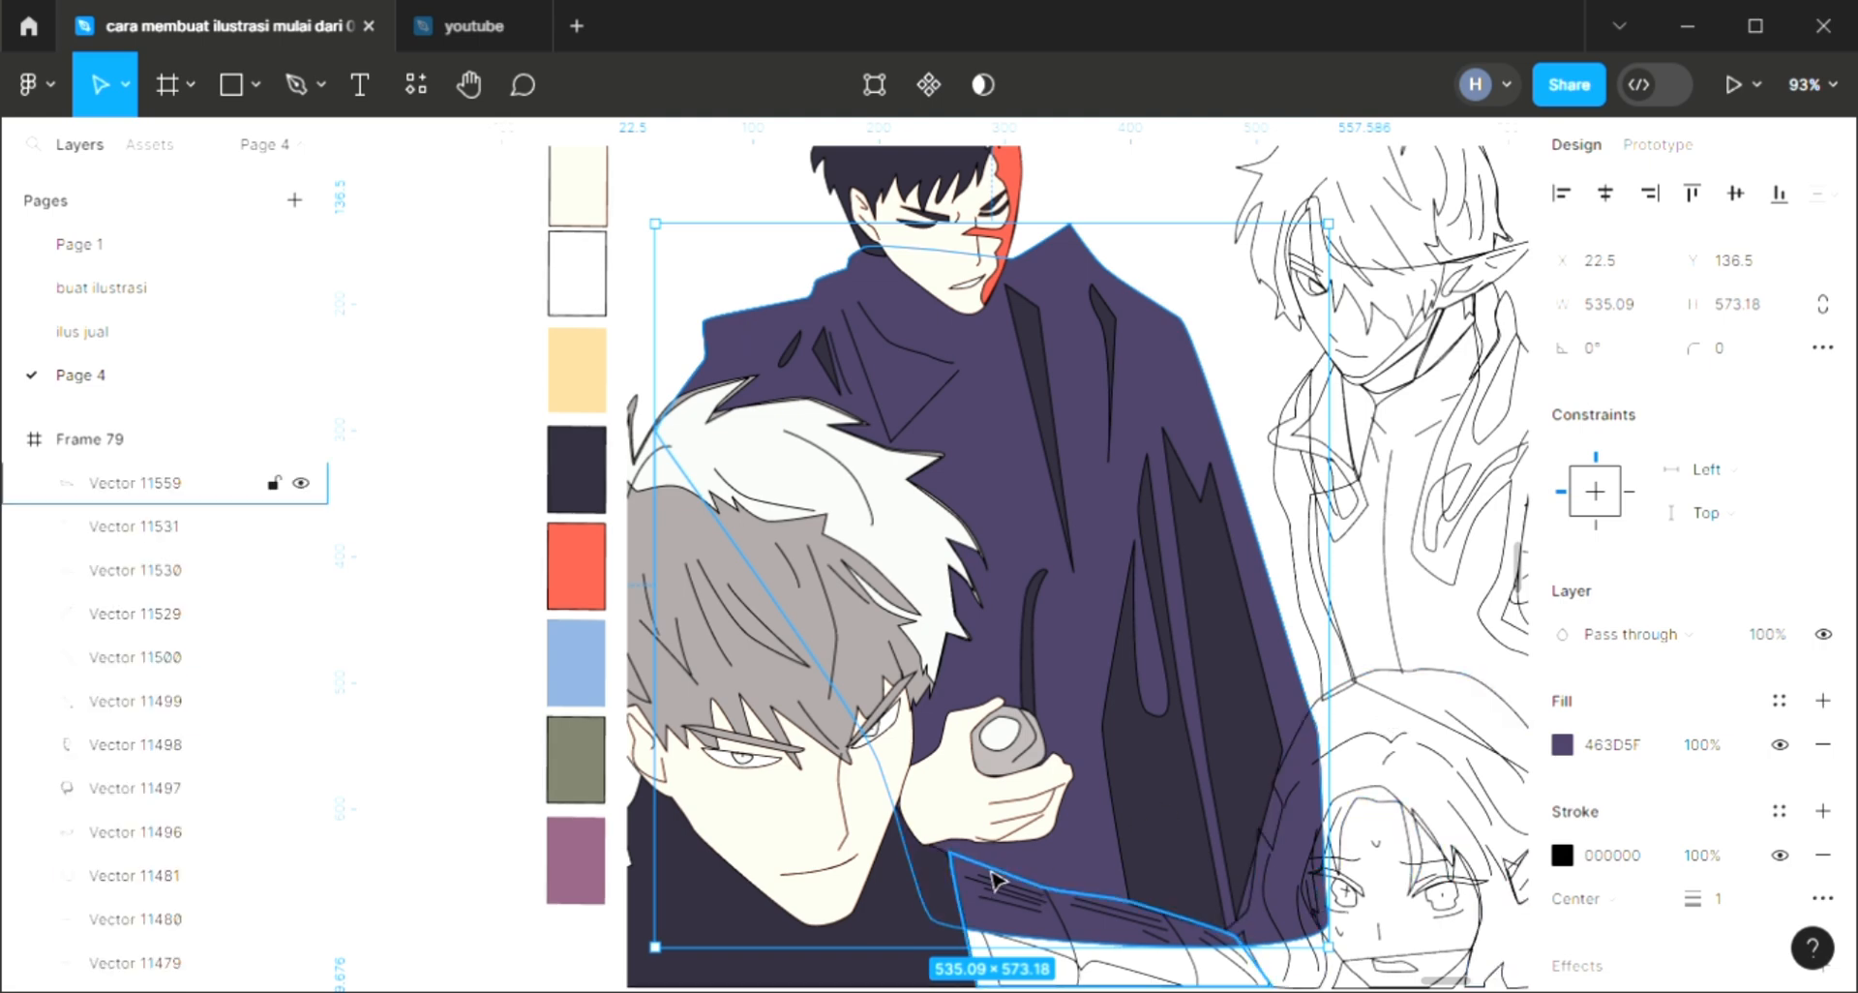
pyautogui.hscroll(1, 1049, 846)
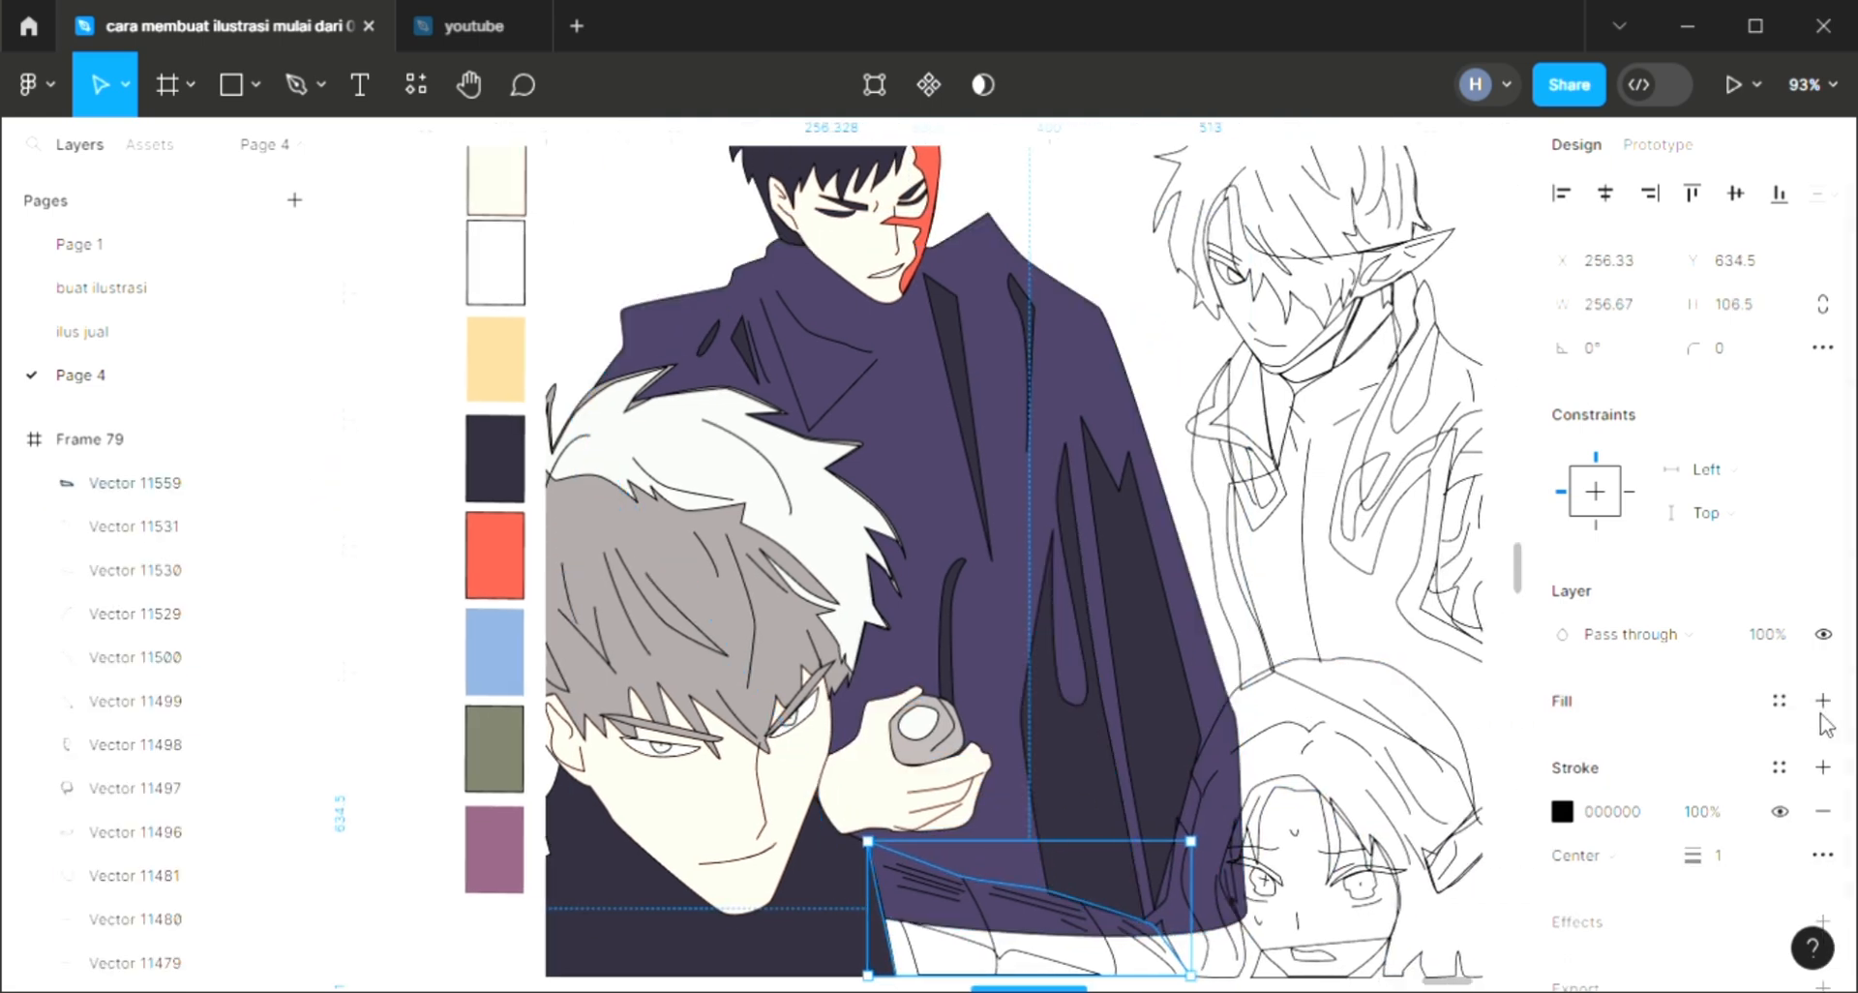
pyautogui.click(1823, 701)
pyautogui.scroll(-2, 996, 768)
pyautogui.hscroll(2, 996, 768)
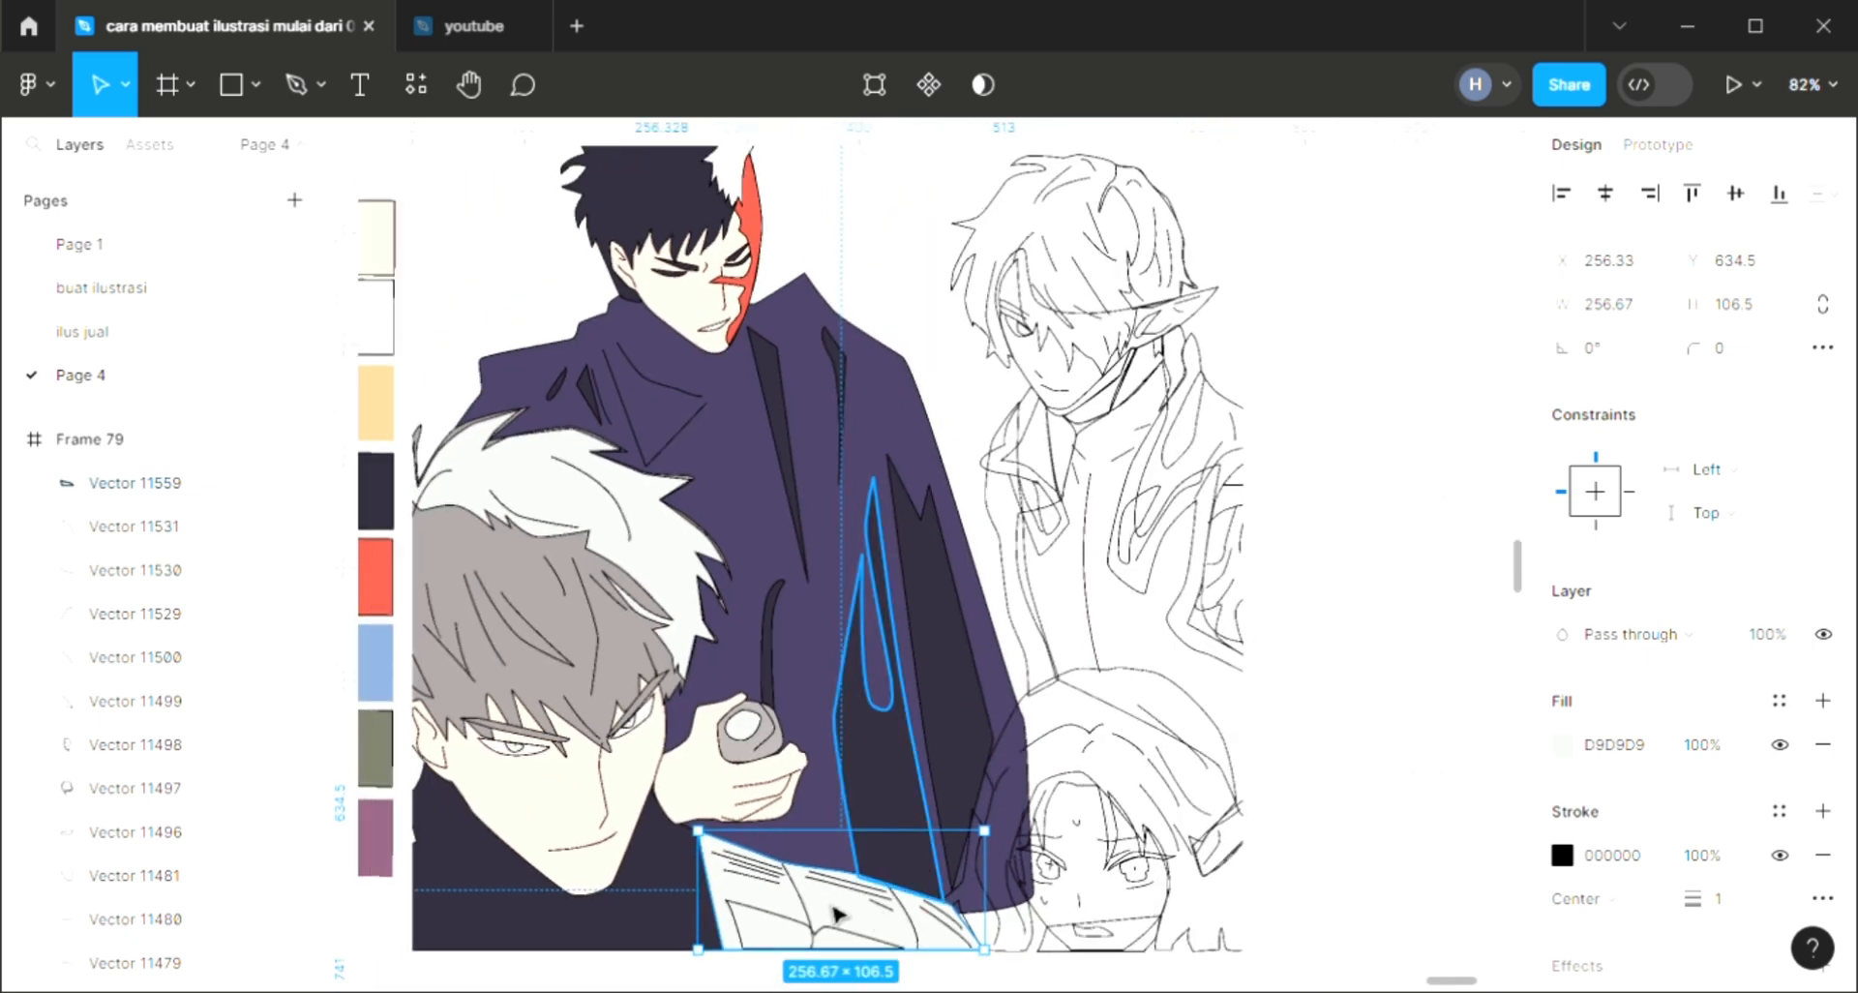
# Step: Fill the small lower shape inside the lined garment with the dark colour of the coat's folds
pyautogui.click(792, 932)
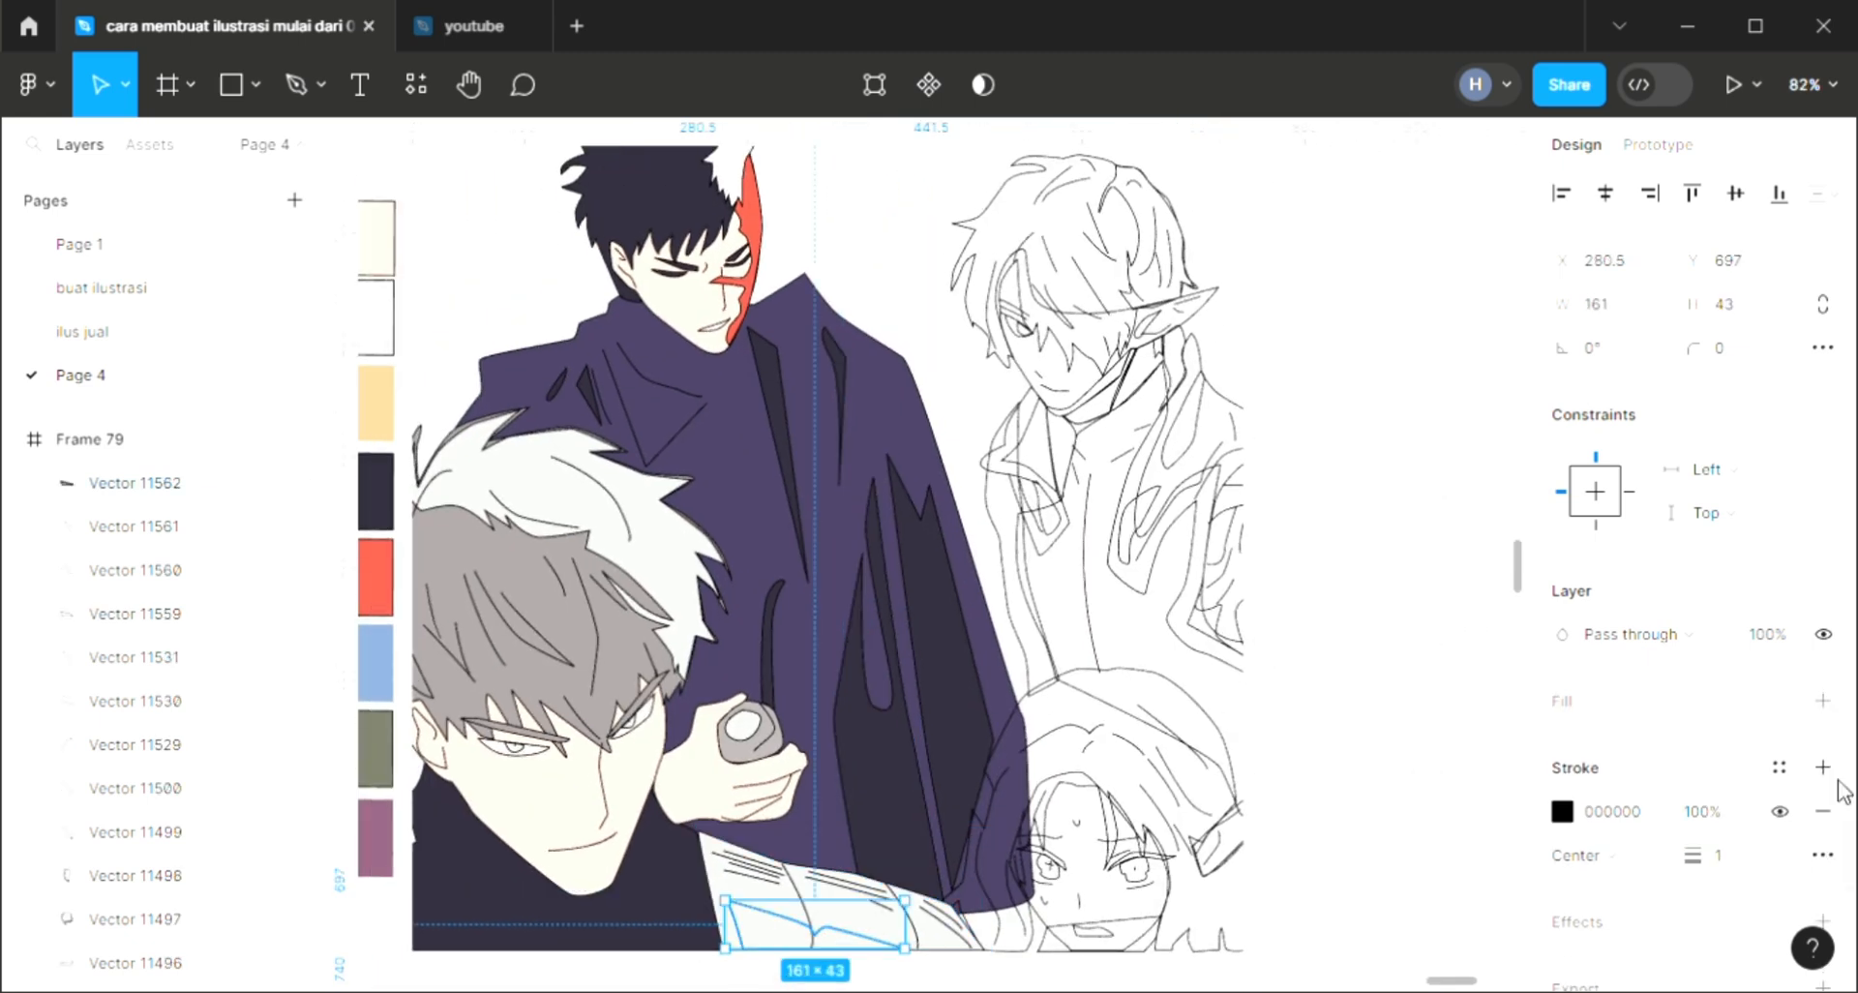
pyautogui.click(1823, 701)
pyautogui.scroll(5, 766, 968)
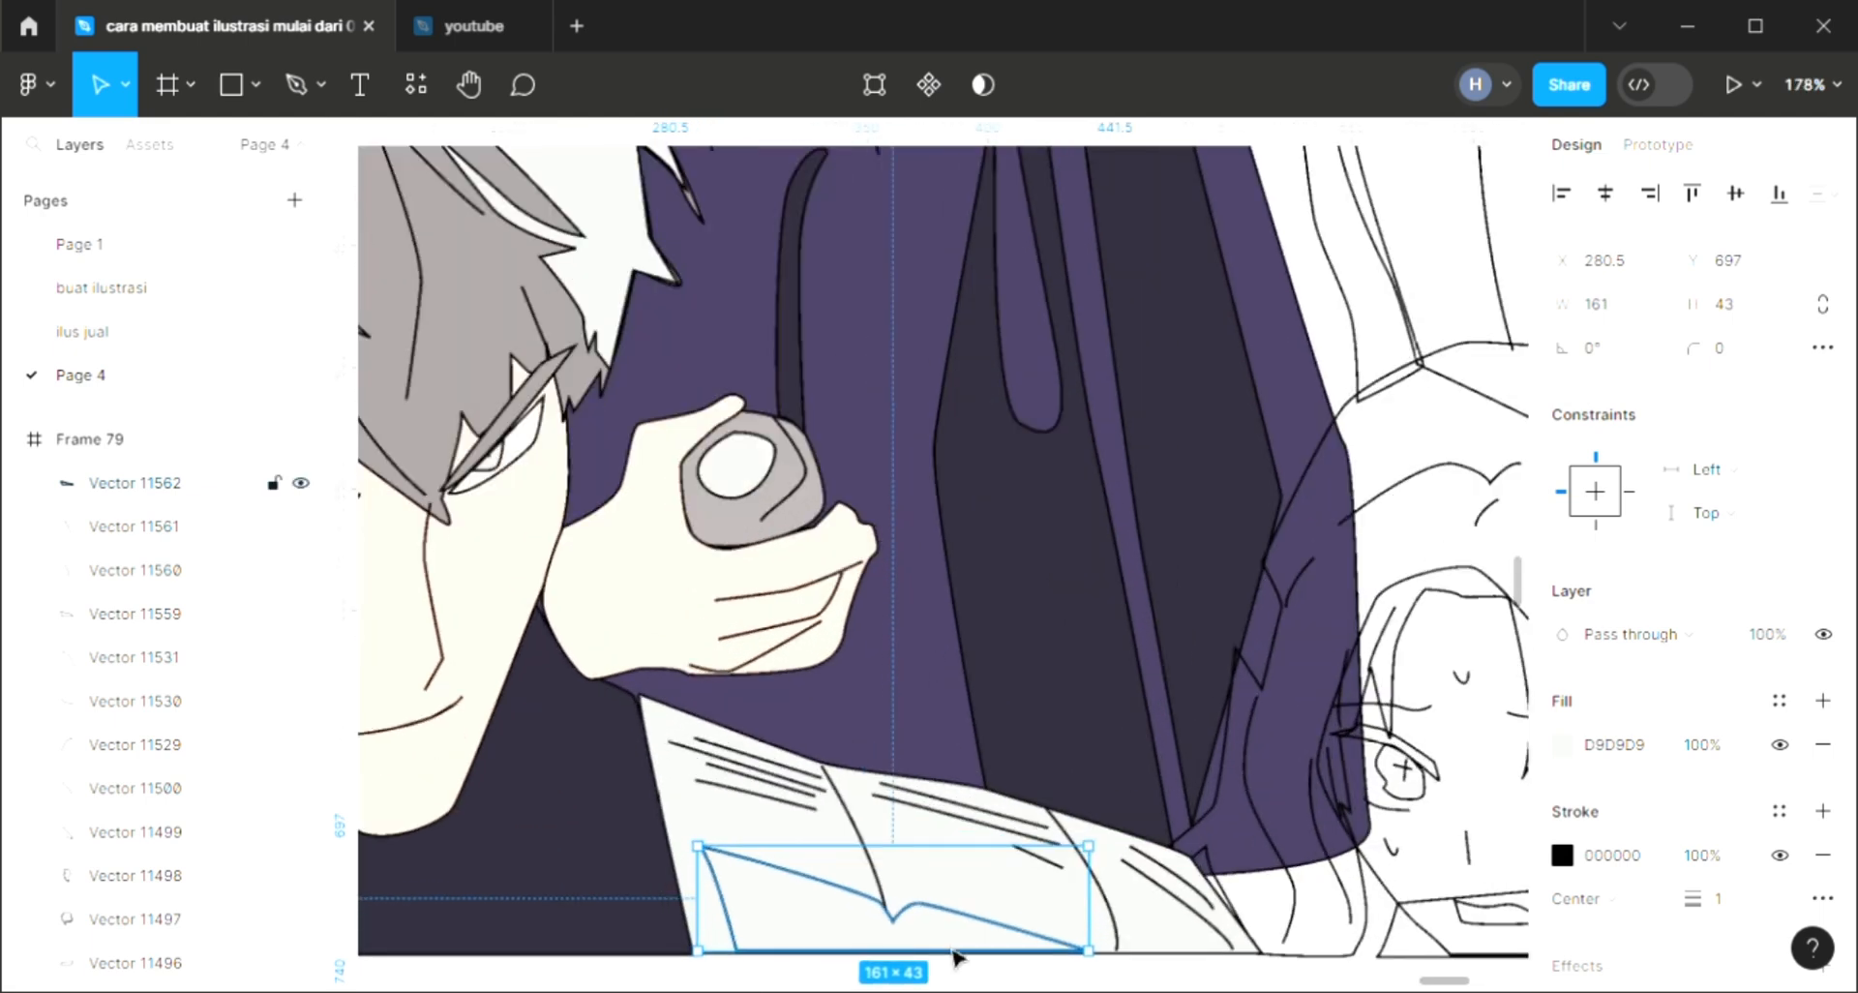
pyautogui.doubleClick(861, 946)
pyautogui.scroll(5, 1002, 958)
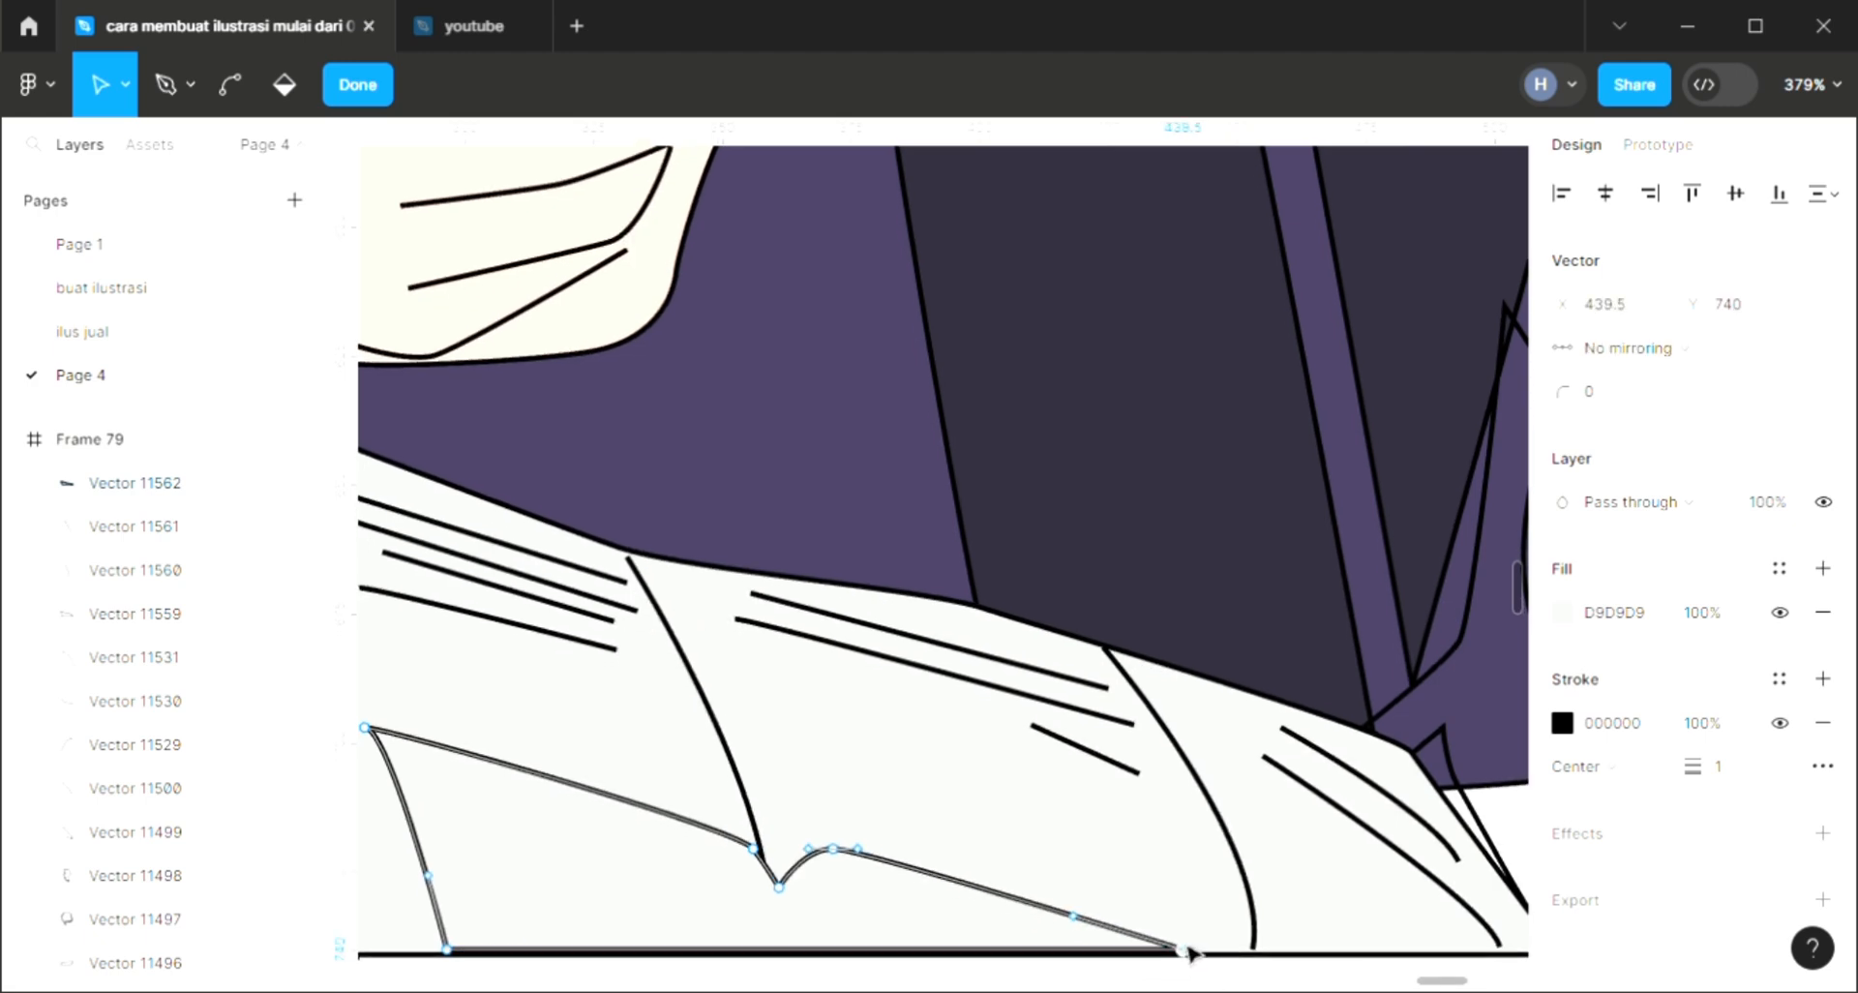
pyautogui.scroll(-4, 1195, 963)
pyautogui.press('Escape')
pyautogui.press('i')
pyautogui.click(1206, 693)
pyautogui.scroll(-2, 1207, 671)
pyautogui.press('Escape')
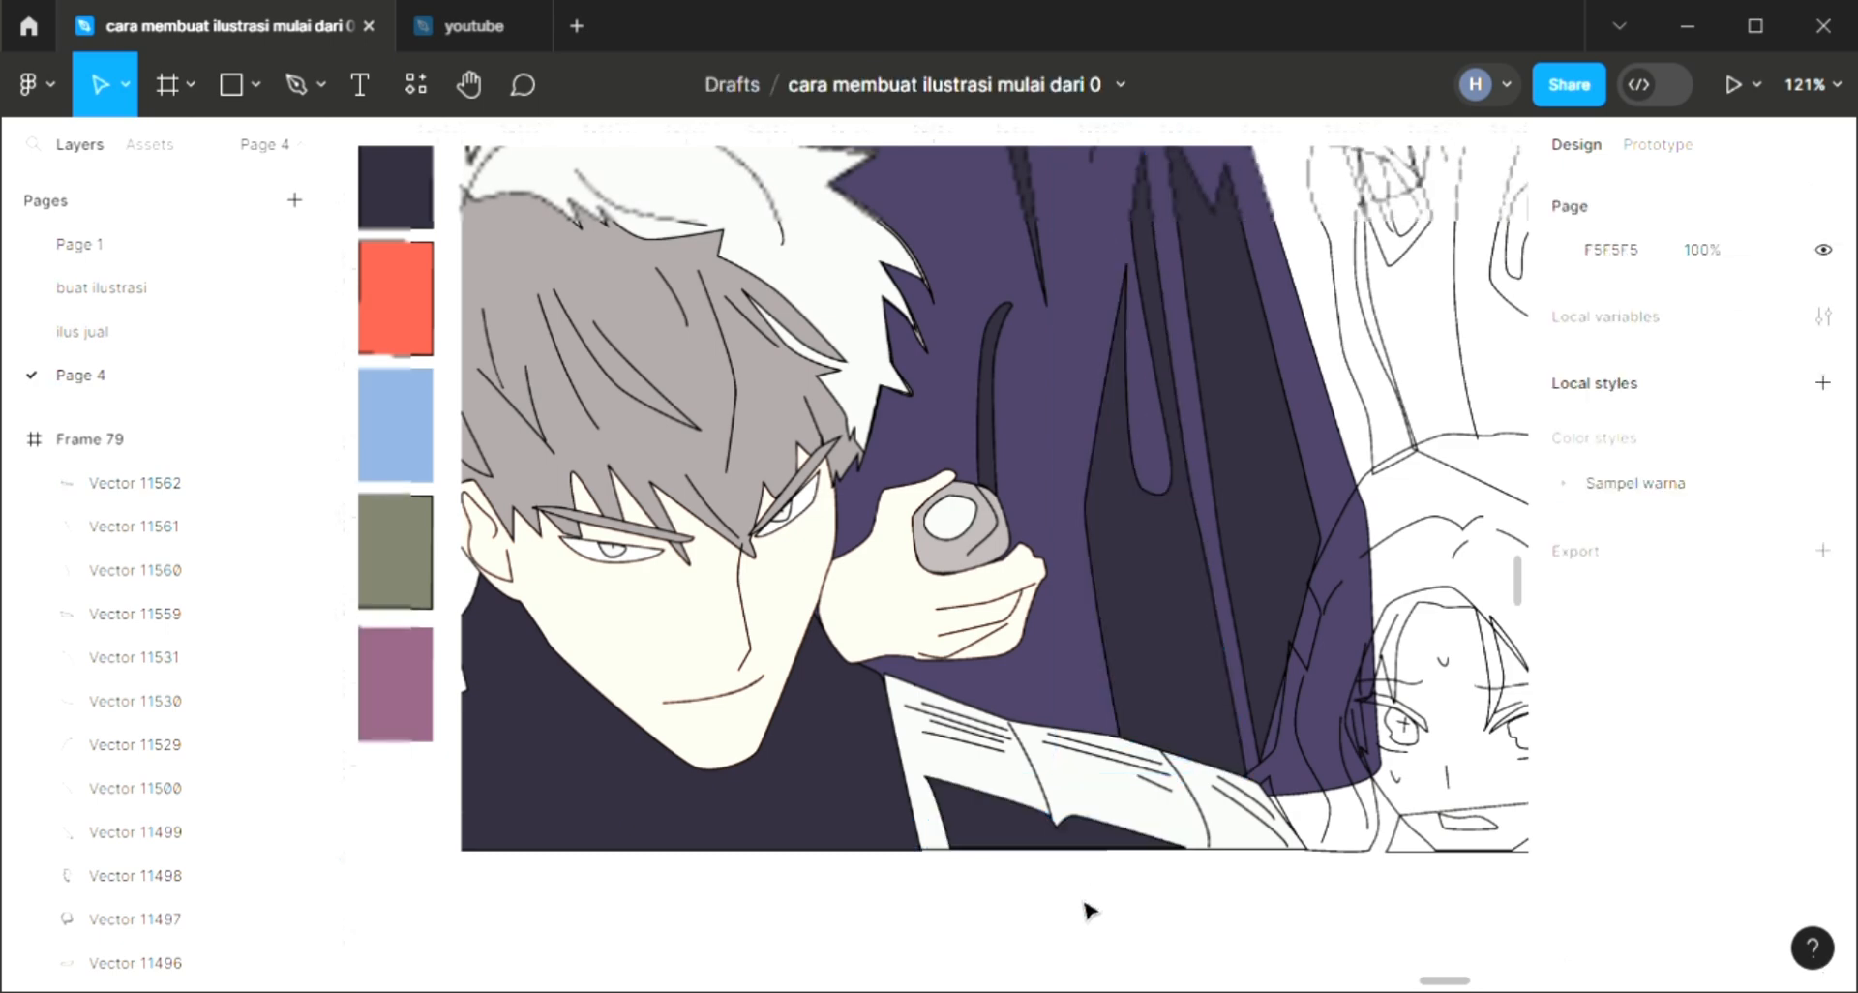
# Step: Fill the pointy-eared man's hair outline with the palette's yellow E5C38F and send it to the back
pyautogui.scroll(3, 1053, 832)
pyautogui.scroll(-2, 1053, 833)
pyautogui.hscroll(1, 1053, 833)
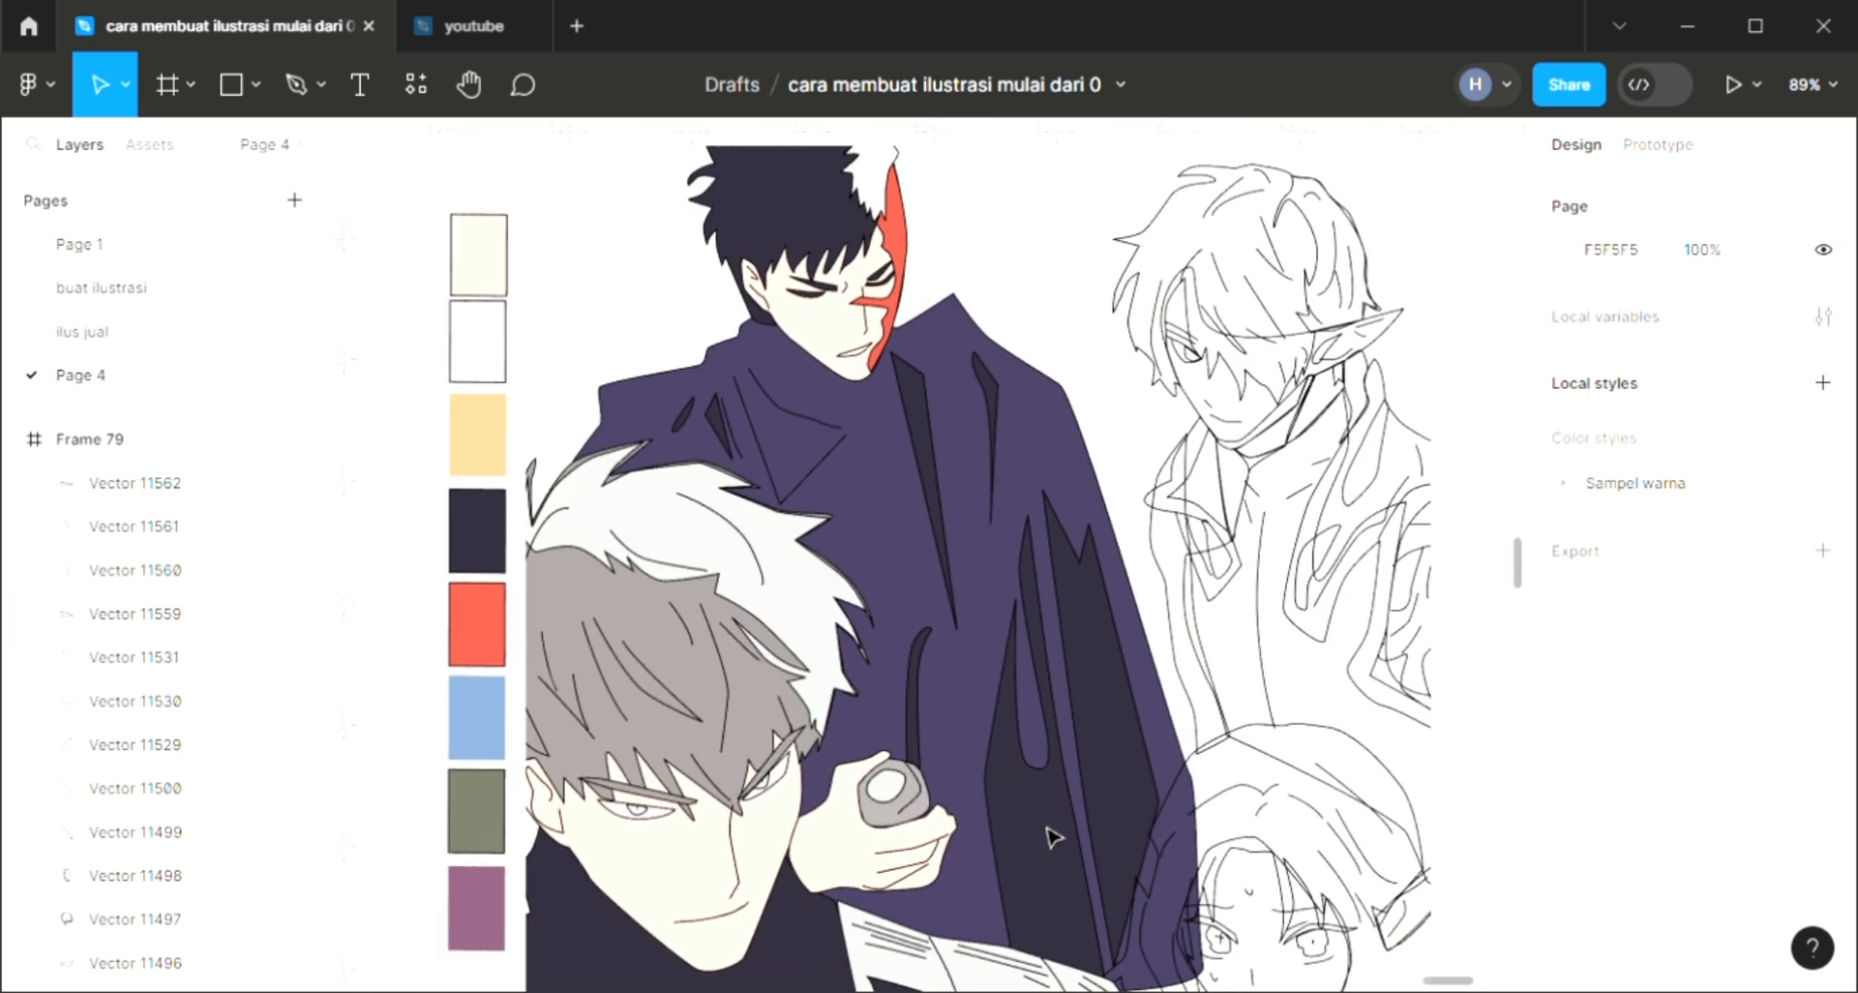
pyautogui.hscroll(1, 1234, 316)
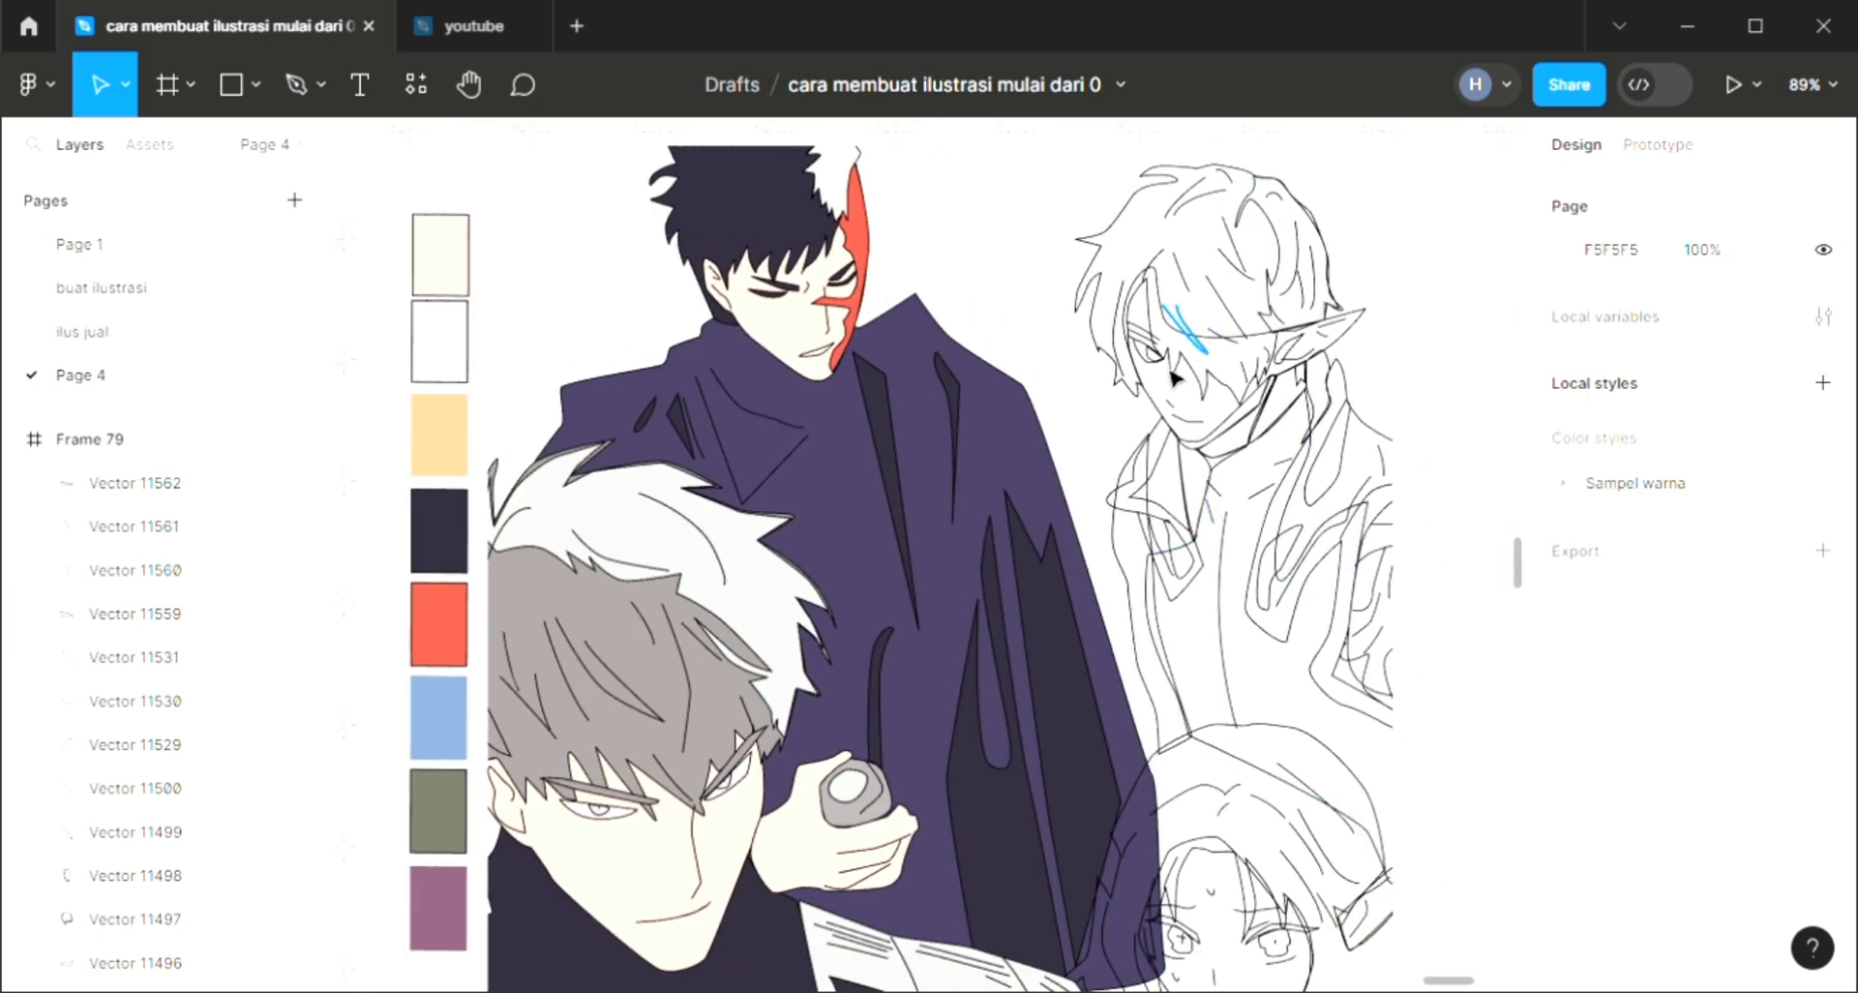
pyautogui.click(1126, 377)
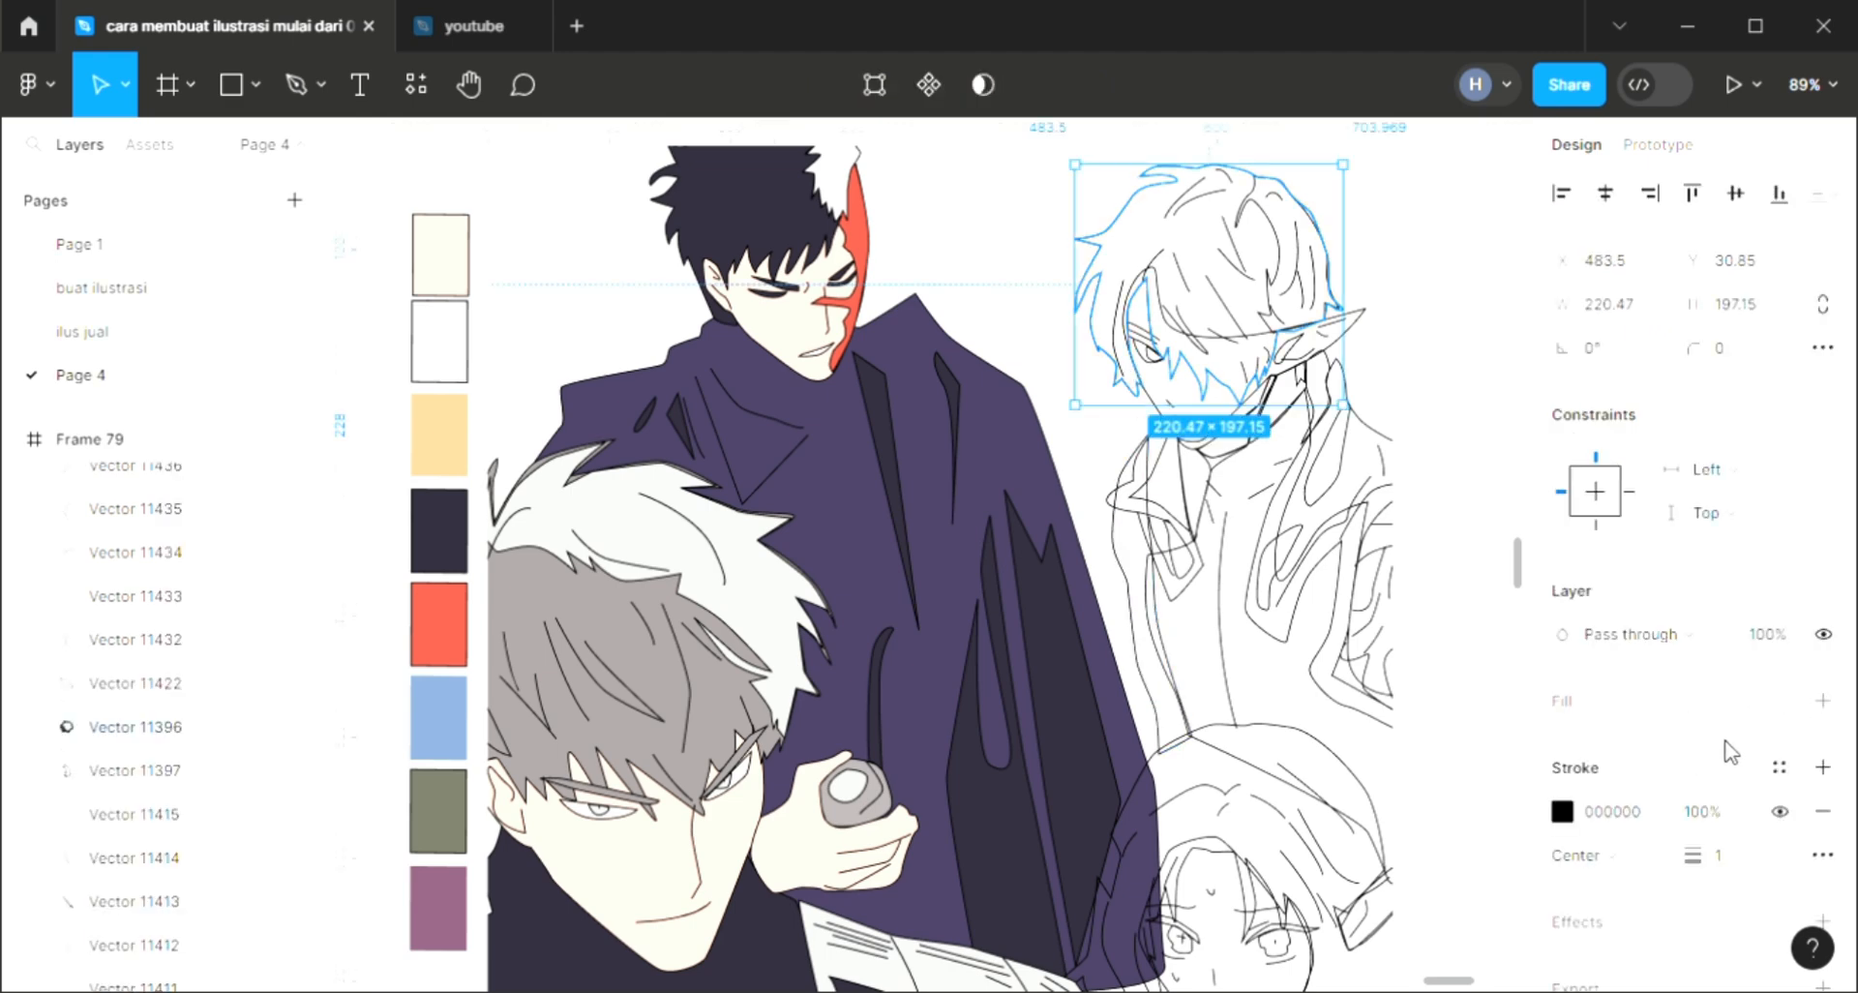
pyautogui.click(1826, 700)
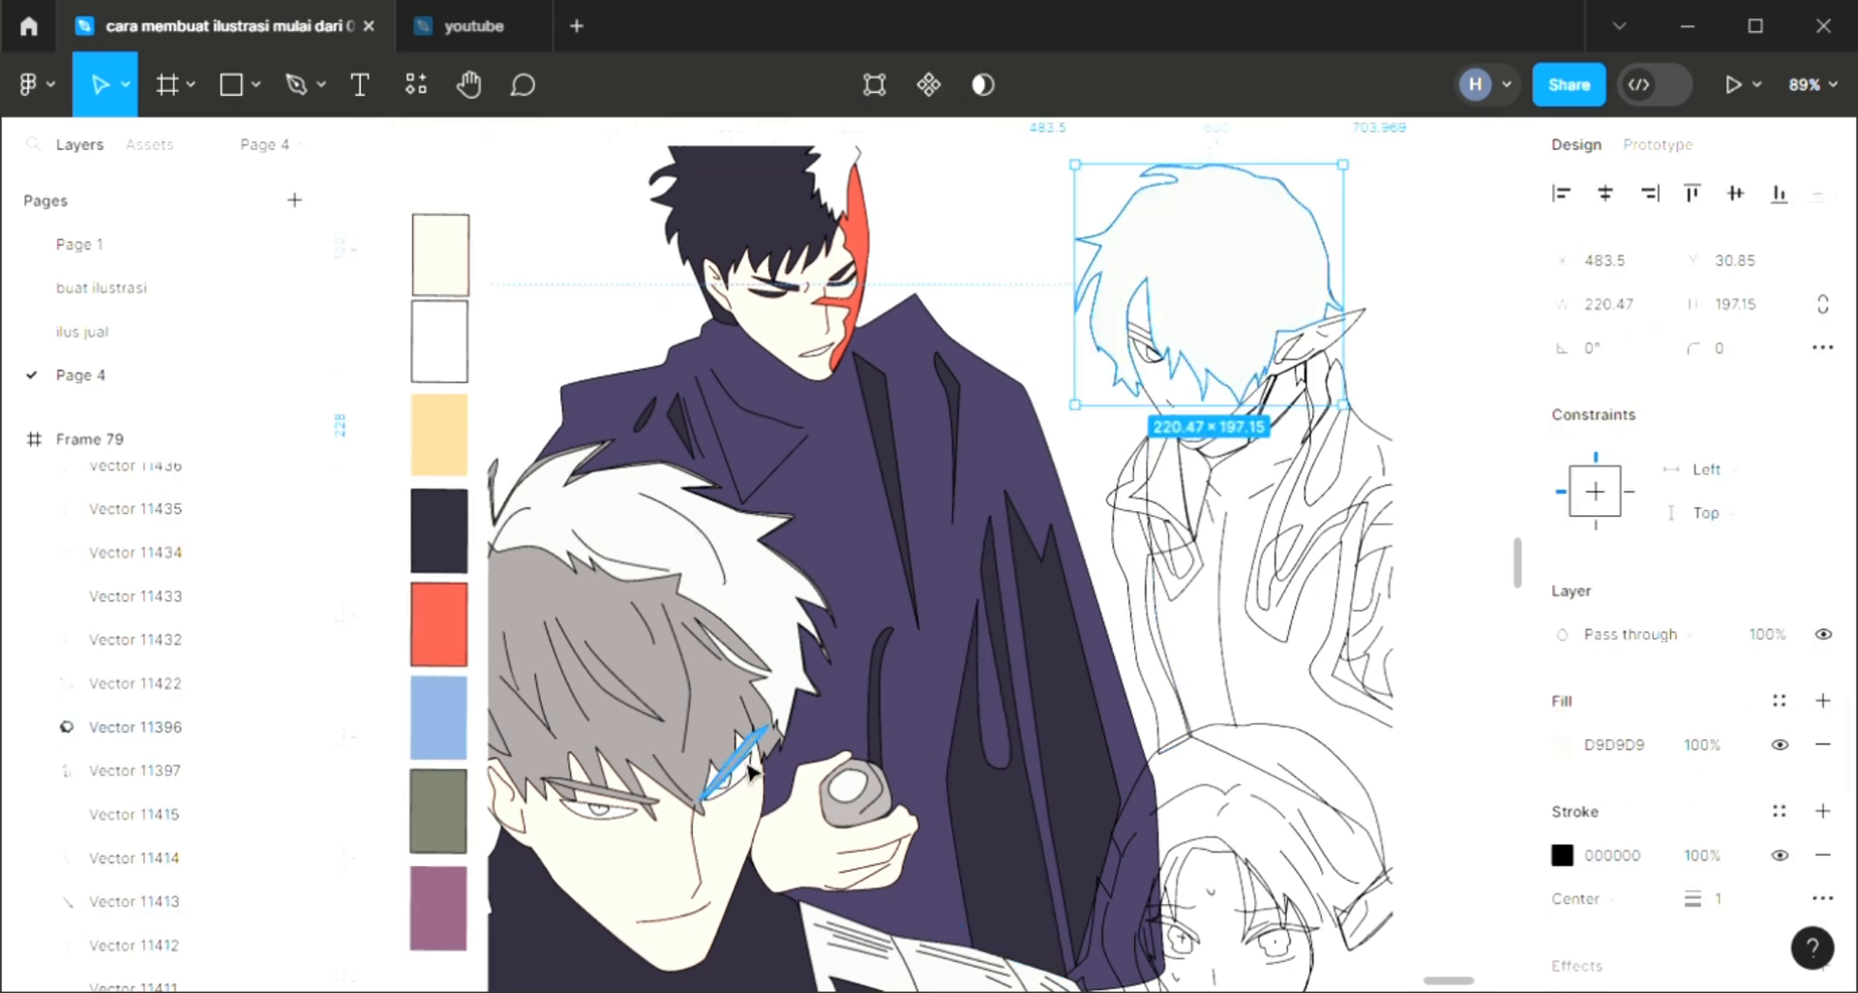
pyautogui.hotkey('ctrl', 'shift', '[')
pyautogui.press('i')
pyautogui.click(443, 450)
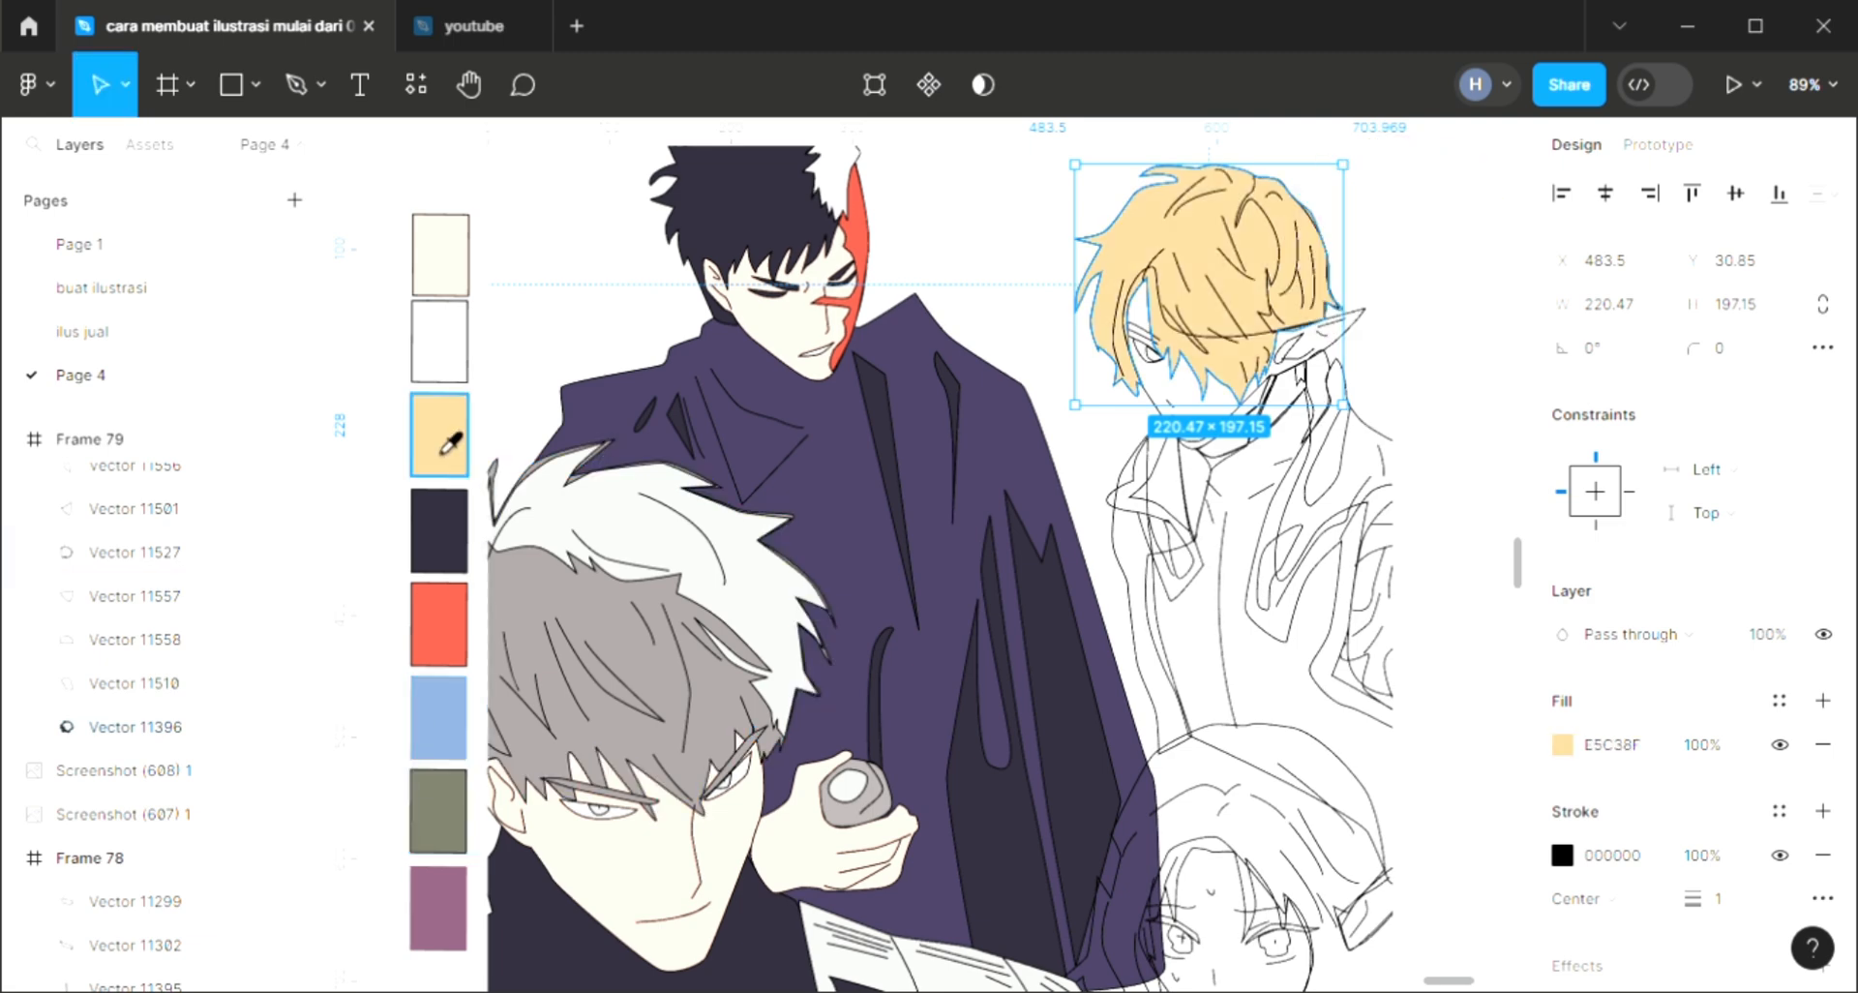
# Step: Change the hair's fill to the paler, greener yellow EAF5A5
pyautogui.click(1561, 746)
pyautogui.click(1329, 647)
pyautogui.click(1417, 346)
pyautogui.click(1351, 335)
pyautogui.click(1312, 302)
pyautogui.click(1502, 205)
pyautogui.click(1464, 388)
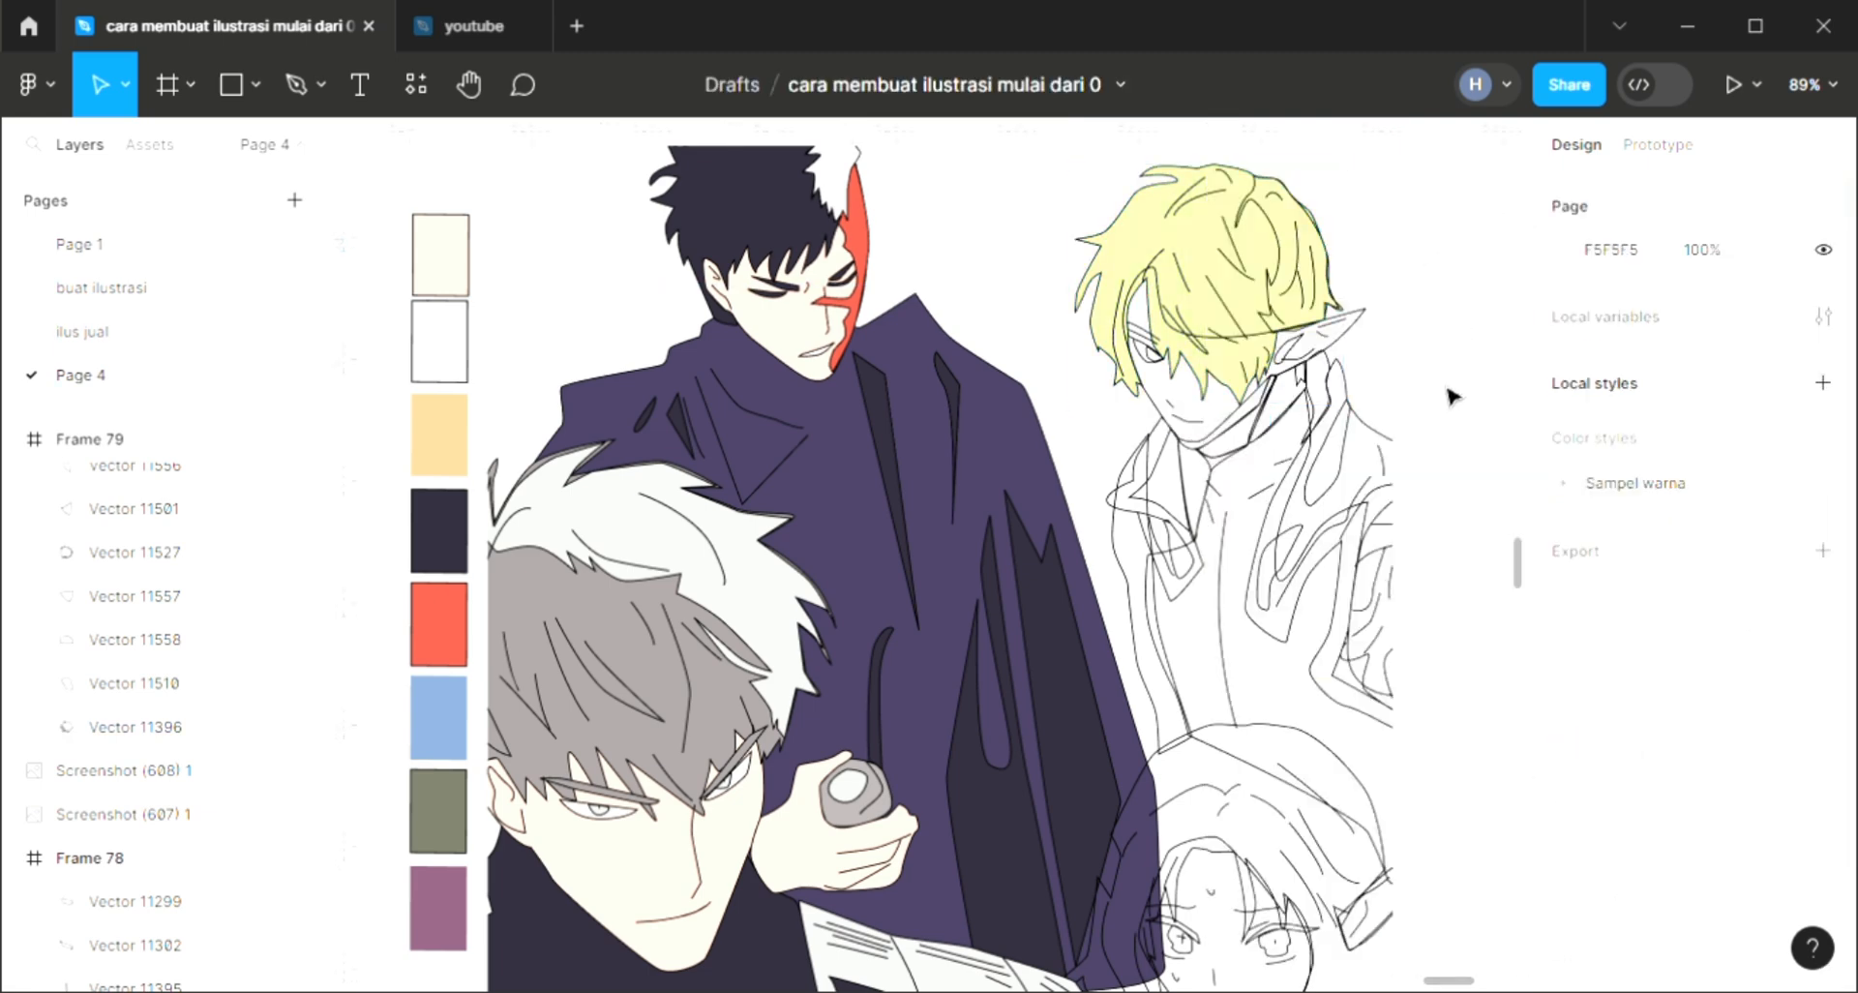
# Step: Fill the inner shape of the pointed ear with the dark colour sampled from the coat's folds
pyautogui.click(1303, 363)
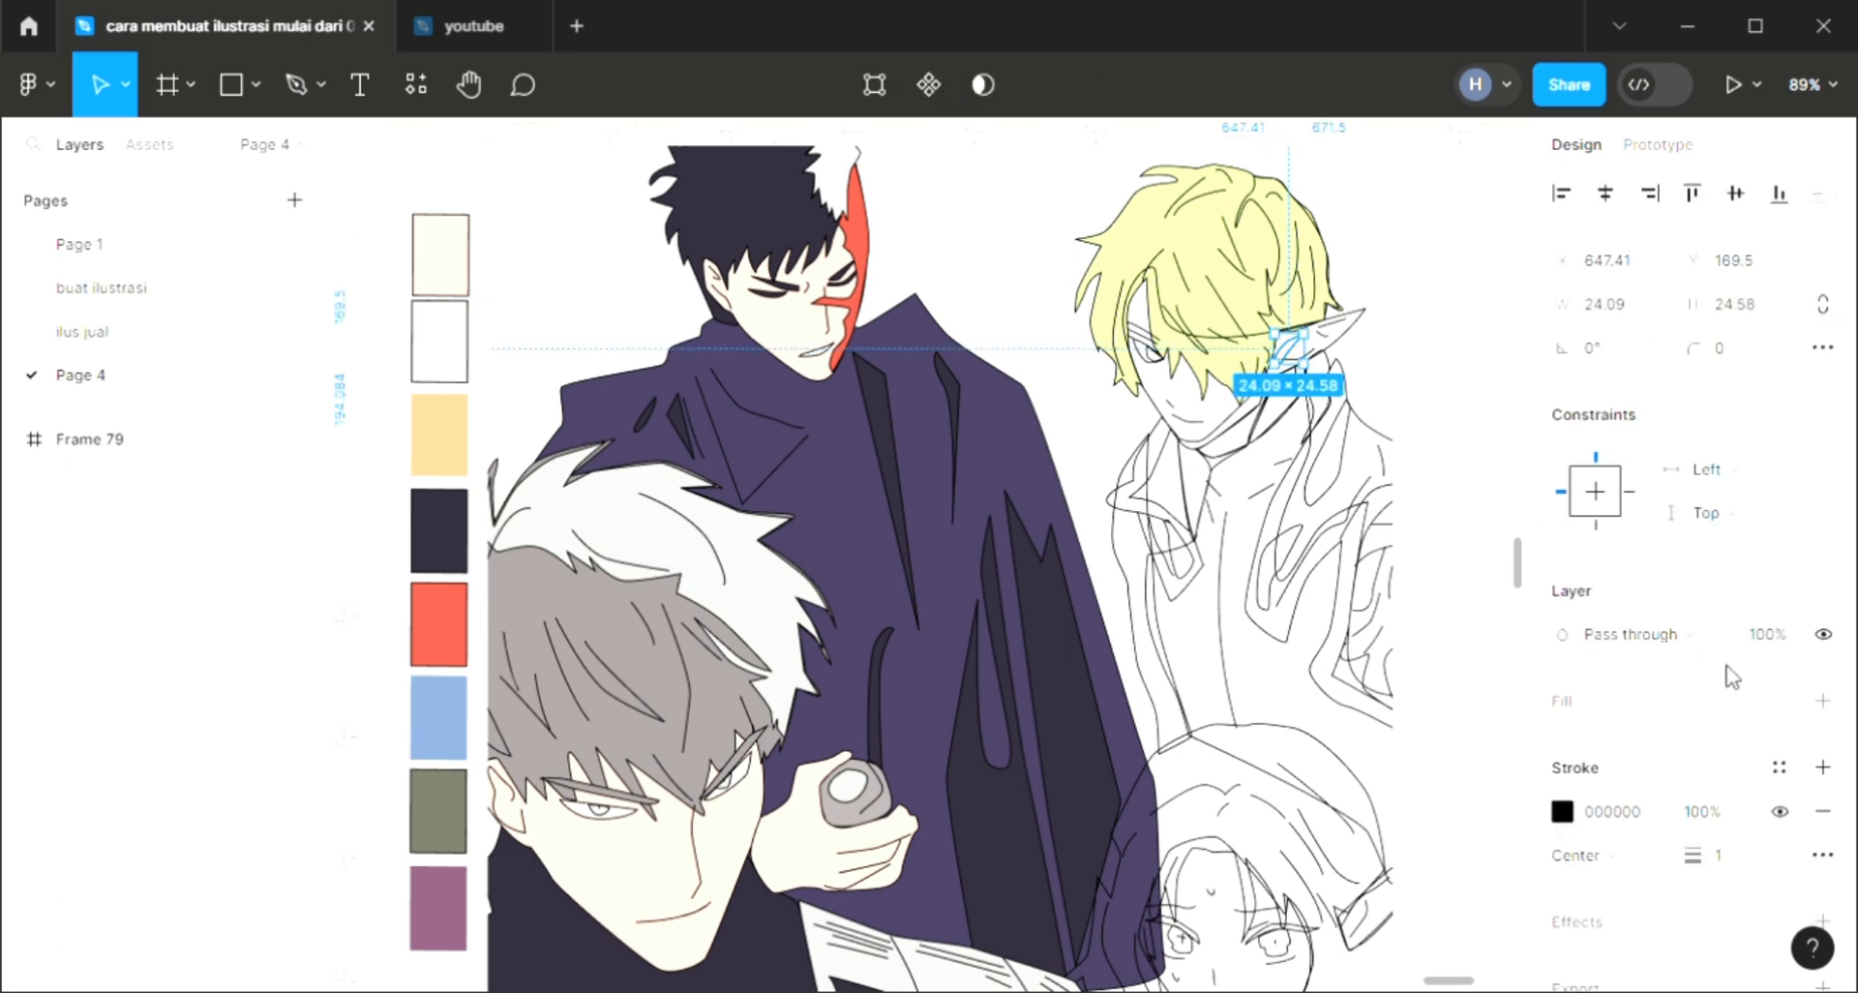
pyautogui.click(1823, 699)
pyautogui.click(1047, 592)
pyautogui.click(1409, 411)
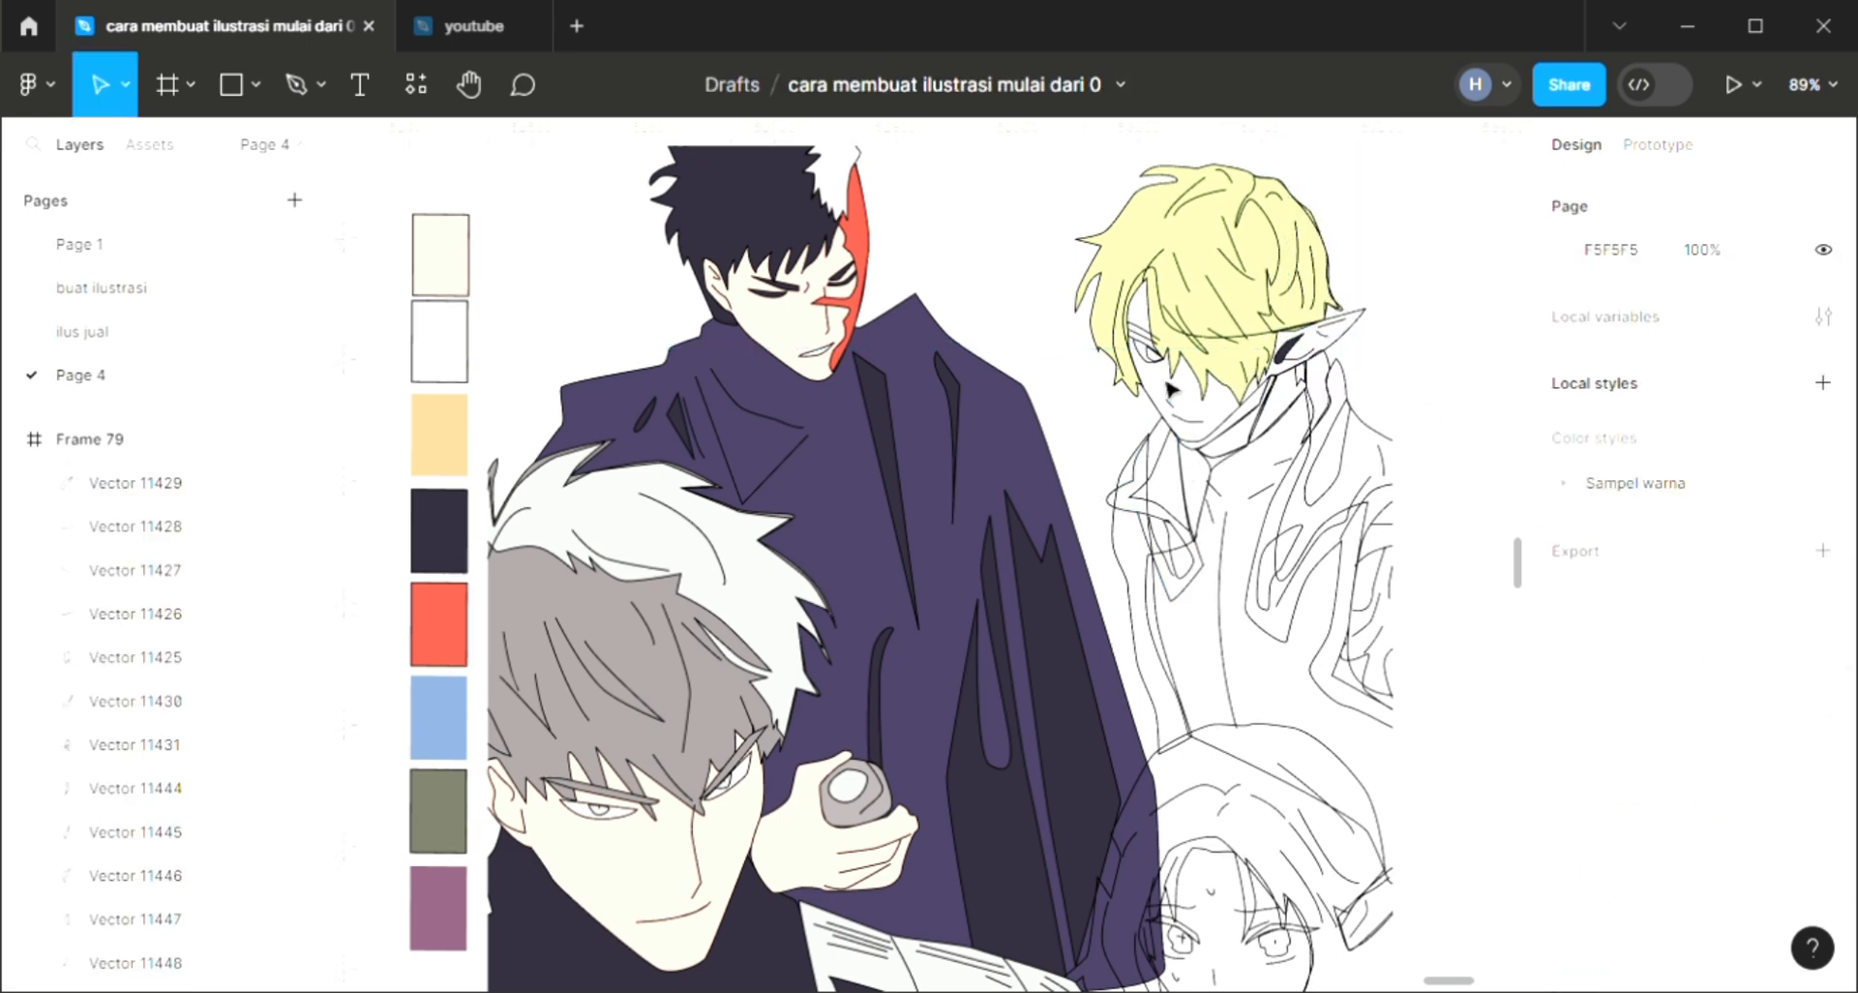
# Step: Fill the pointy-eared man's iris with yellow EAF5A5 sampled from his hair
pyautogui.scroll(5, 1162, 378)
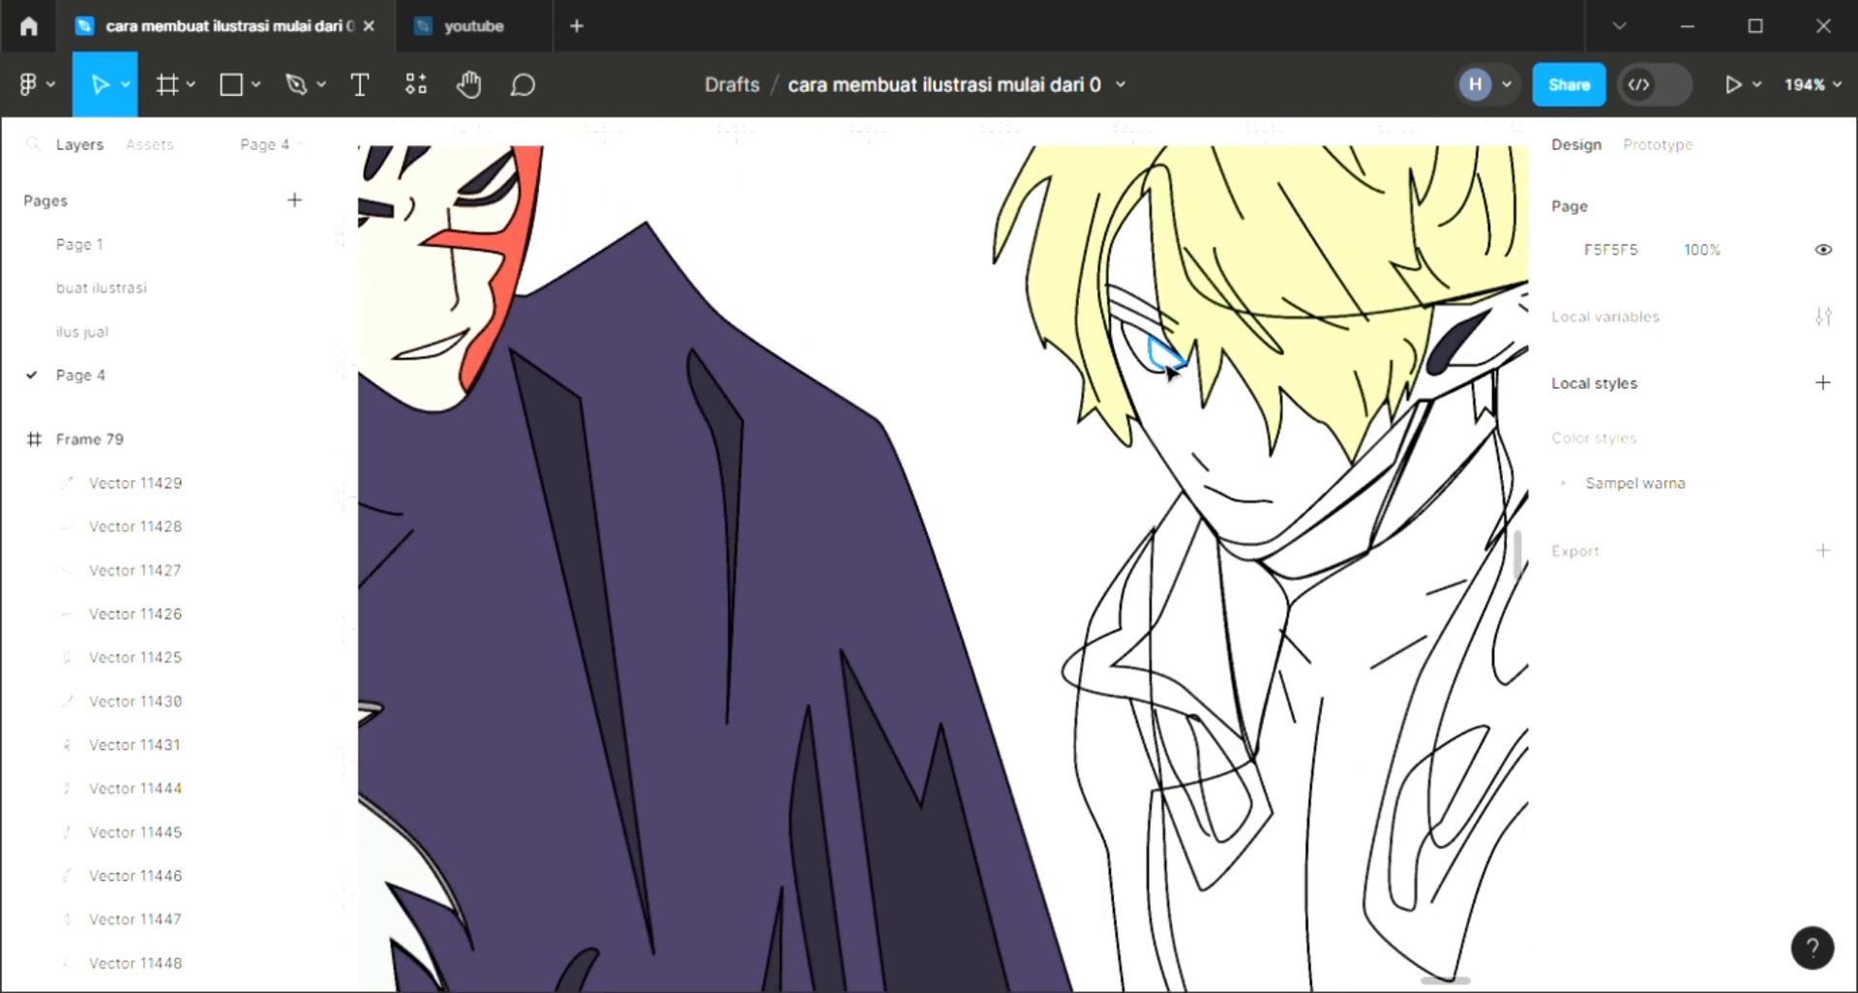
pyautogui.click(1167, 359)
pyautogui.click(1822, 699)
pyautogui.scroll(-4, 1222, 675)
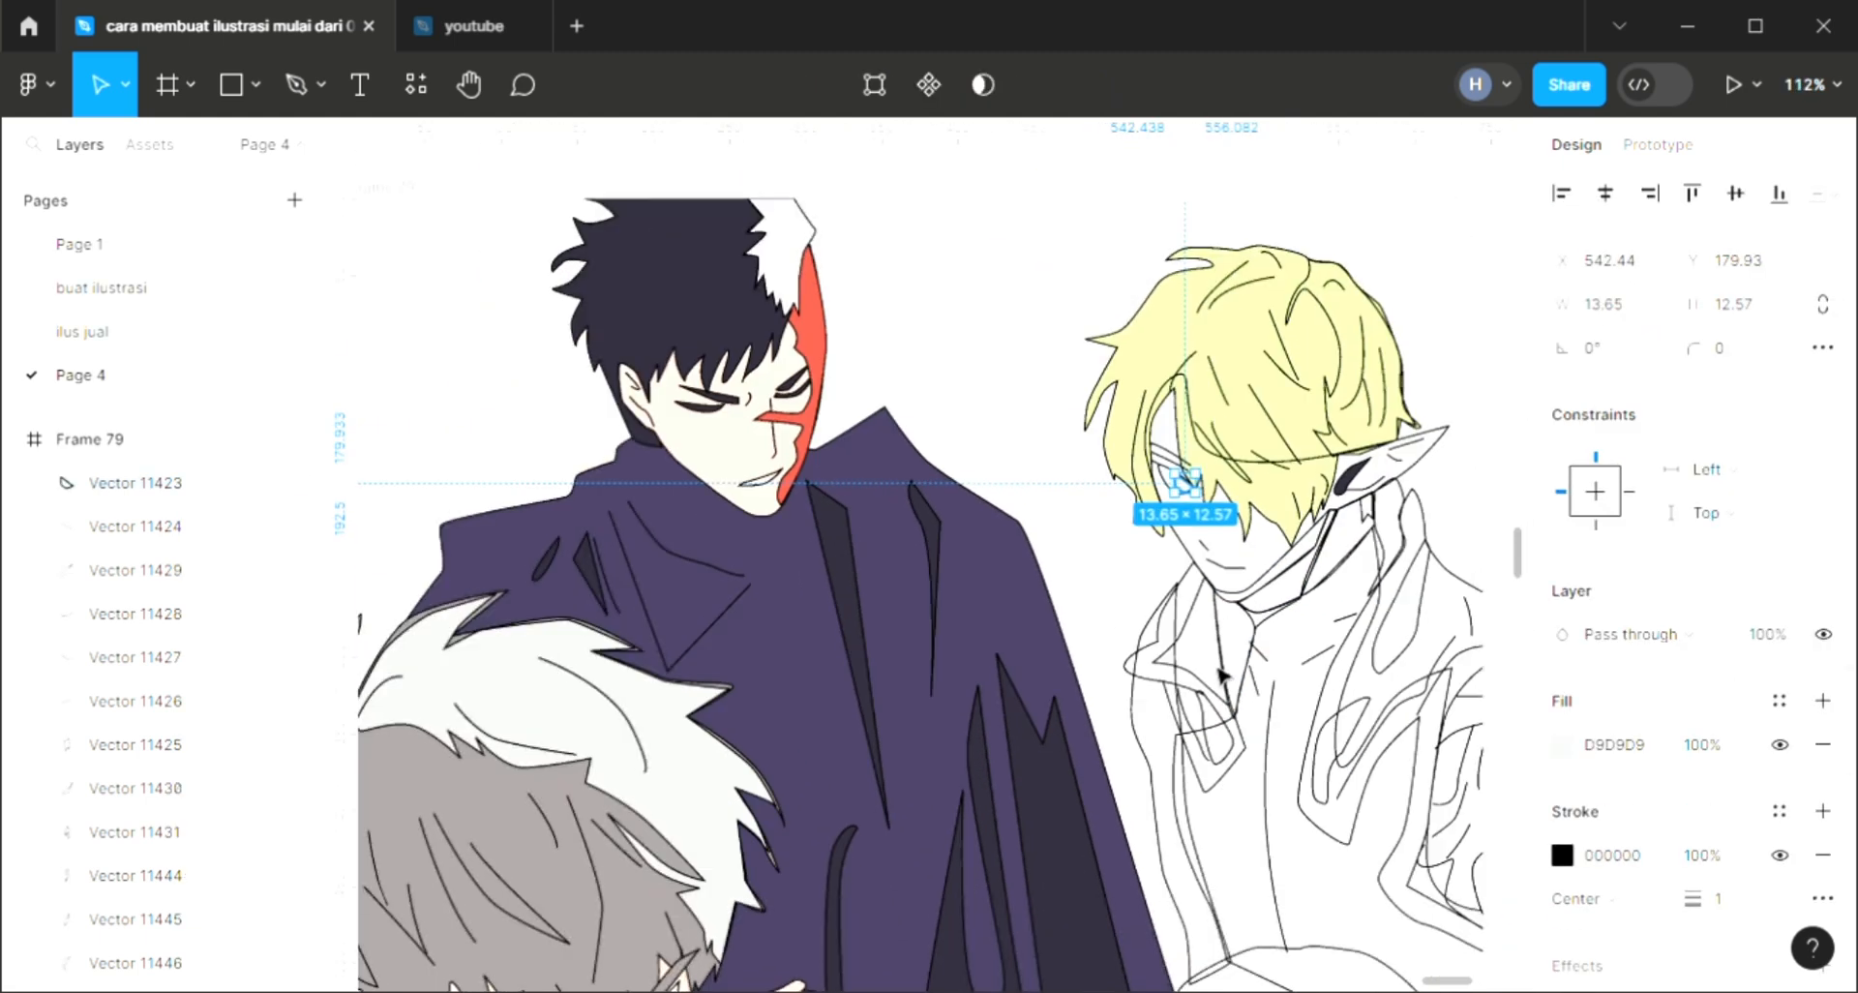
pyautogui.press('i')
pyautogui.click(1396, 254)
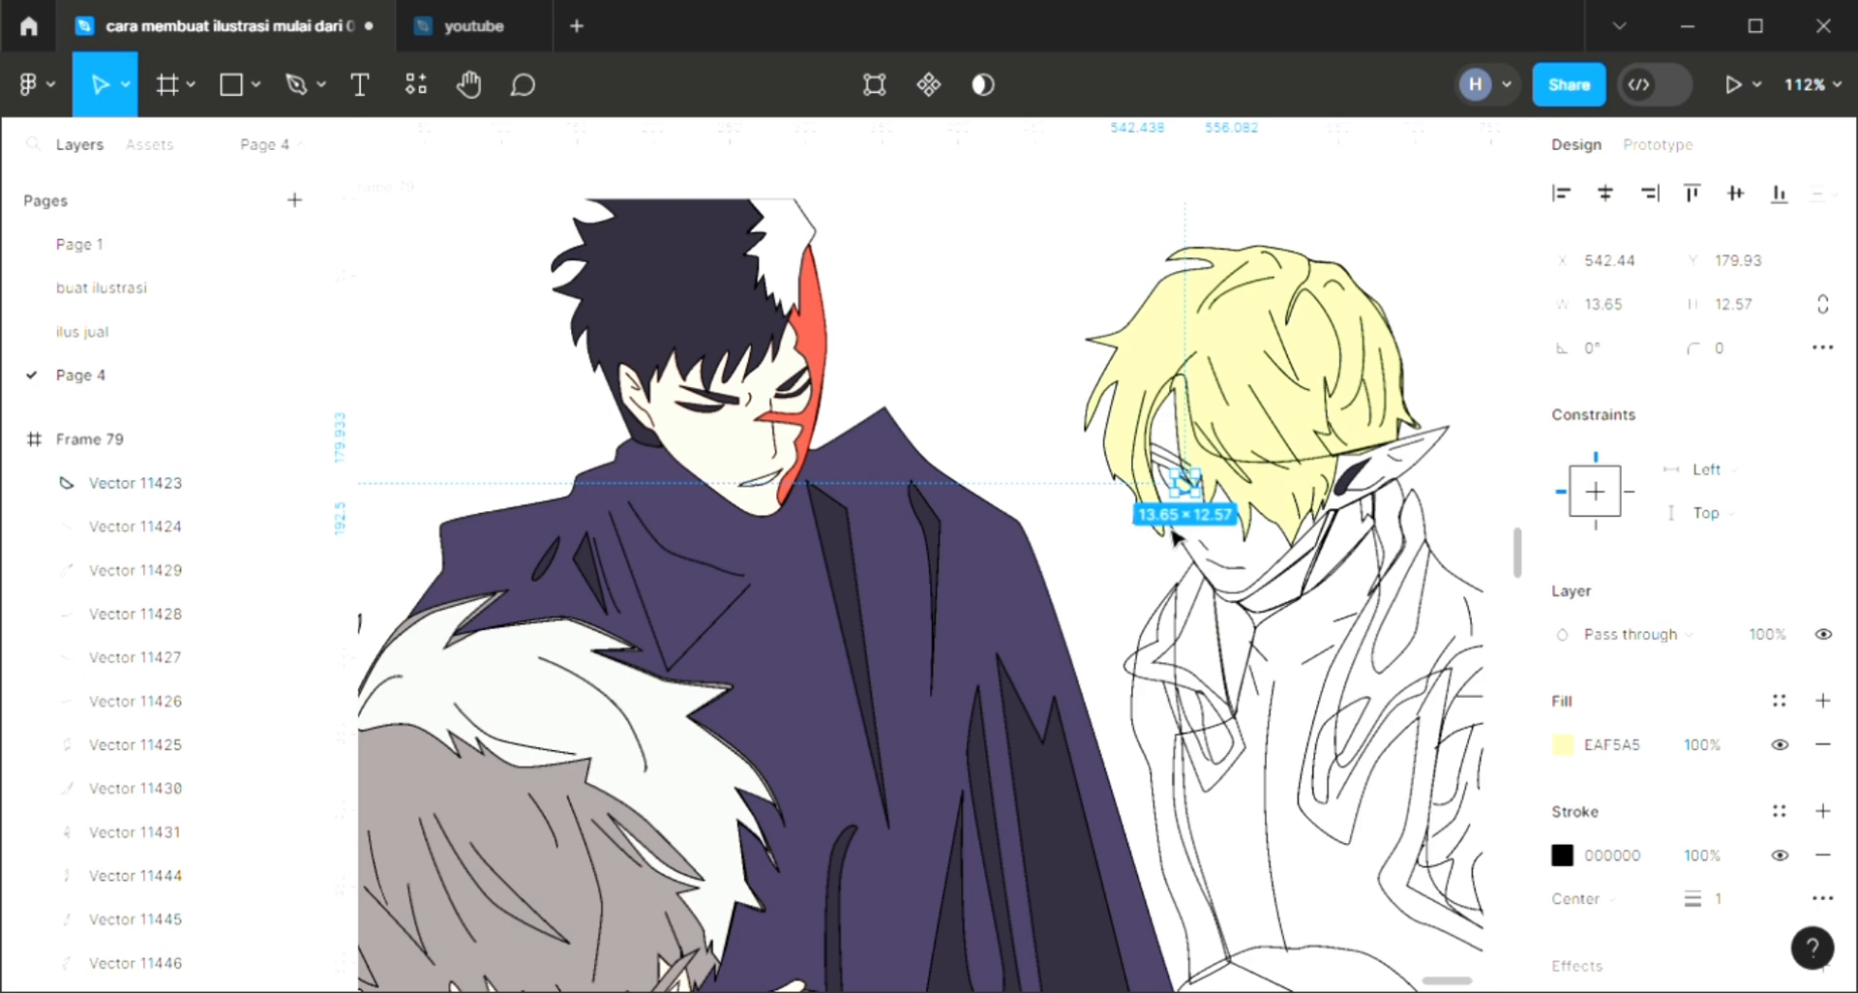
# Step: Fill the outer shape of the same eye with white and send it to the back behind the iris
pyautogui.click(1171, 530)
pyautogui.scroll(2, 1164, 517)
pyautogui.click(1178, 481)
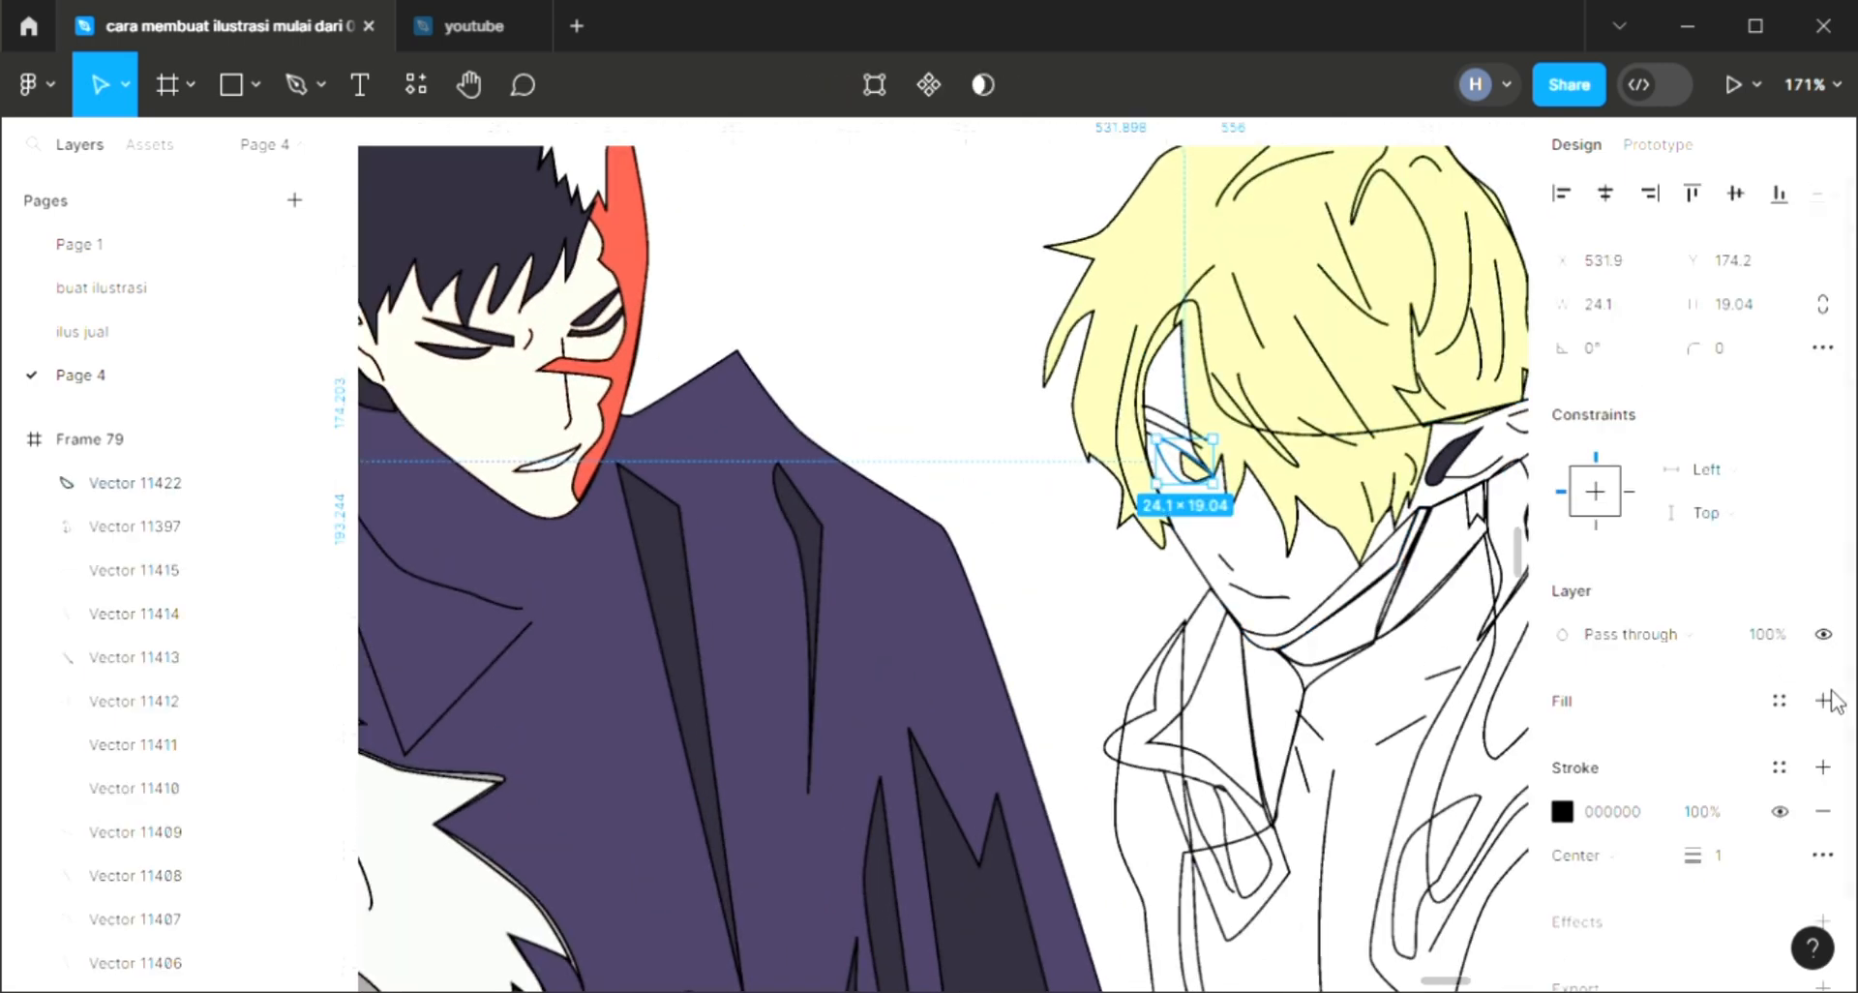
pyautogui.click(1822, 698)
pyautogui.hotkey('ctrl', '[')
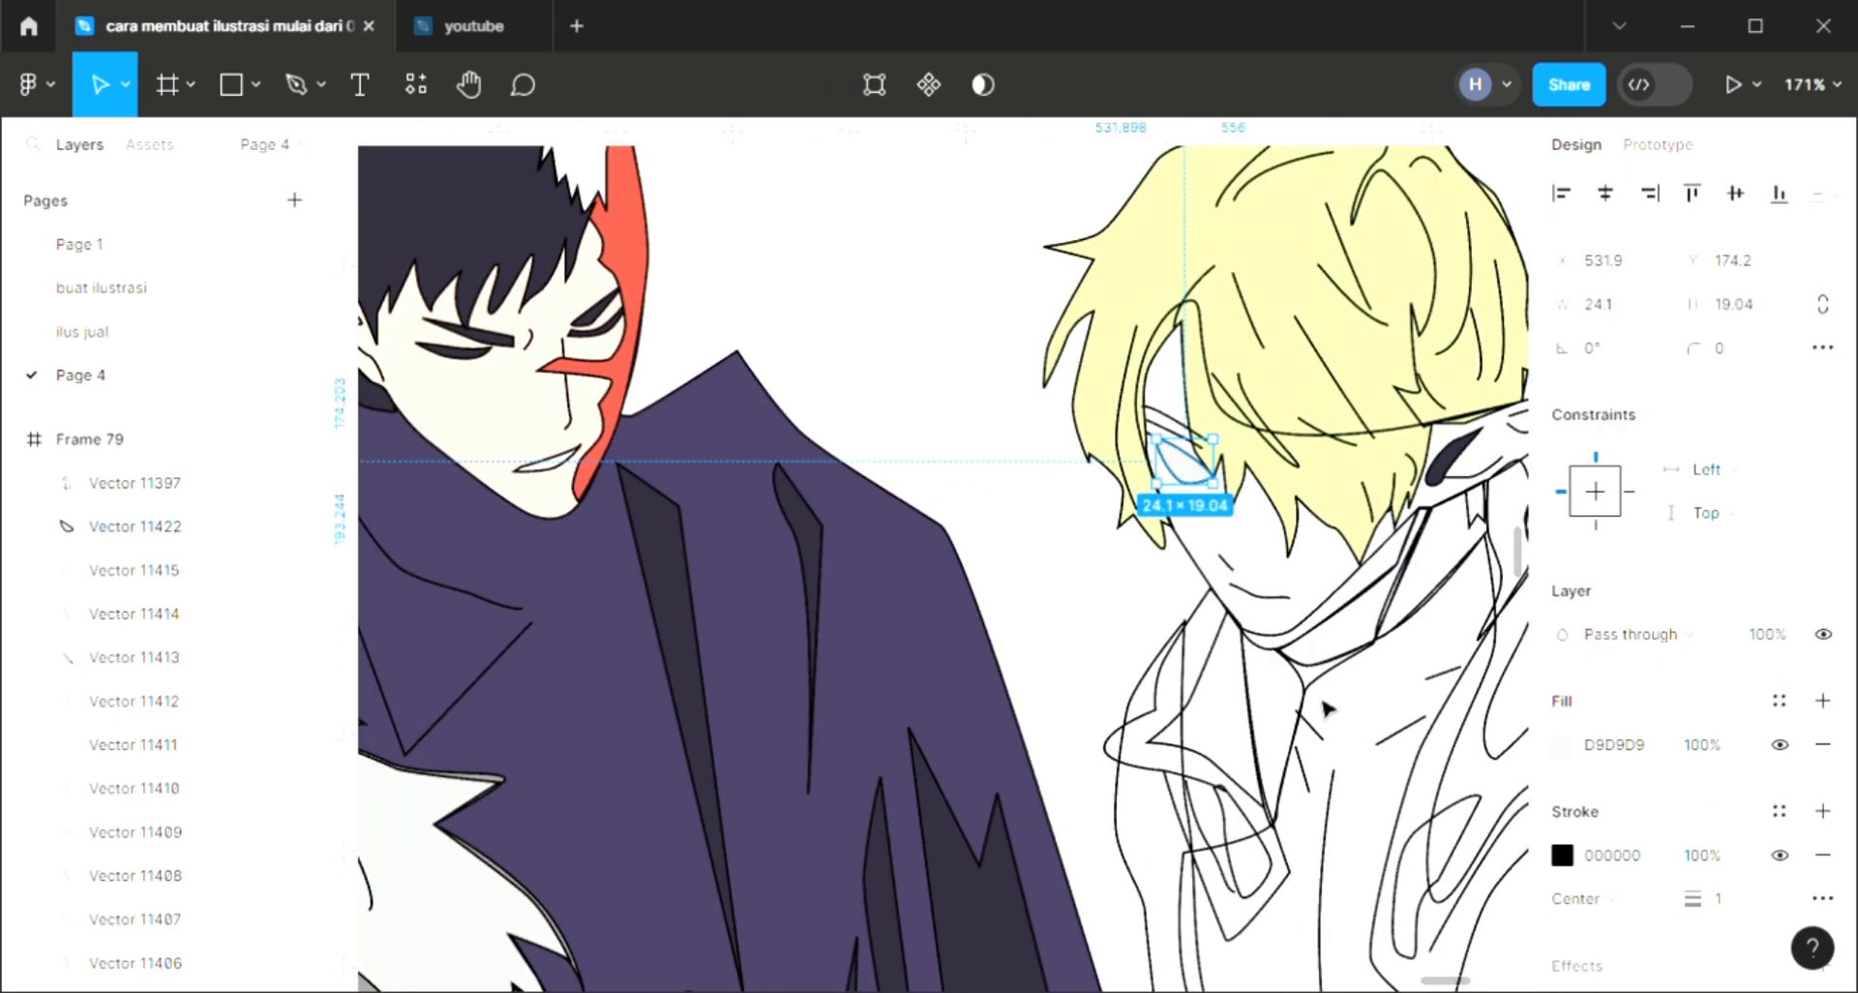
pyautogui.hotkey('ctrl', '[')
pyautogui.hotkey('ctrl', '[')
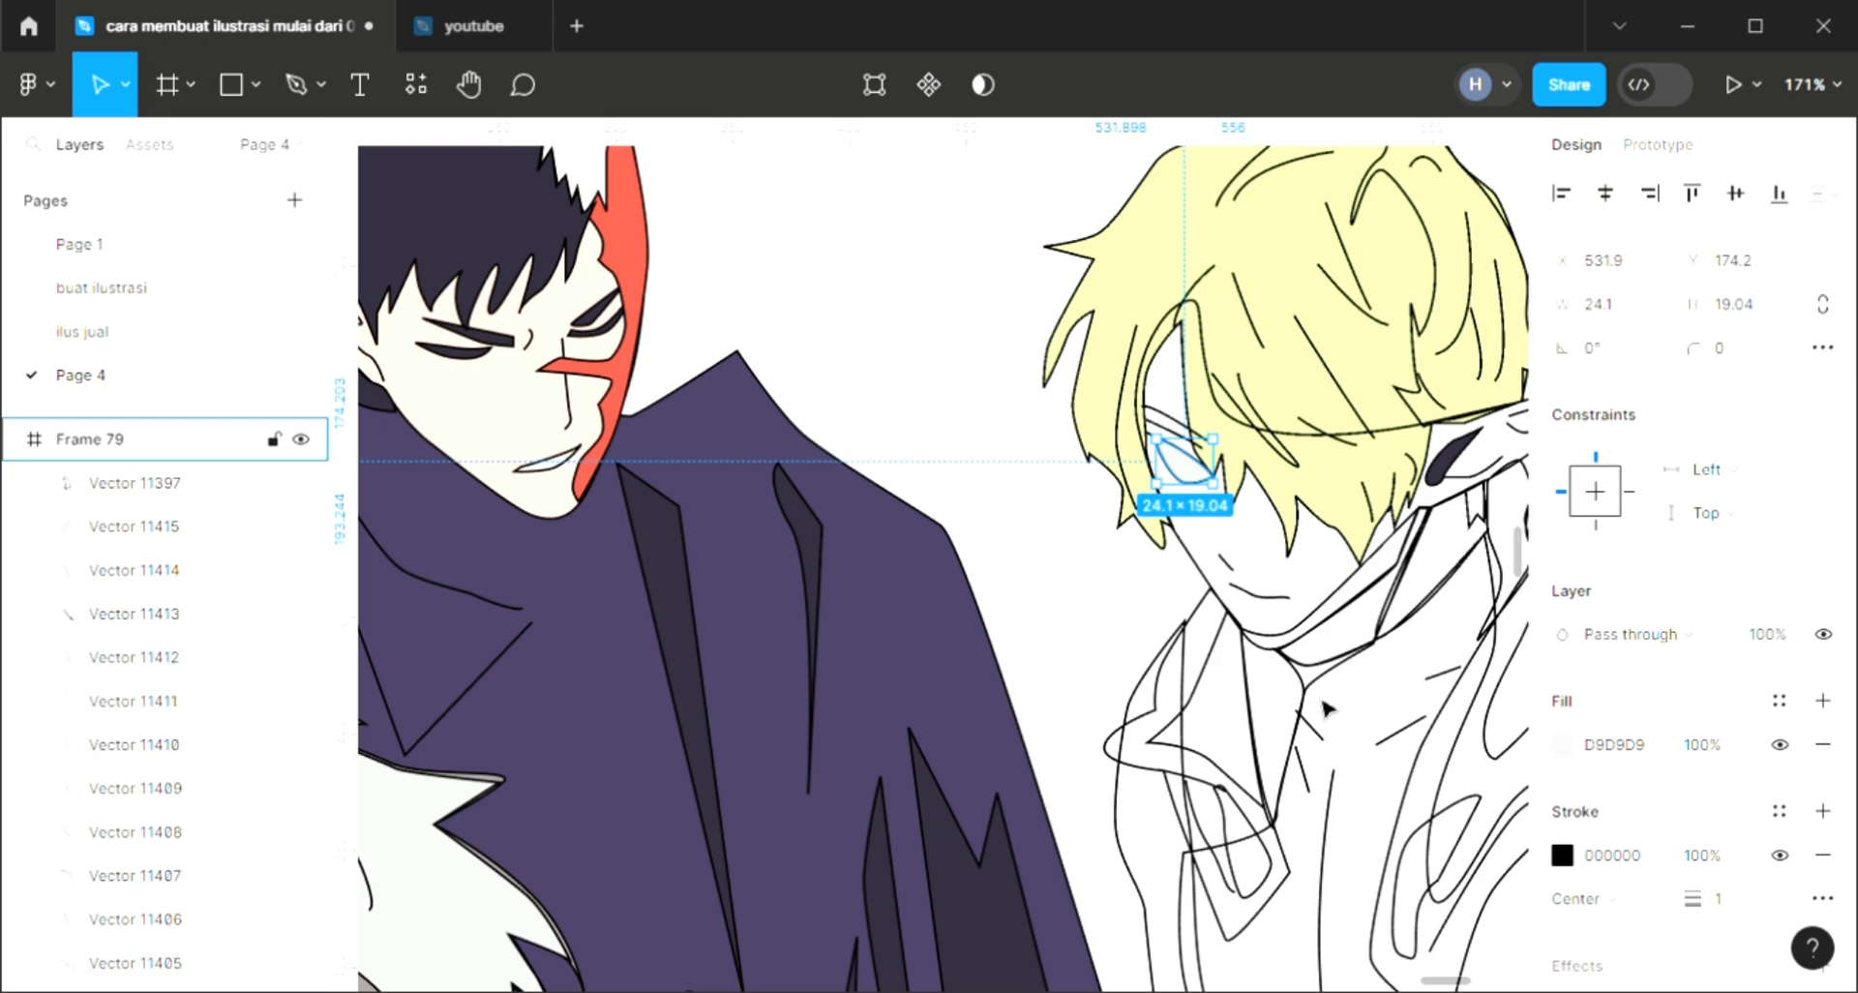
pyautogui.hotkey('ctrl', '[')
pyautogui.hotkey('ctrl', '[')
pyautogui.hotkey('ctrl', '[')
pyautogui.hotkey('ctrl', '[')
pyautogui.press('[')
pyautogui.press('i')
pyautogui.click(1211, 609)
pyautogui.click(1172, 595)
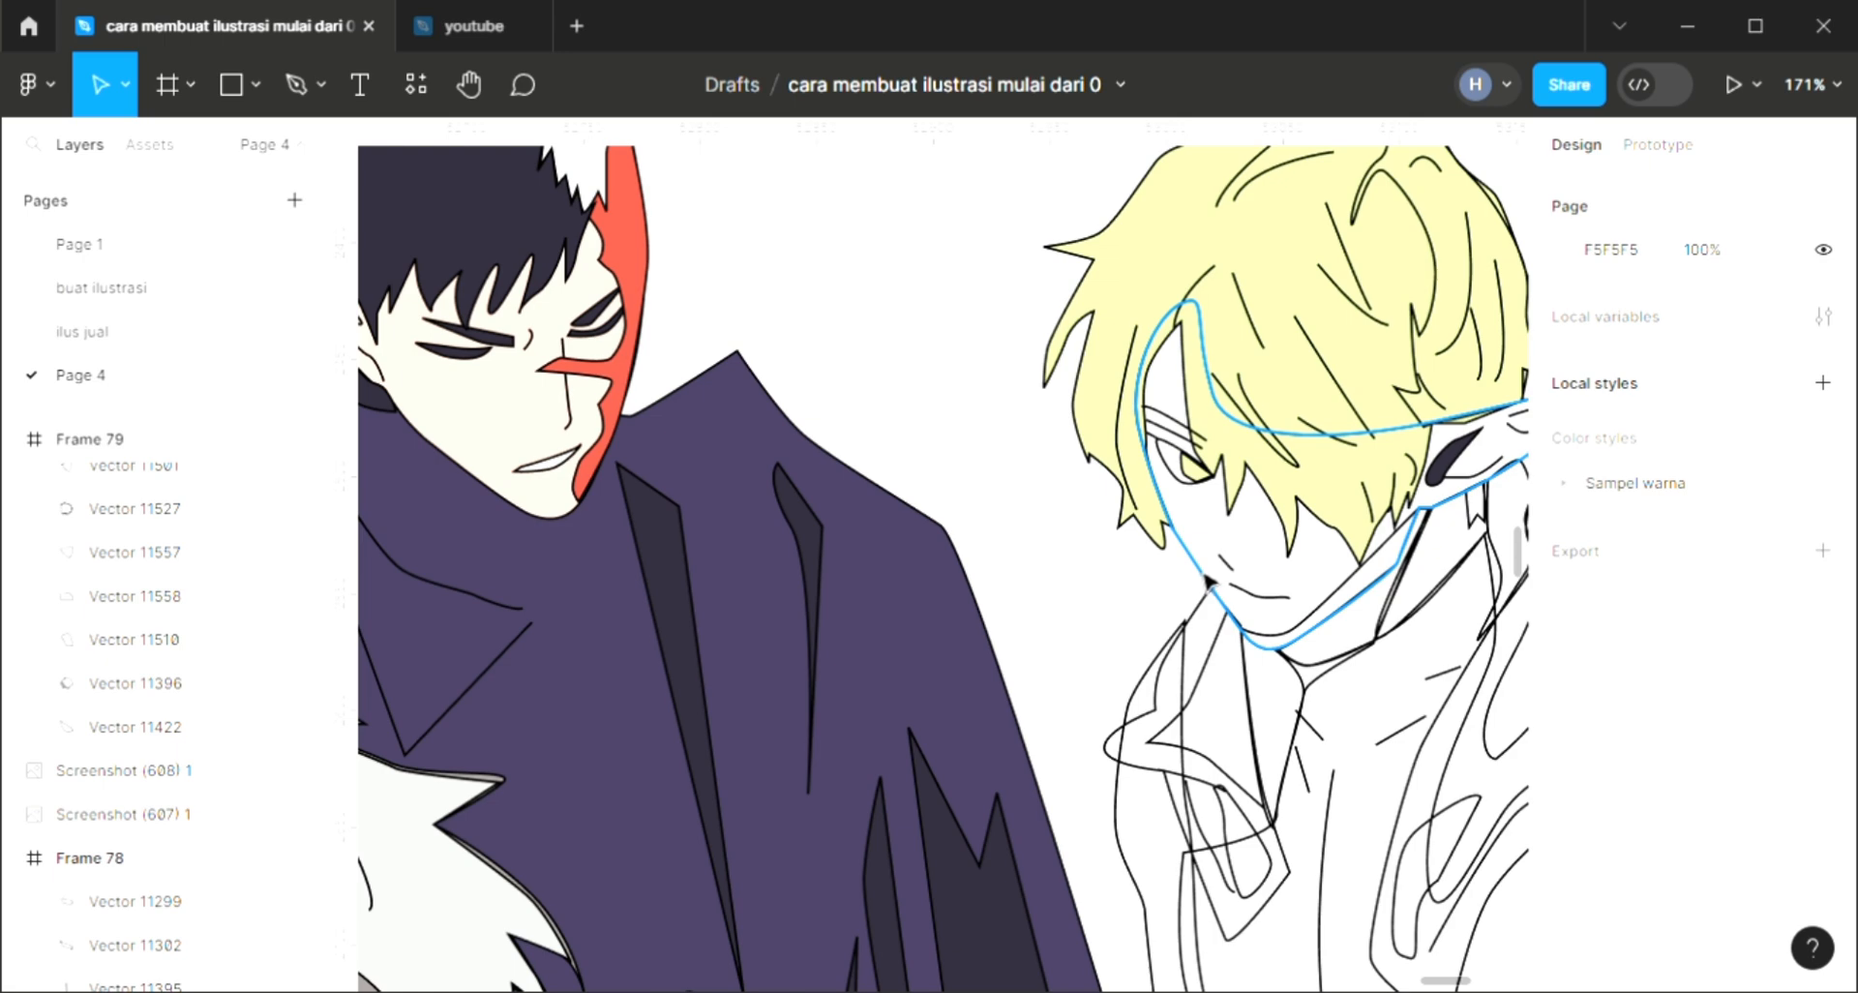
# Step: Fill the pointy-eared man's face and ear outline with skin colour FFE2D3 and send it to the back behind the hair
pyautogui.click(1207, 581)
pyautogui.click(1823, 701)
pyautogui.scroll(-5, 900, 774)
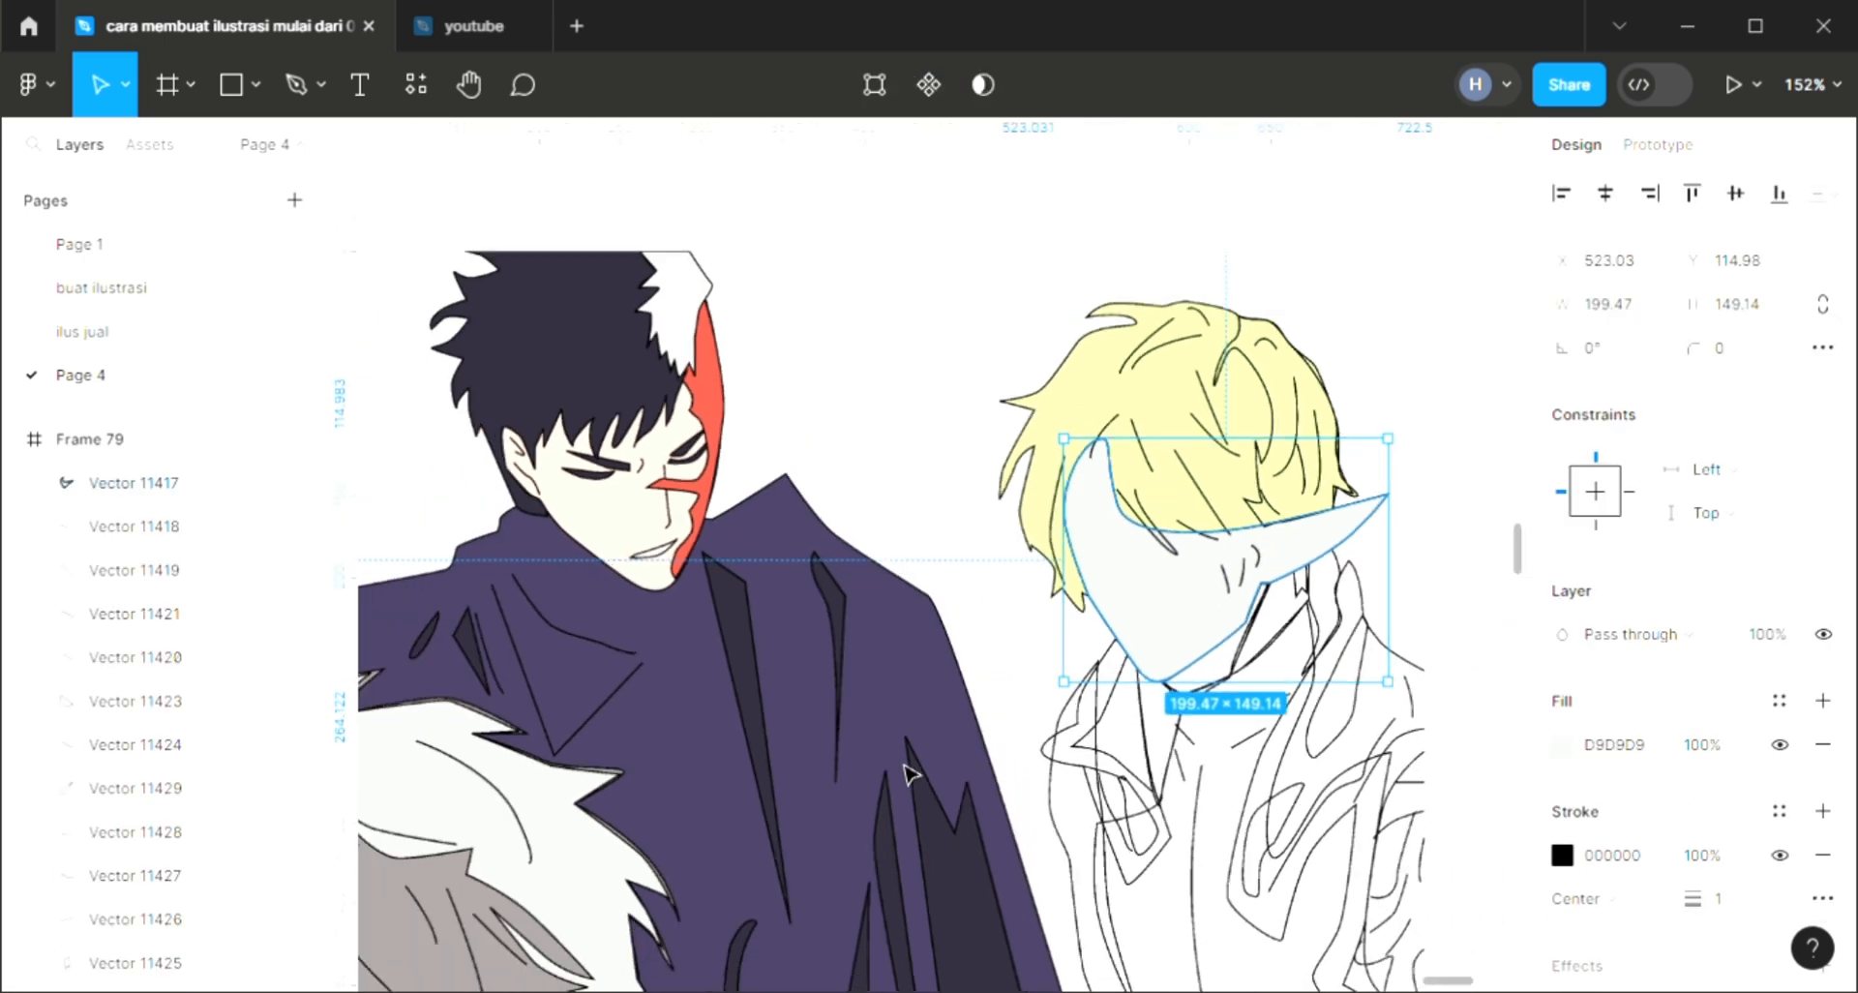
pyautogui.press('i')
pyautogui.click(674, 581)
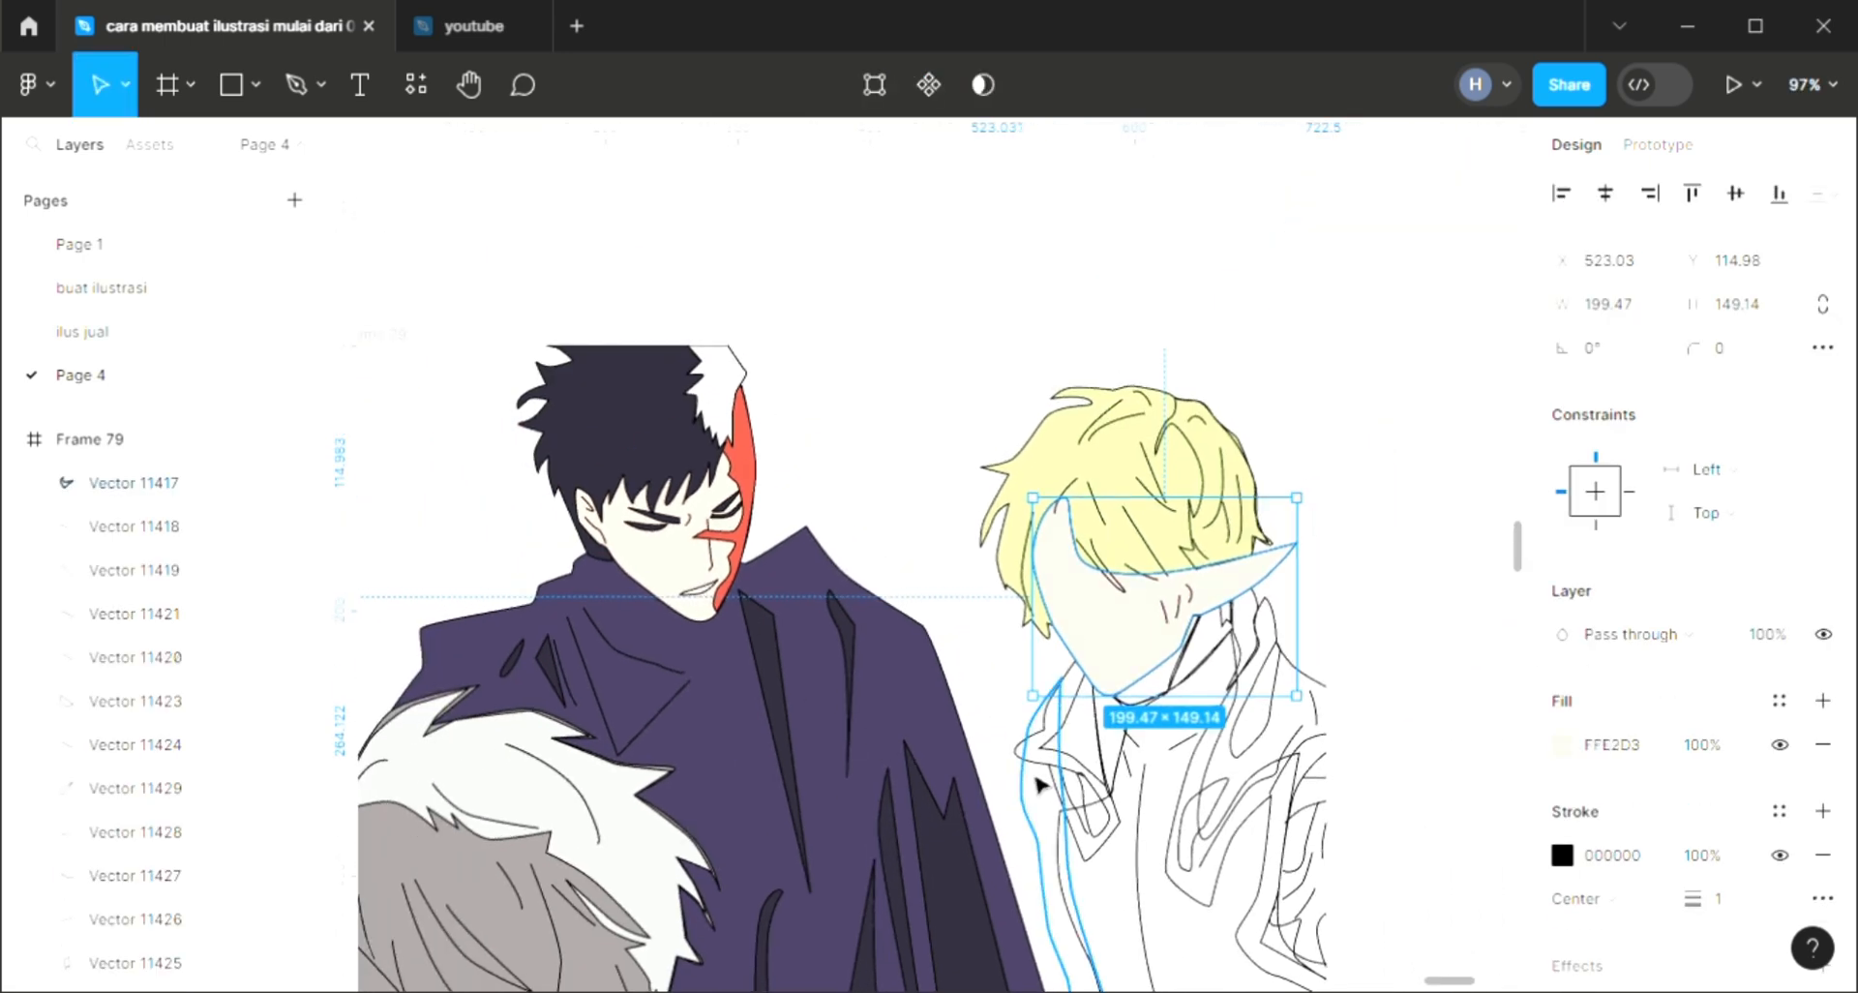
pyautogui.press('[')
pyautogui.click(1375, 622)
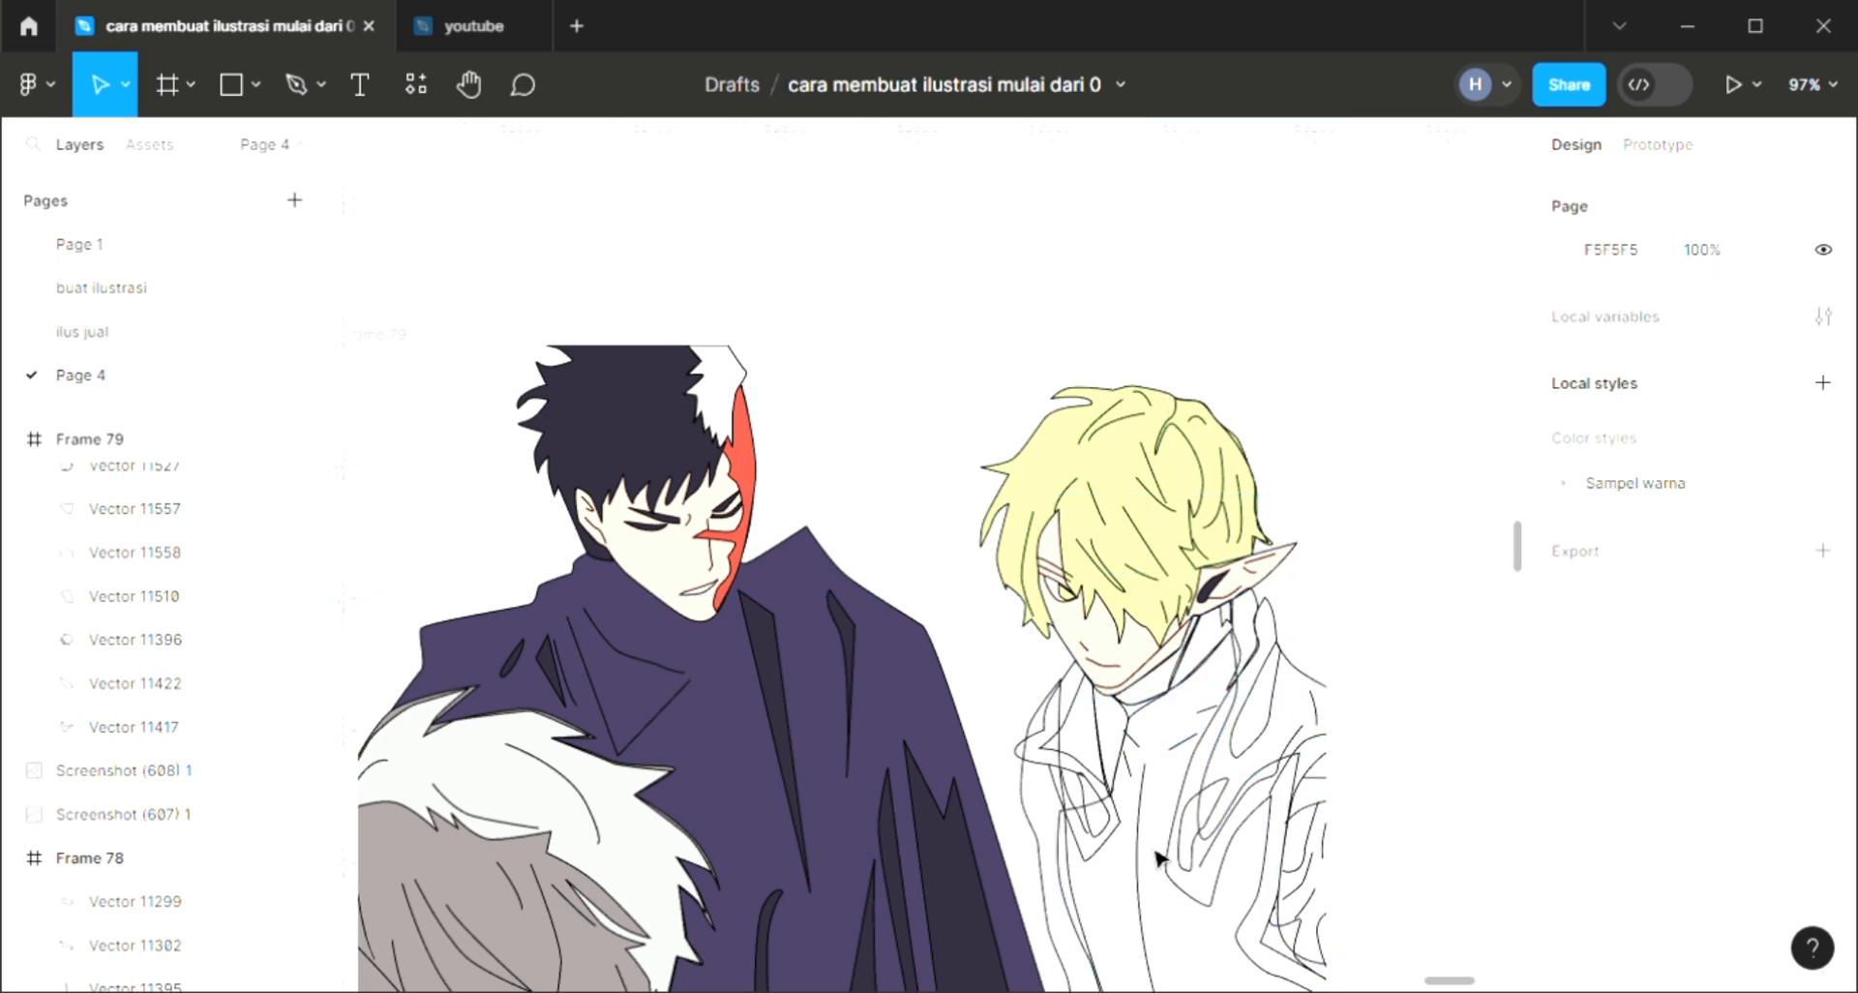
# Step: Fill the two fold shapes on the front of the pointy-eared man's jacket with dark 2E2A39 sampled from the neighbouring coat's folds
pyautogui.scroll(-5, 1158, 858)
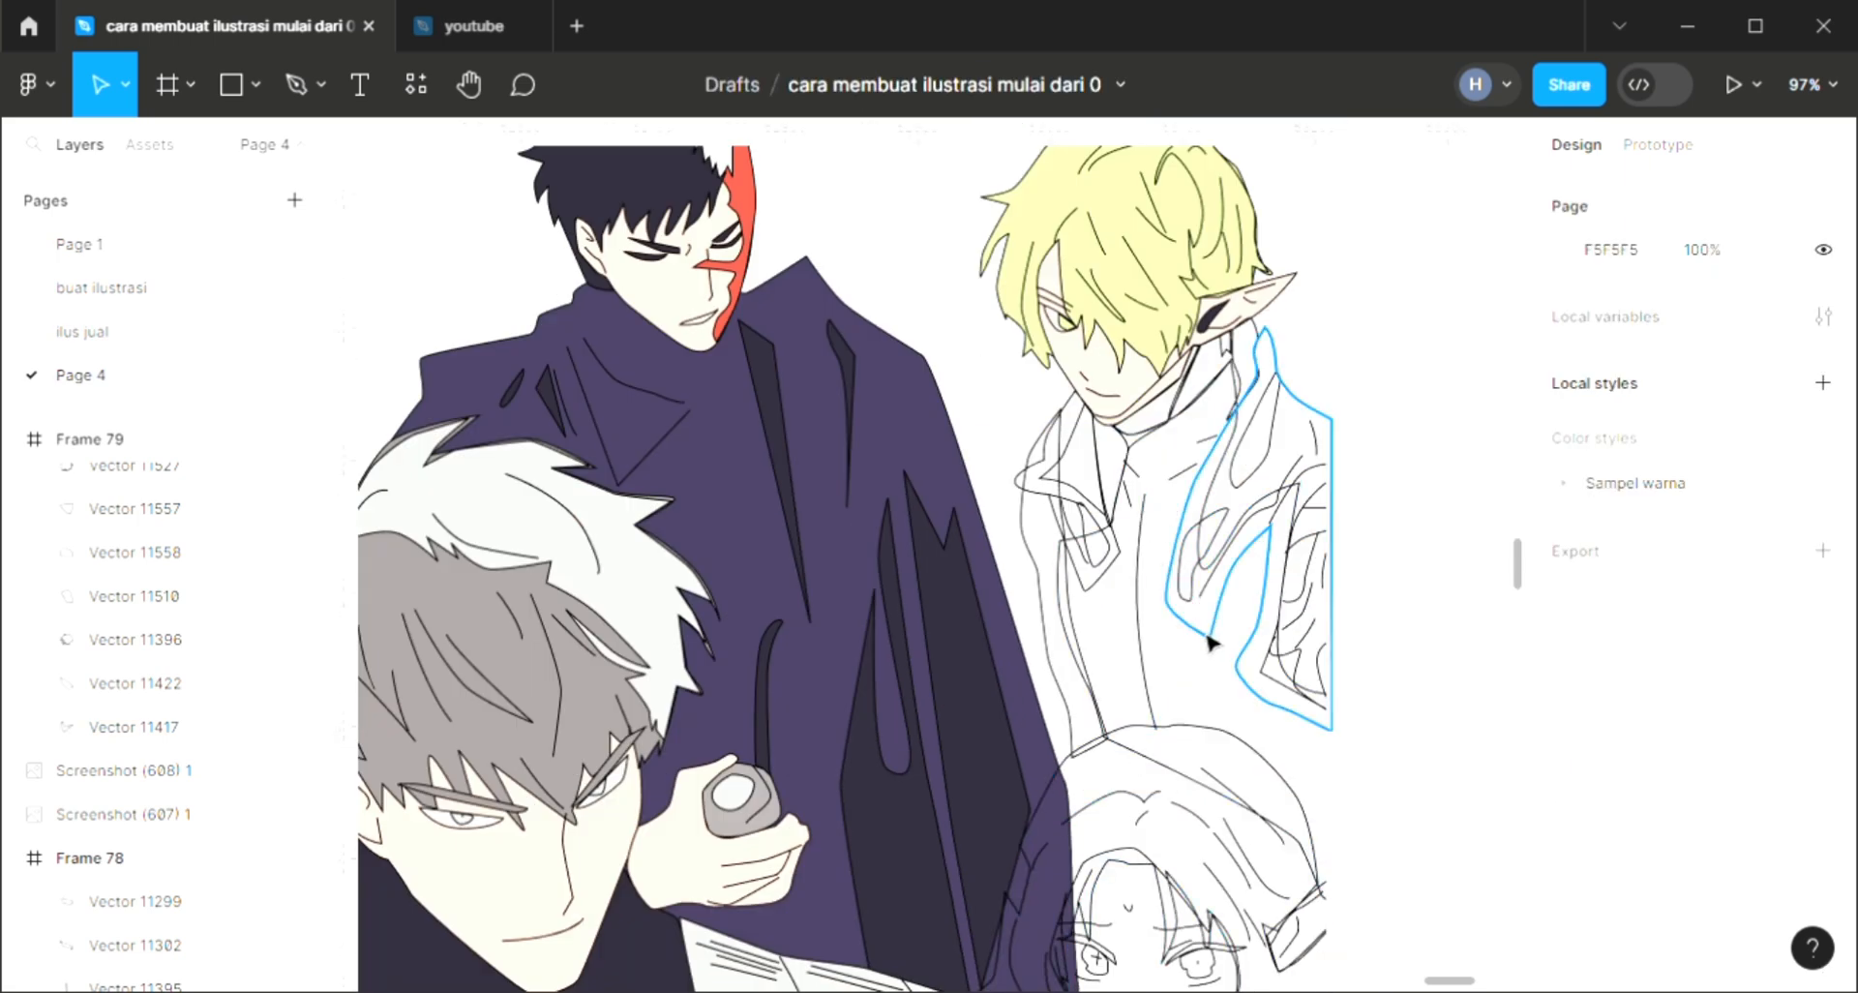
pyautogui.click(1268, 476)
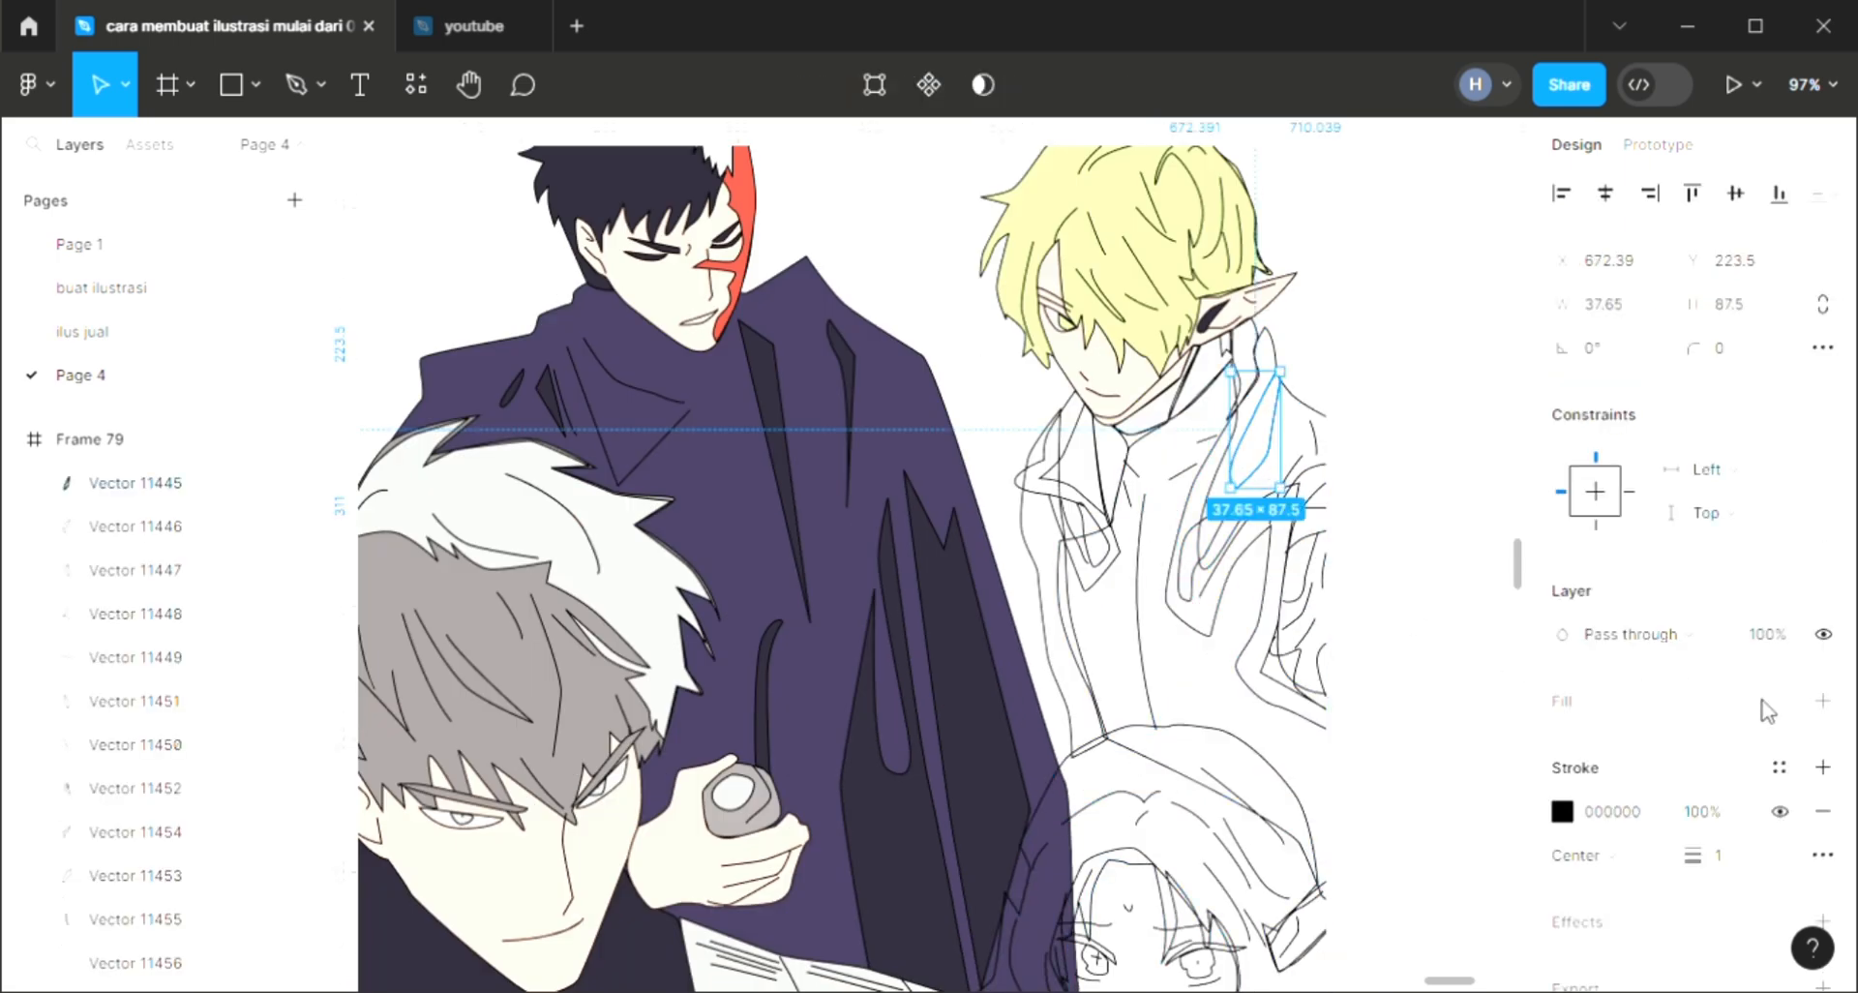
pyautogui.click(996, 739)
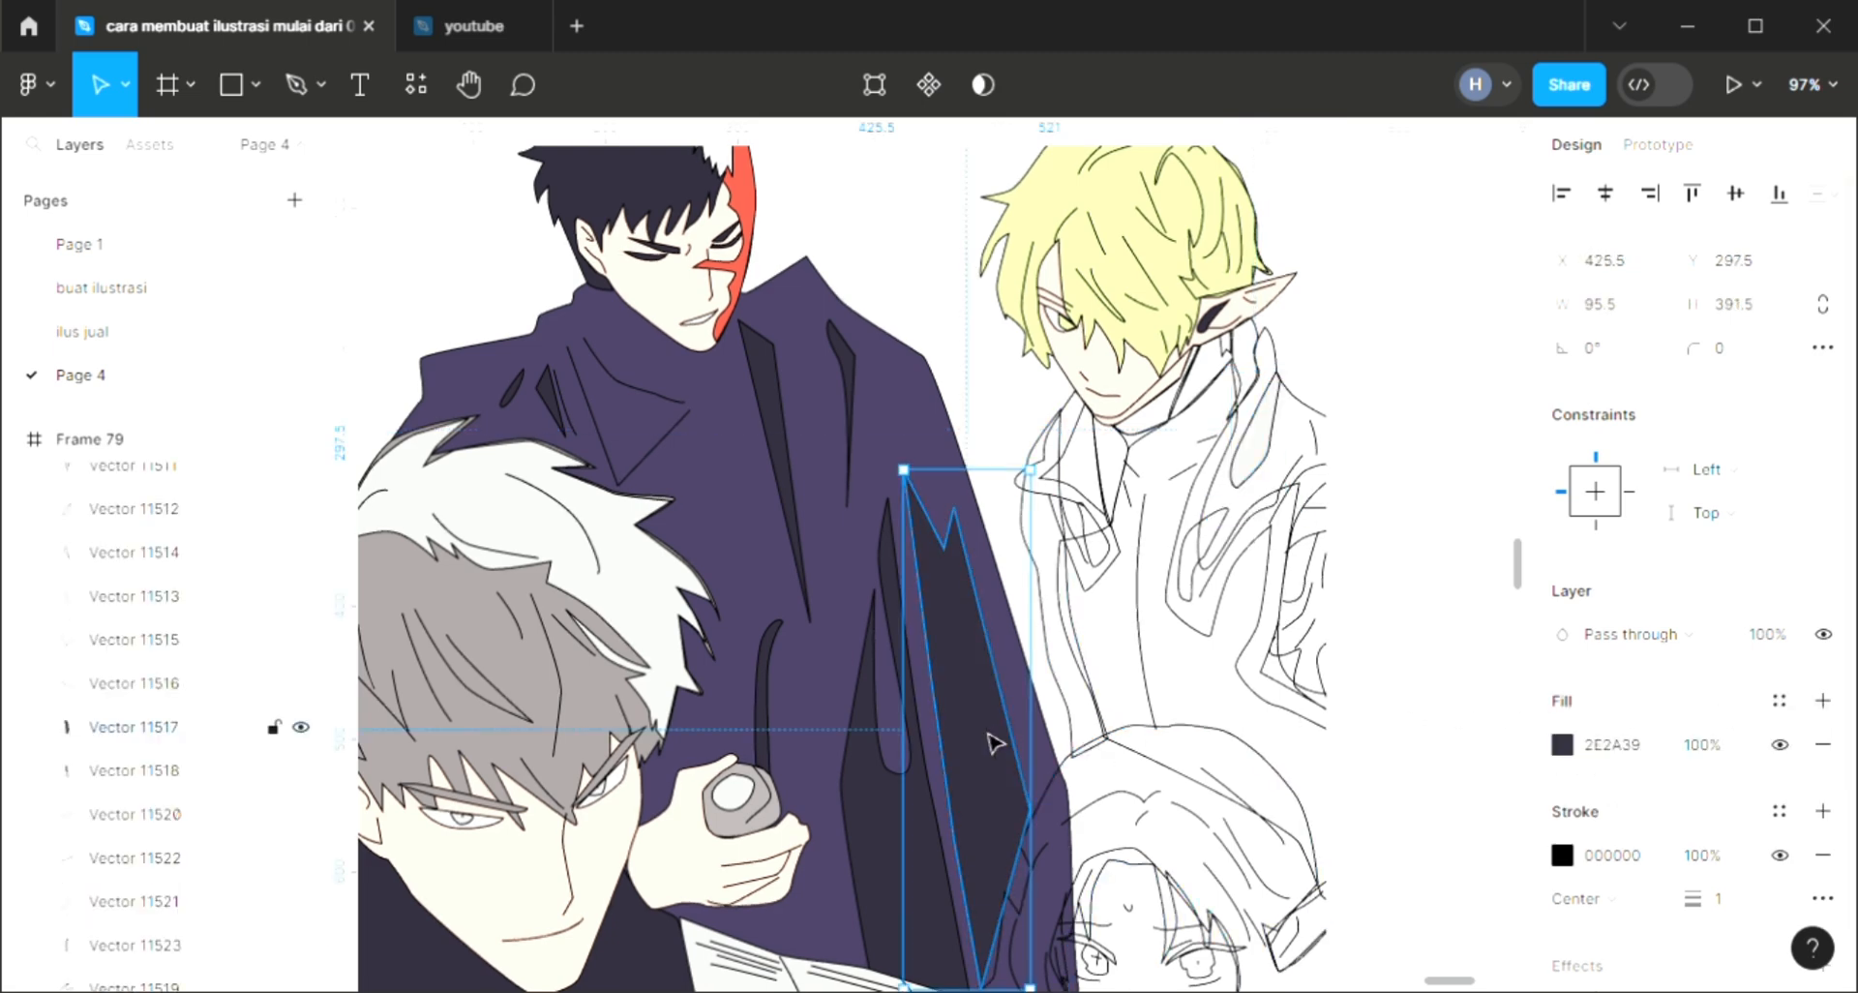
pyautogui.click(1234, 489)
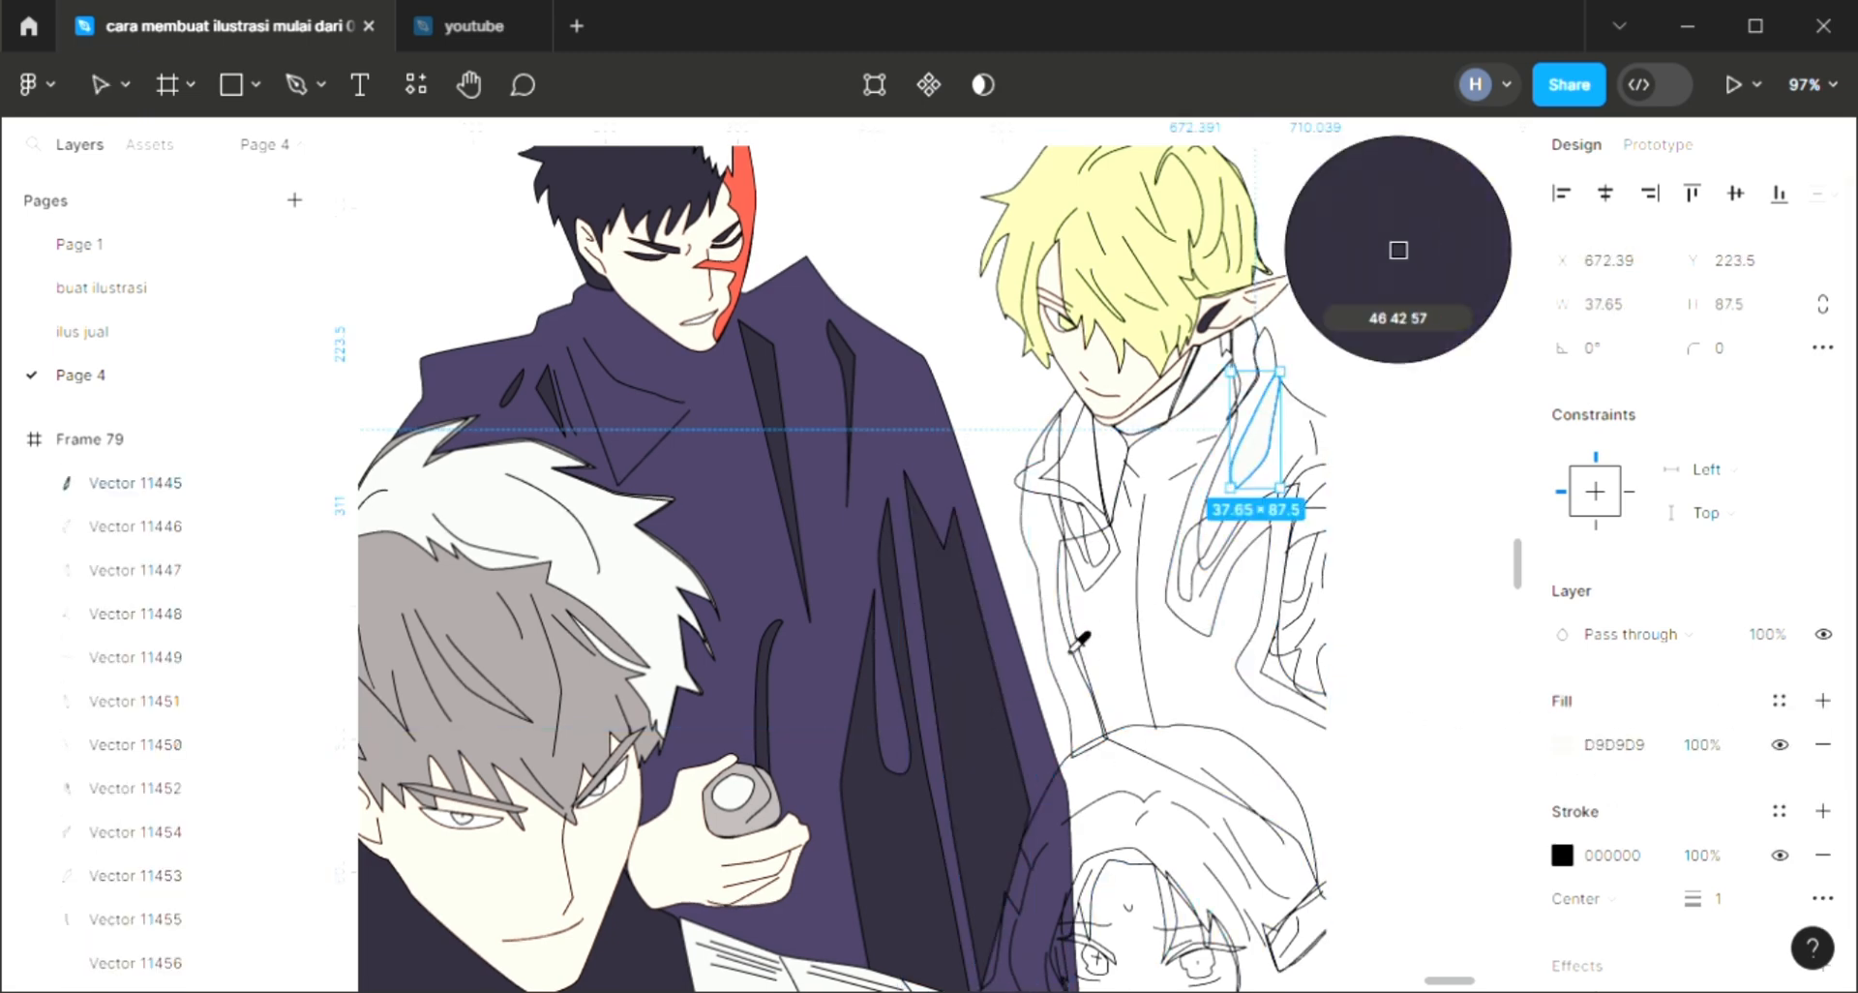
pyautogui.click(1207, 578)
pyautogui.click(1829, 699)
pyautogui.press('i')
pyautogui.click(991, 759)
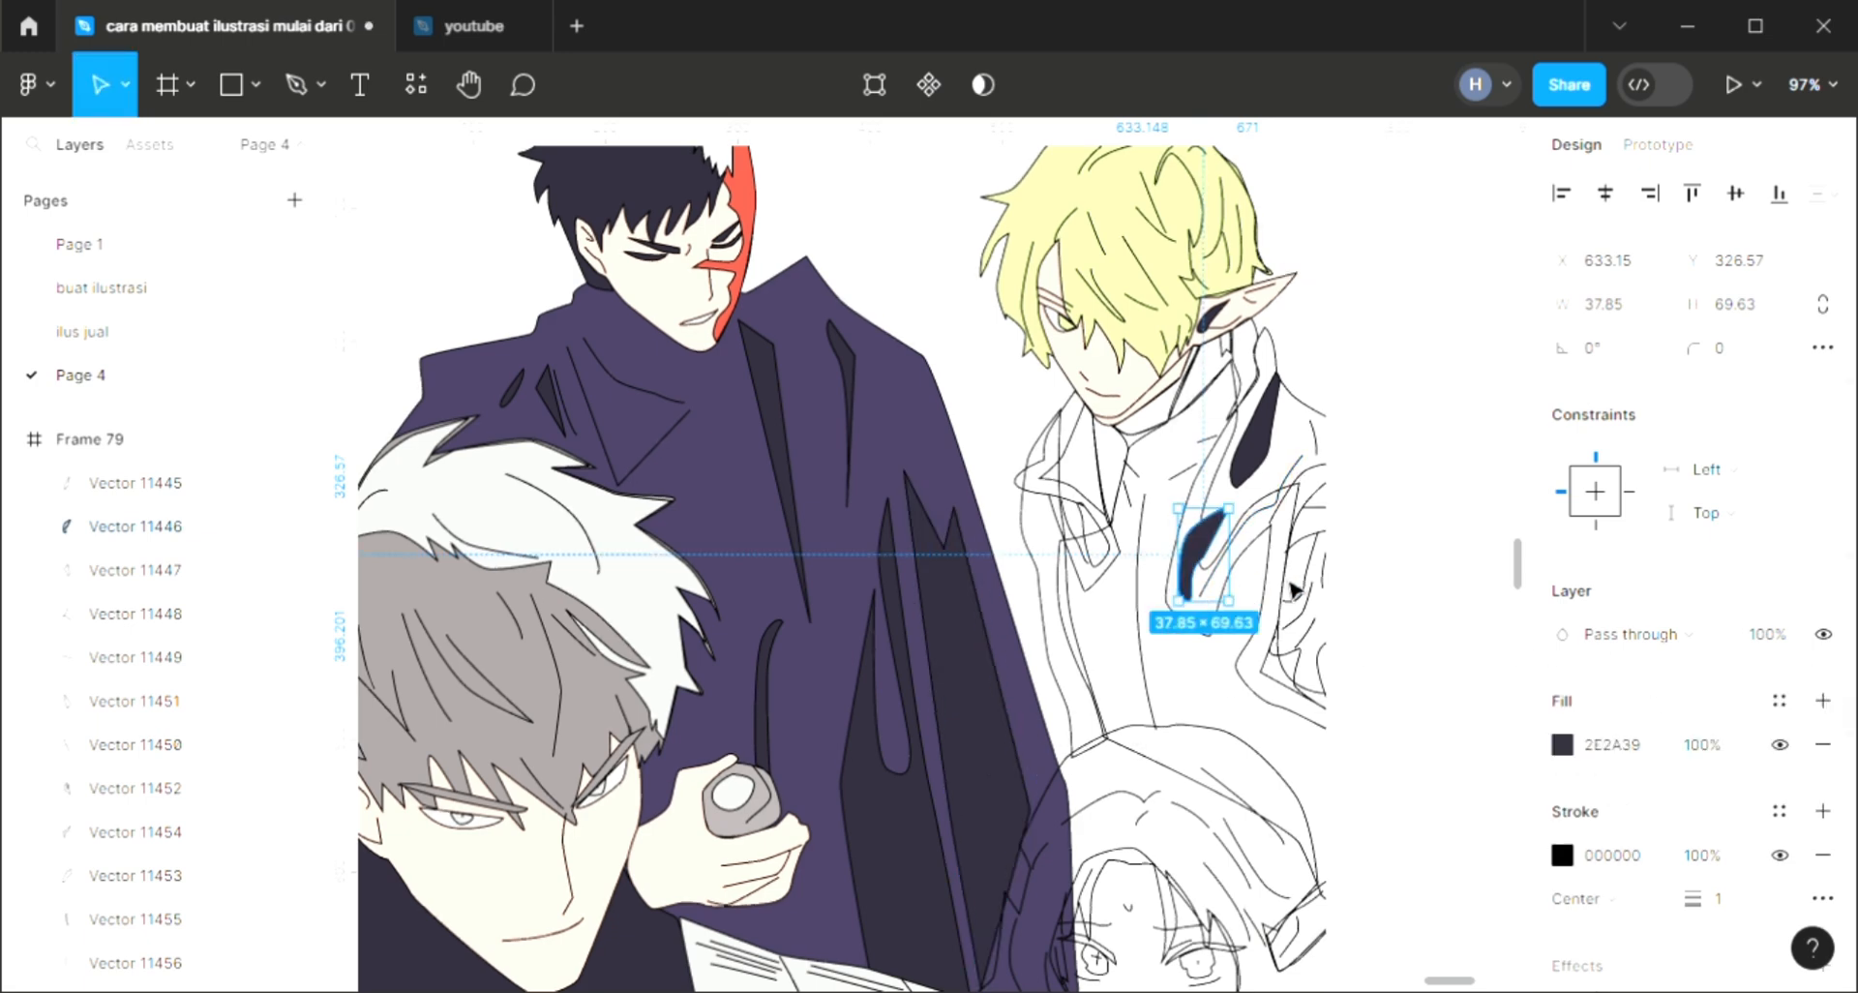
# Step: Fill the small fold shape inside the jacket's lapel with the same dark 2E2A39 from the coat's folds
pyautogui.click(1290, 680)
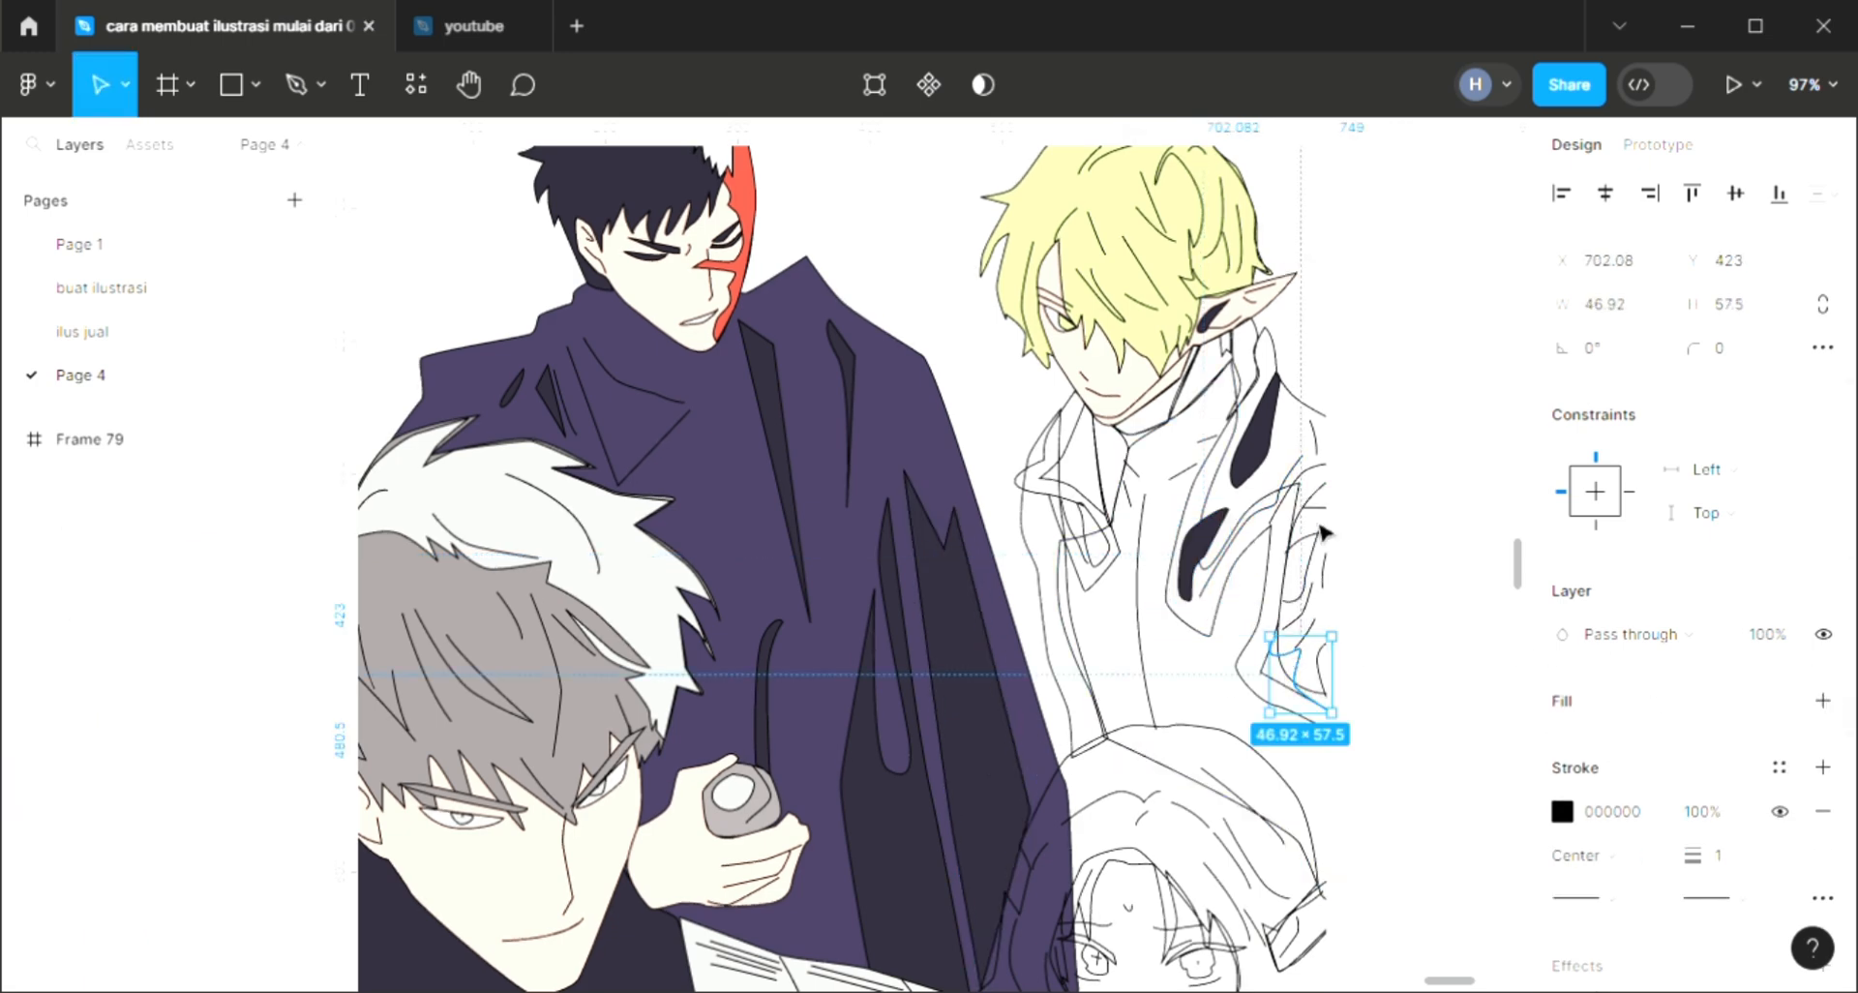
pyautogui.click(1316, 585)
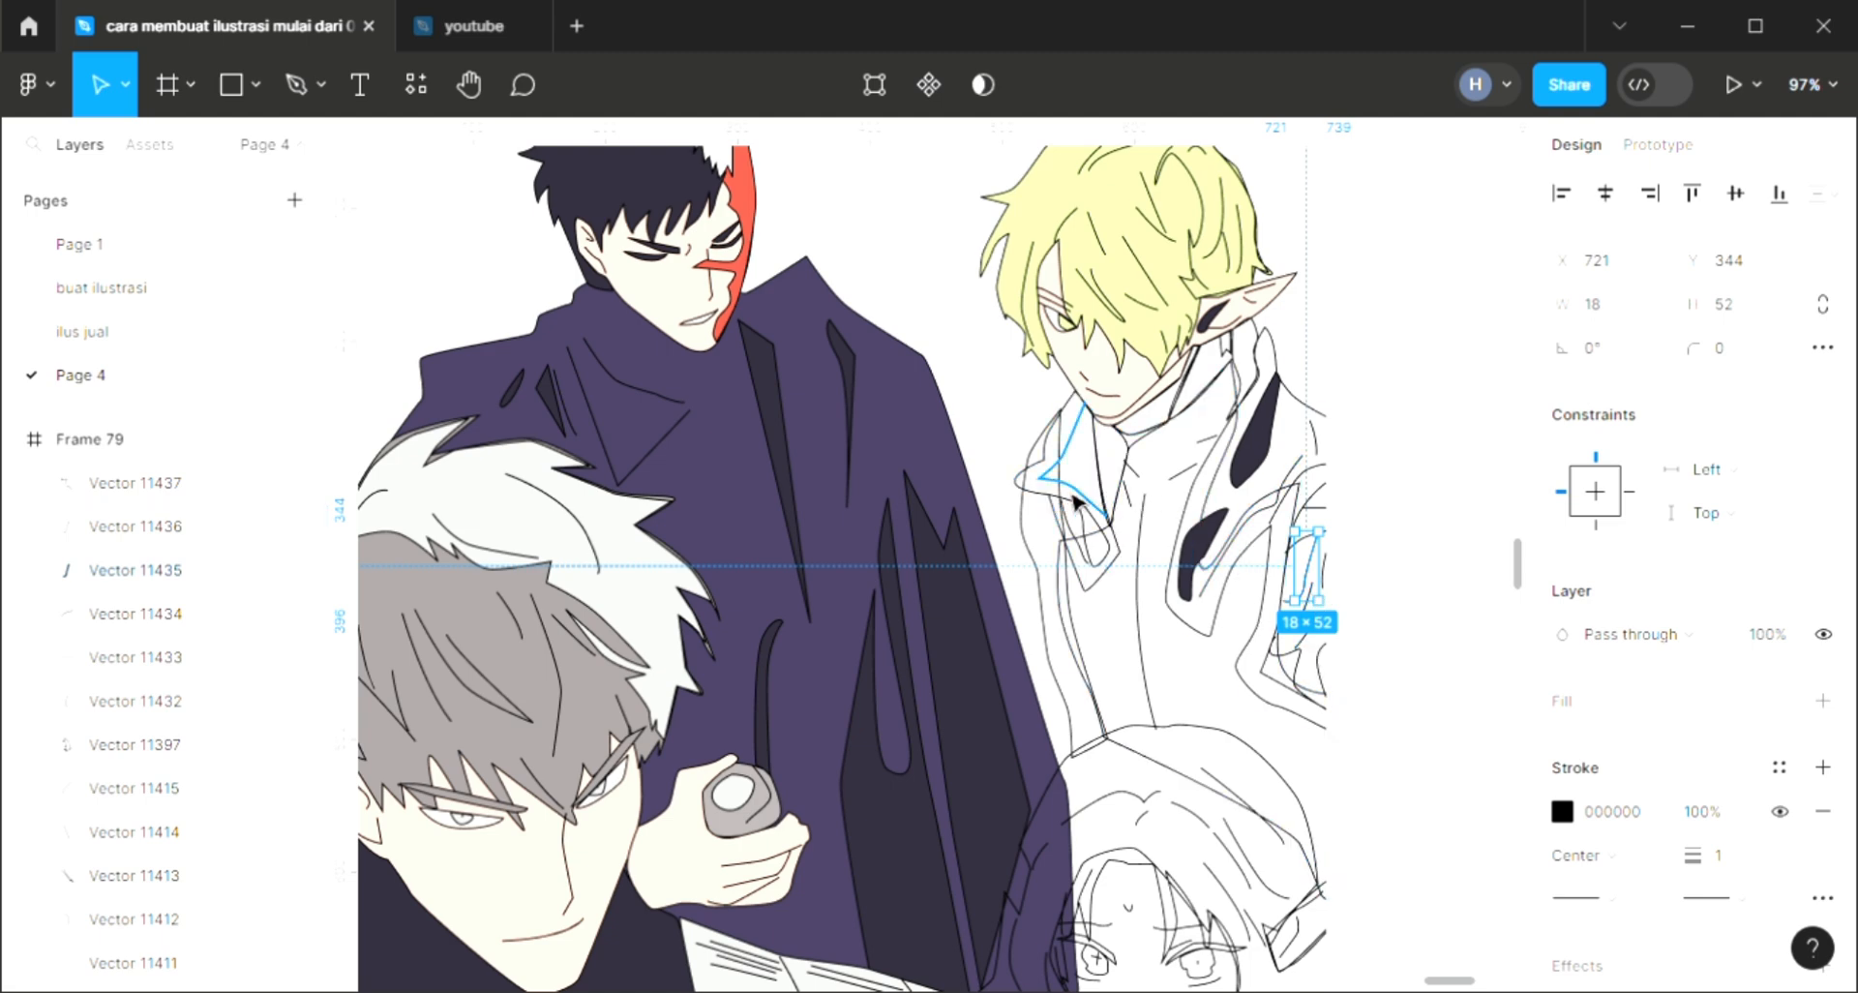
pyautogui.click(1088, 557)
pyautogui.click(1824, 700)
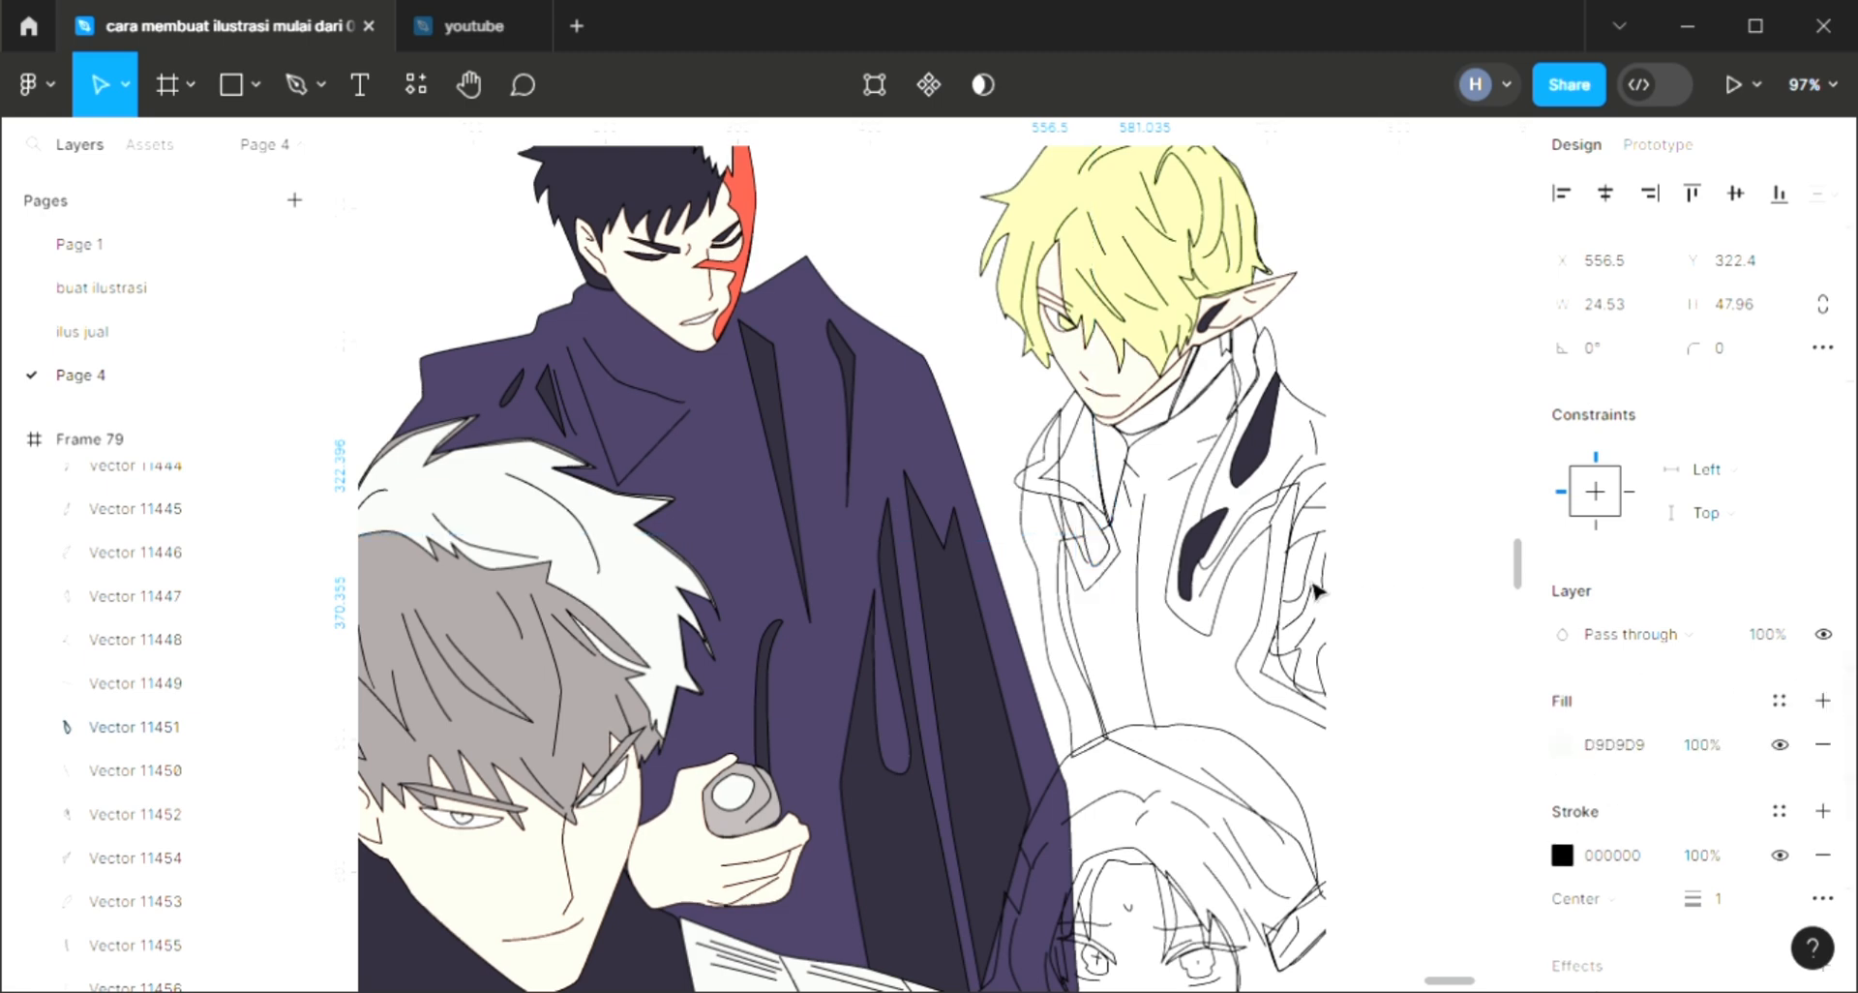
pyautogui.press('i')
pyautogui.click(888, 840)
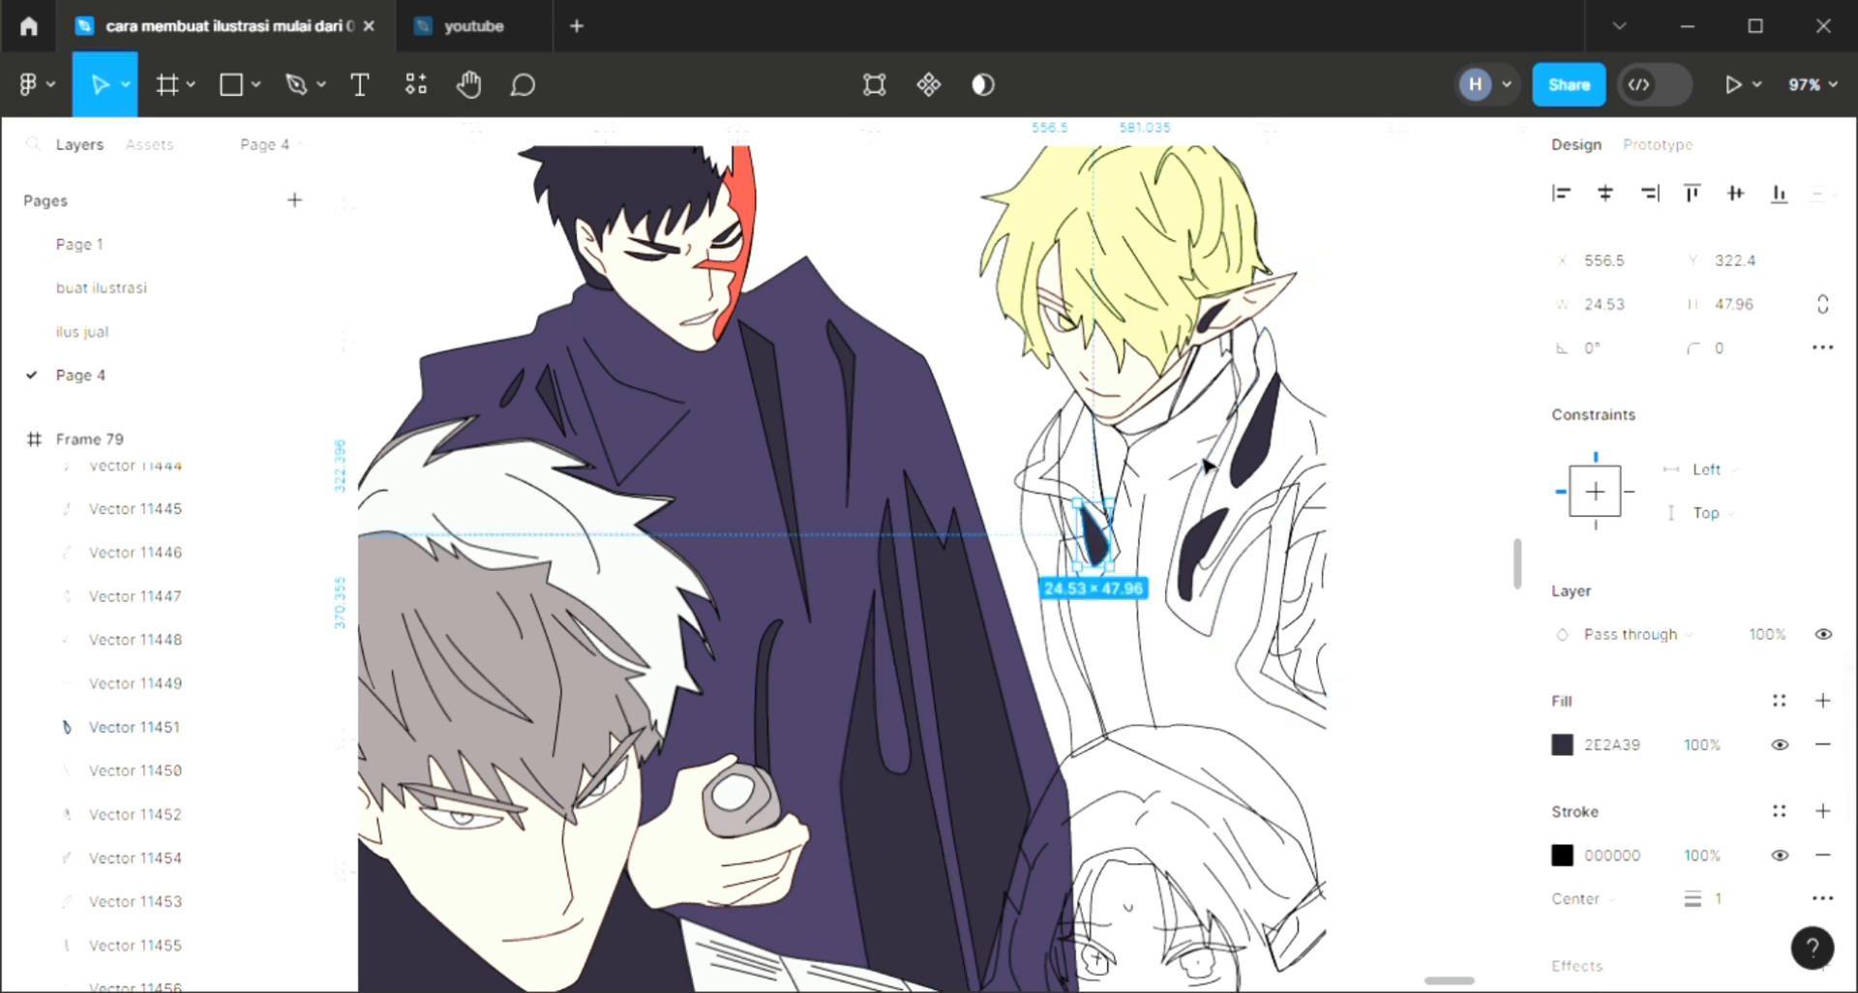
# Step: Fill the neck shadow shape under the pointy-eared man's chin with dark 2E2A39 sampled from the coat's folds
pyautogui.click(1142, 472)
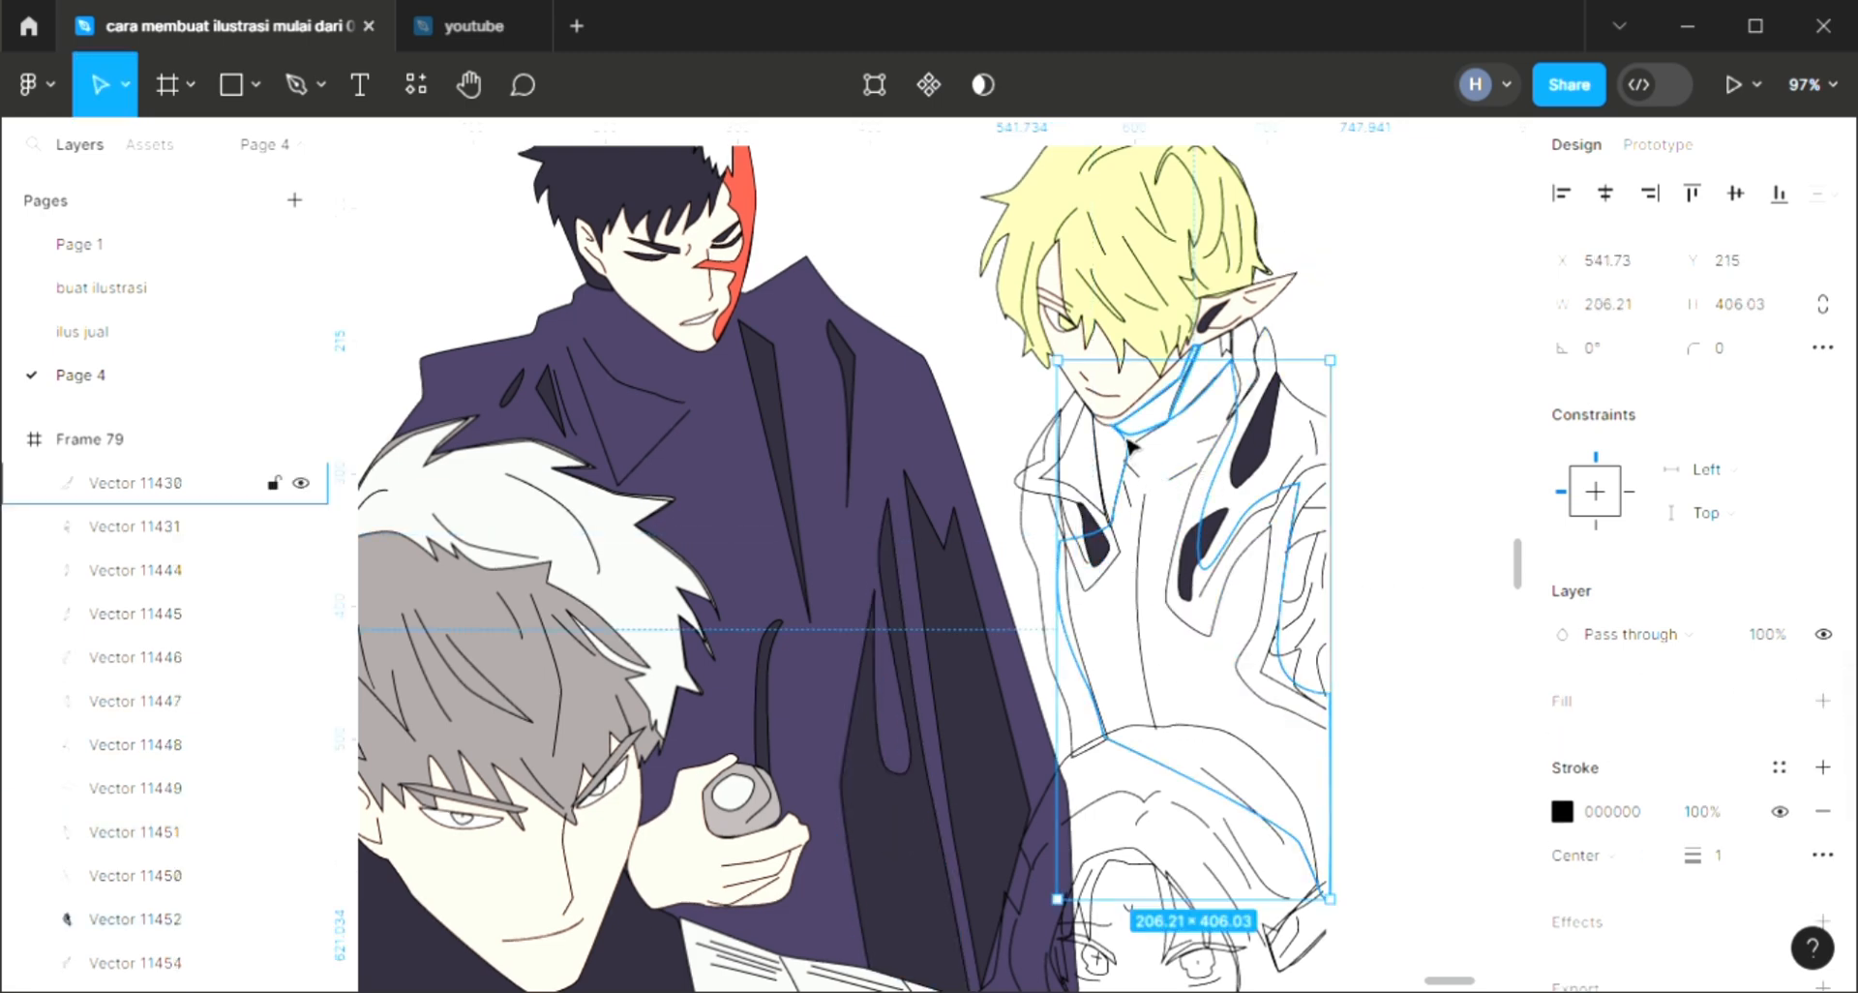
pyautogui.click(1138, 443)
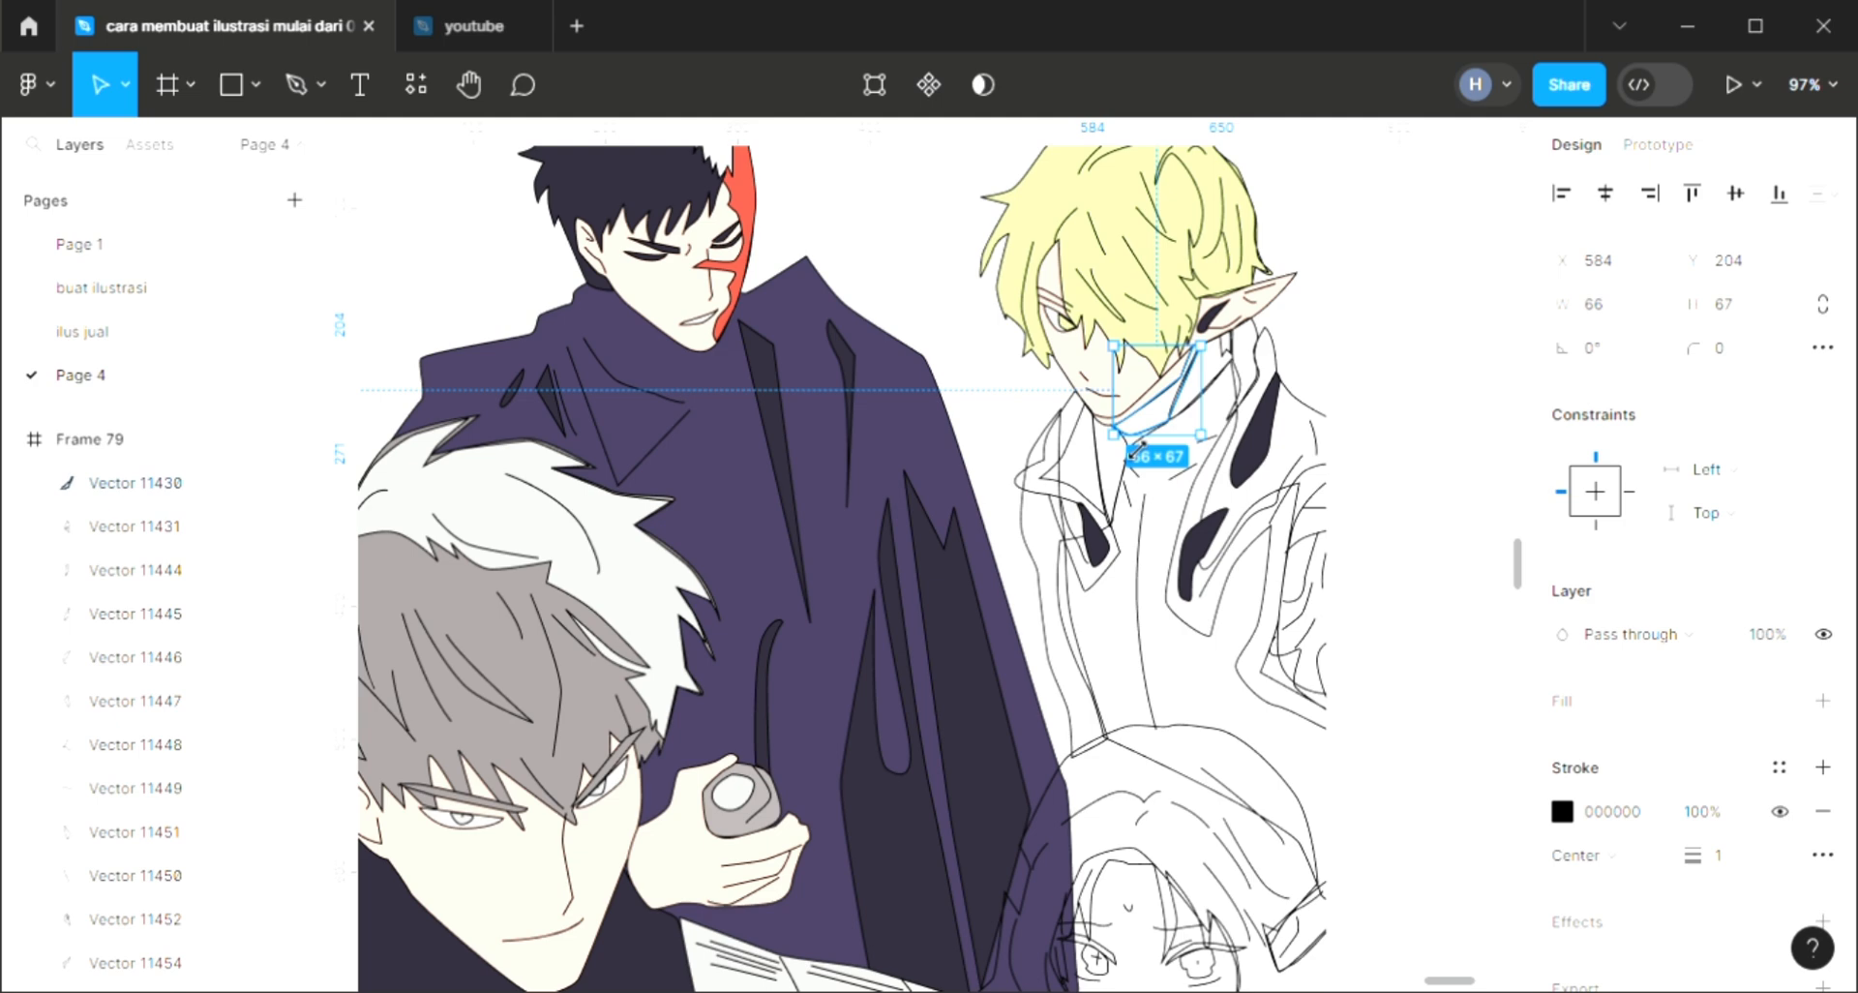
pyautogui.click(1823, 701)
pyautogui.press('i')
pyautogui.click(1007, 693)
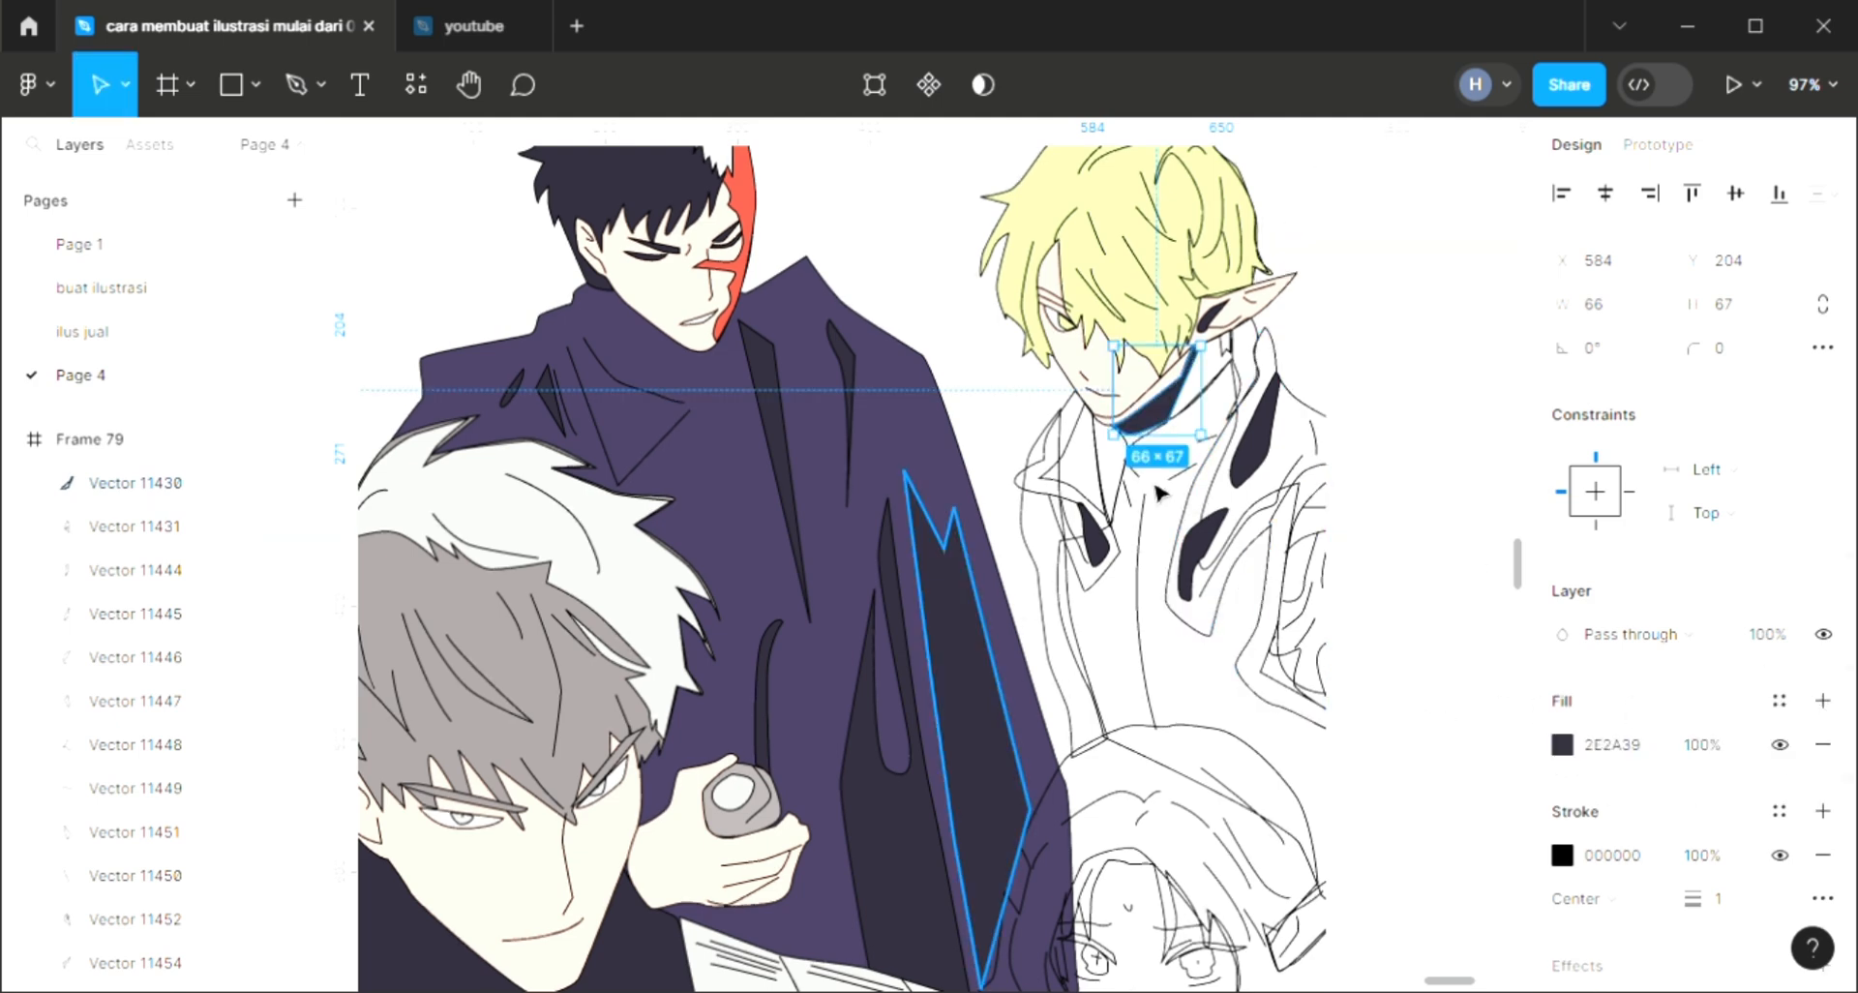
# Step: Fill the tiny hair strand just below the pointed ear with the yellow sampled from his hair
pyautogui.click(1225, 345)
pyautogui.click(1823, 701)
pyautogui.press('i')
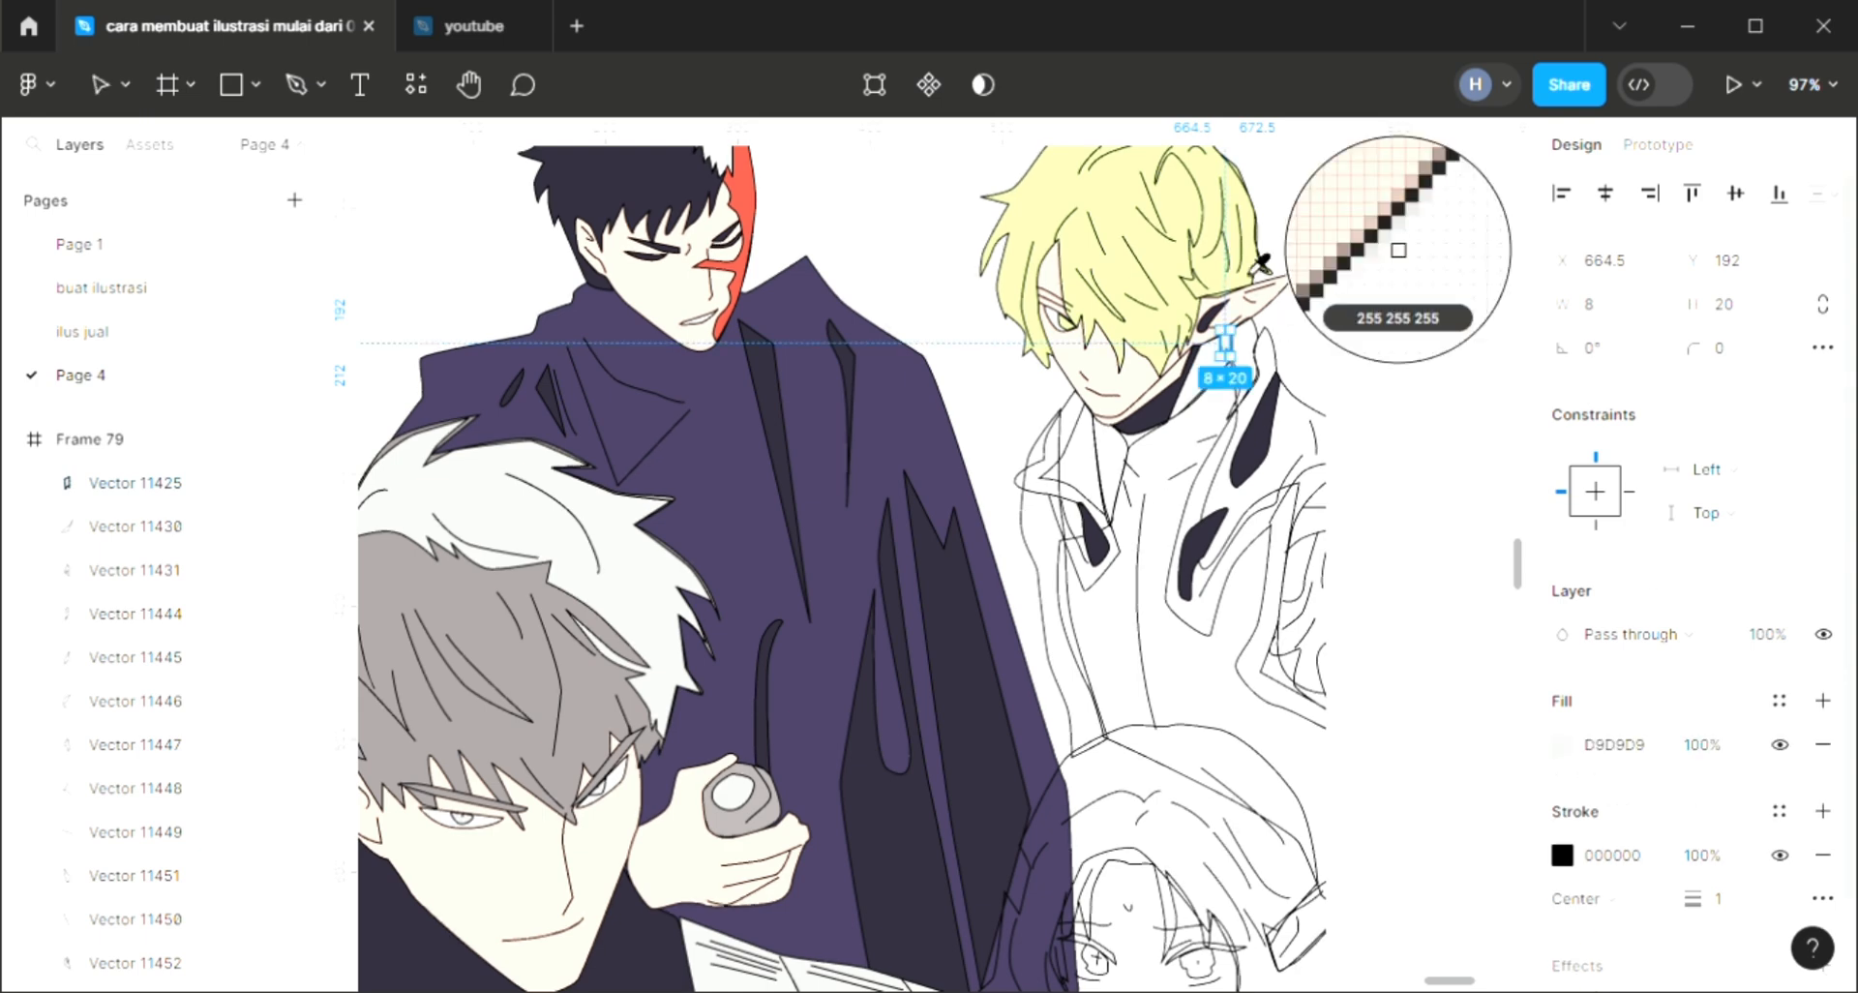
pyautogui.press('Escape')
pyautogui.press('Escape')
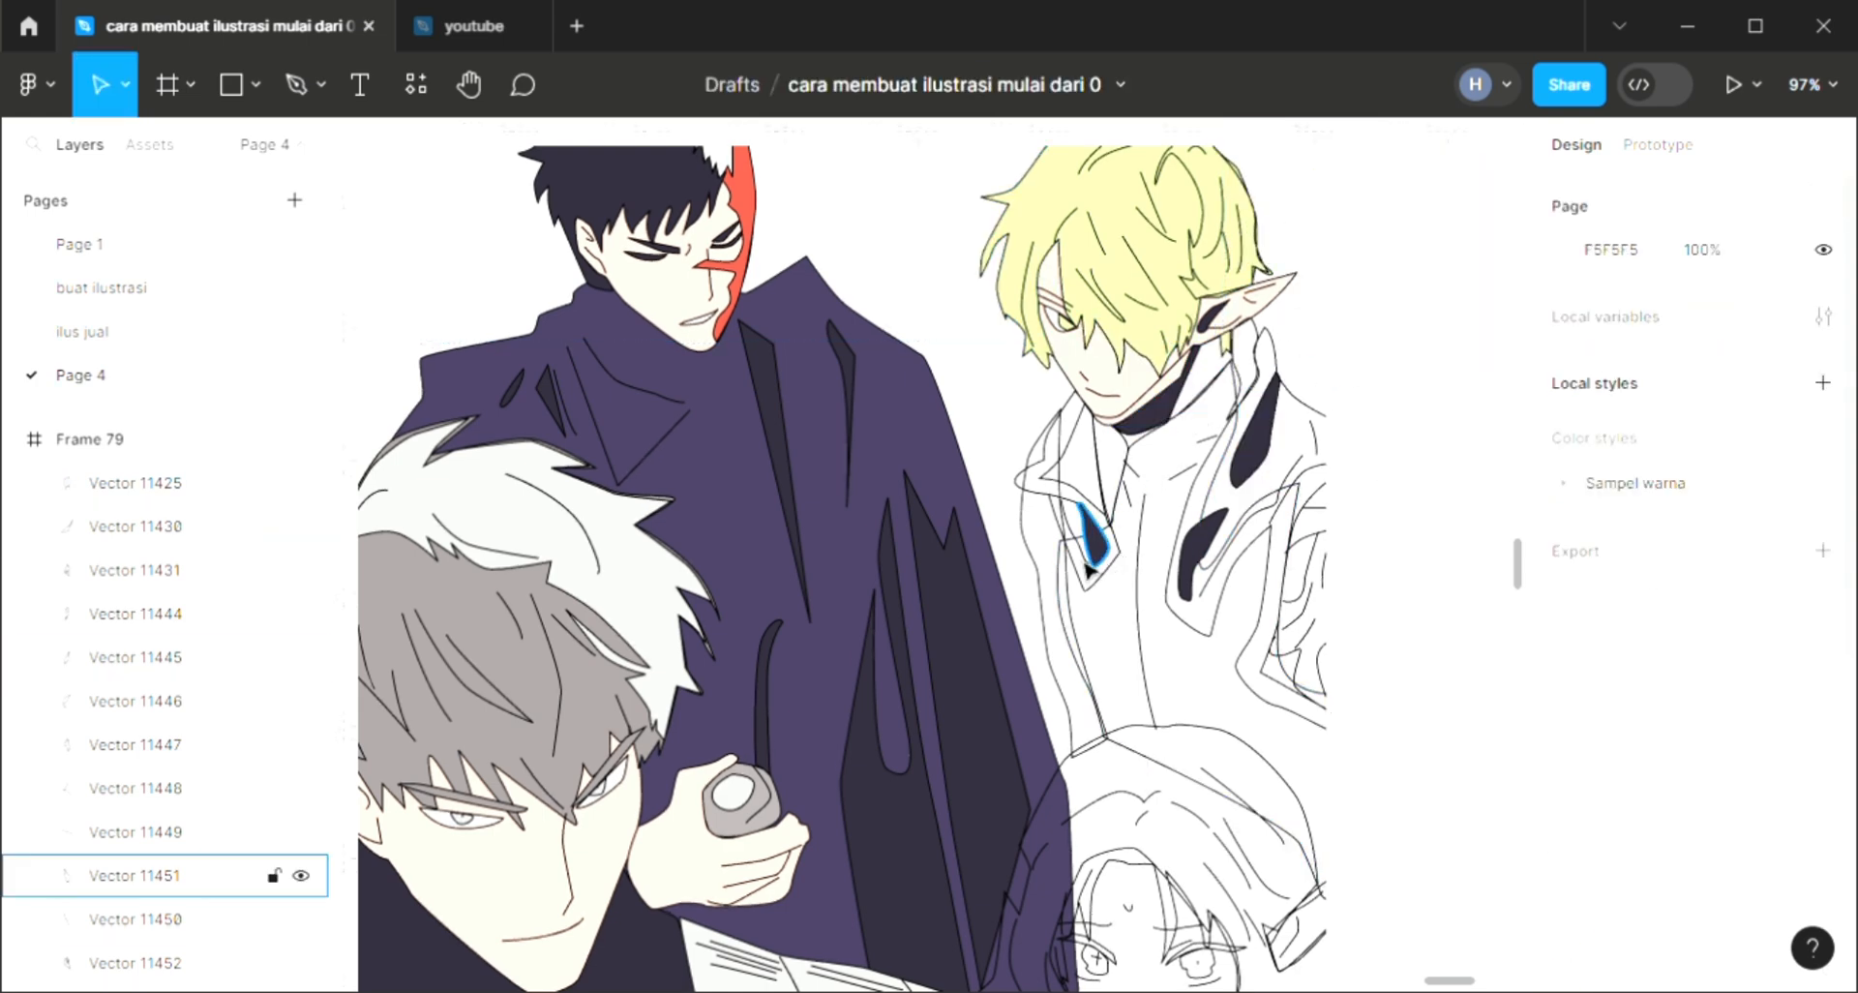
# Step: Fill the long arm shape beside the lapel with skin colour FFE2D3 sampled from the pointed ear
pyautogui.click(1034, 549)
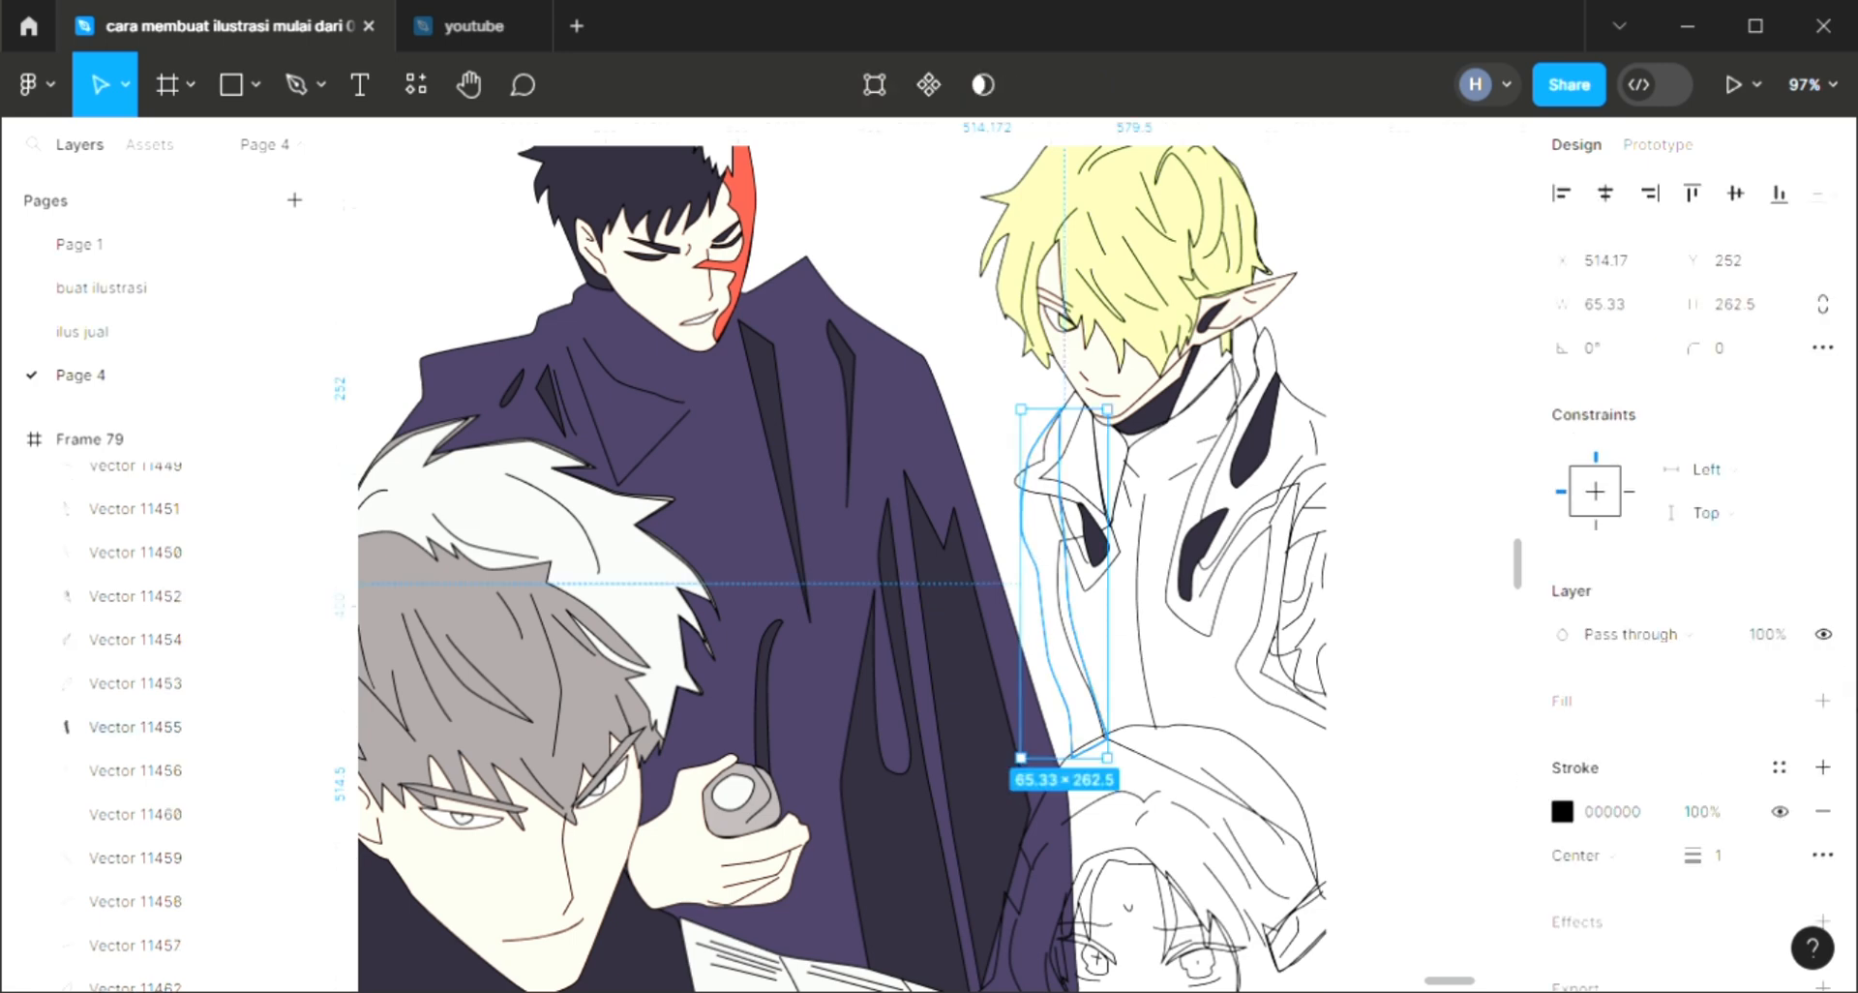
pyautogui.click(1823, 701)
pyautogui.press('i')
pyautogui.click(1384, 261)
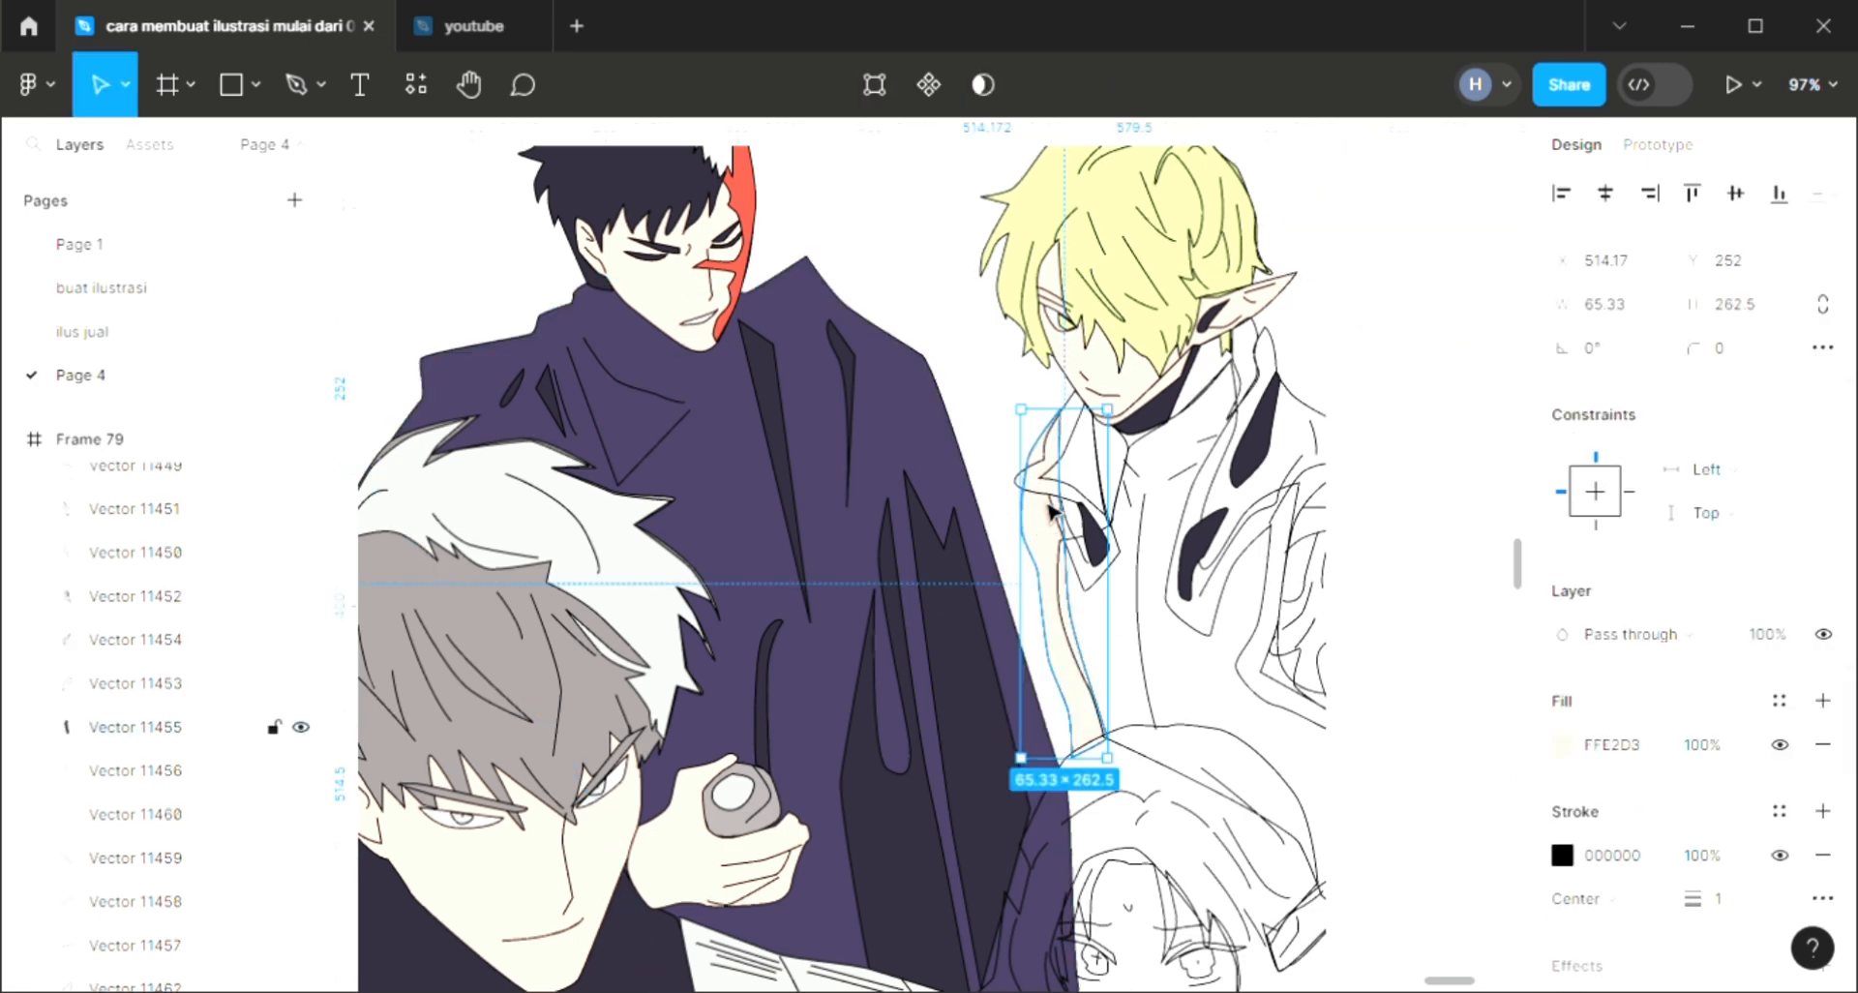
# Step: Fill the lapel shape with tan E5C38F sampled from the palette swatches and send it to the back behind its fold
pyautogui.click(1053, 474)
pyautogui.click(1823, 701)
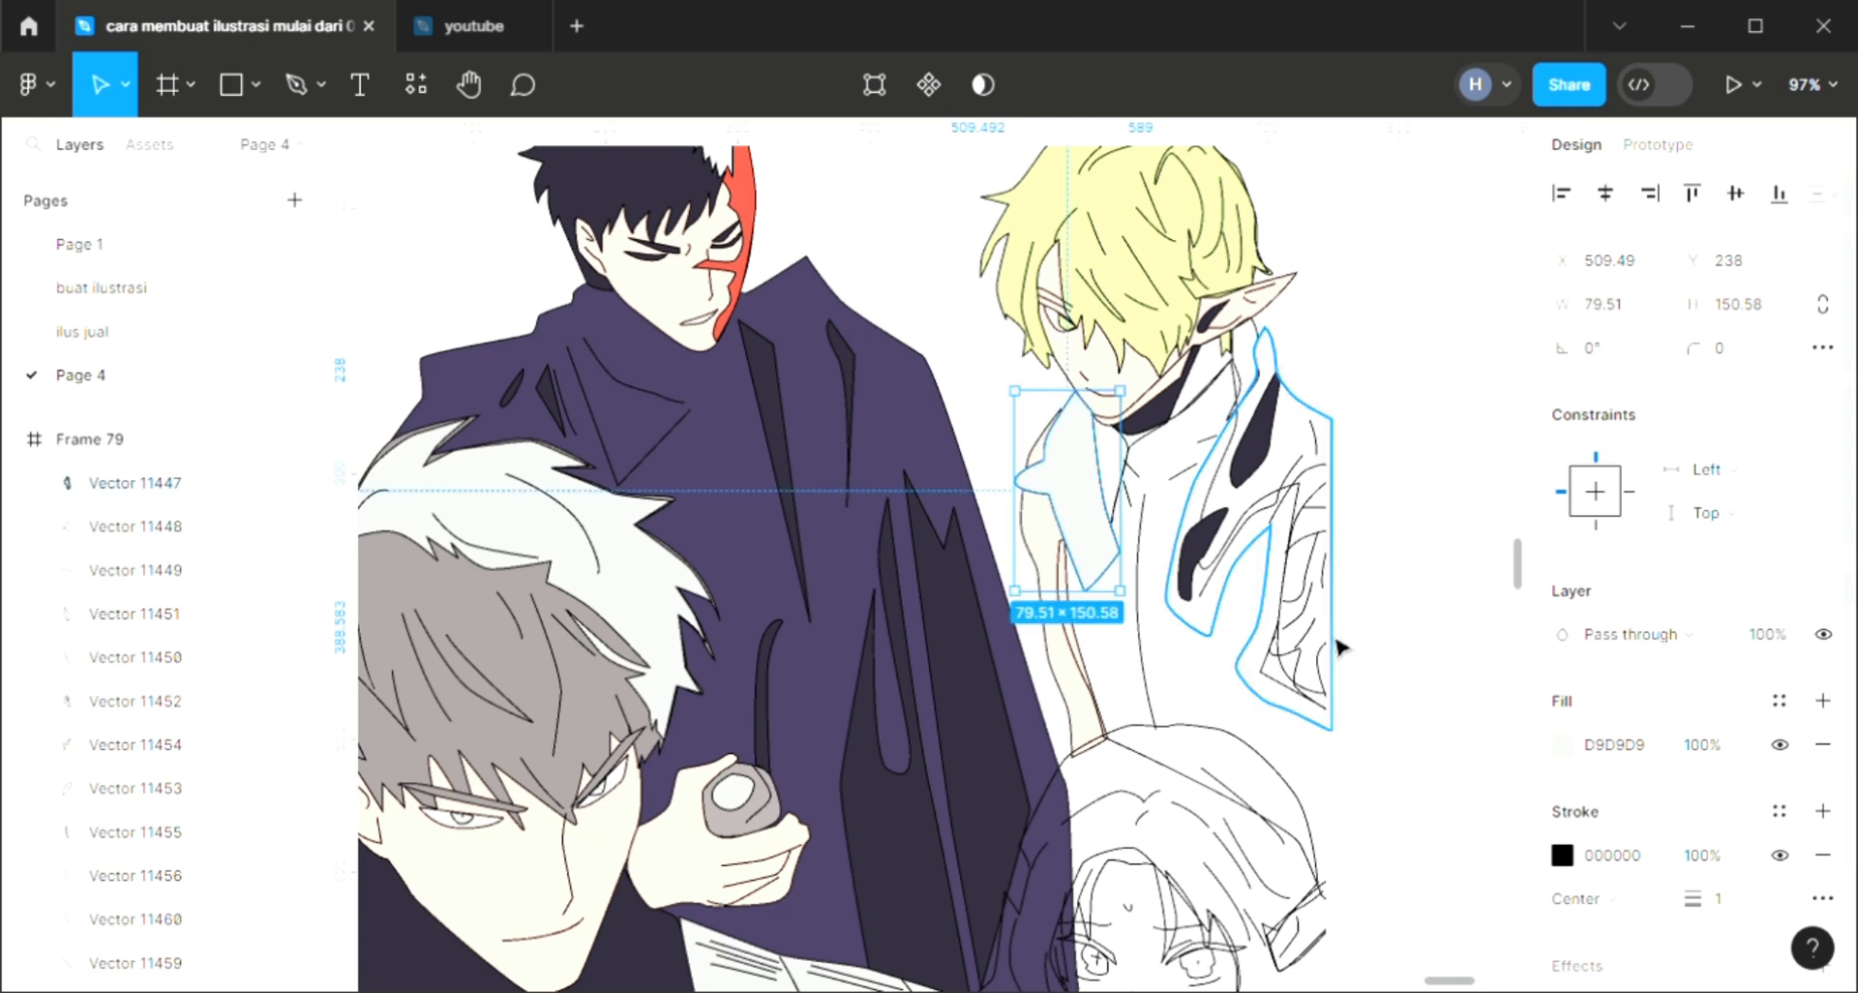
pyautogui.press('i')
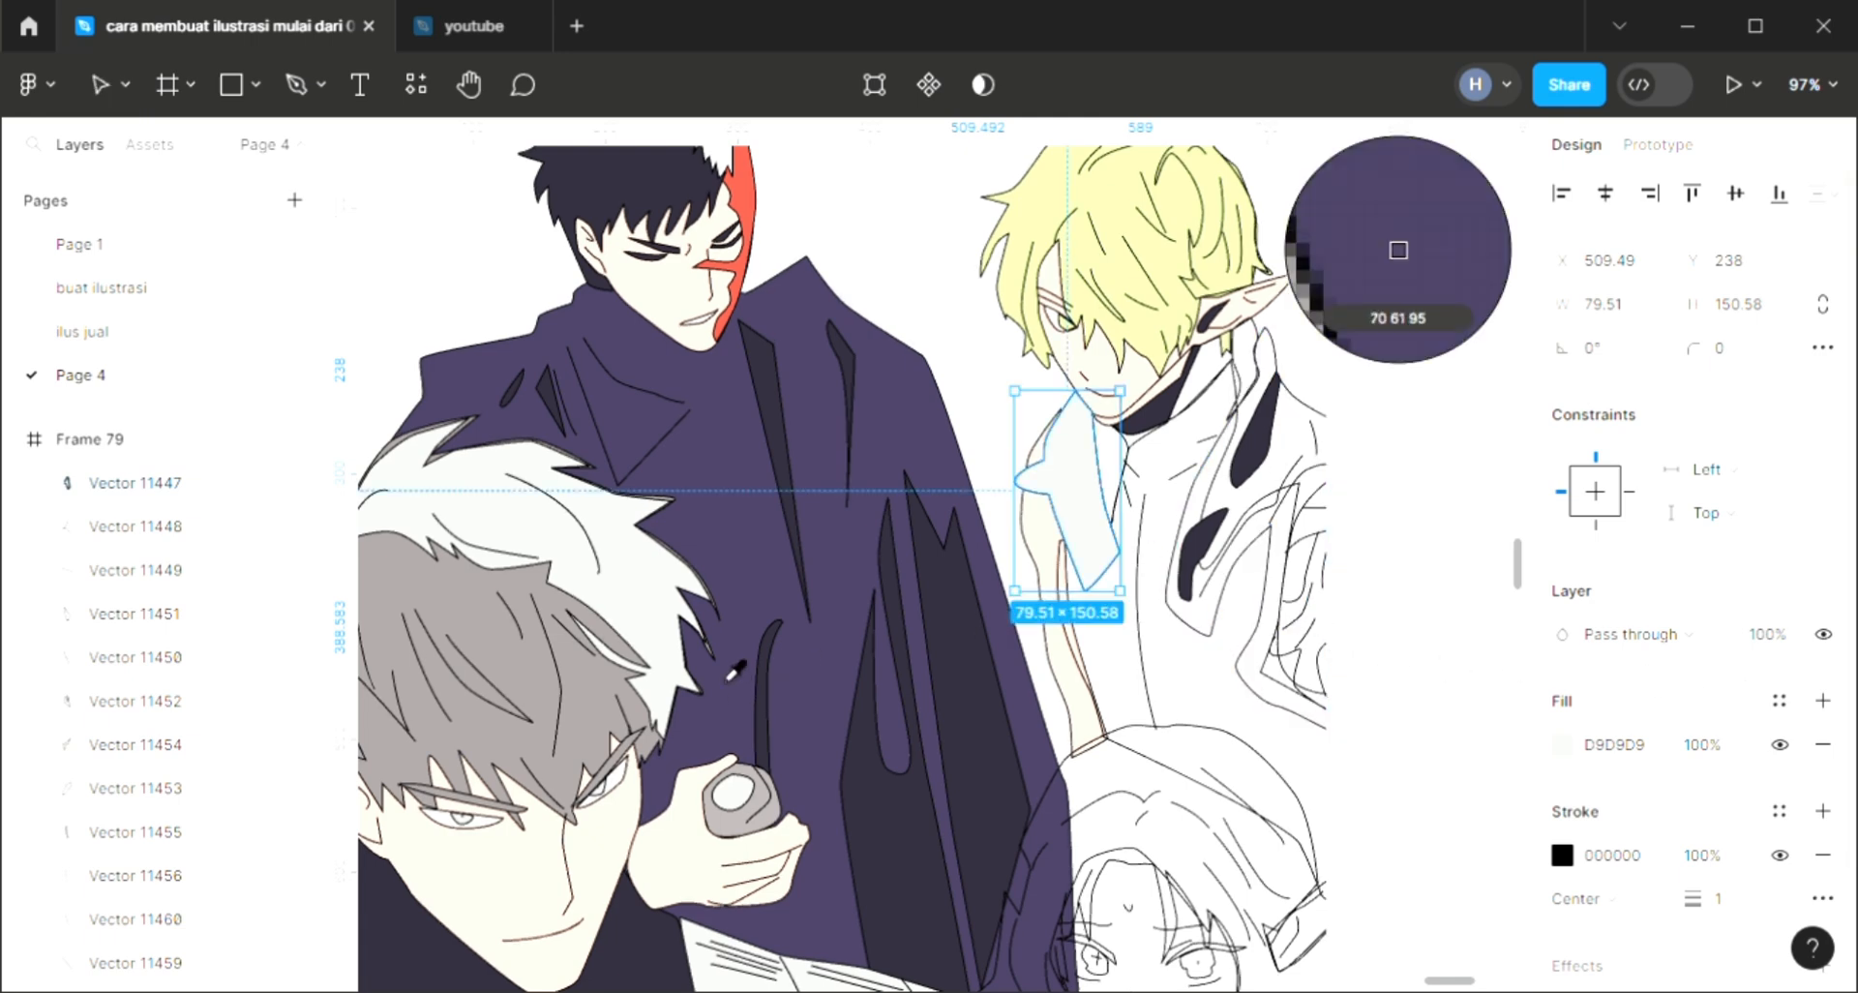
pyautogui.scroll(-1, 734, 726)
pyautogui.hscroll(-2, 734, 726)
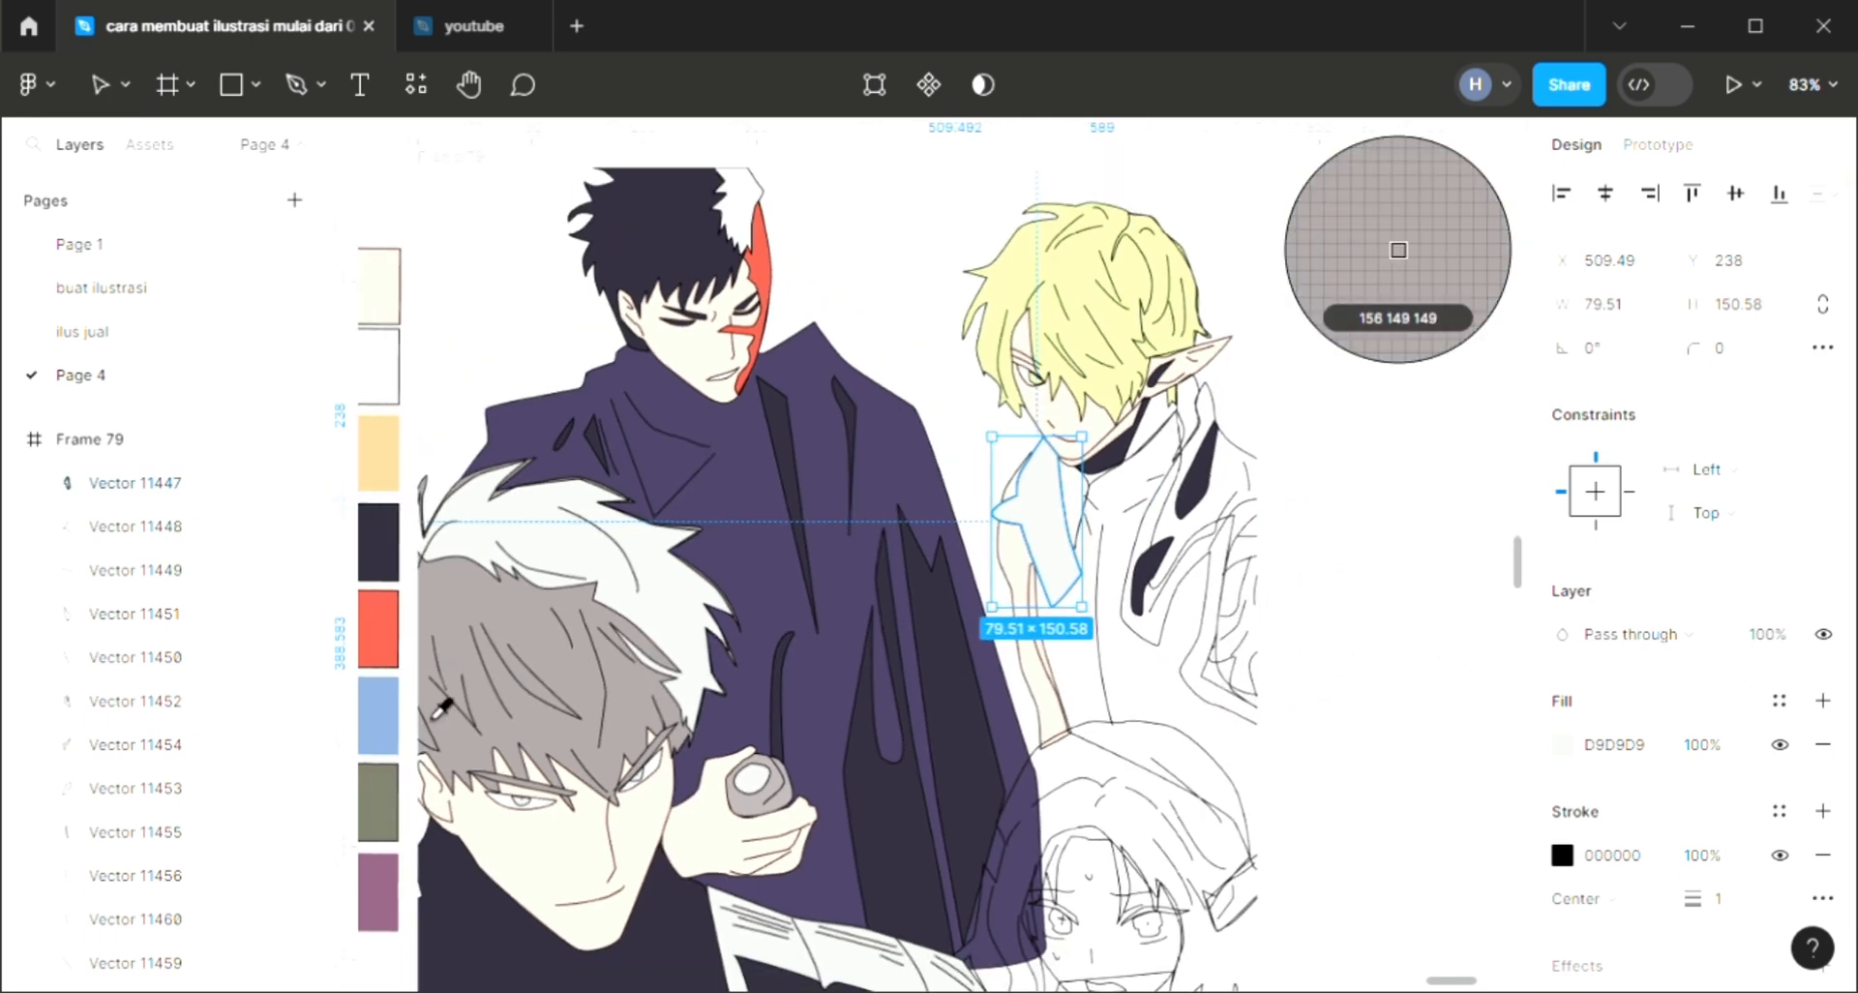
pyautogui.click(816, 582)
pyautogui.scroll(2, 1322, 610)
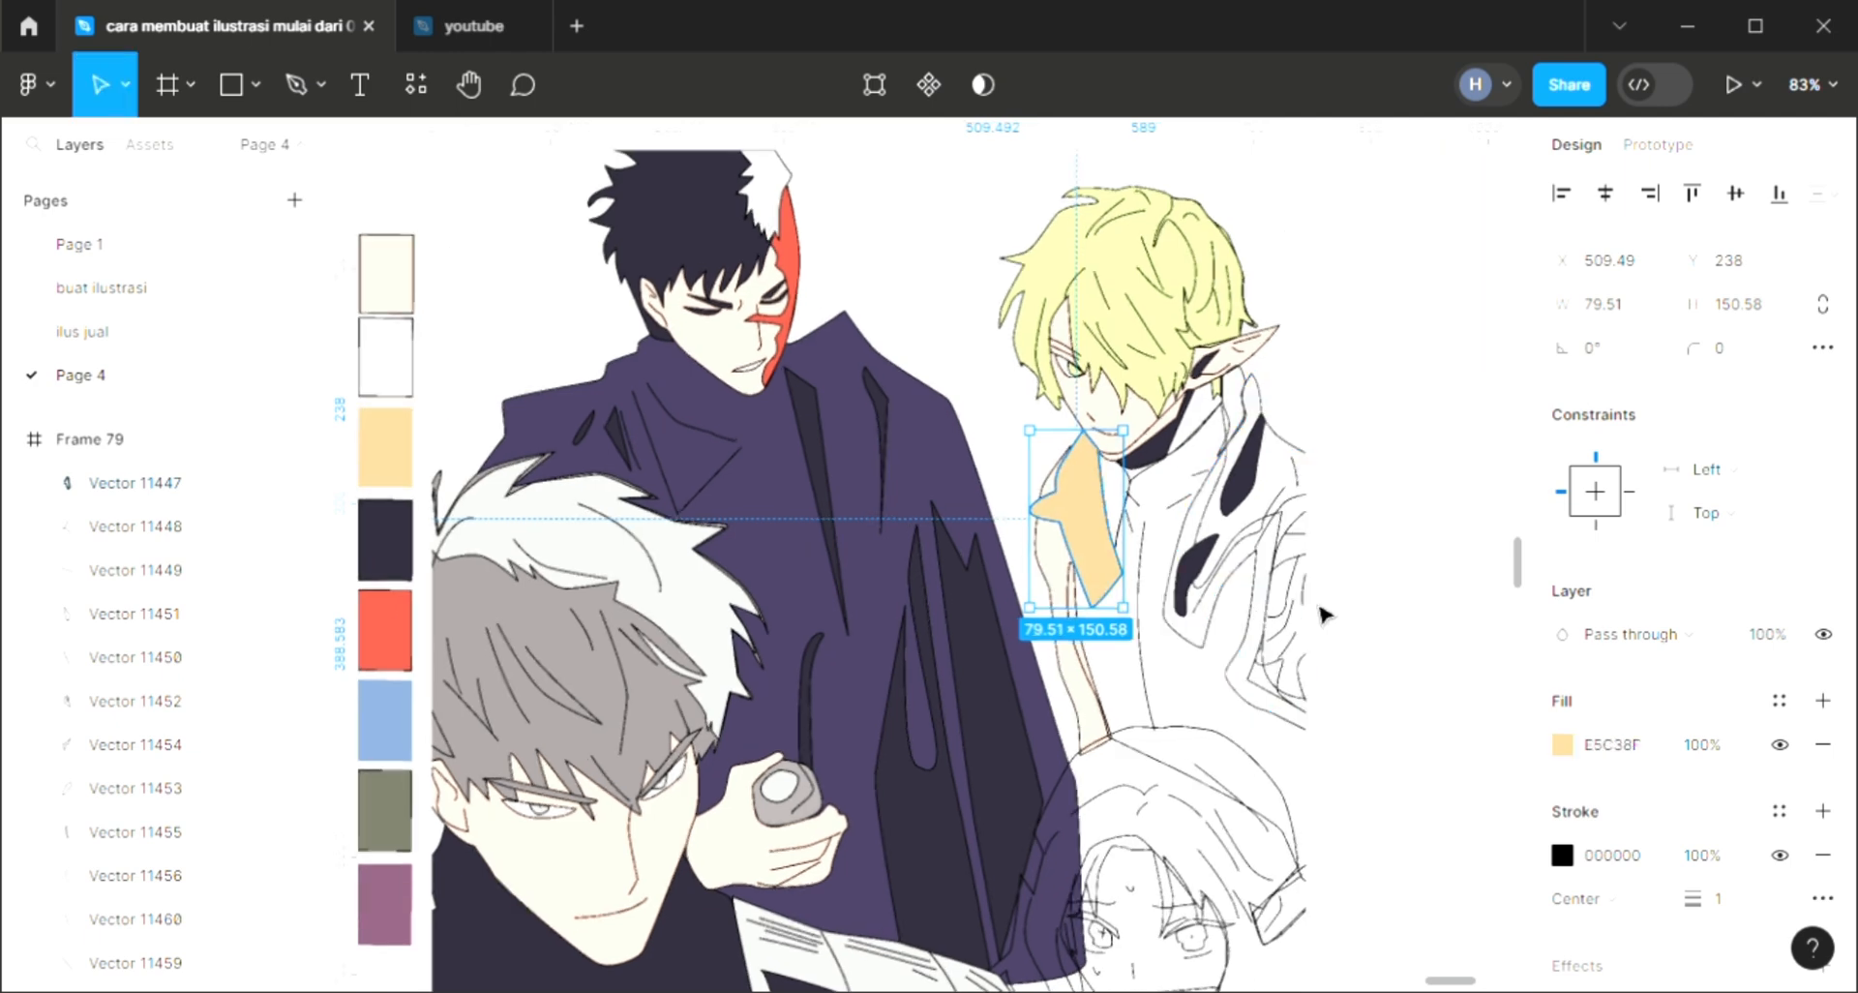
pyautogui.press('[')
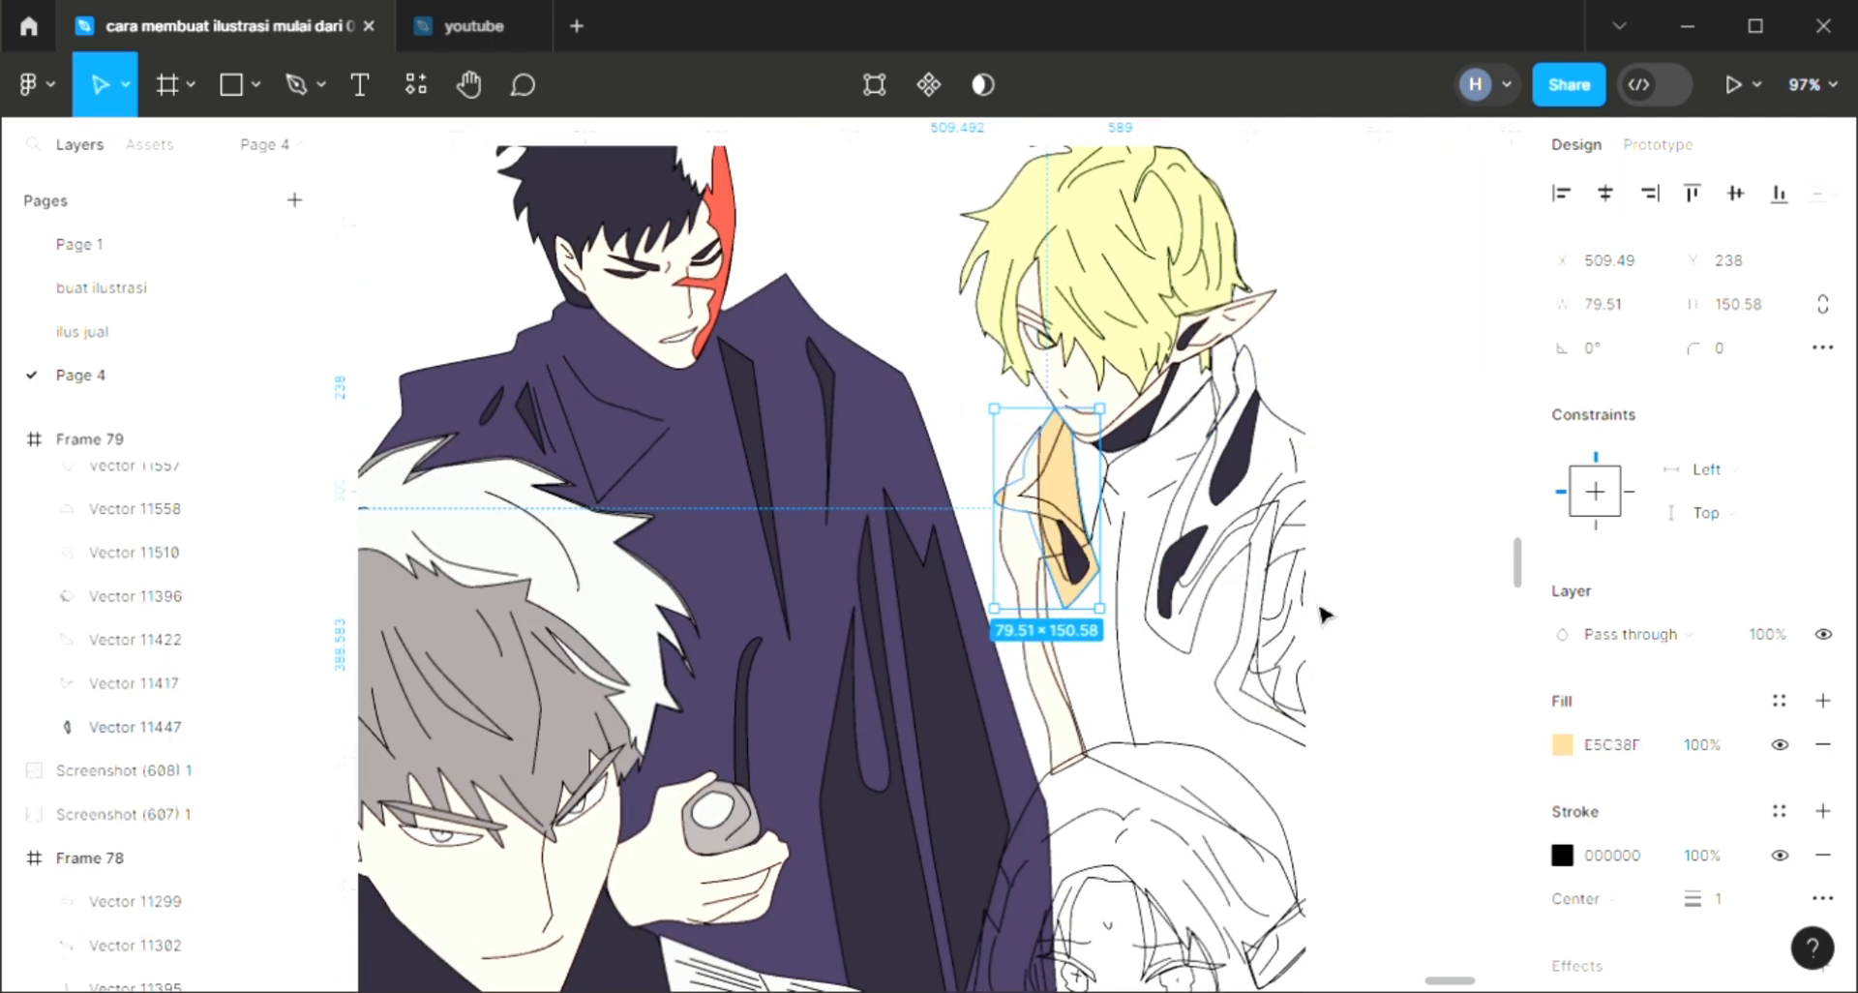
# Step: Send the skin-coloured arm shape to the back behind the tan lapel
pyautogui.click(1038, 687)
pyautogui.press('[')
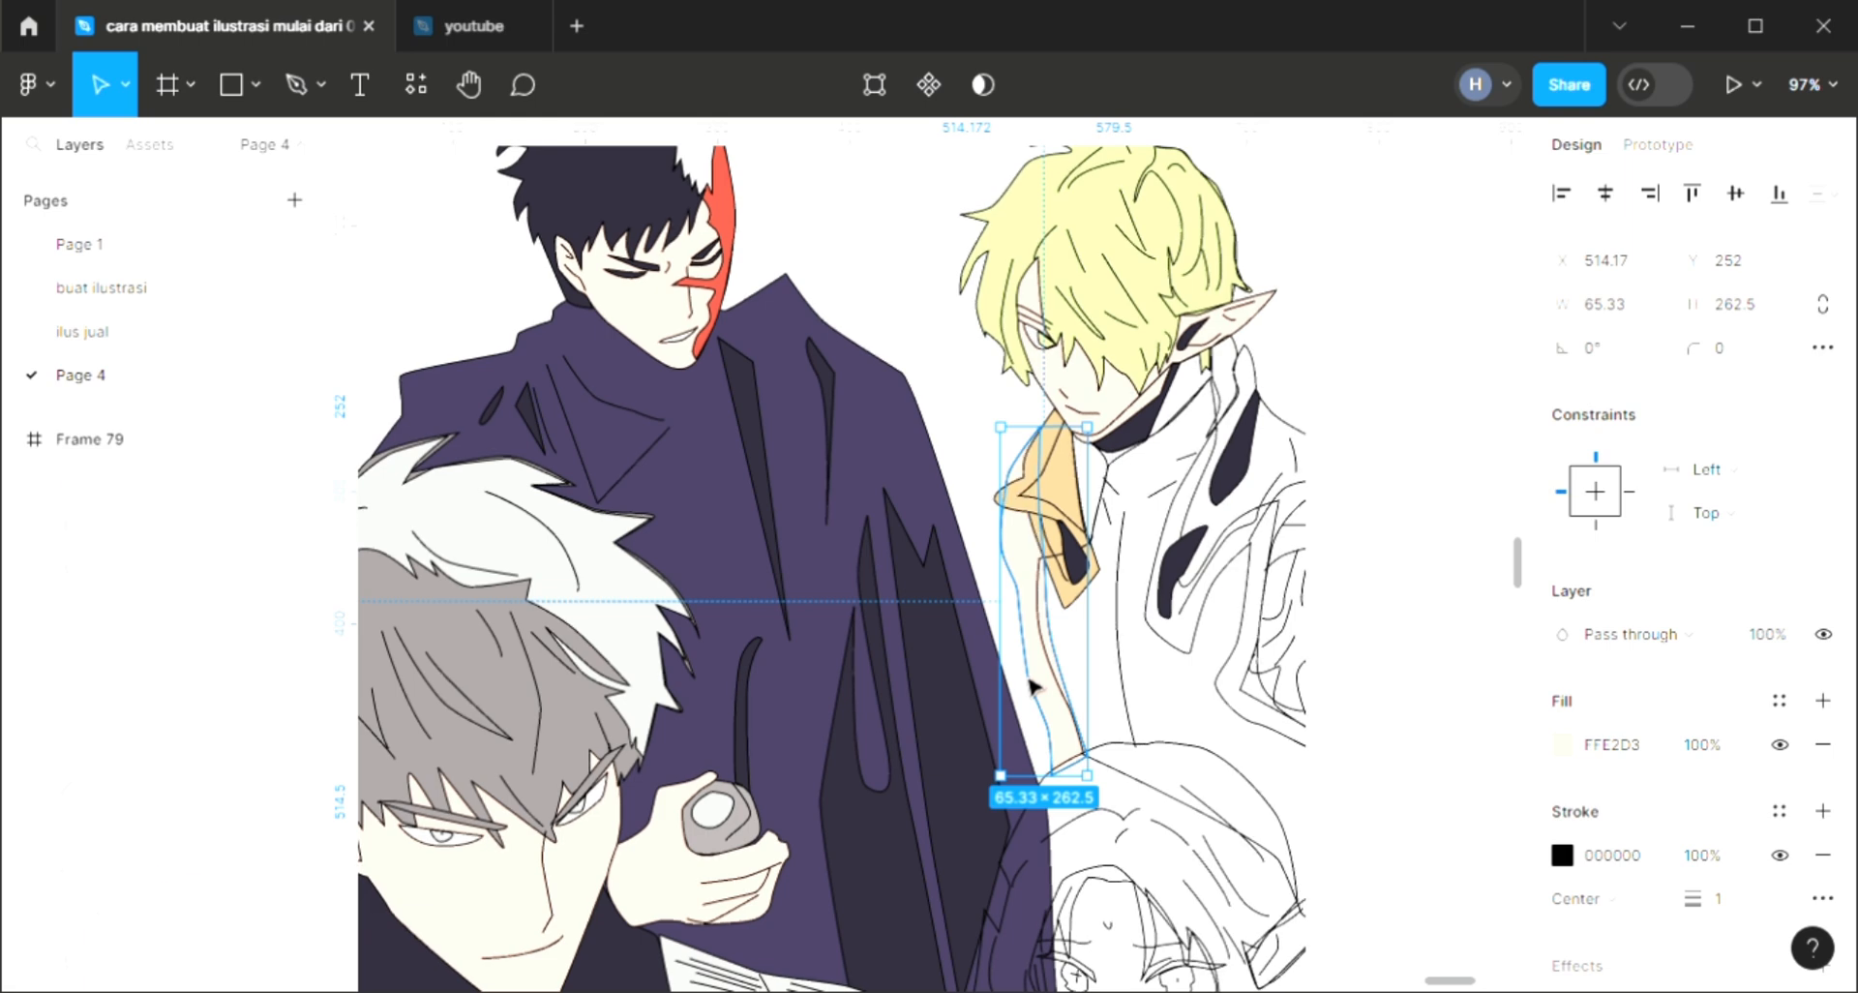
pyautogui.click(1358, 353)
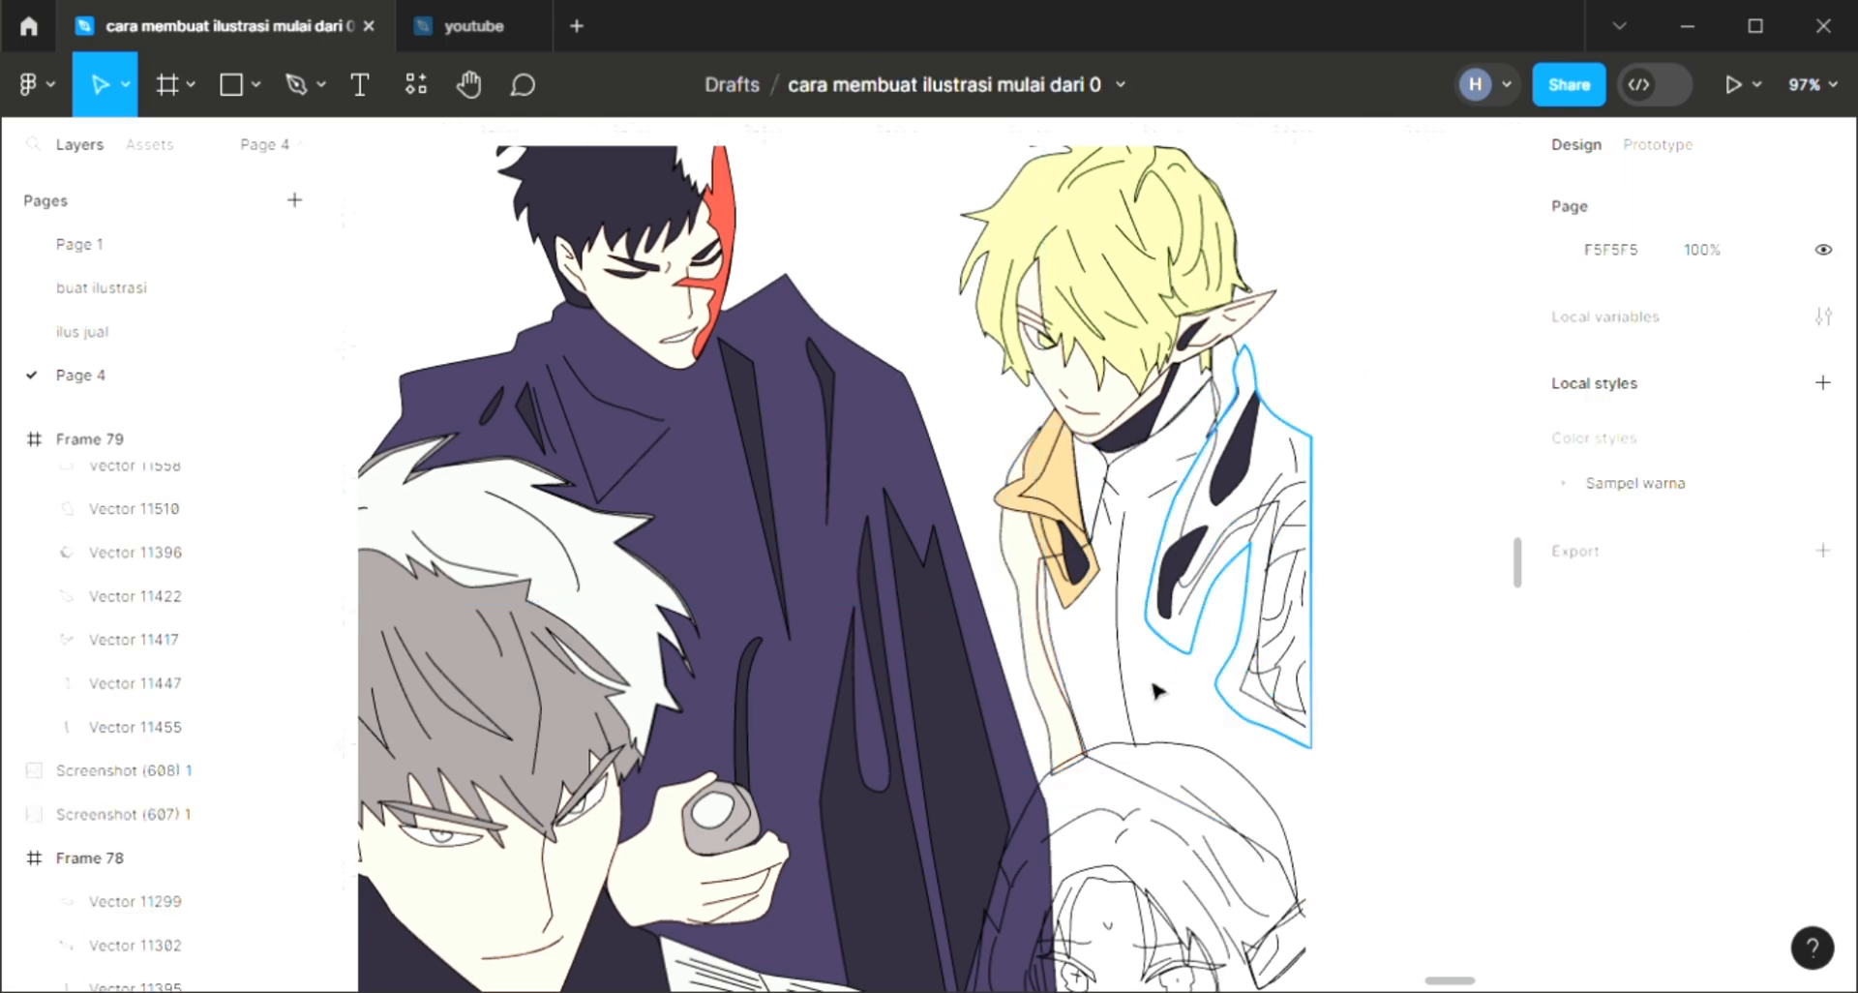
# Step: Fill the jacket's large shoulder and sleeve shape with tan E5C38F sampled from the lapel
pyautogui.click(1322, 471)
pyautogui.click(1823, 703)
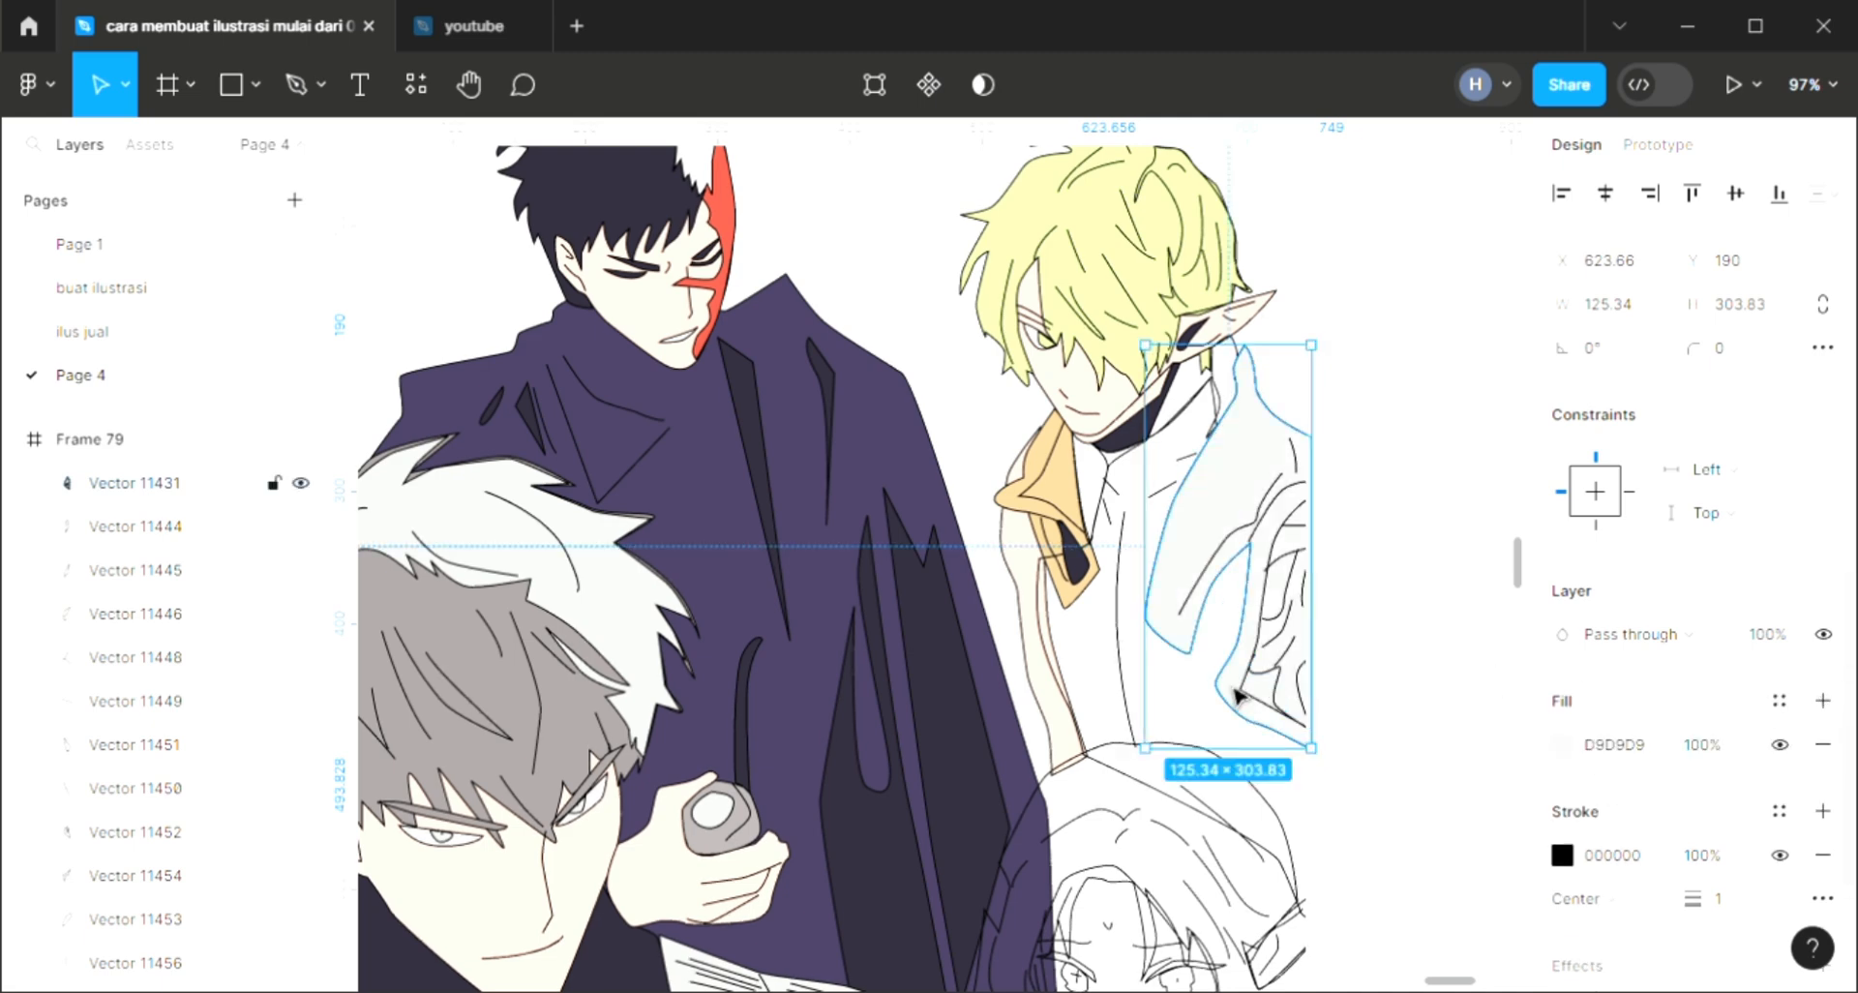
pyautogui.press('i')
pyautogui.click(1055, 467)
pyautogui.click(1358, 467)
# Step: Fill the narrow inner collar shape behind the neck with dark 2E2A39 sampled from the neck shadow
pyautogui.scroll(6, 1239, 385)
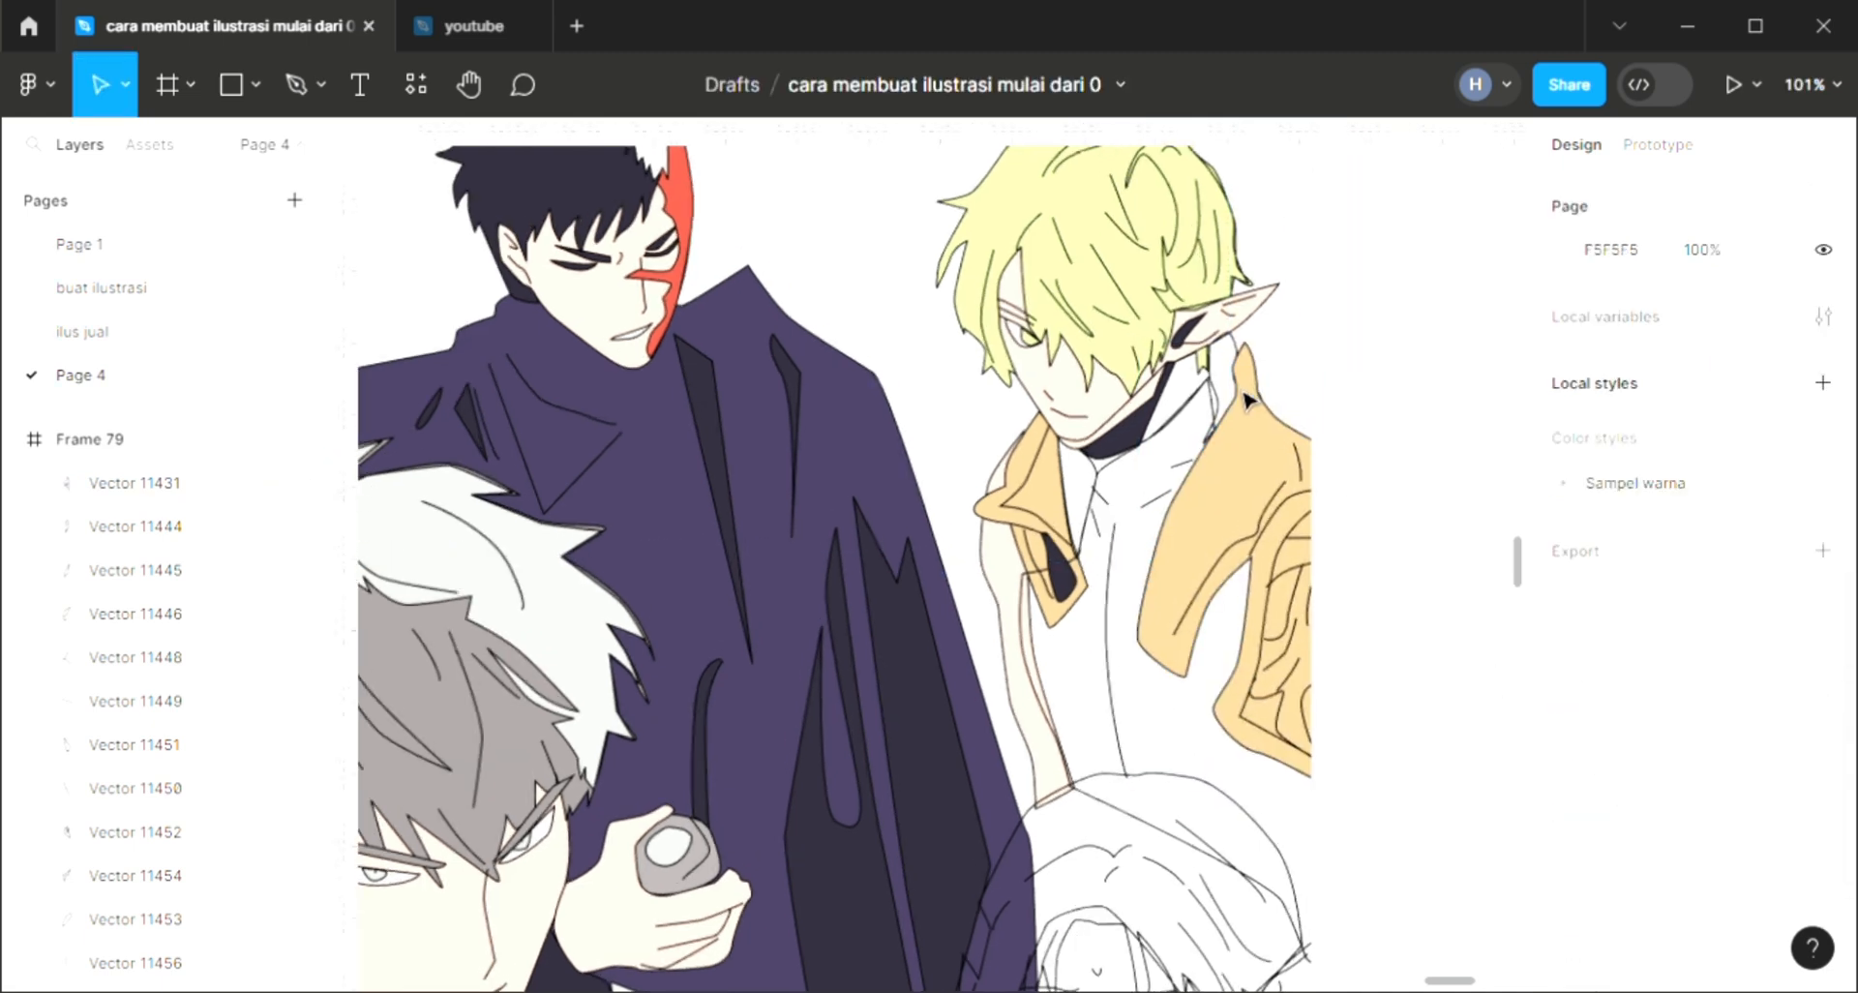
pyautogui.click(1240, 329)
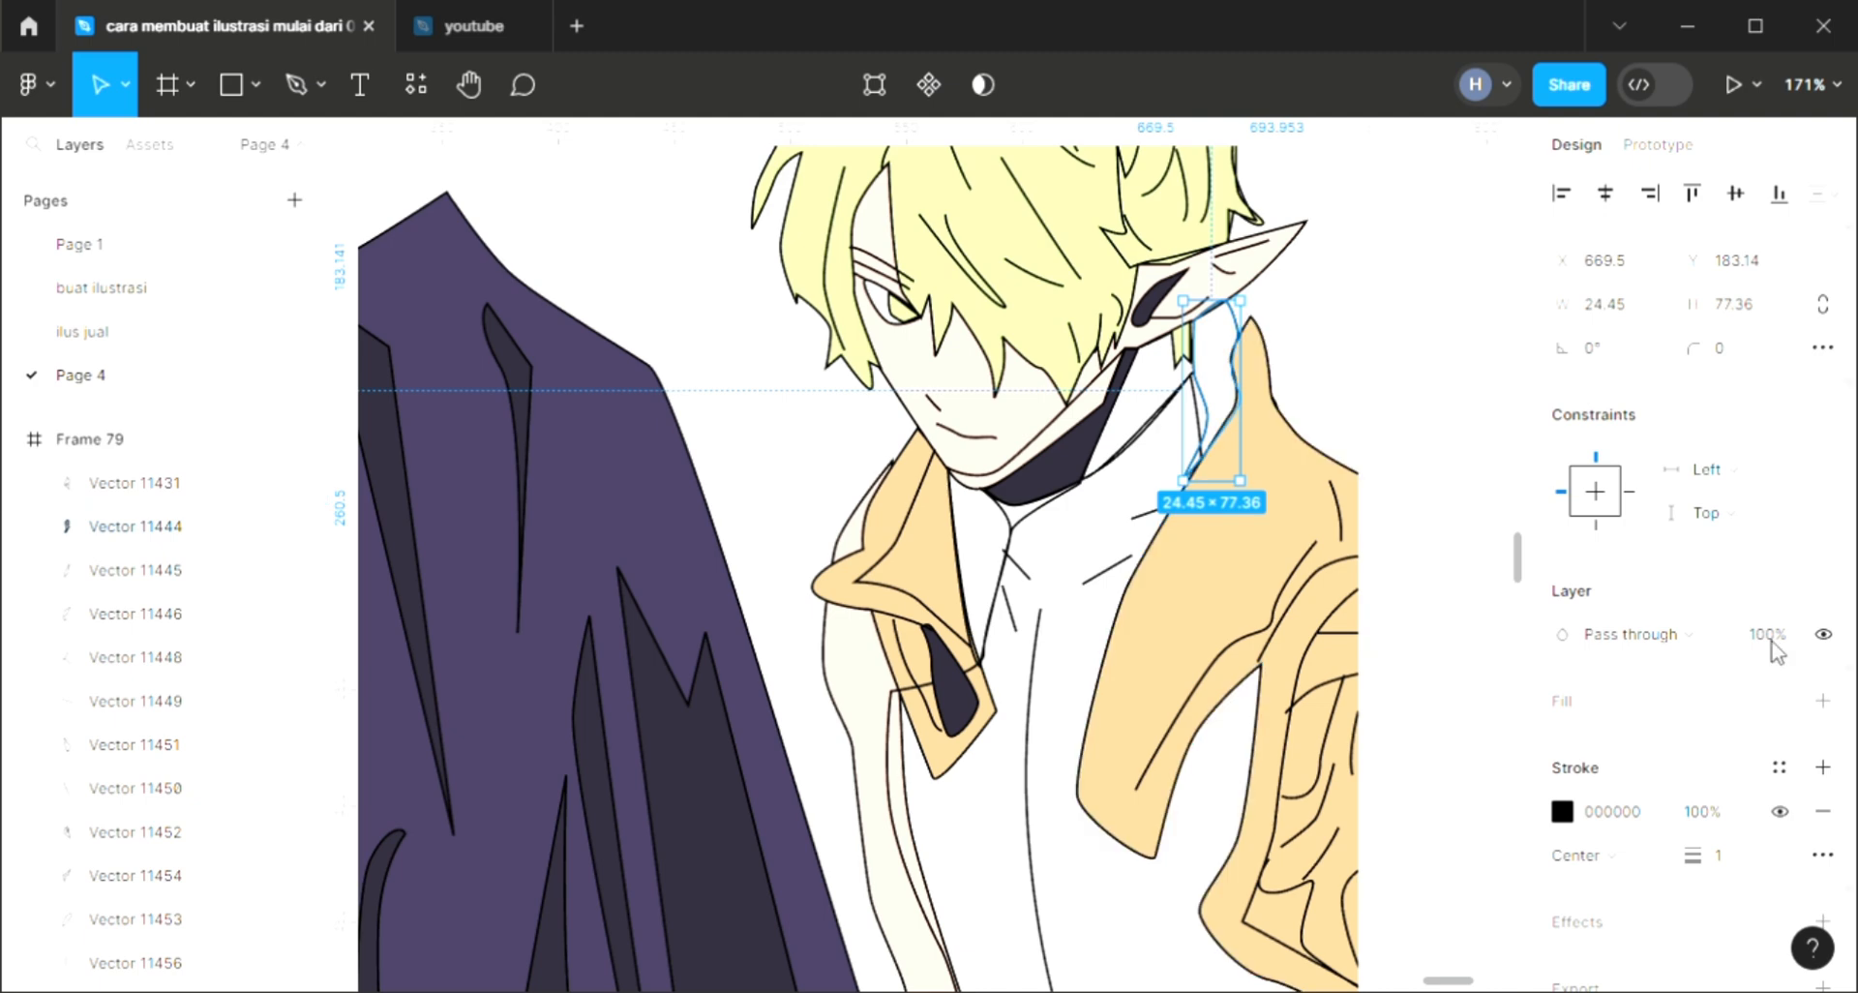
pyautogui.click(1823, 701)
pyautogui.press('i')
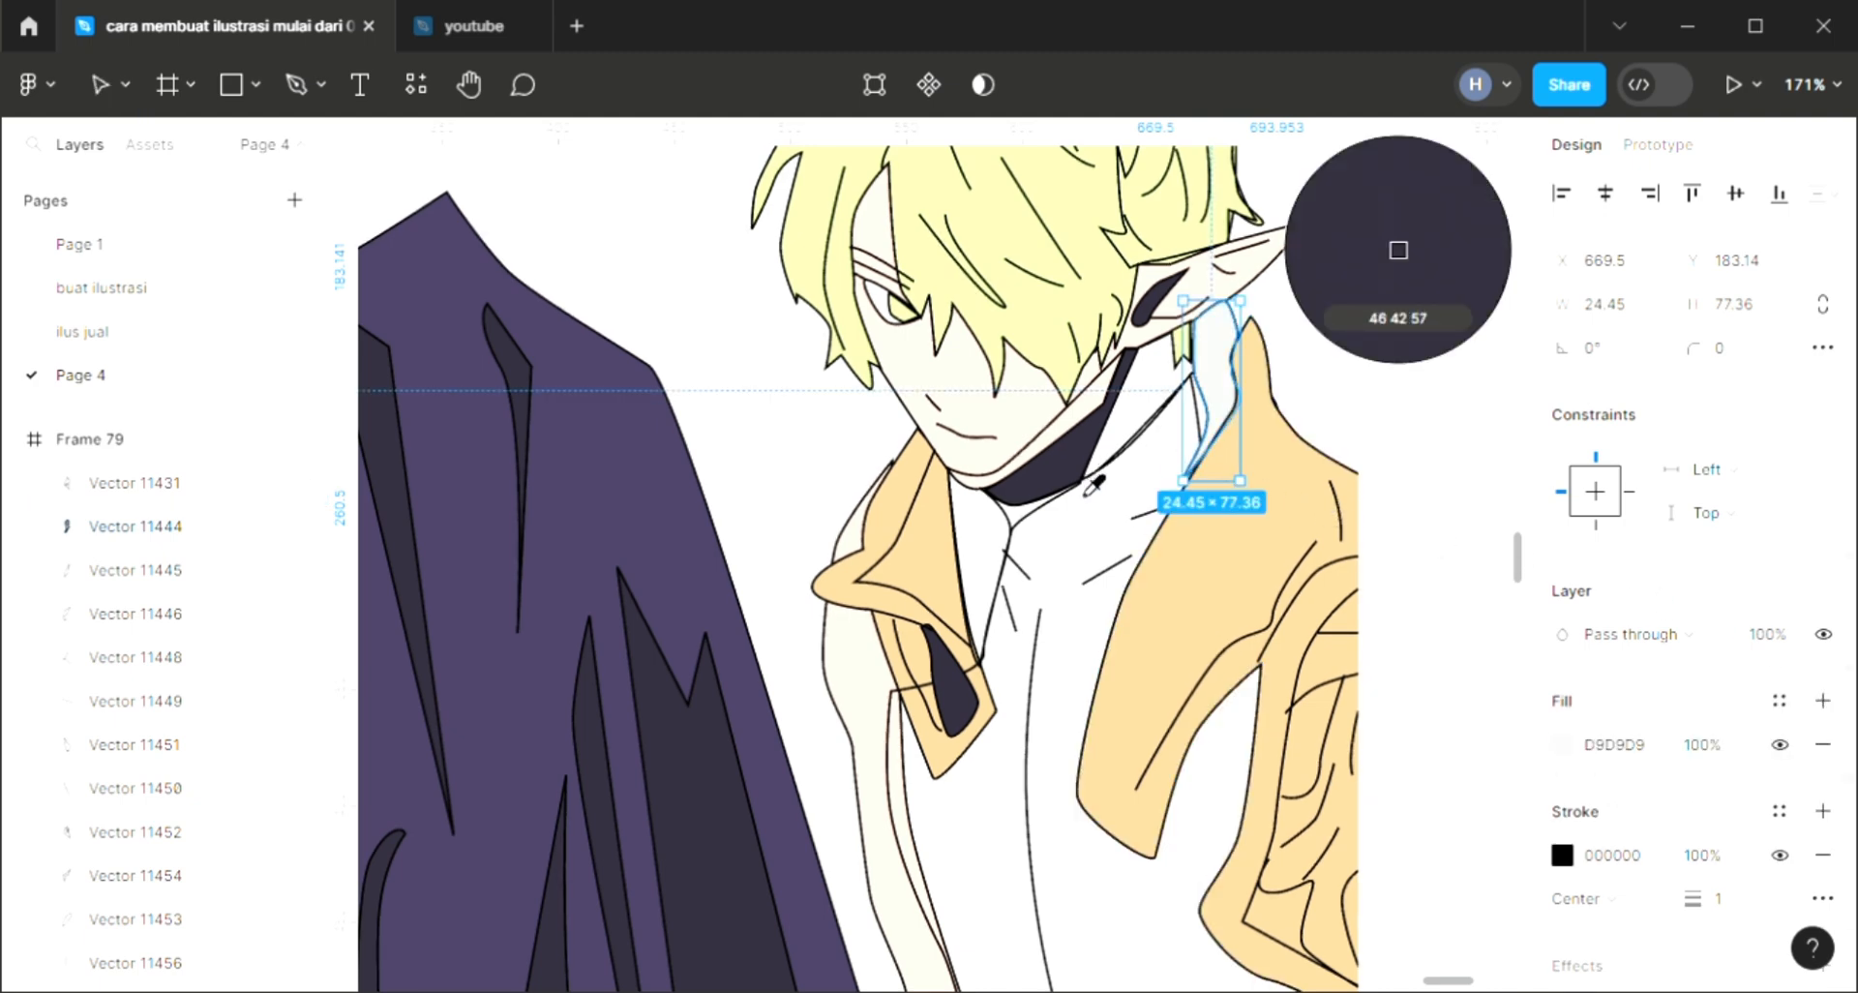
pyautogui.click(1121, 484)
pyautogui.press('Escape')
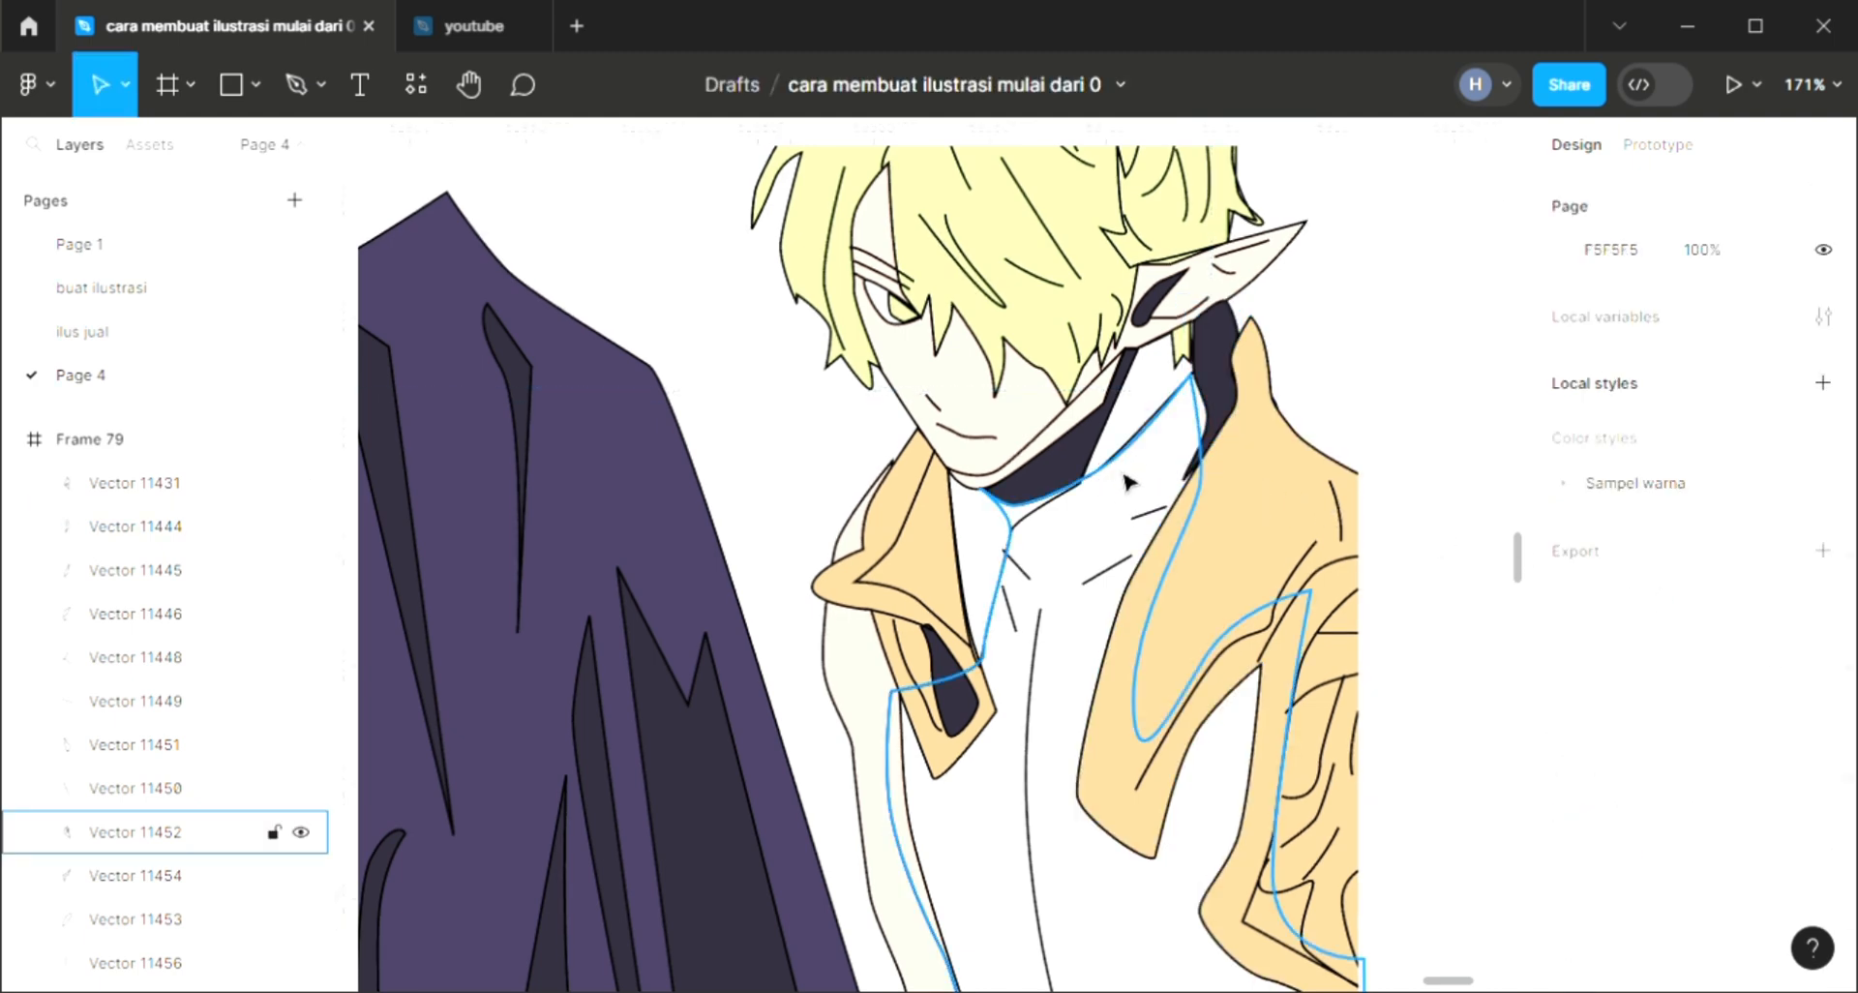
# Step: Fill the shirt shape with olive green 727564 sampled from the palette swatches and send it to the back behind the jacket
pyautogui.click(1122, 481)
pyautogui.click(1825, 704)
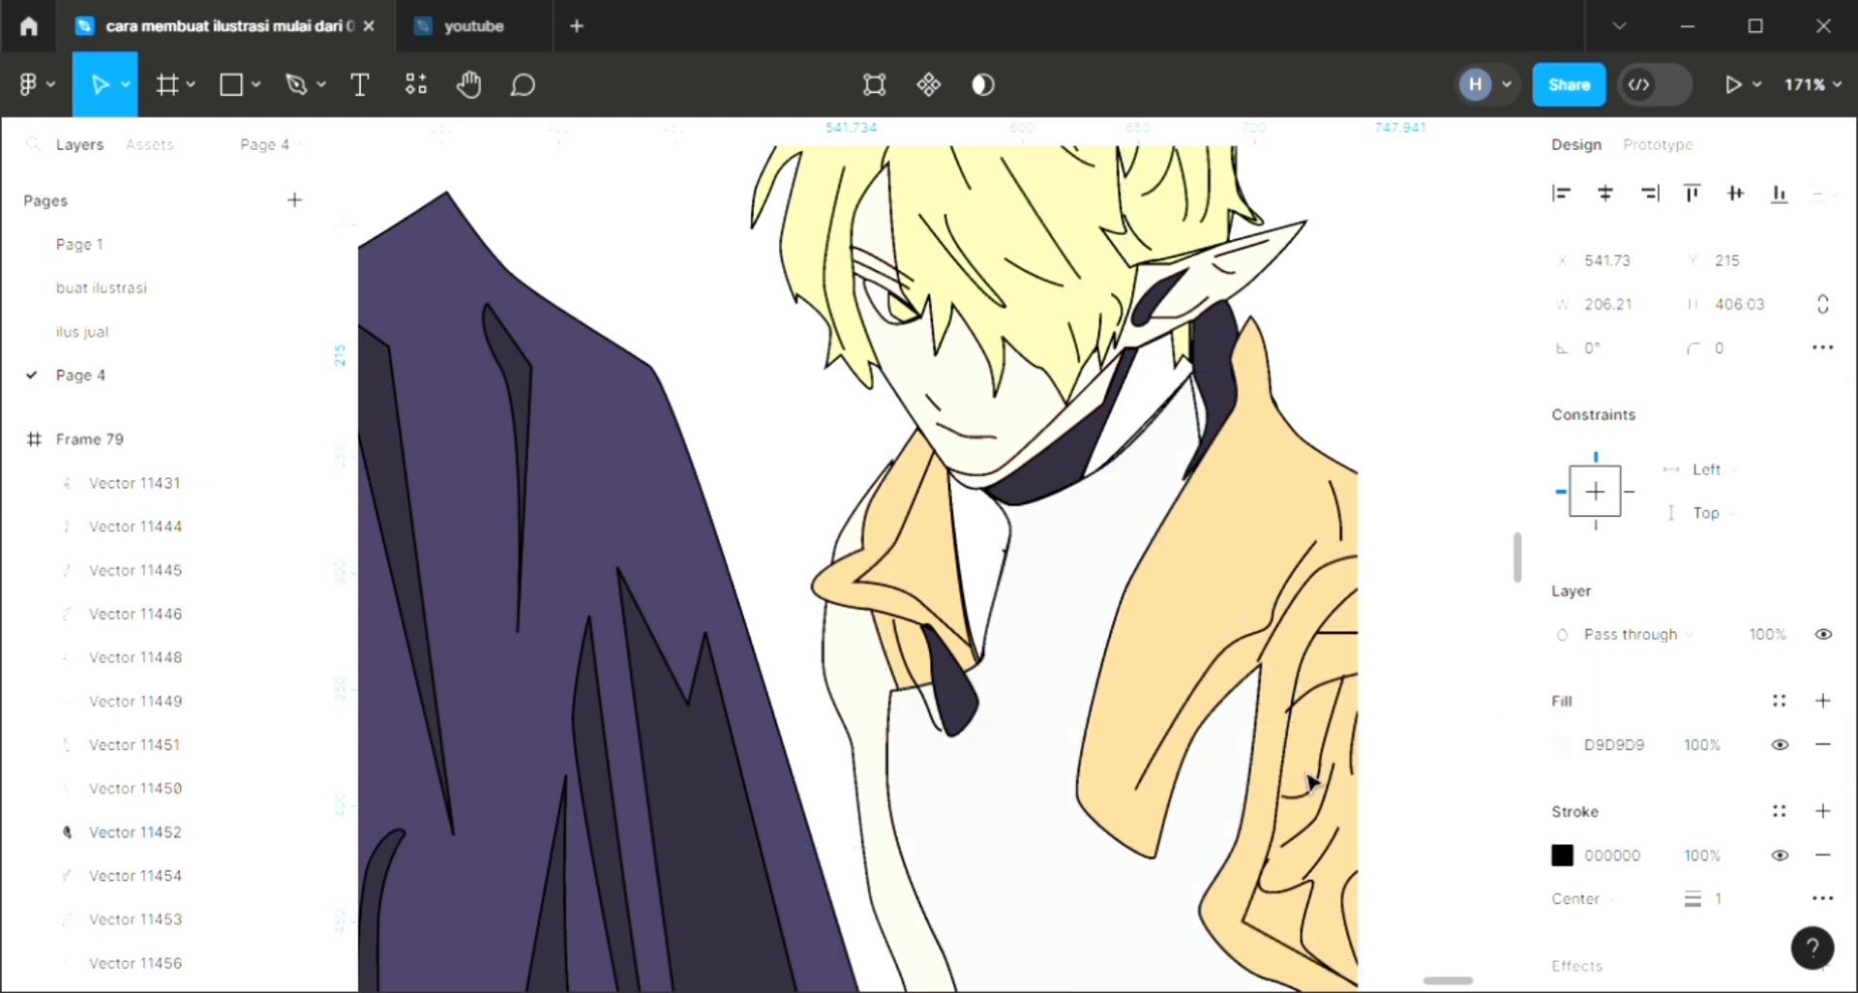
pyautogui.keyDown('ctrl'); pyautogui.scroll(-5, 1259, 760); pyautogui.keyUp('ctrl')
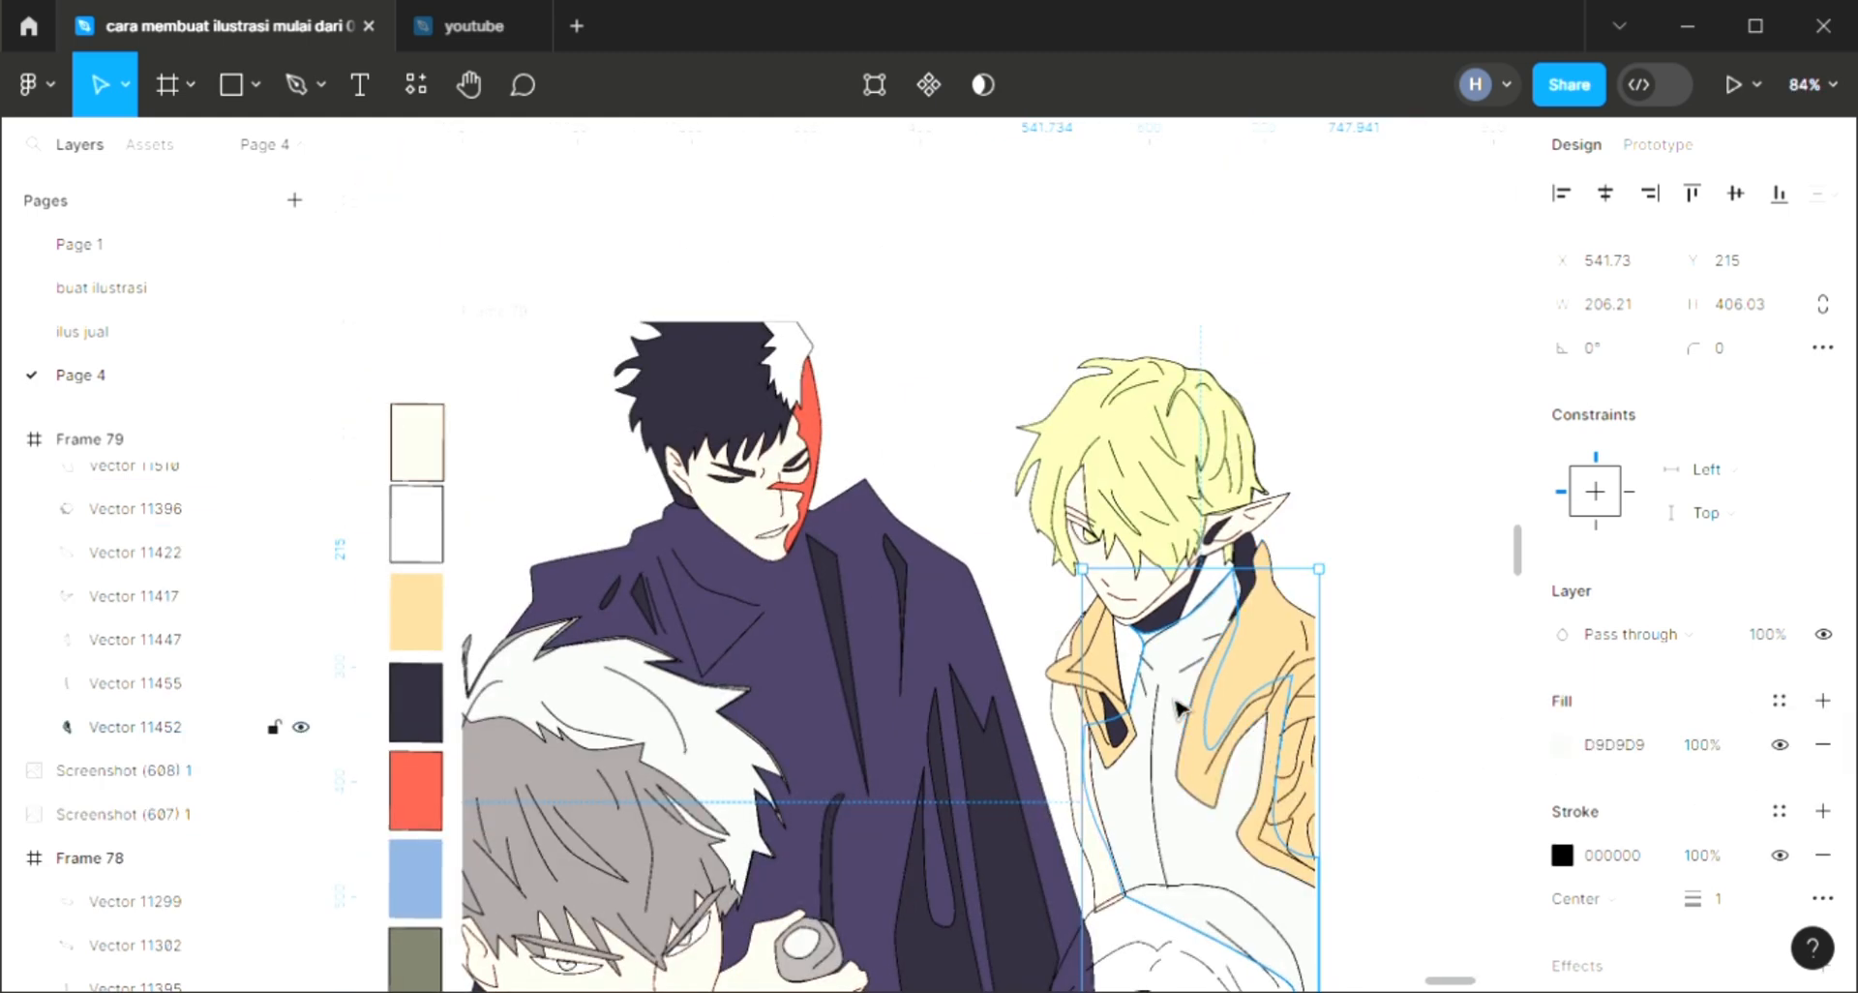
pyautogui.press('i')
pyautogui.scroll(-2, 440, 871)
pyautogui.click(426, 885)
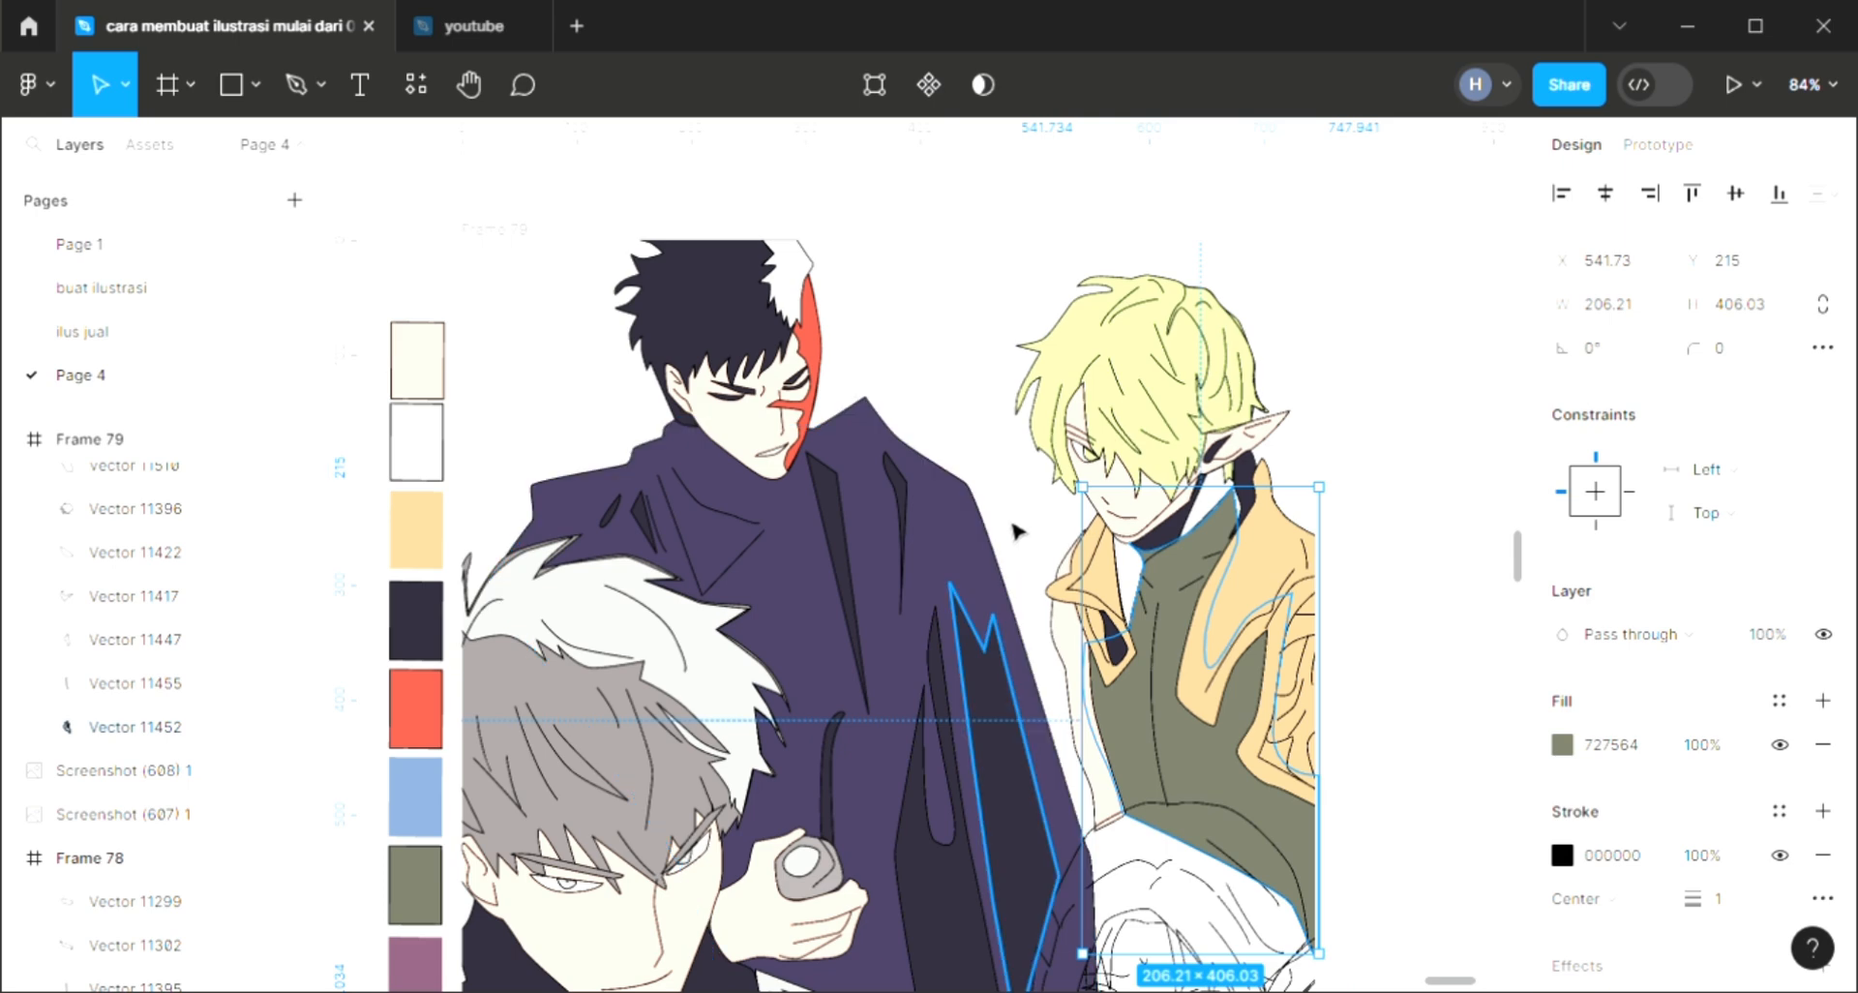
pyautogui.press('Escape')
# Step: Fill the shape running from the man's chin down to the collar V with the dark colour sampled from the neck shadow
pyautogui.keyDown('ctrl'); pyautogui.scroll(3, 1122, 474); pyautogui.keyUp('ctrl')
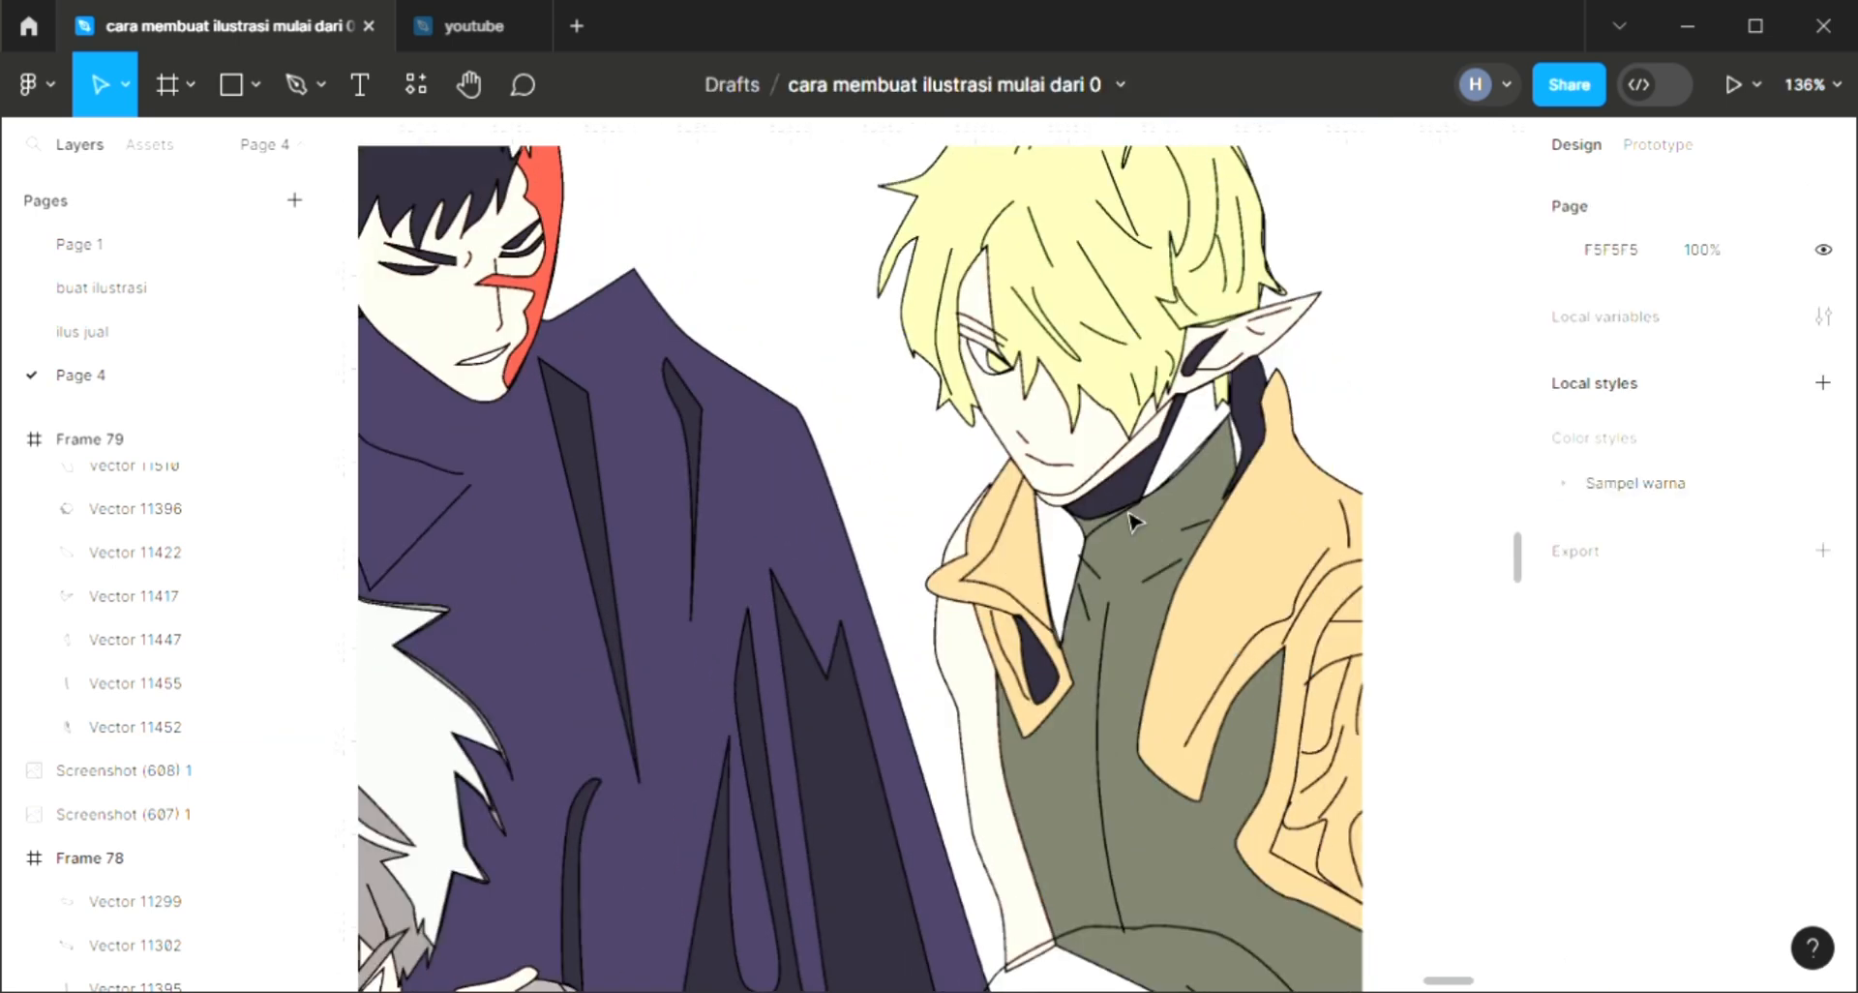
pyautogui.keyDown('ctrl'); pyautogui.scroll(6, 1126, 468); pyautogui.keyUp('ctrl')
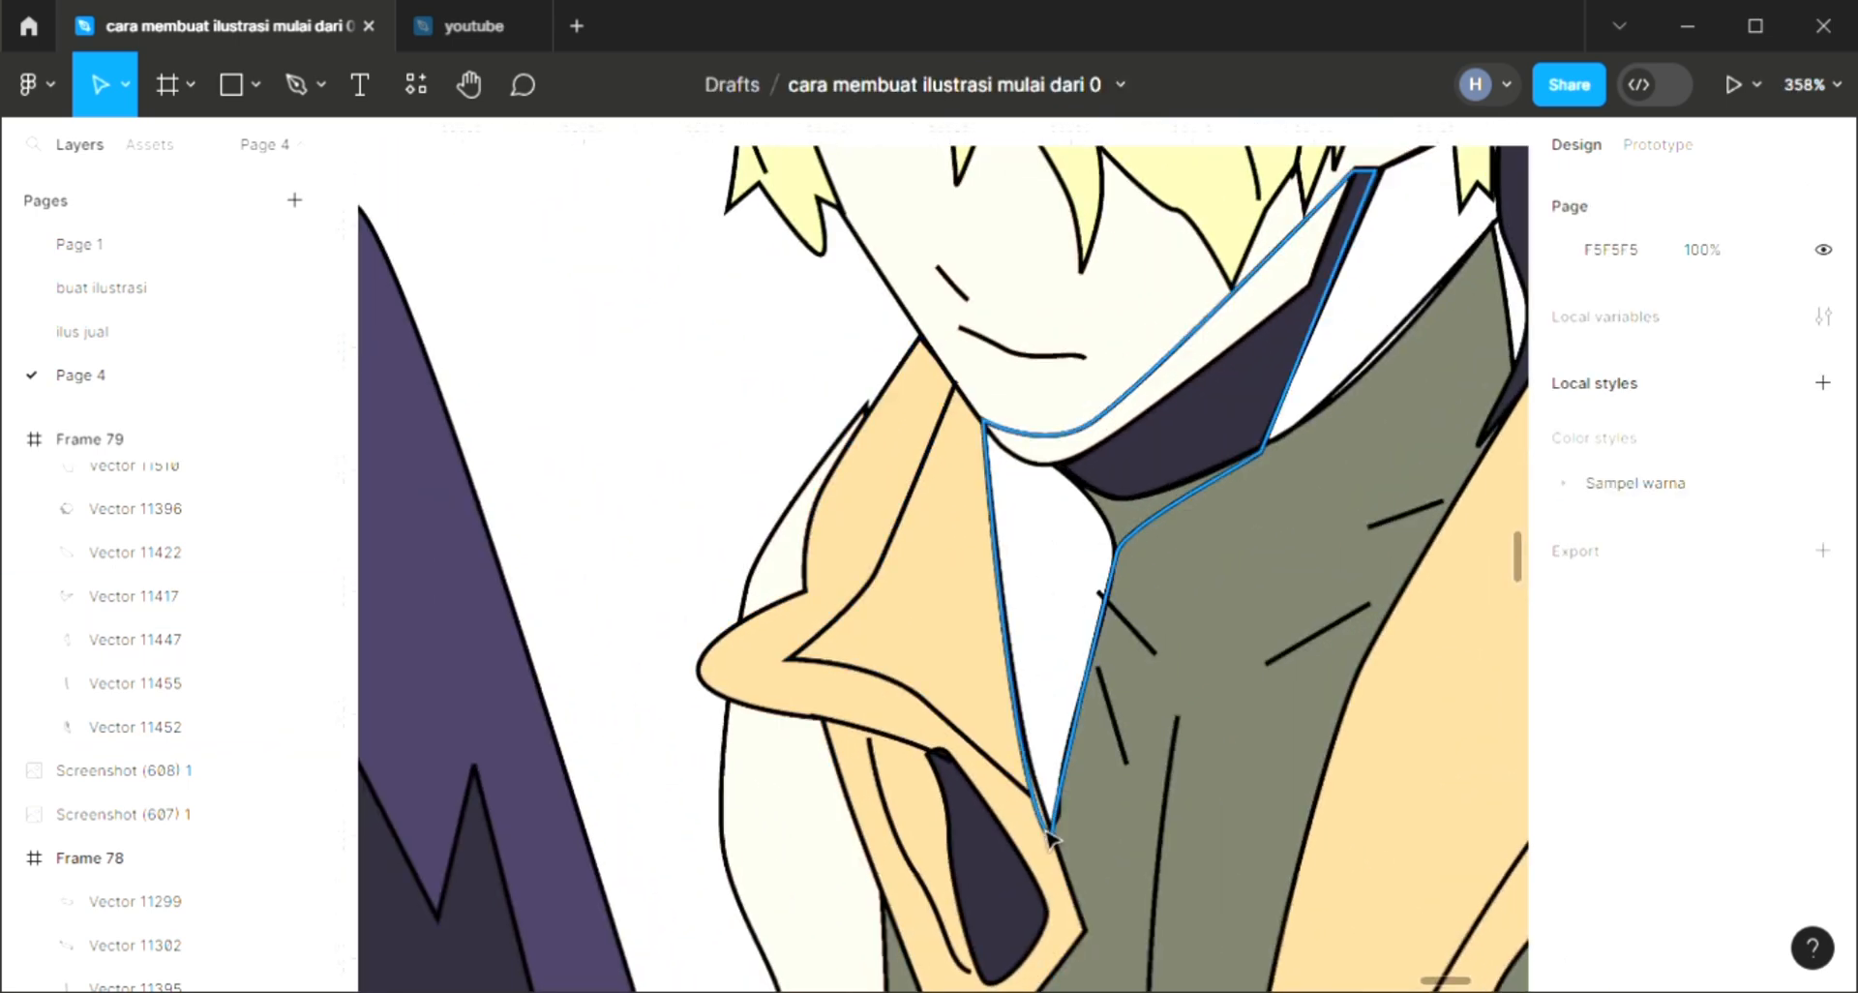
pyautogui.click(1051, 837)
pyautogui.click(1823, 699)
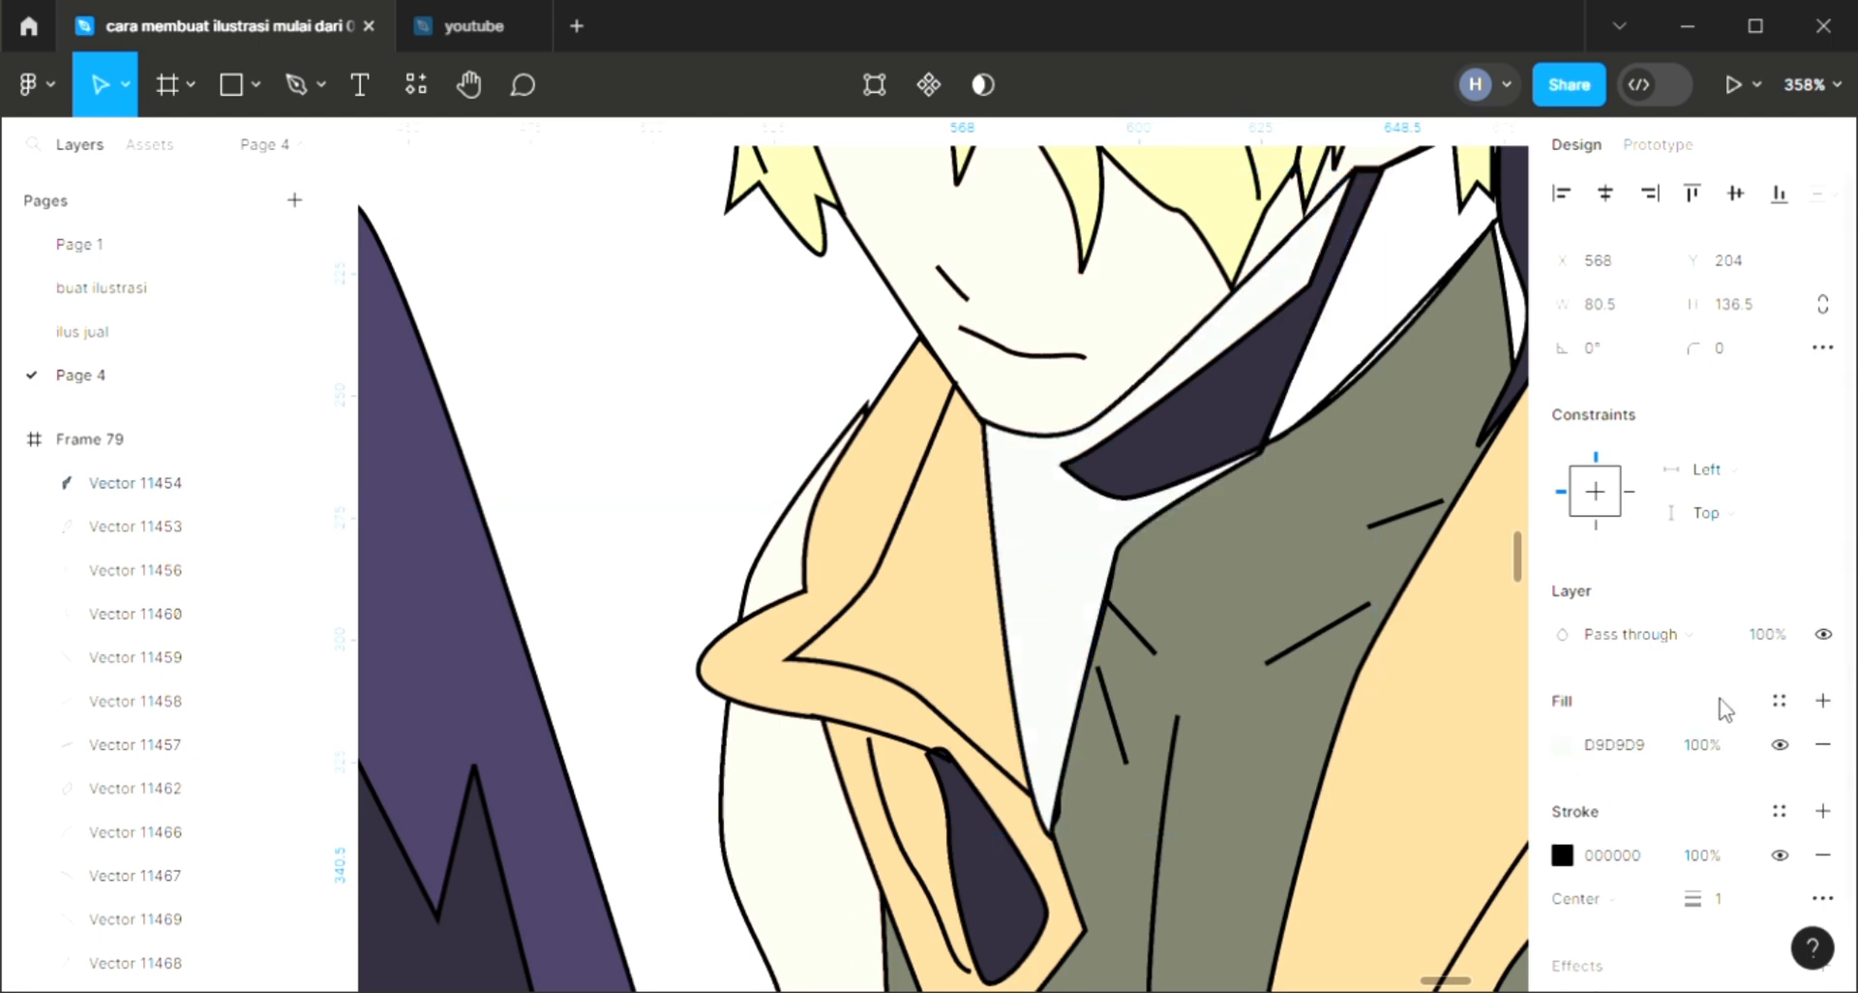
pyautogui.keyDown('ctrl'); pyautogui.scroll(-1, 1294, 650); pyautogui.keyUp('ctrl')
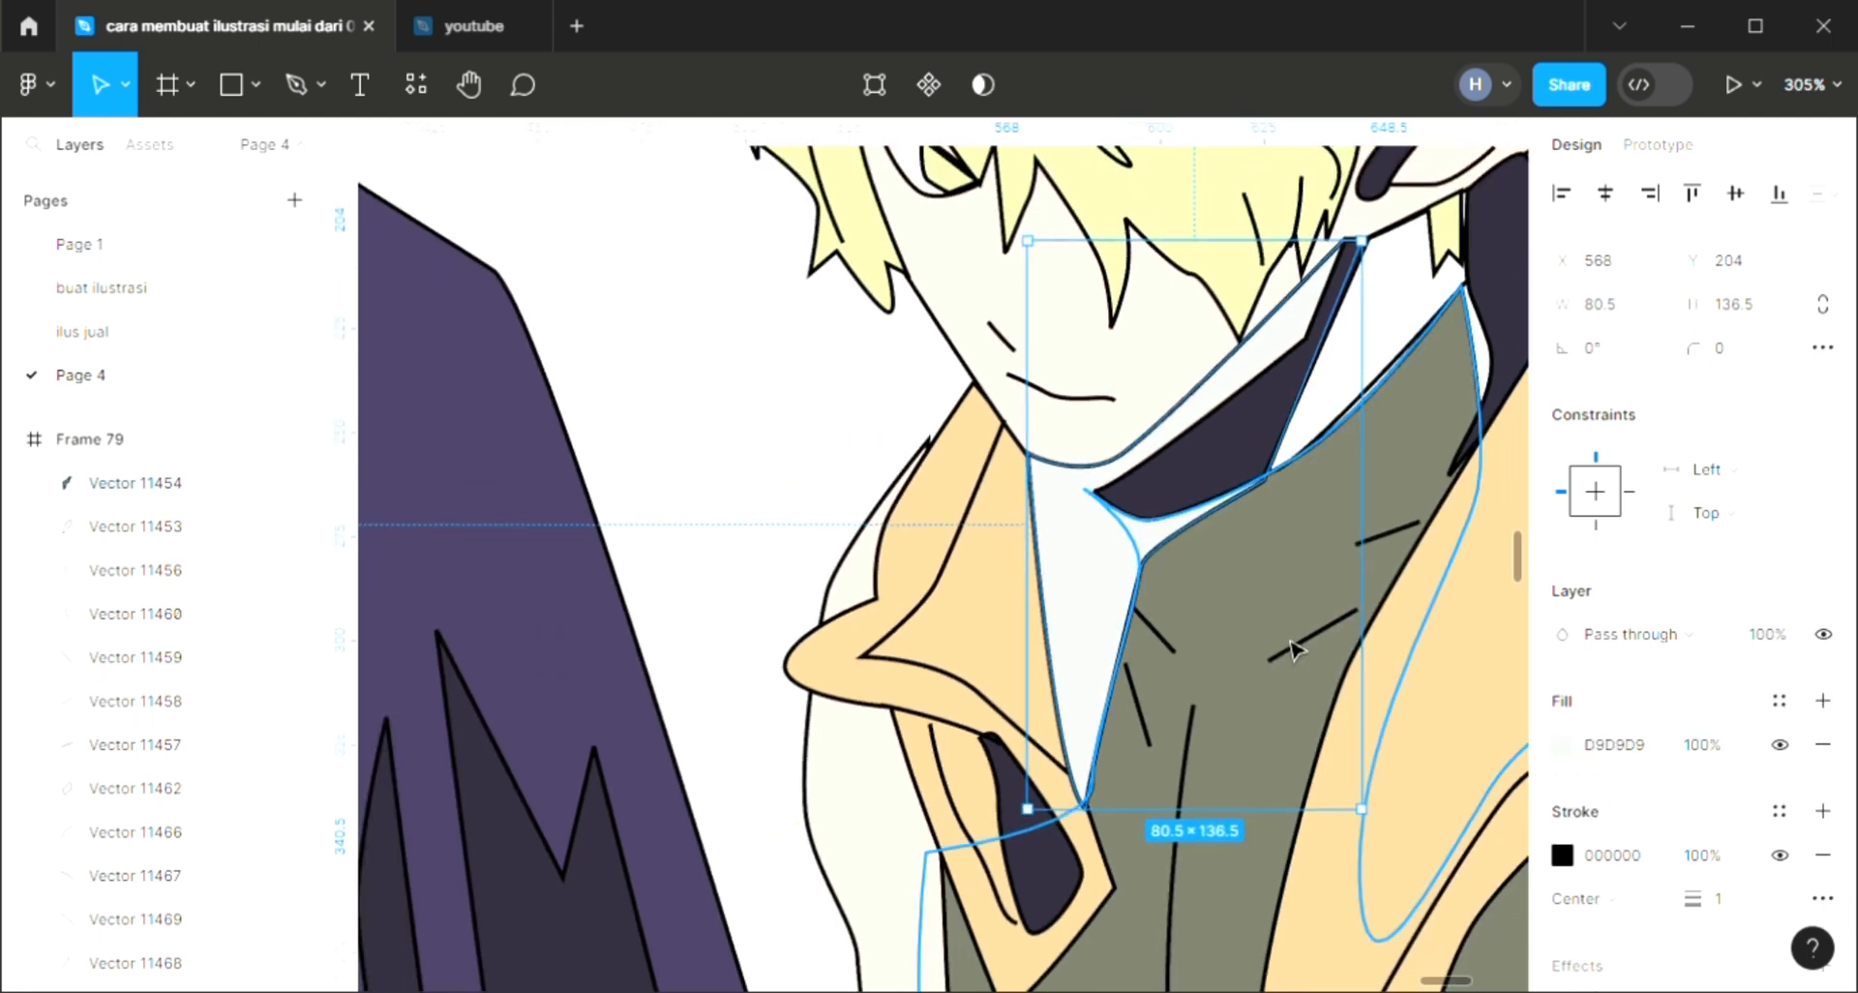
pyautogui.press('i')
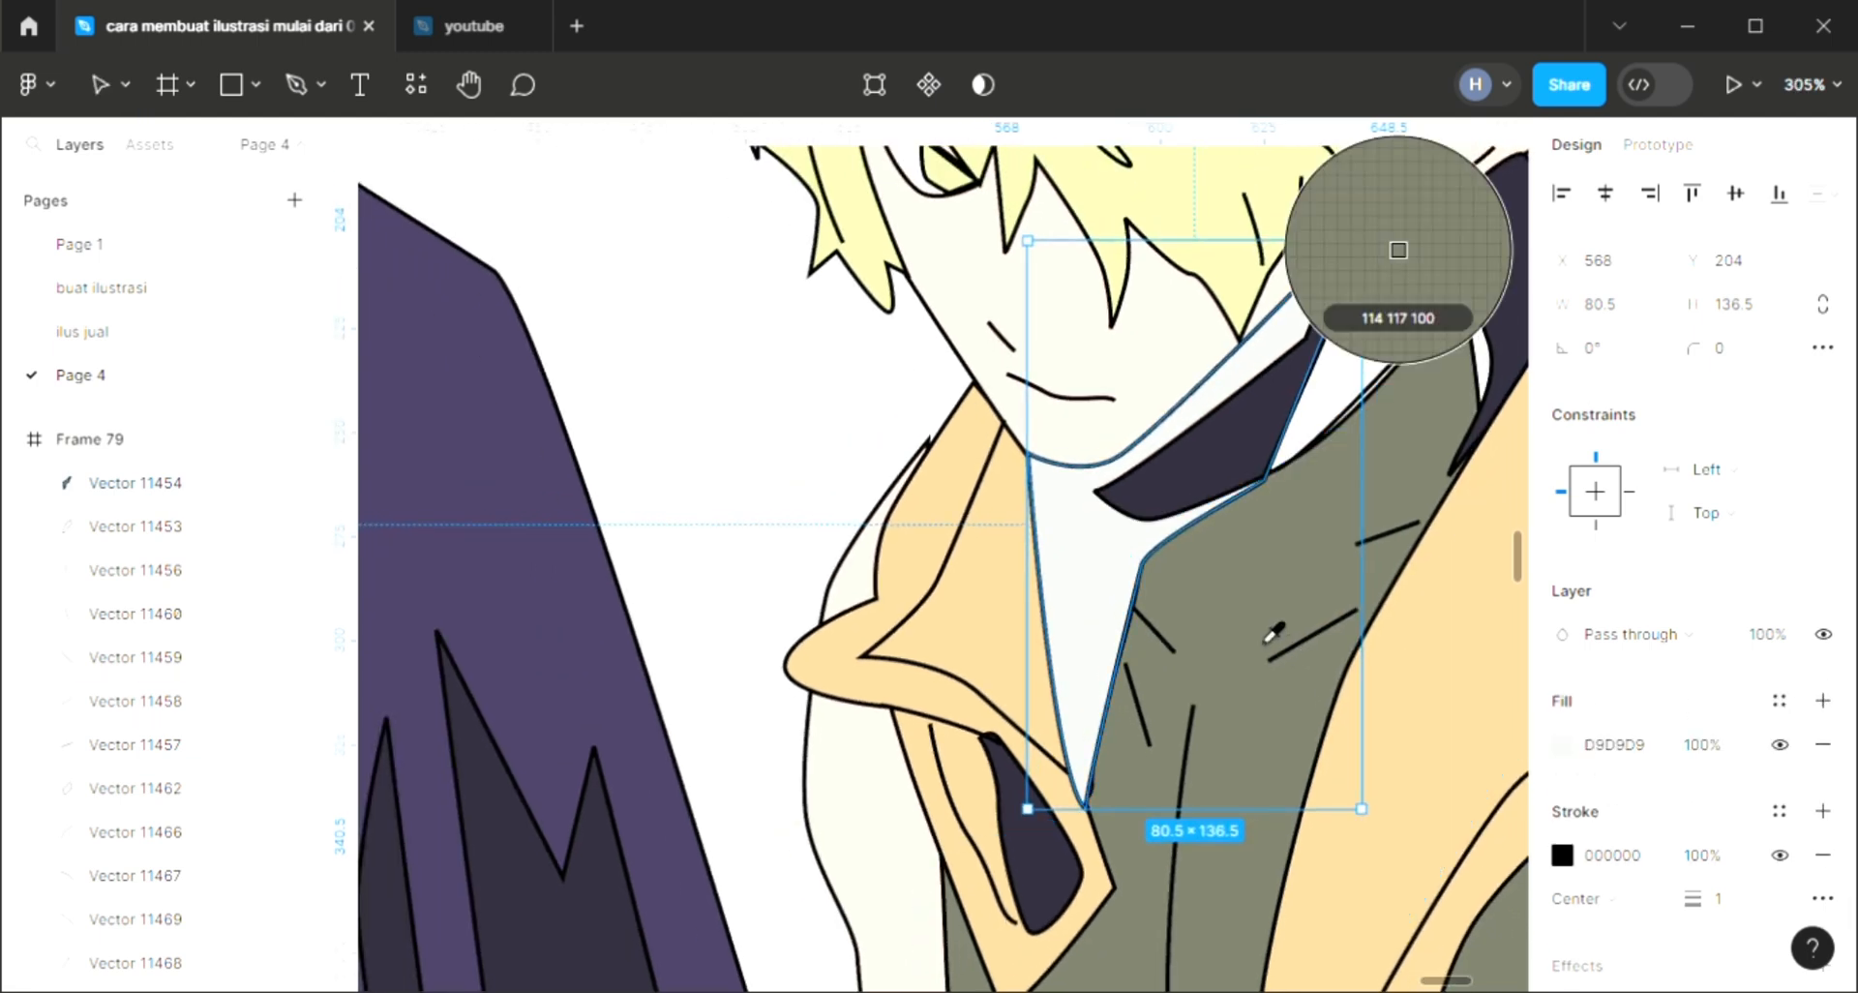
pyautogui.click(1245, 444)
# Step: Fill the side-of-neck shape above the olive collar with the pale skin tone sampled from the face
pyautogui.click(1328, 447)
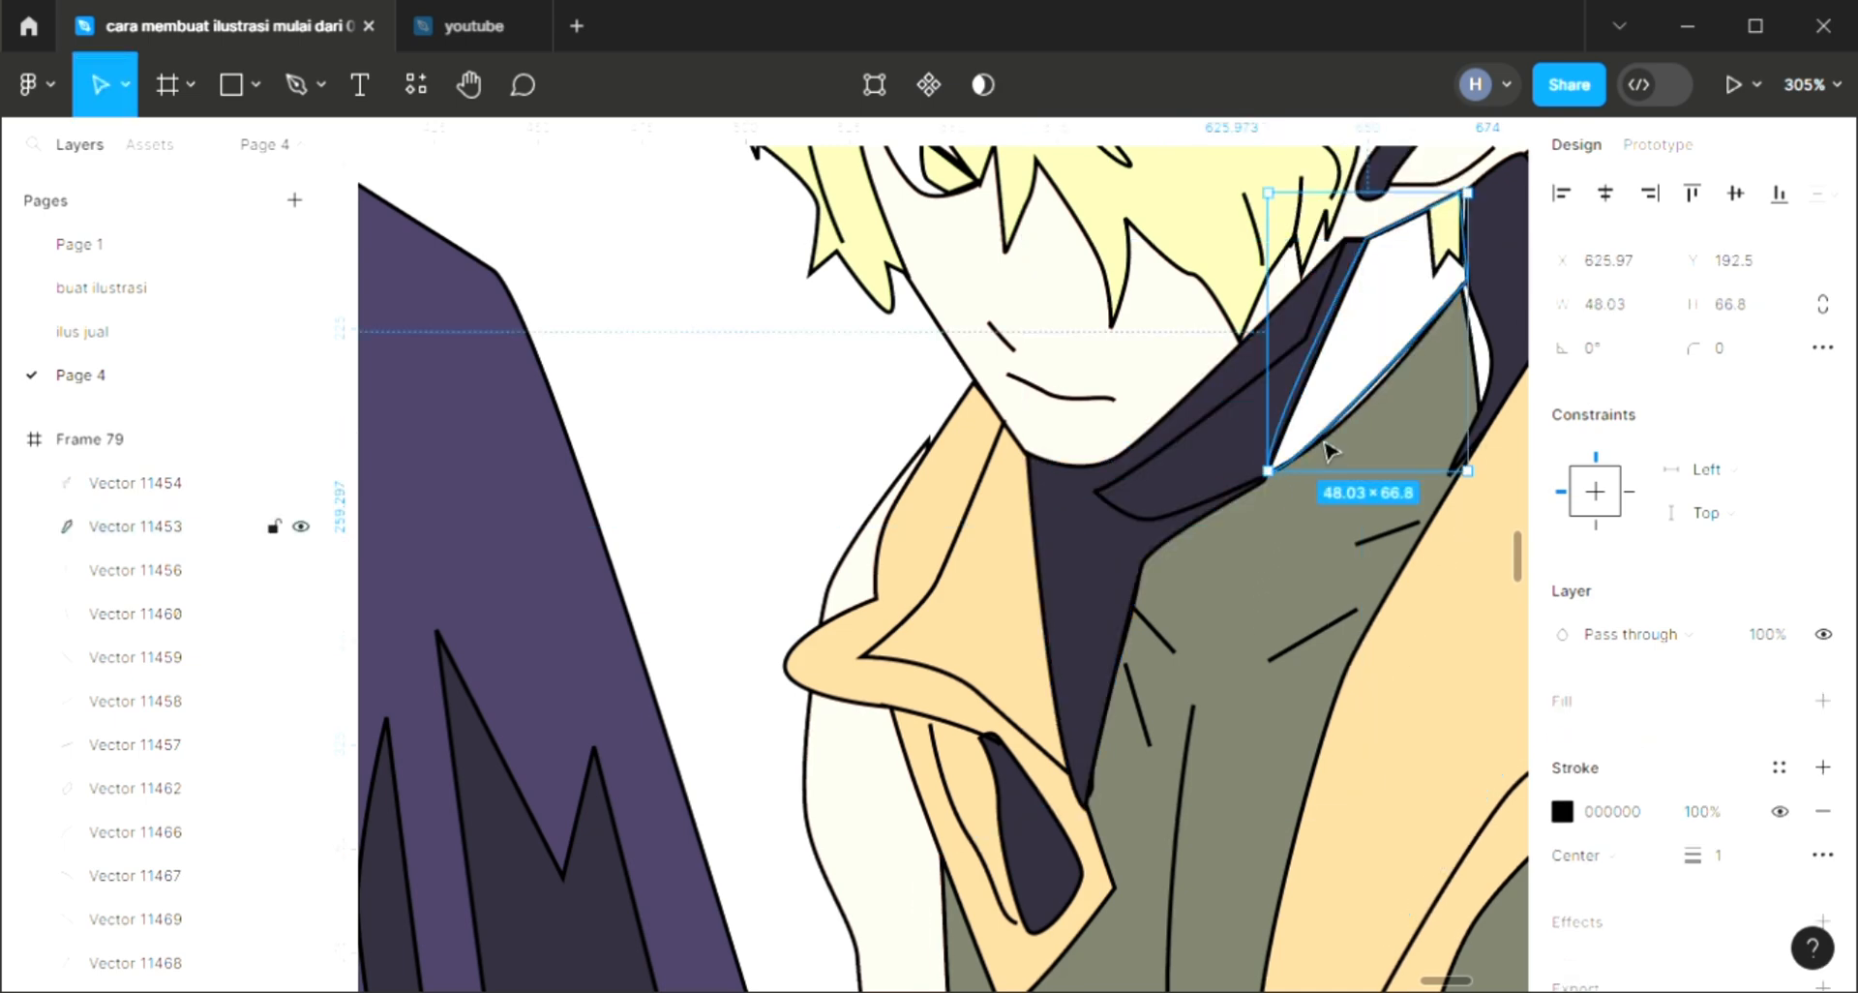
pyautogui.click(1824, 700)
pyautogui.scroll(2, 1431, 594)
pyautogui.press('i')
pyautogui.click(1398, 249)
pyautogui.press('Escape')
# Step: Remove the black stroke from the dark 2E2A39 neck shadow shape below the jaw
pyautogui.click(1115, 553)
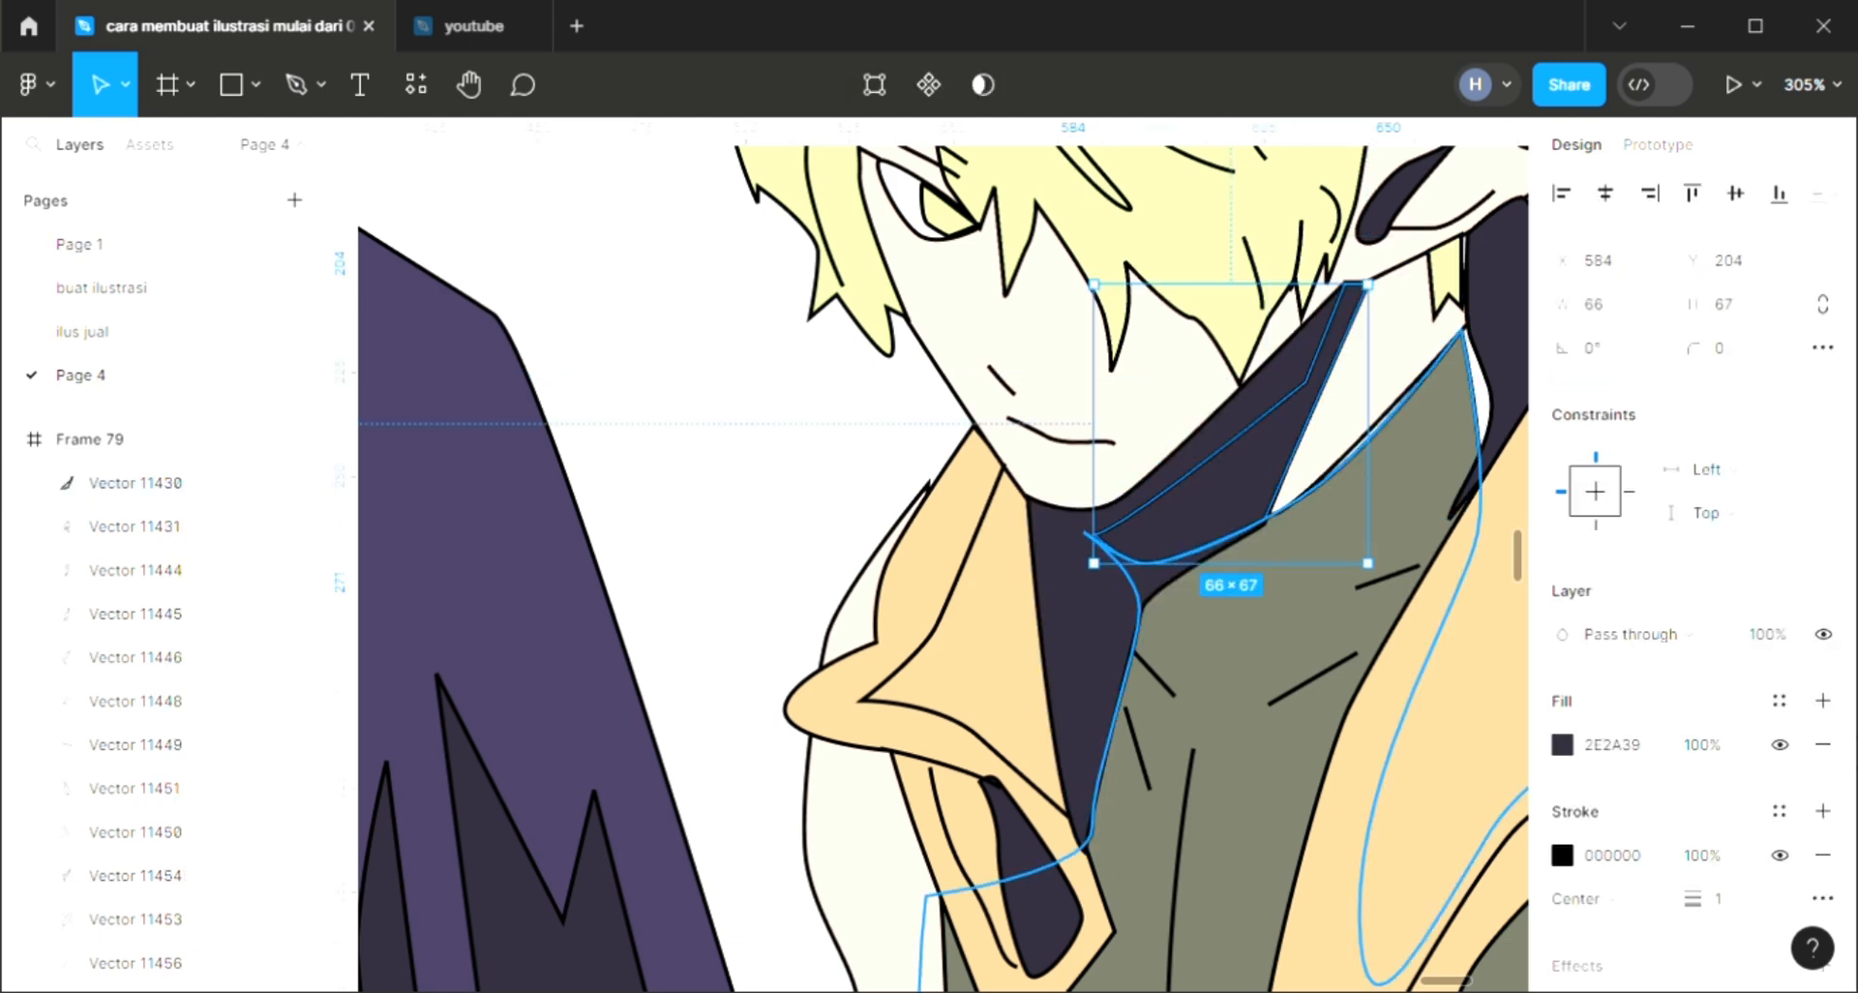
pyautogui.click(763, 514)
pyautogui.scroll(-5, 763, 515)
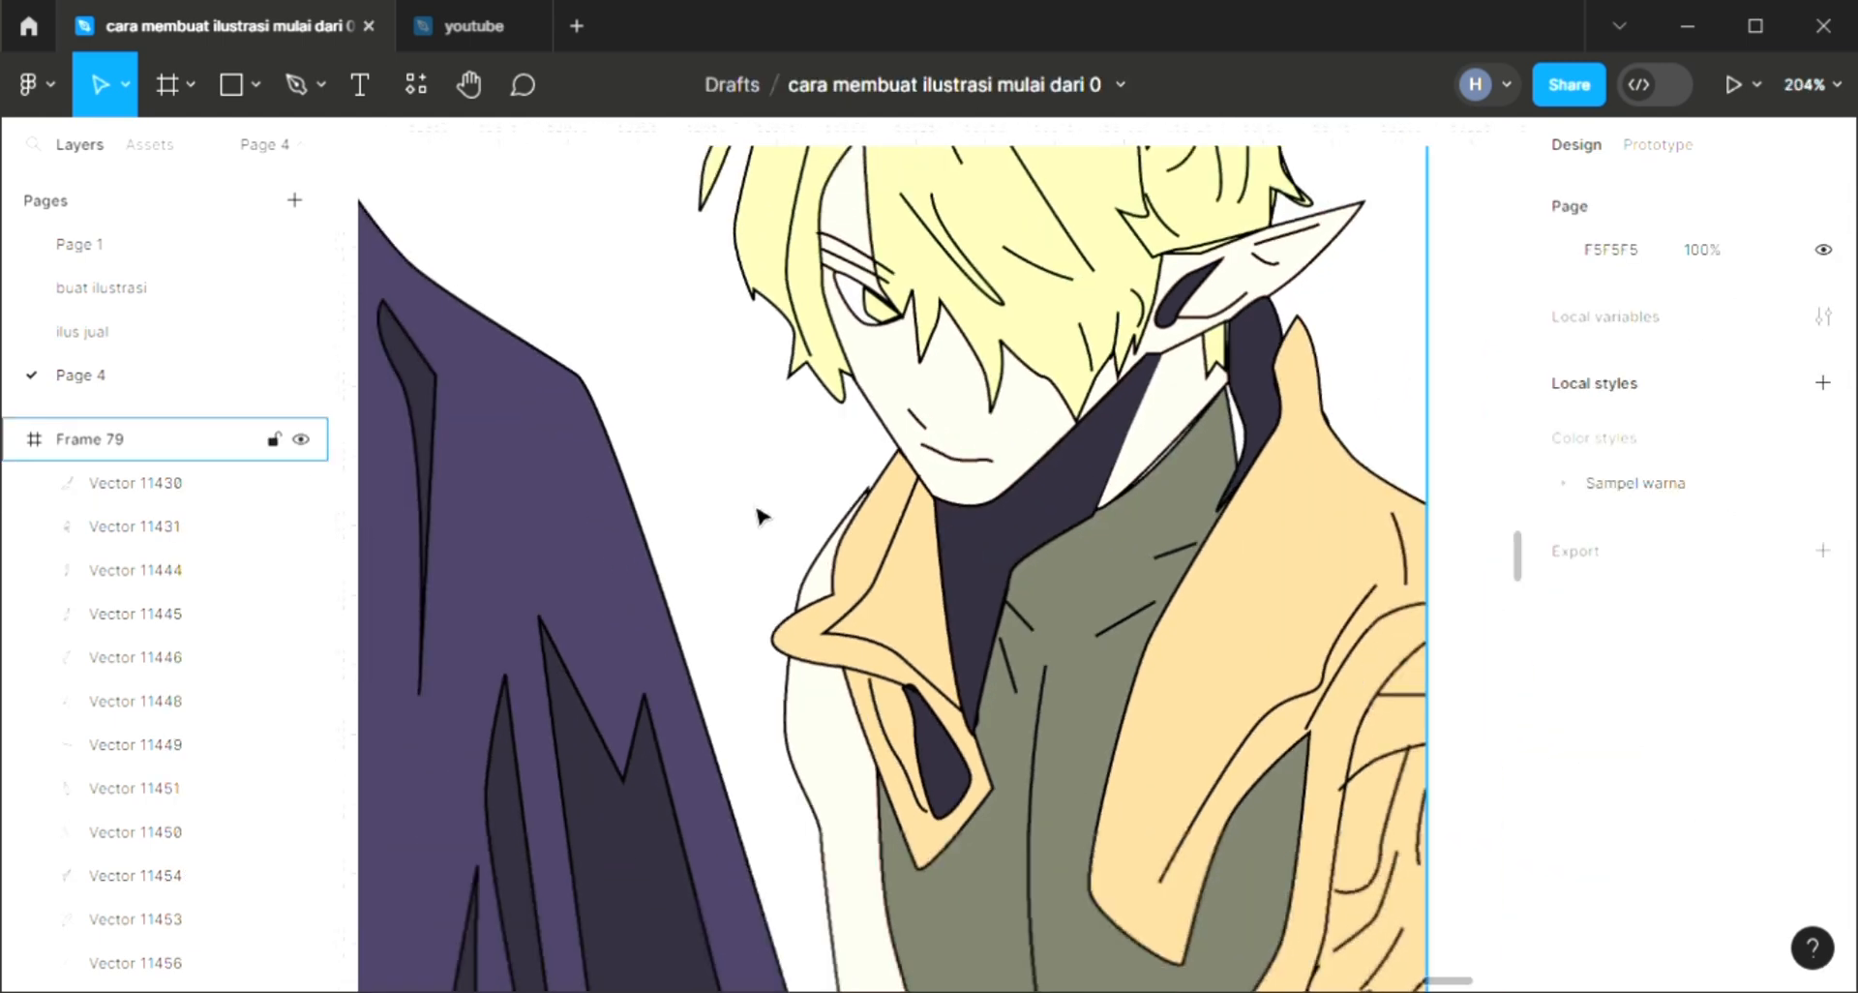
pyautogui.scroll(-3, 775, 528)
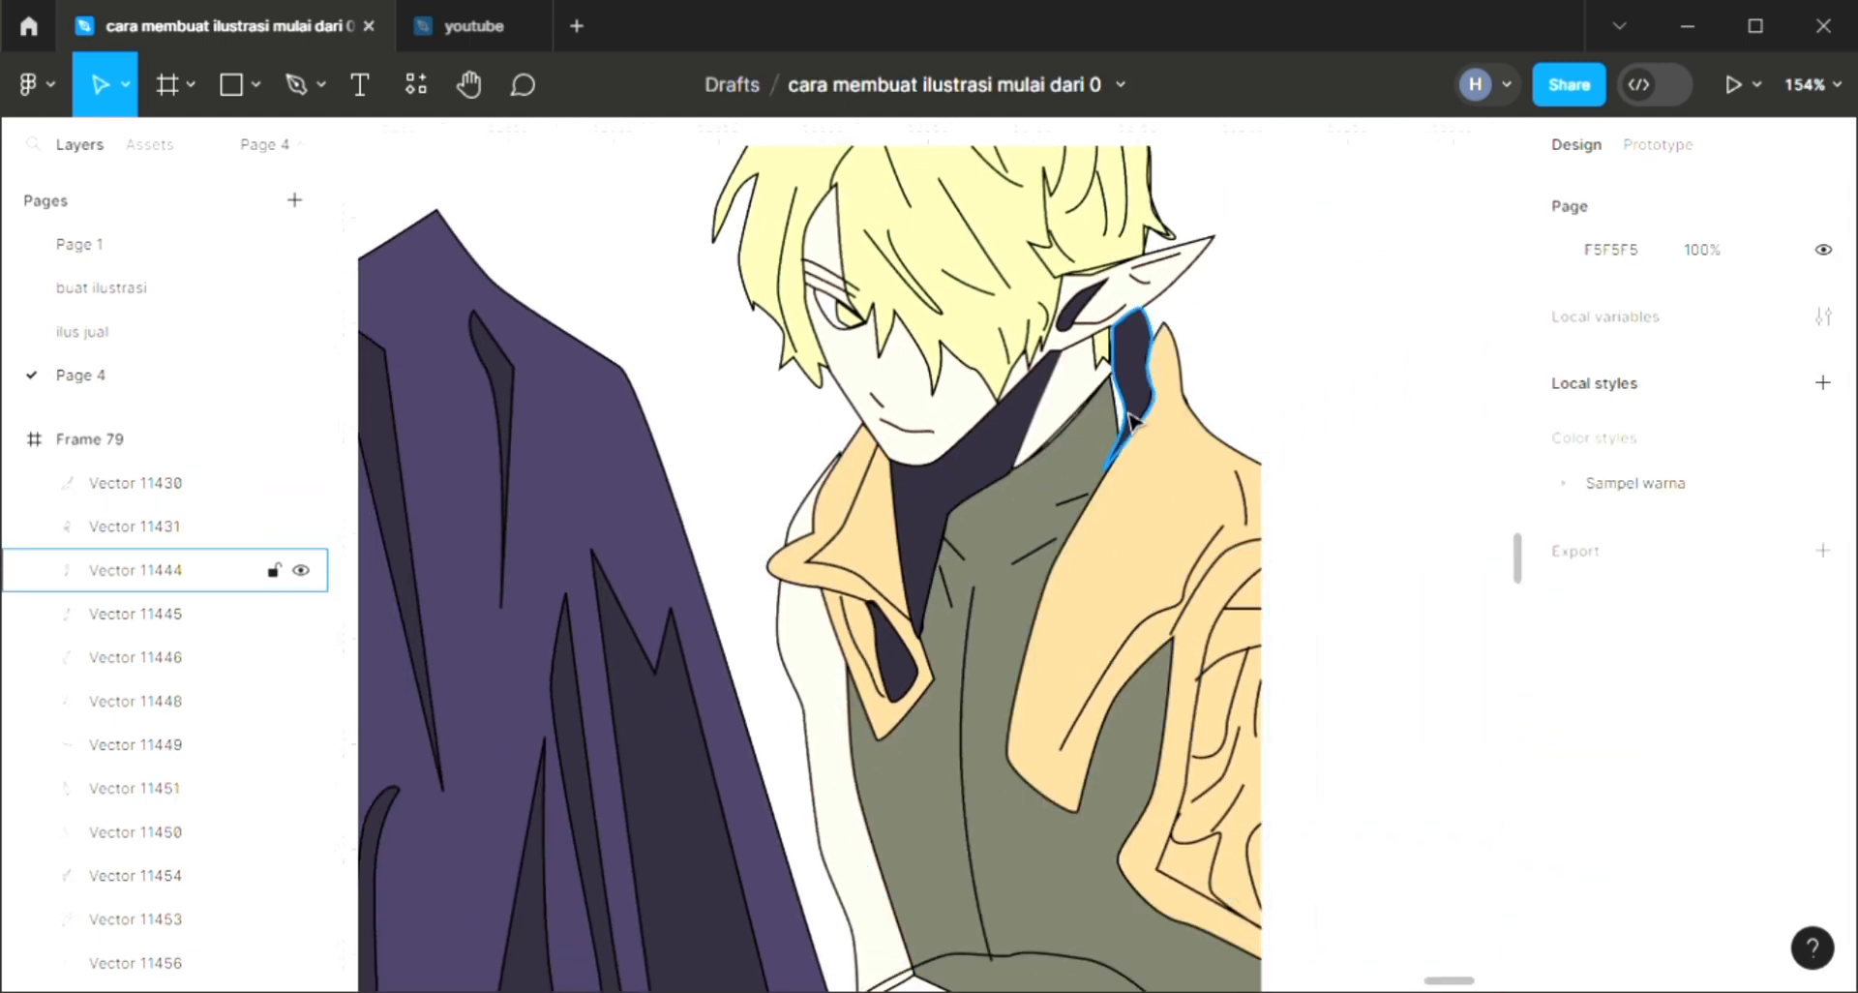
# Step: Reshape the olive shirt's collar edge outward to cover the white gap beside the dark inner collar
pyautogui.click(1131, 418)
pyautogui.scroll(10, 1127, 426)
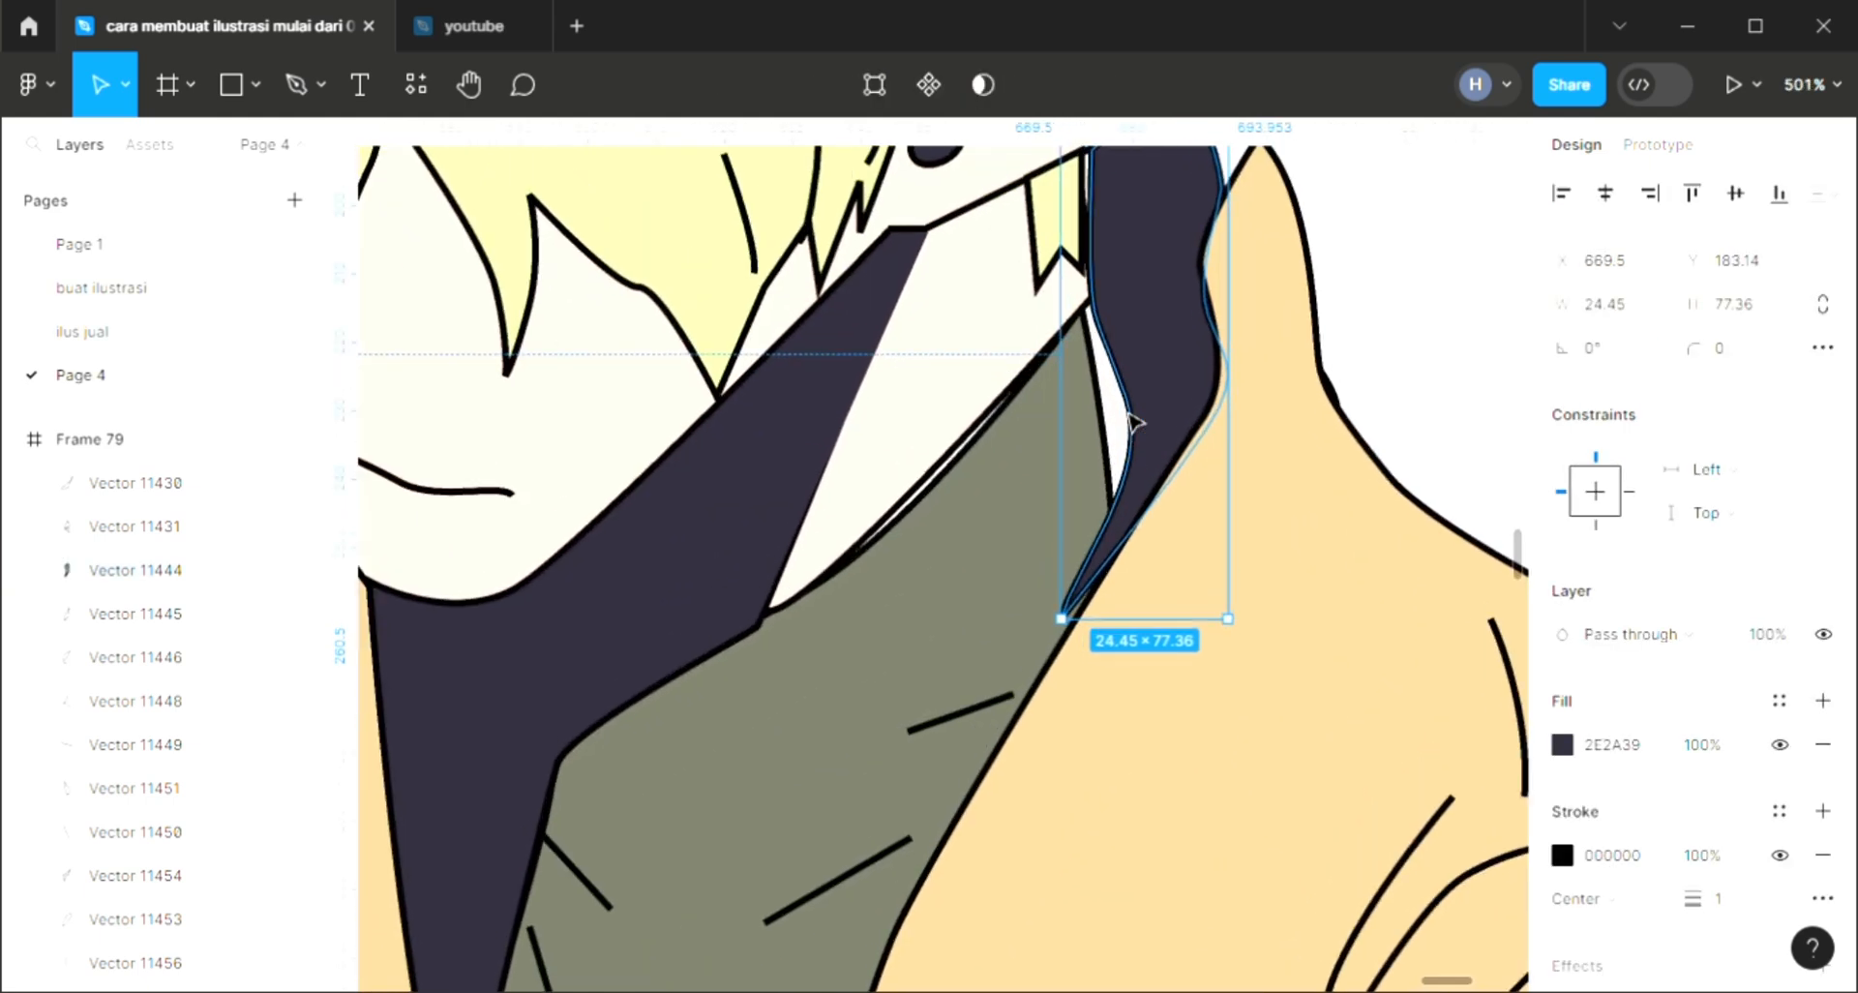
pyautogui.click(1113, 454)
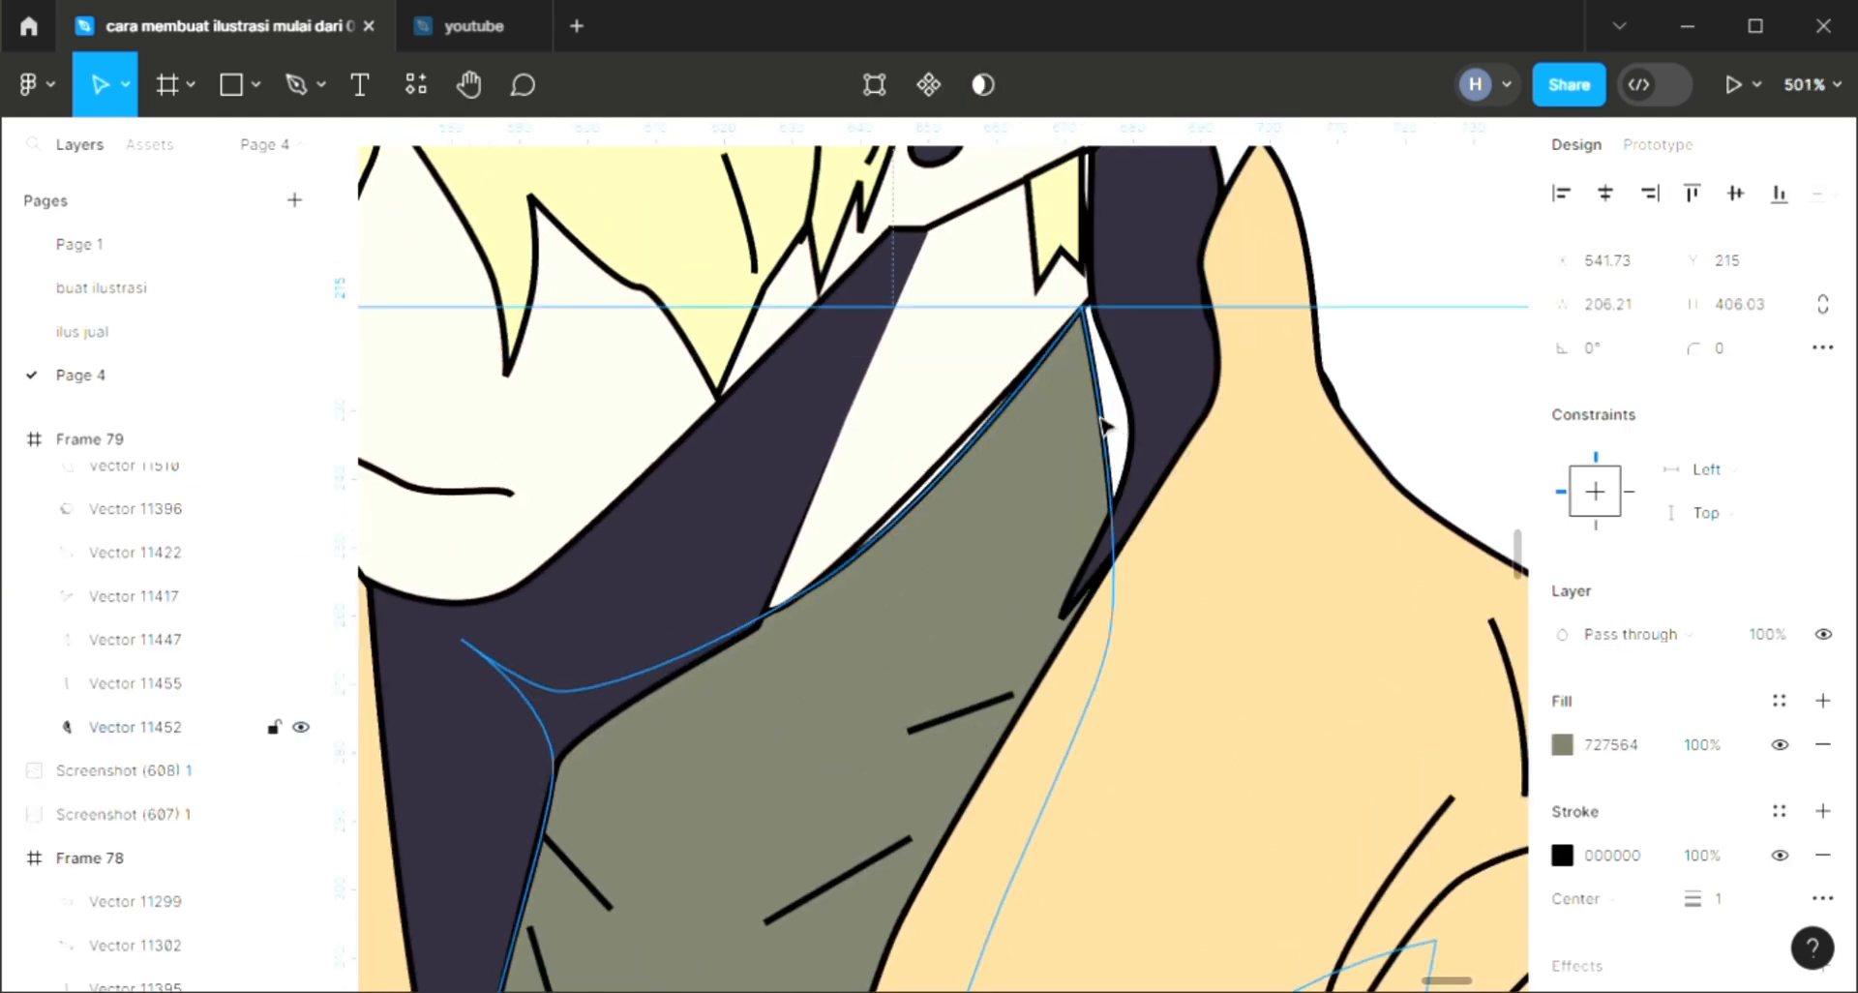
pyautogui.doubleClick(1106, 425)
pyautogui.moveTo(1133, 412); pyautogui.dragTo(1146, 402)
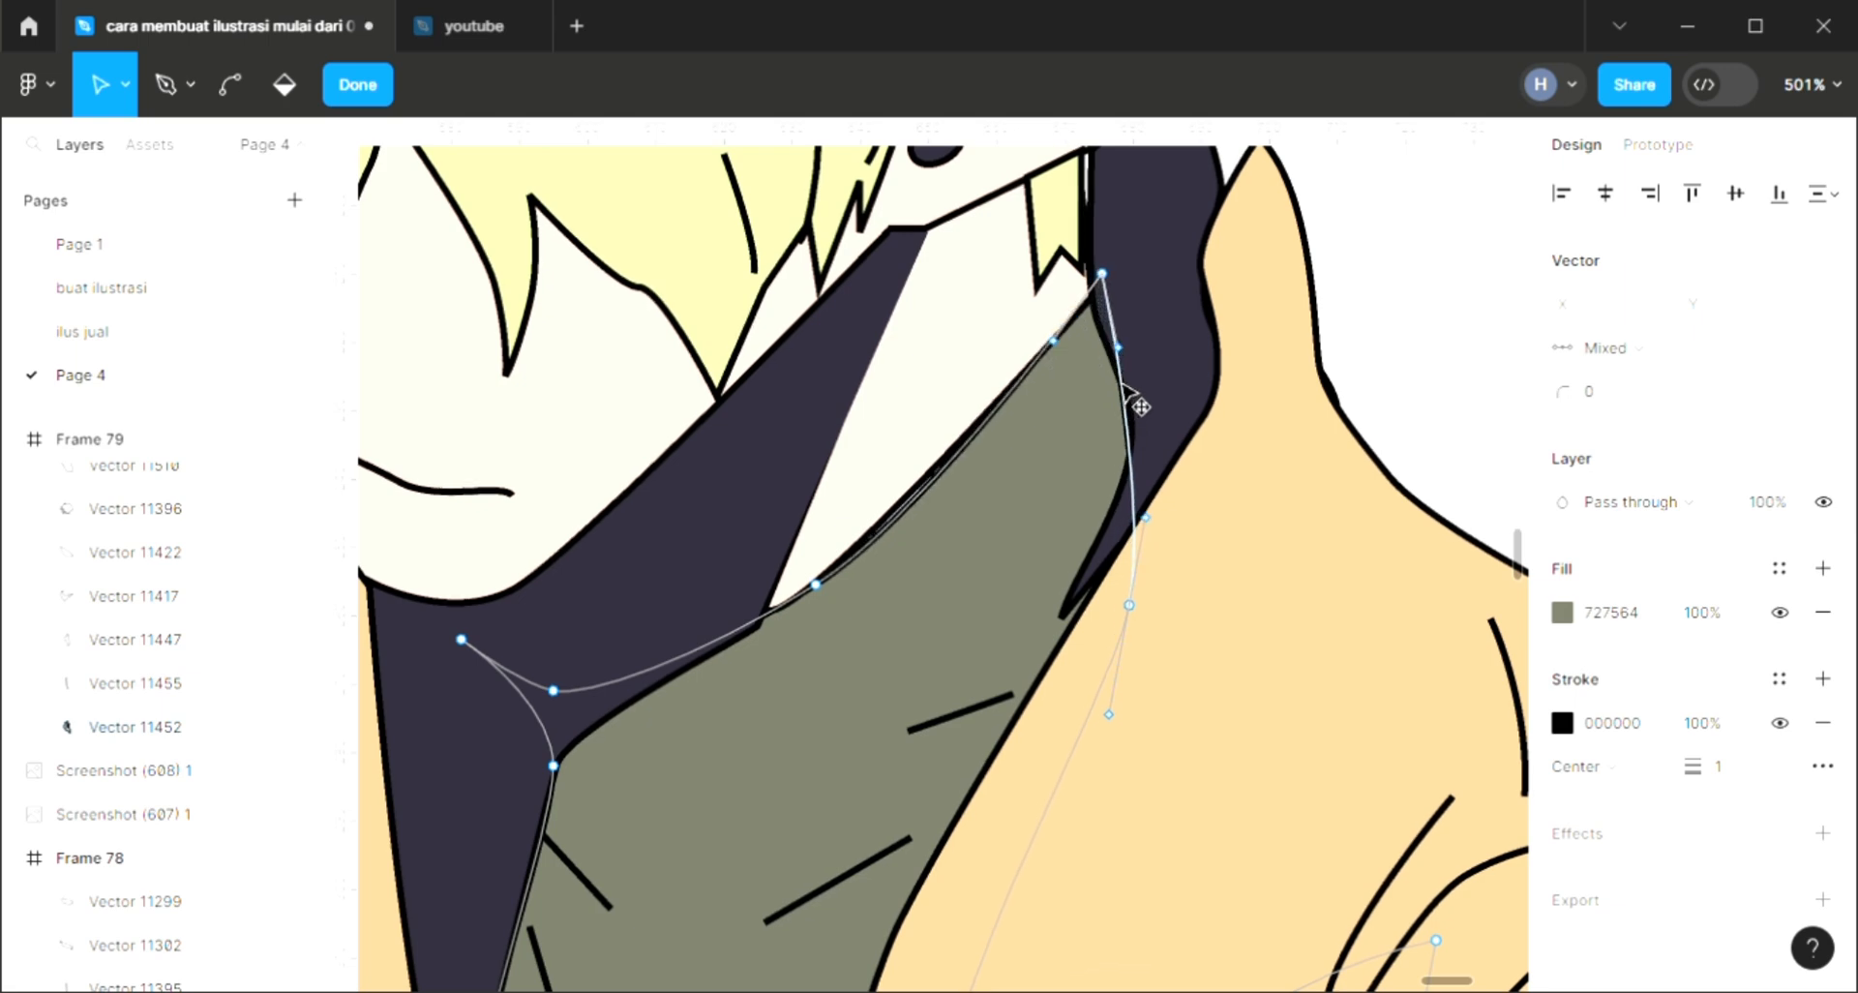
pyautogui.scroll(-10, 1070, 348)
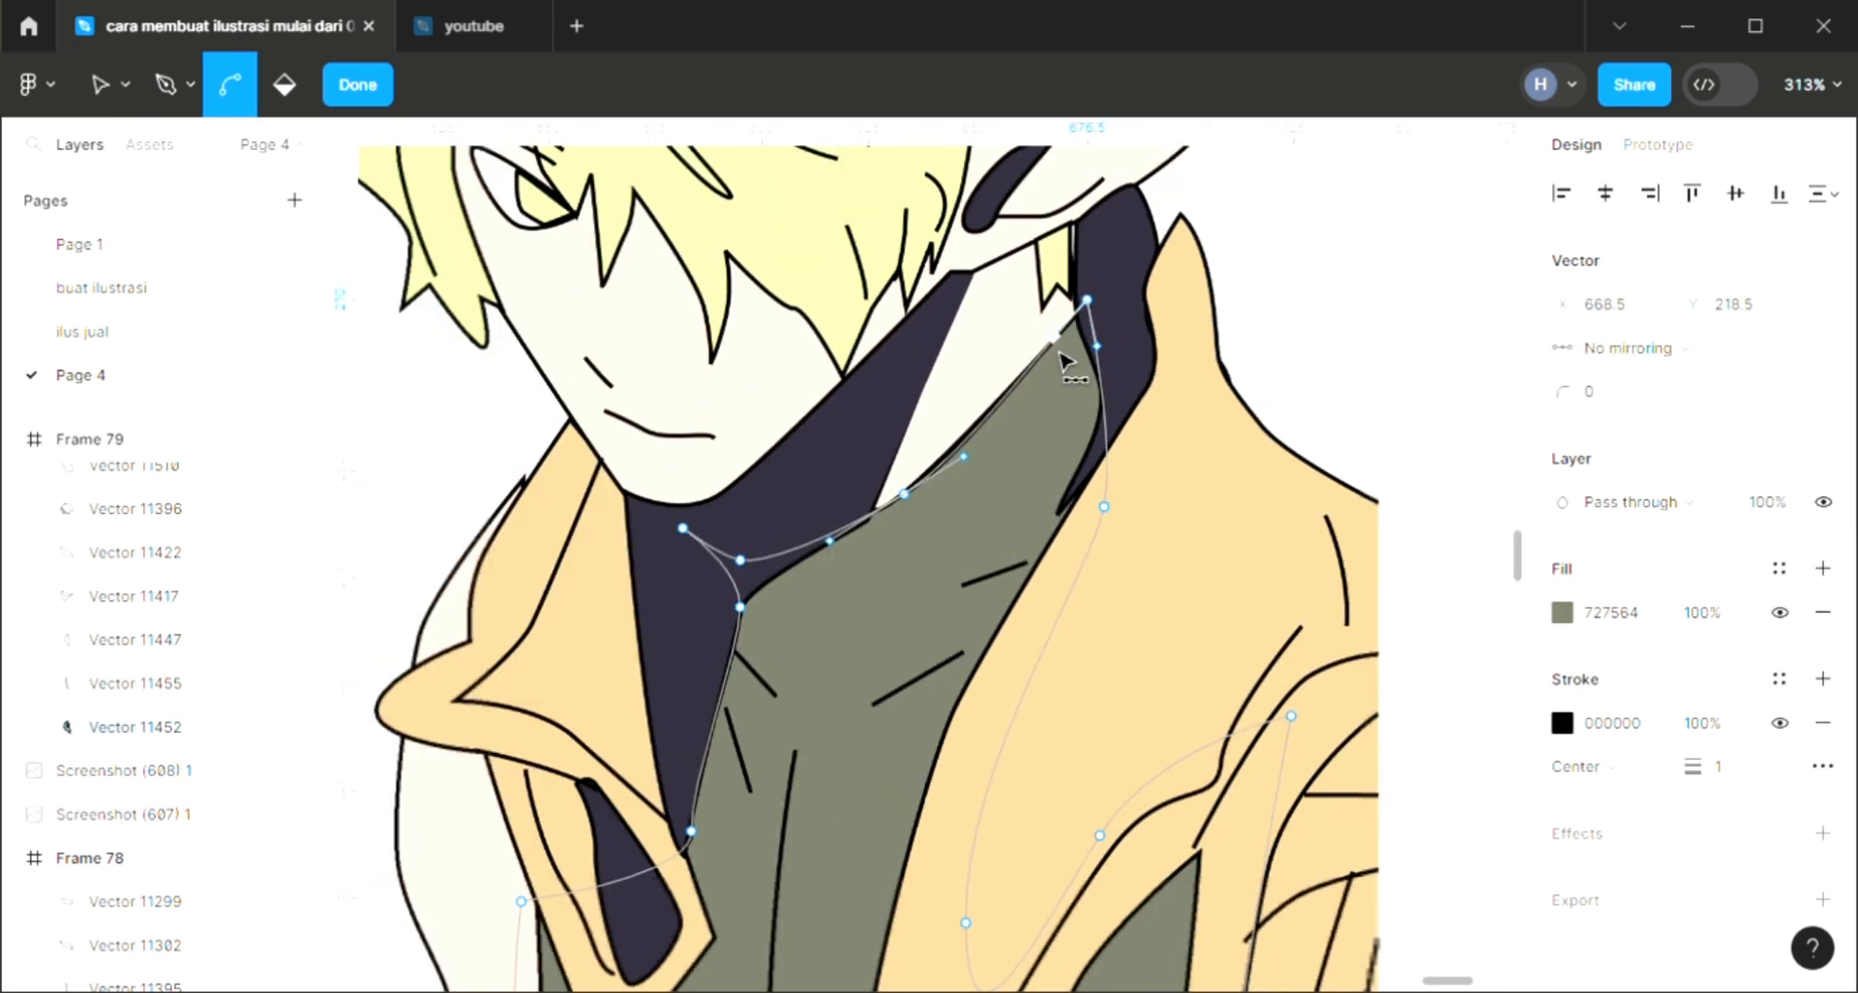
pyautogui.press('Escape')
pyautogui.click(1326, 515)
# Step: Fill the hair shape of the lower character with red ED5A49 sampled from the palette swatches
pyautogui.scroll(-4, 996, 615)
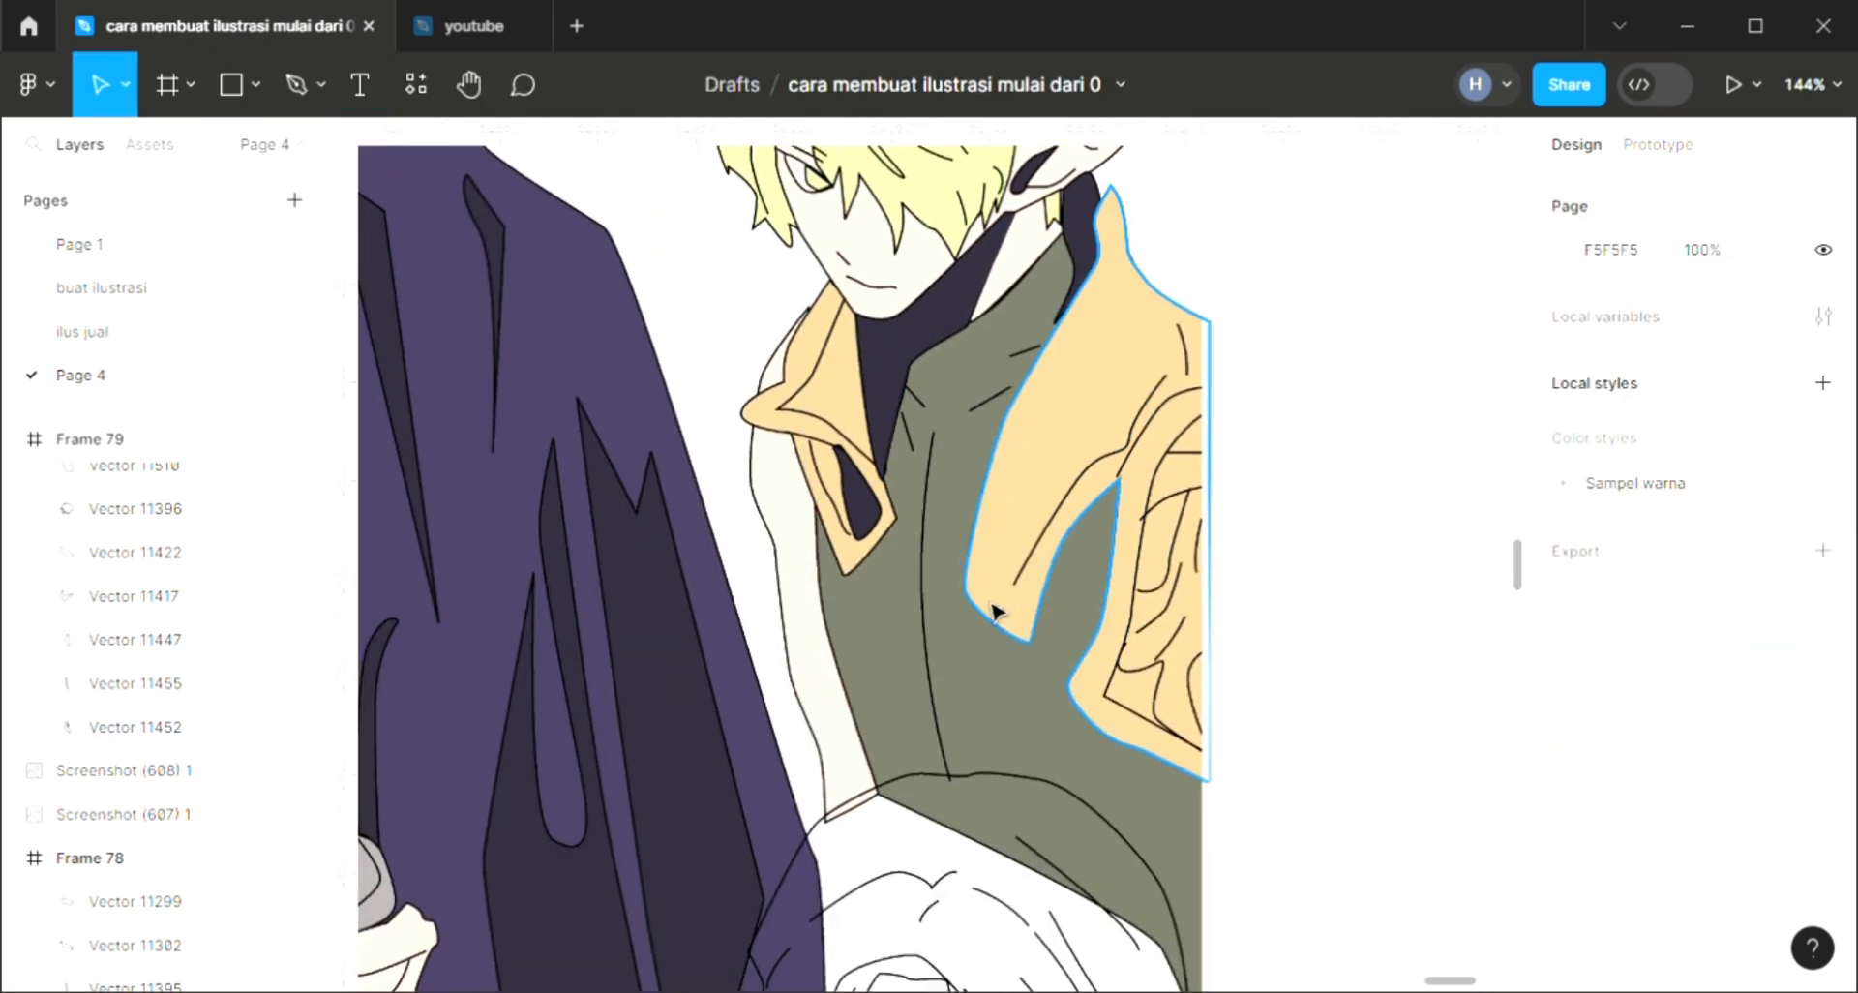
pyautogui.scroll(-3, 968, 838)
pyautogui.scroll(1, 963, 822)
pyautogui.scroll(2, 898, 807)
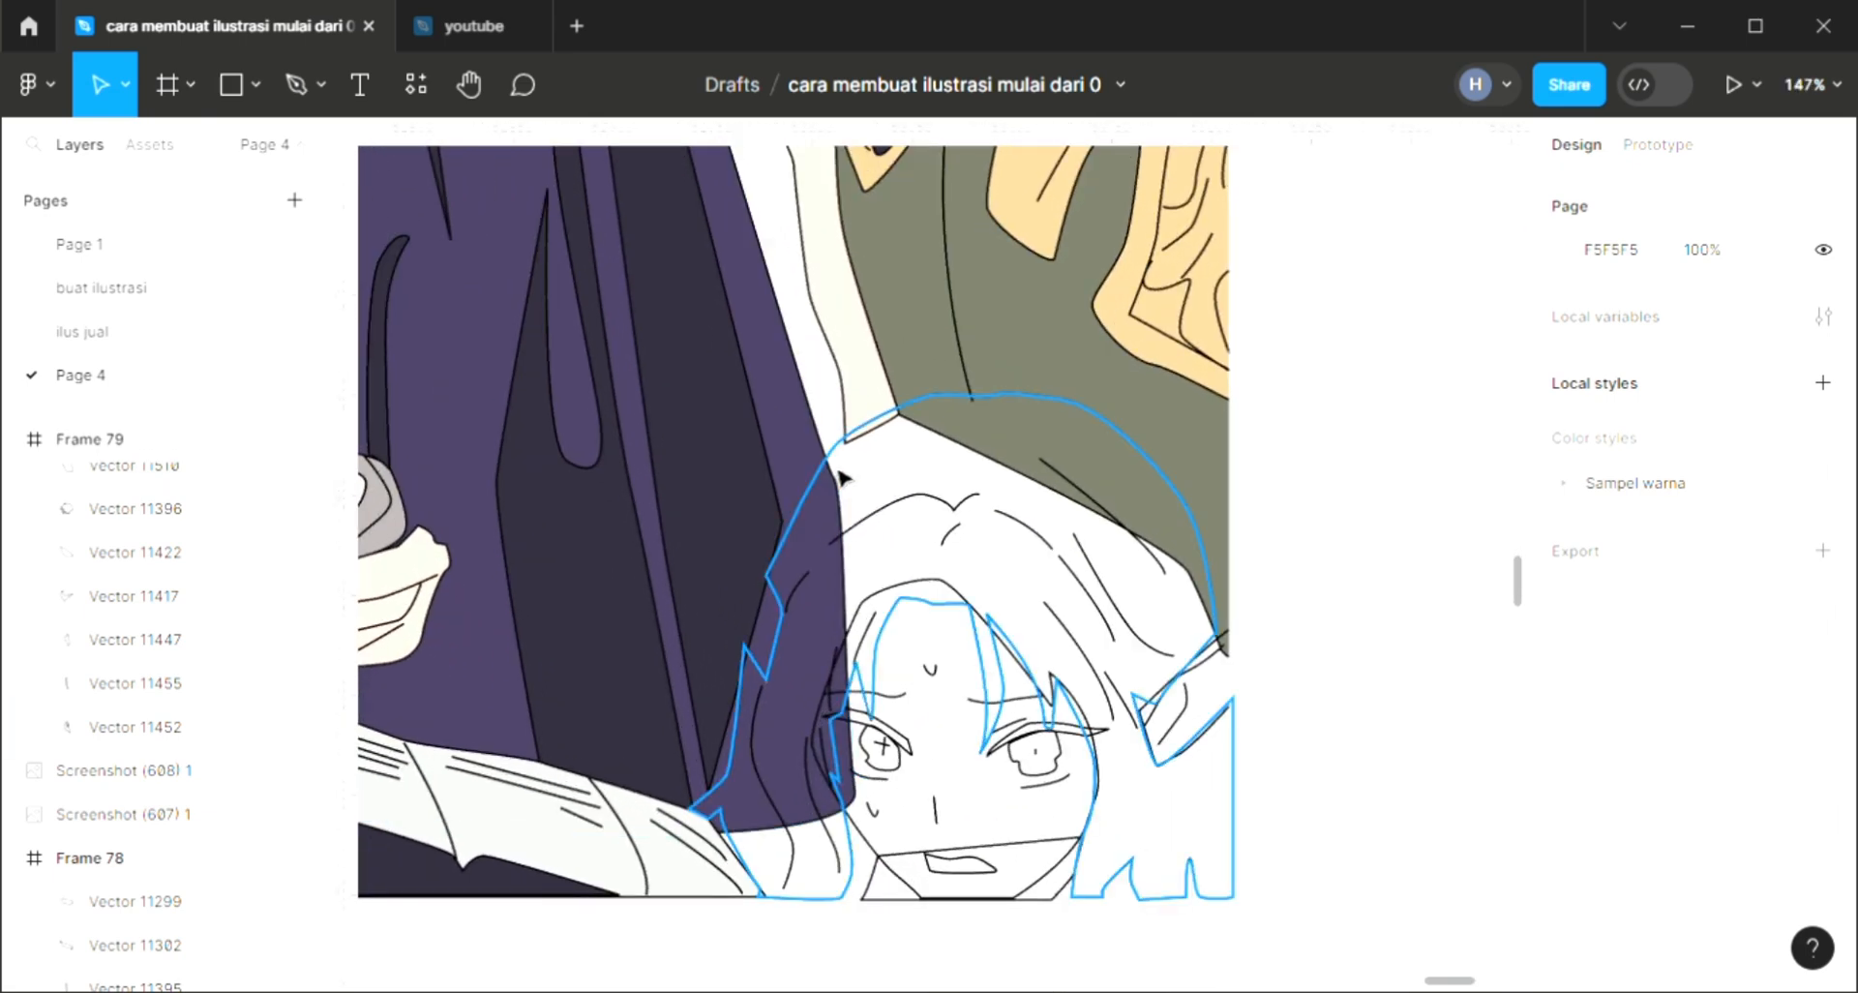
pyautogui.click(885, 804)
pyautogui.click(1820, 702)
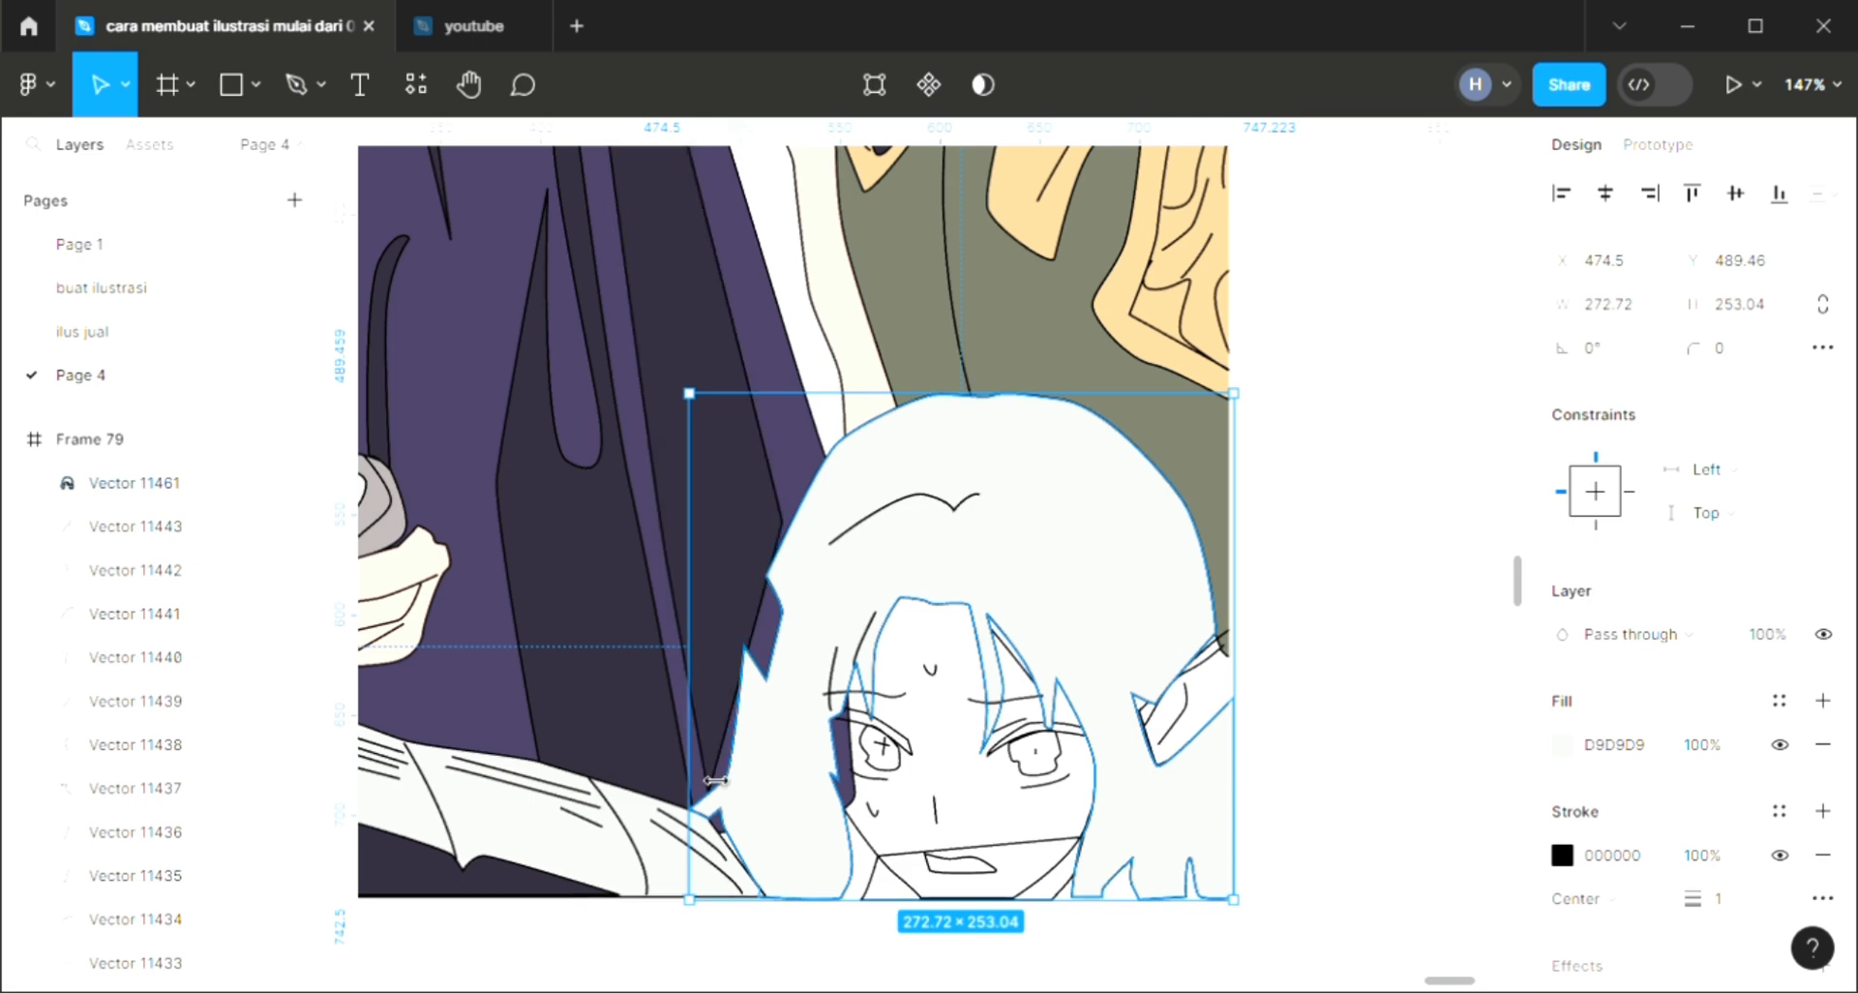
pyautogui.scroll(-2, 716, 784)
pyautogui.hscroll(-3, 823, 707)
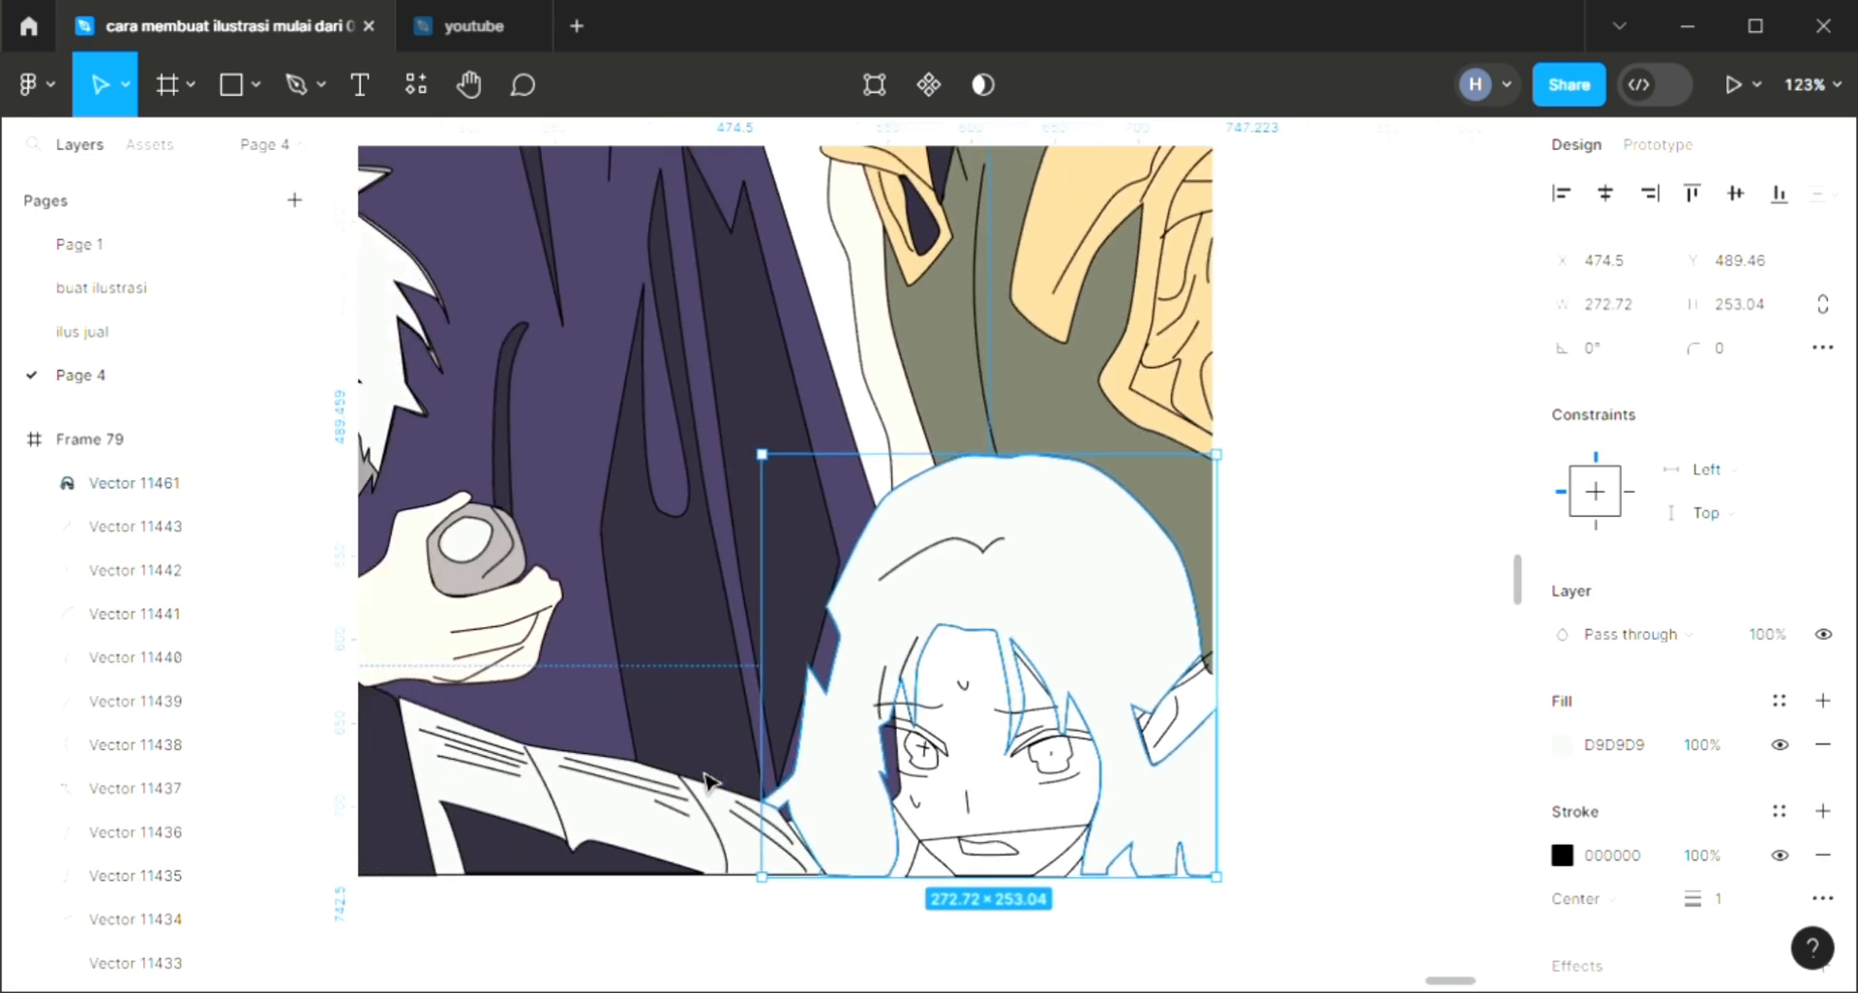
pyautogui.hscroll(-6, 852, 683)
pyautogui.scroll(-1, 624, 589)
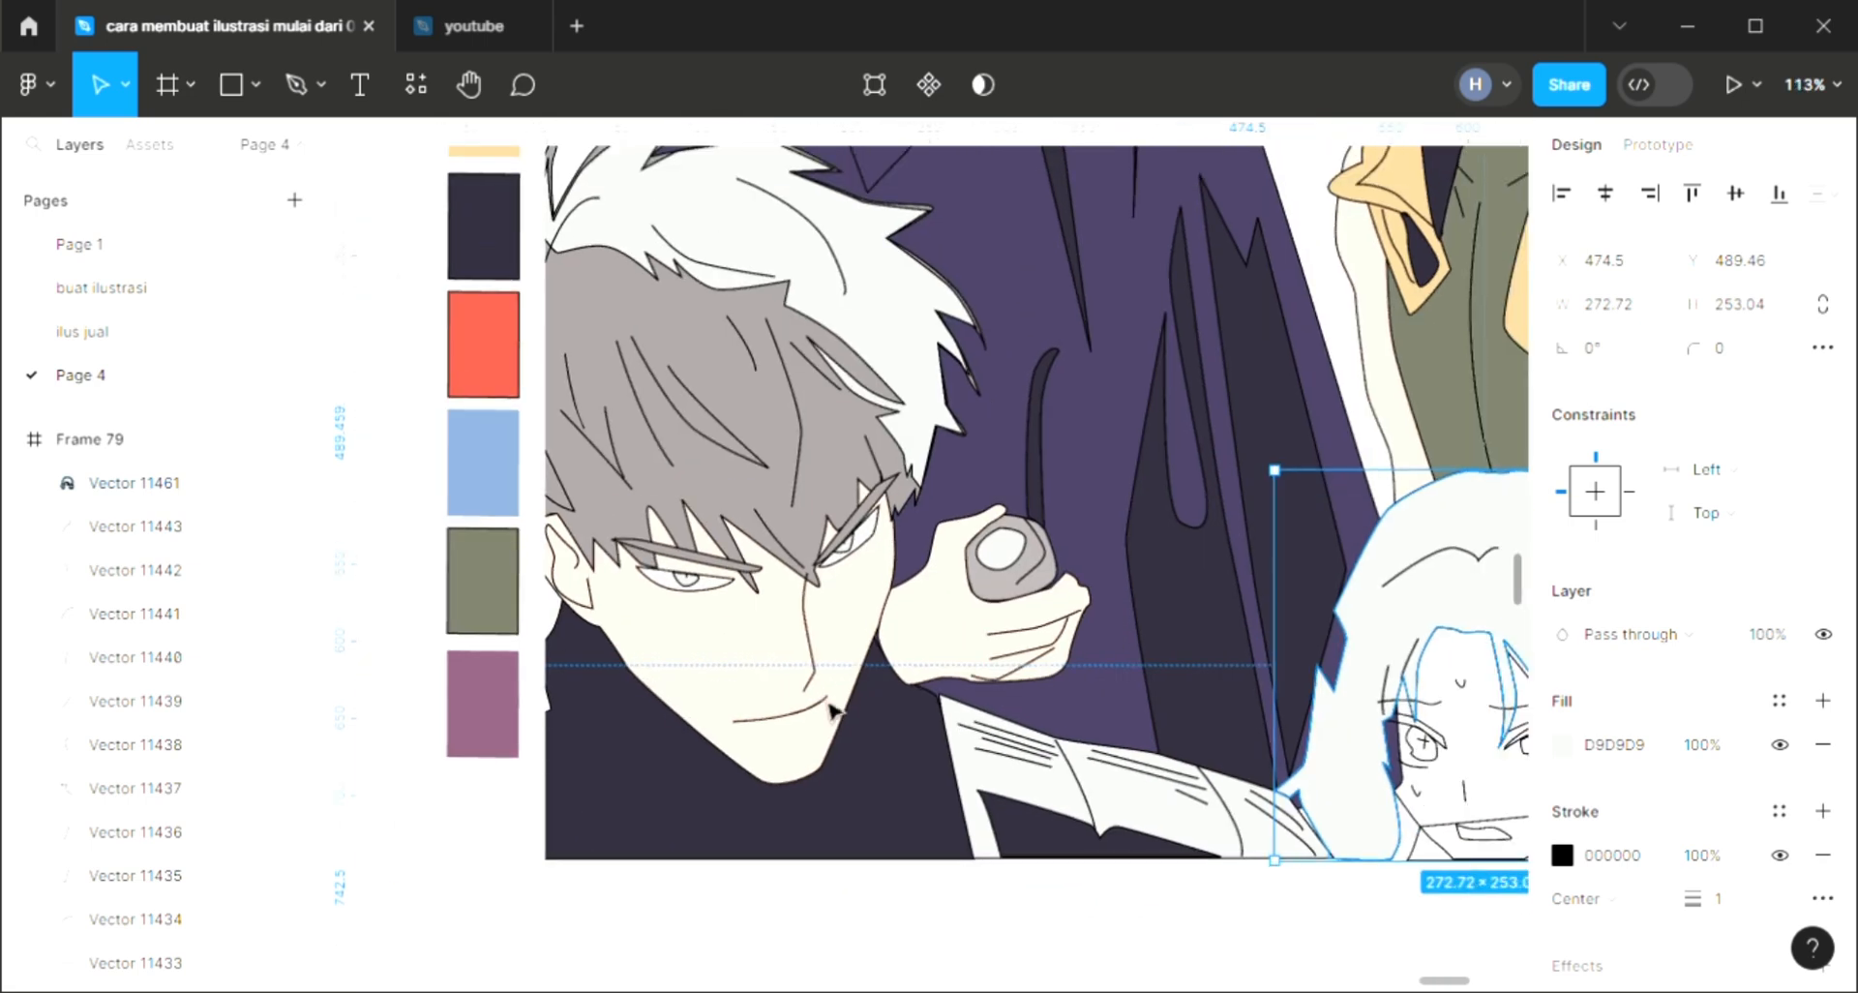
pyautogui.press('i')
pyautogui.click(483, 344)
pyautogui.hscroll(4, 794, 657)
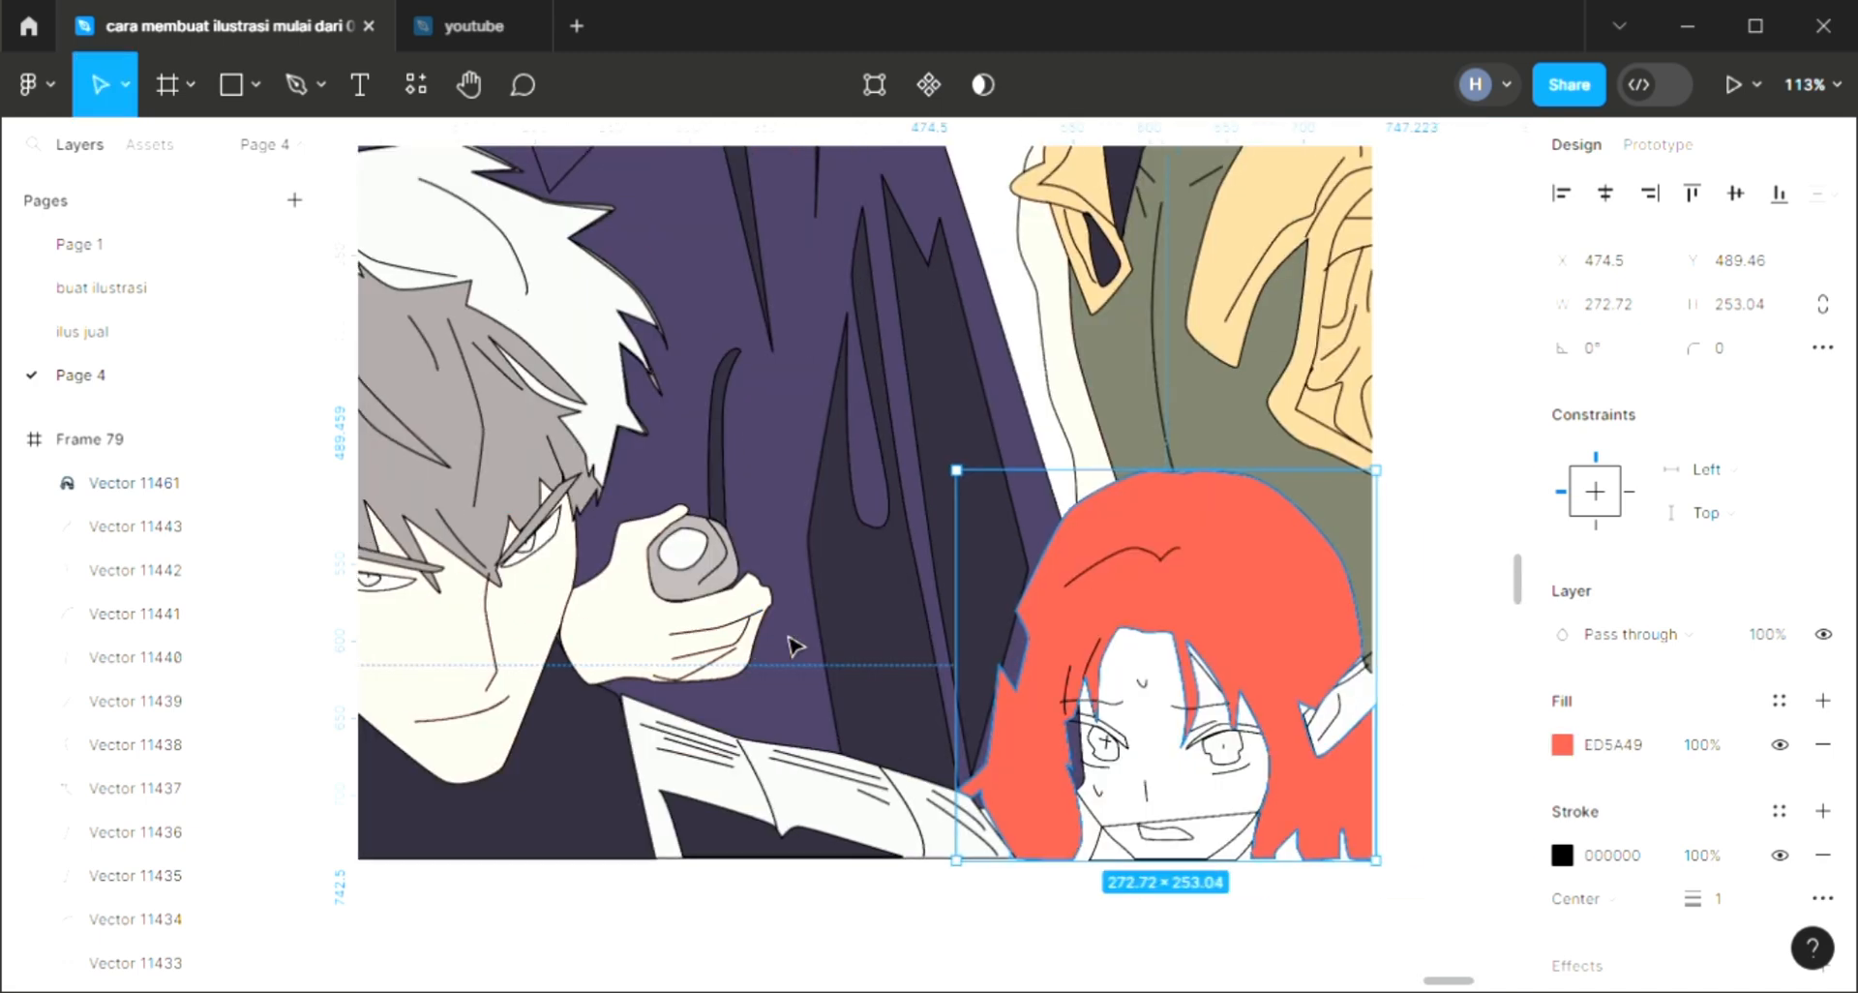
# Step: Change the red hair's fill to a linear gradient, transparent at the crown and solid red from about mid-height down
pyautogui.click(1564, 744)
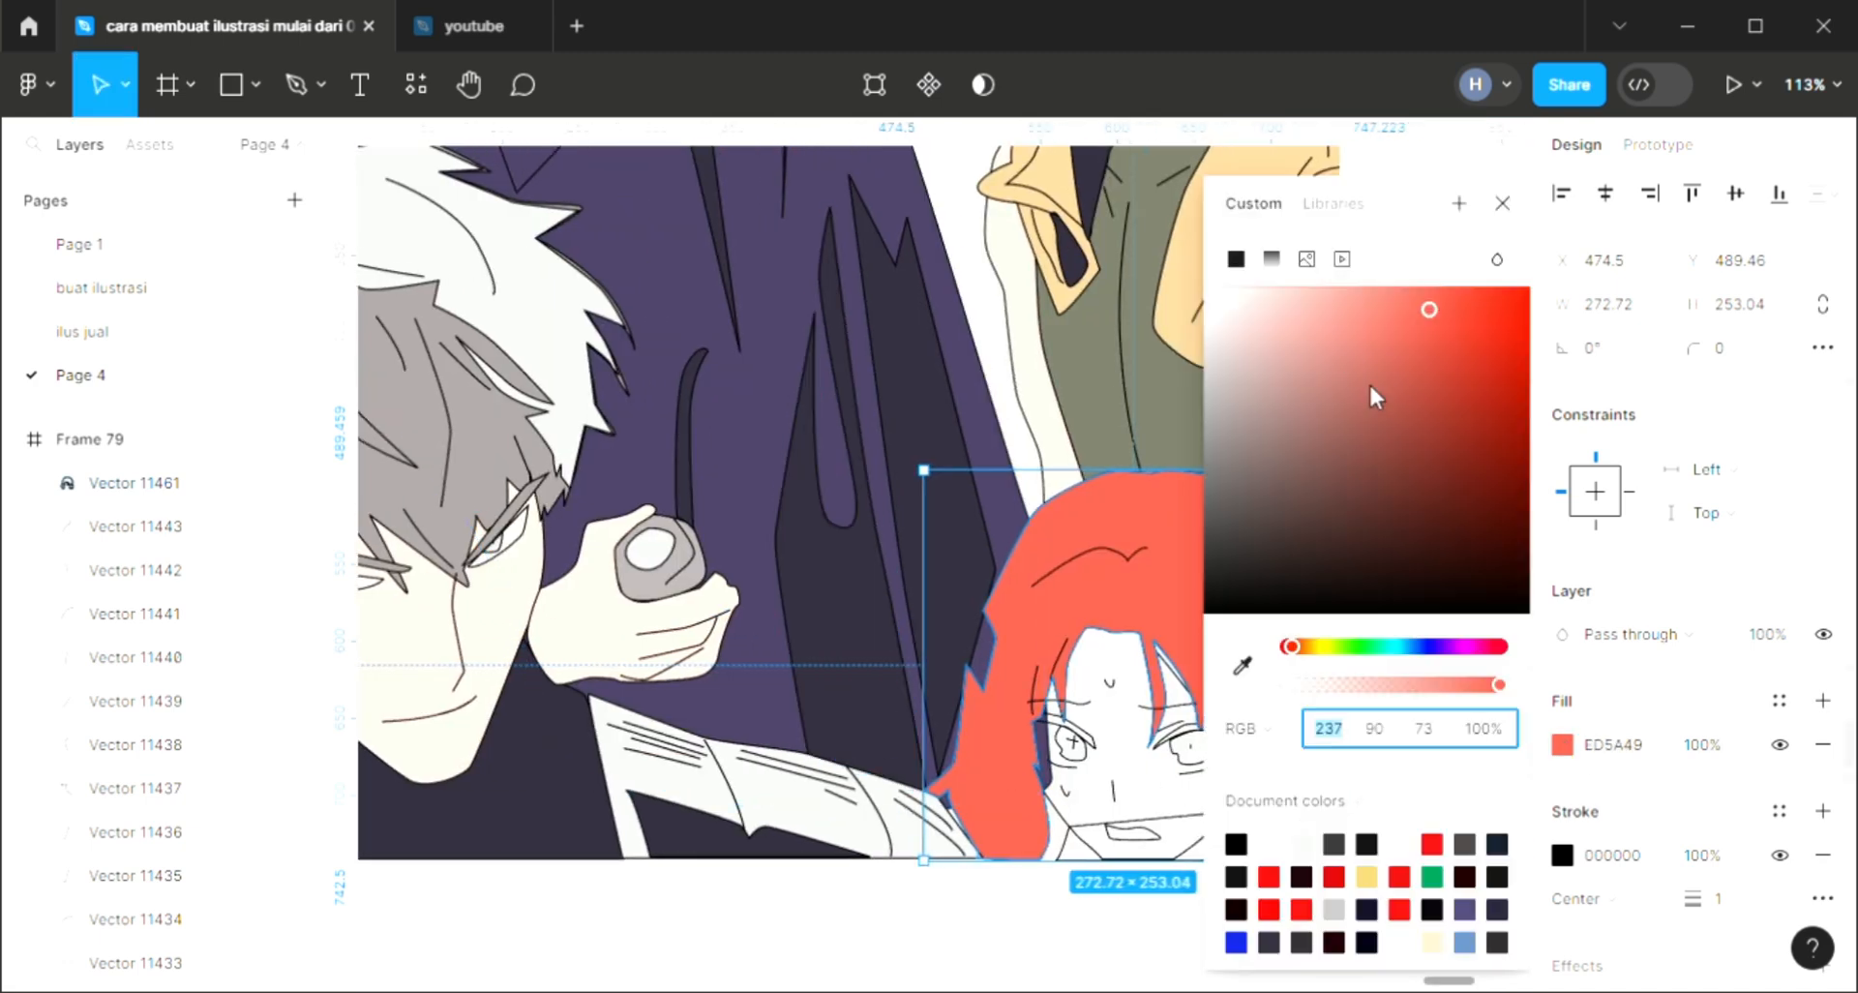
pyautogui.moveTo(1266, 245); pyautogui.dragTo(1268, 248)
pyautogui.click(1273, 262)
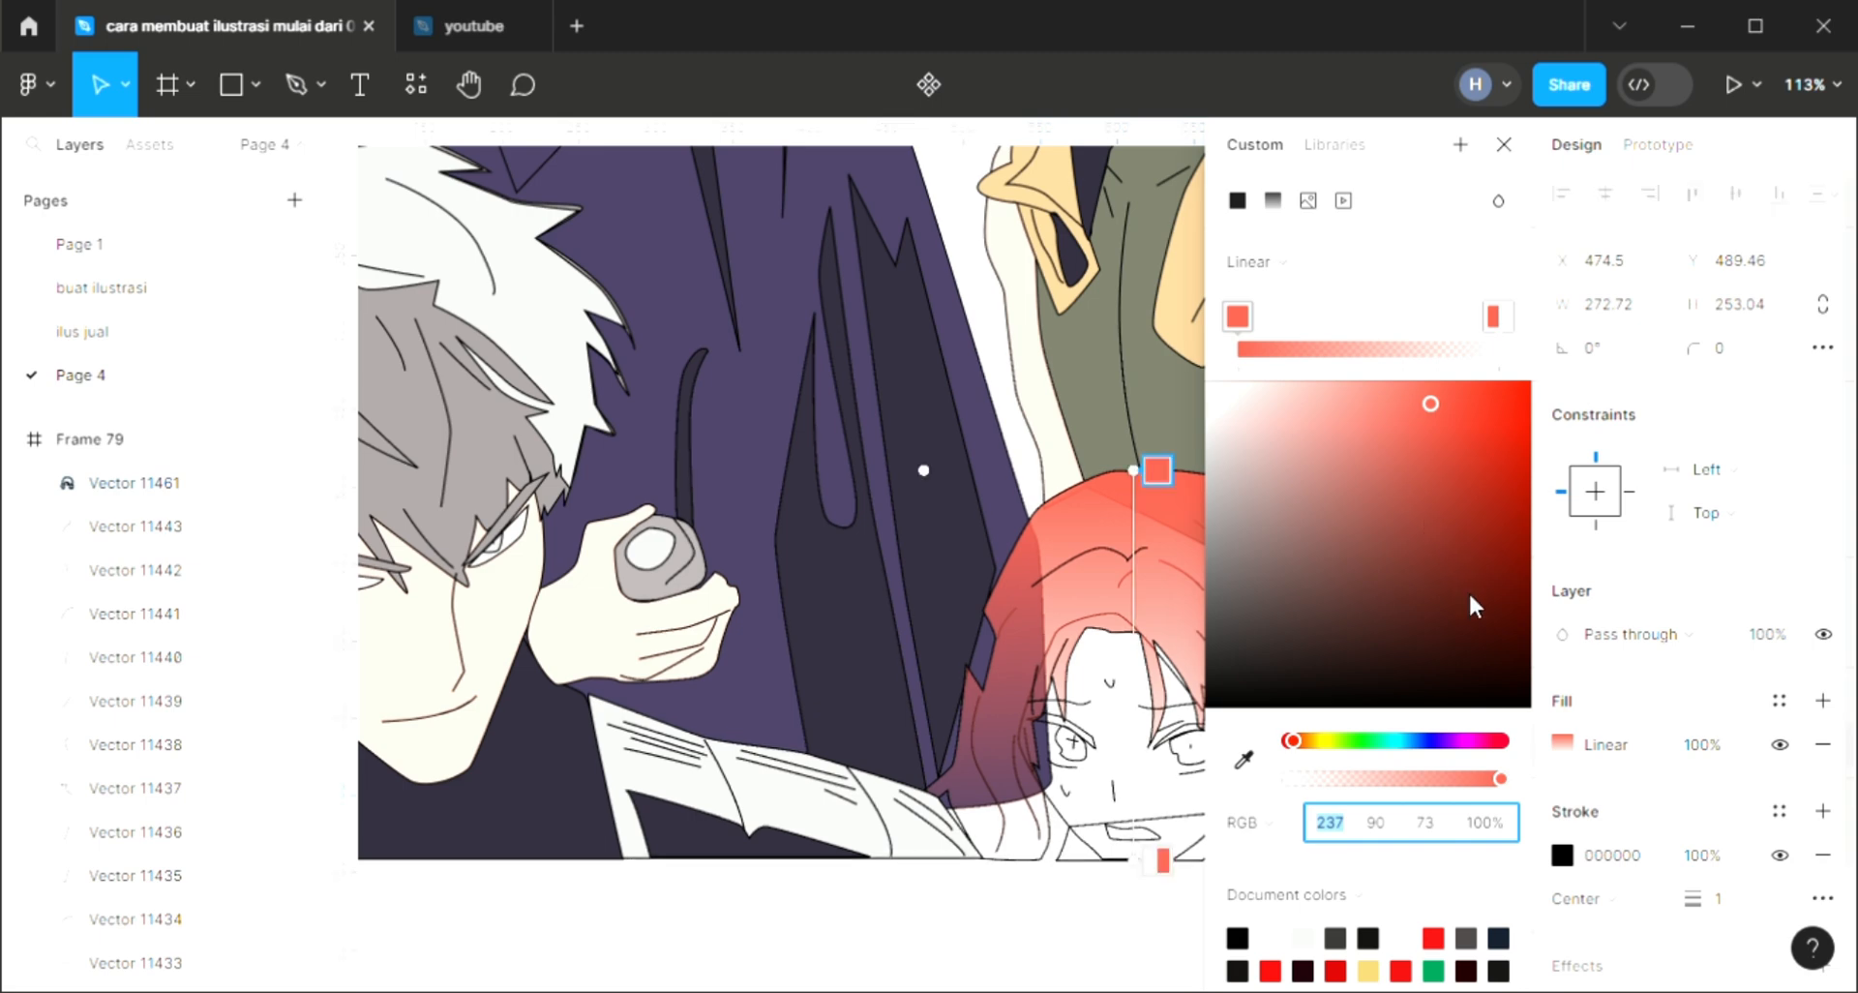
pyautogui.moveTo(1163, 858); pyautogui.dragTo(1162, 538)
pyautogui.moveTo(1158, 471); pyautogui.dragTo(1158, 650)
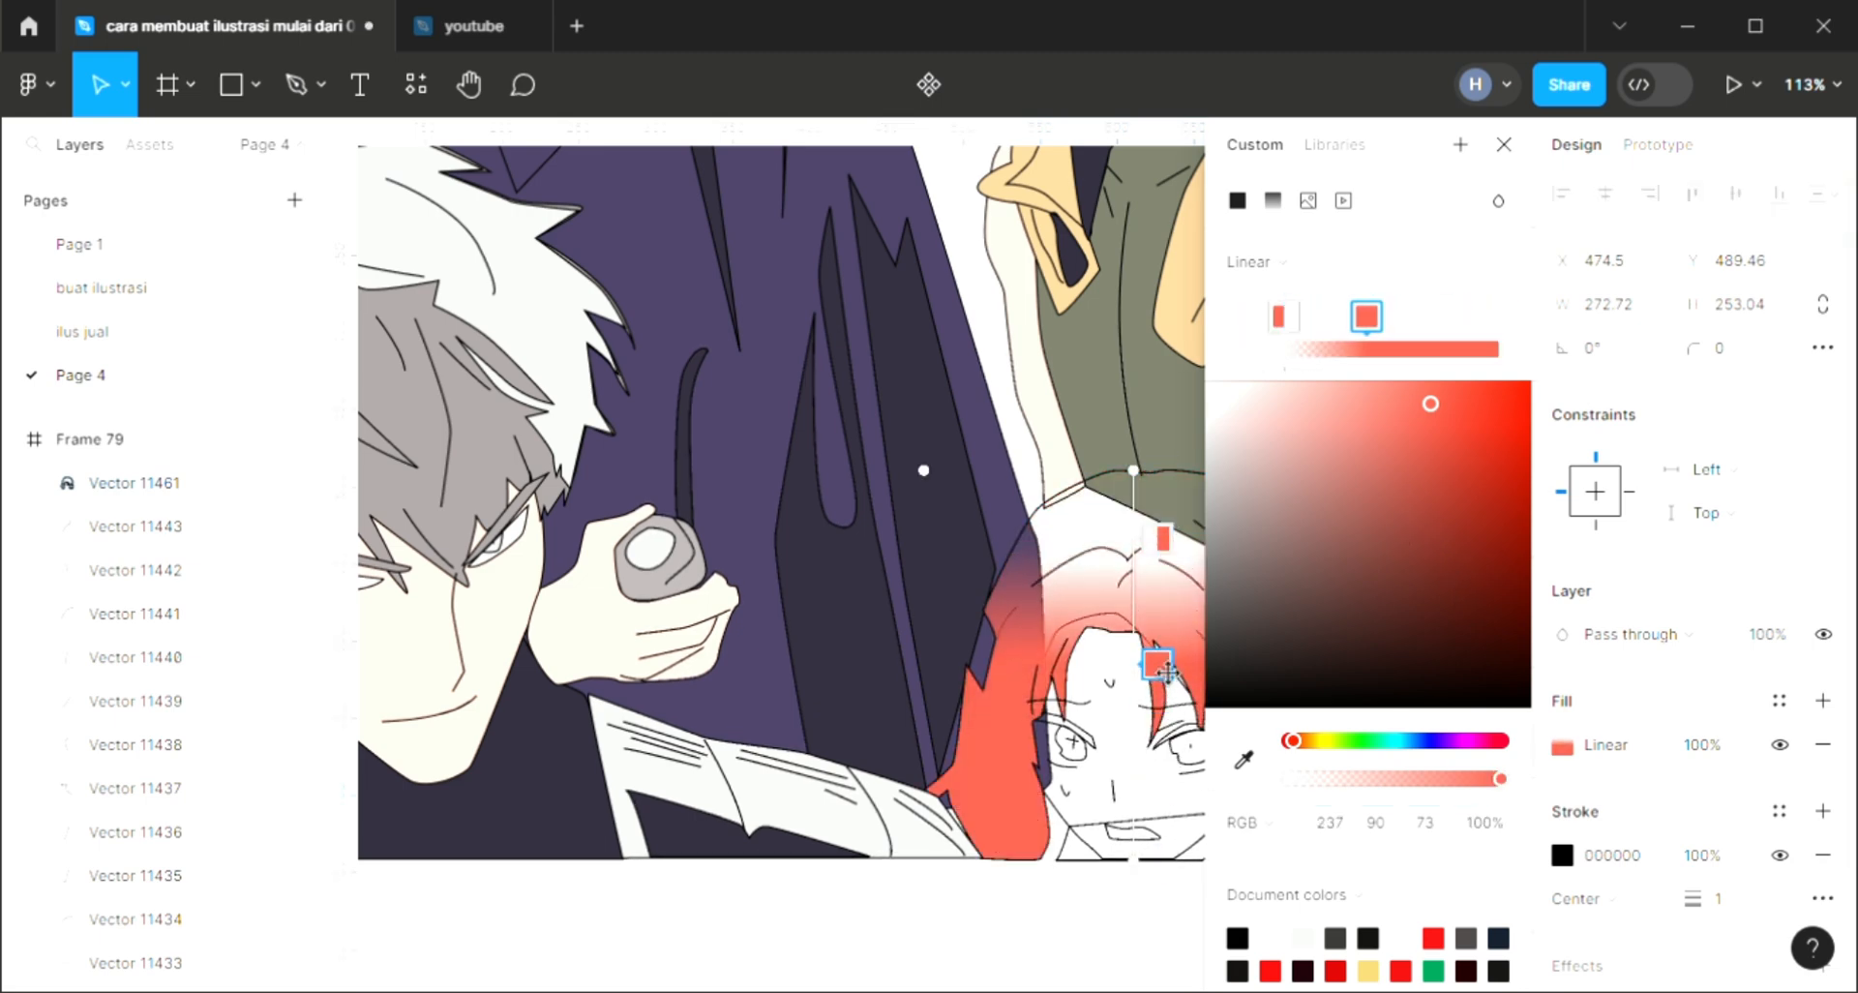
pyautogui.moveTo(1164, 539); pyautogui.dragTo(1158, 471)
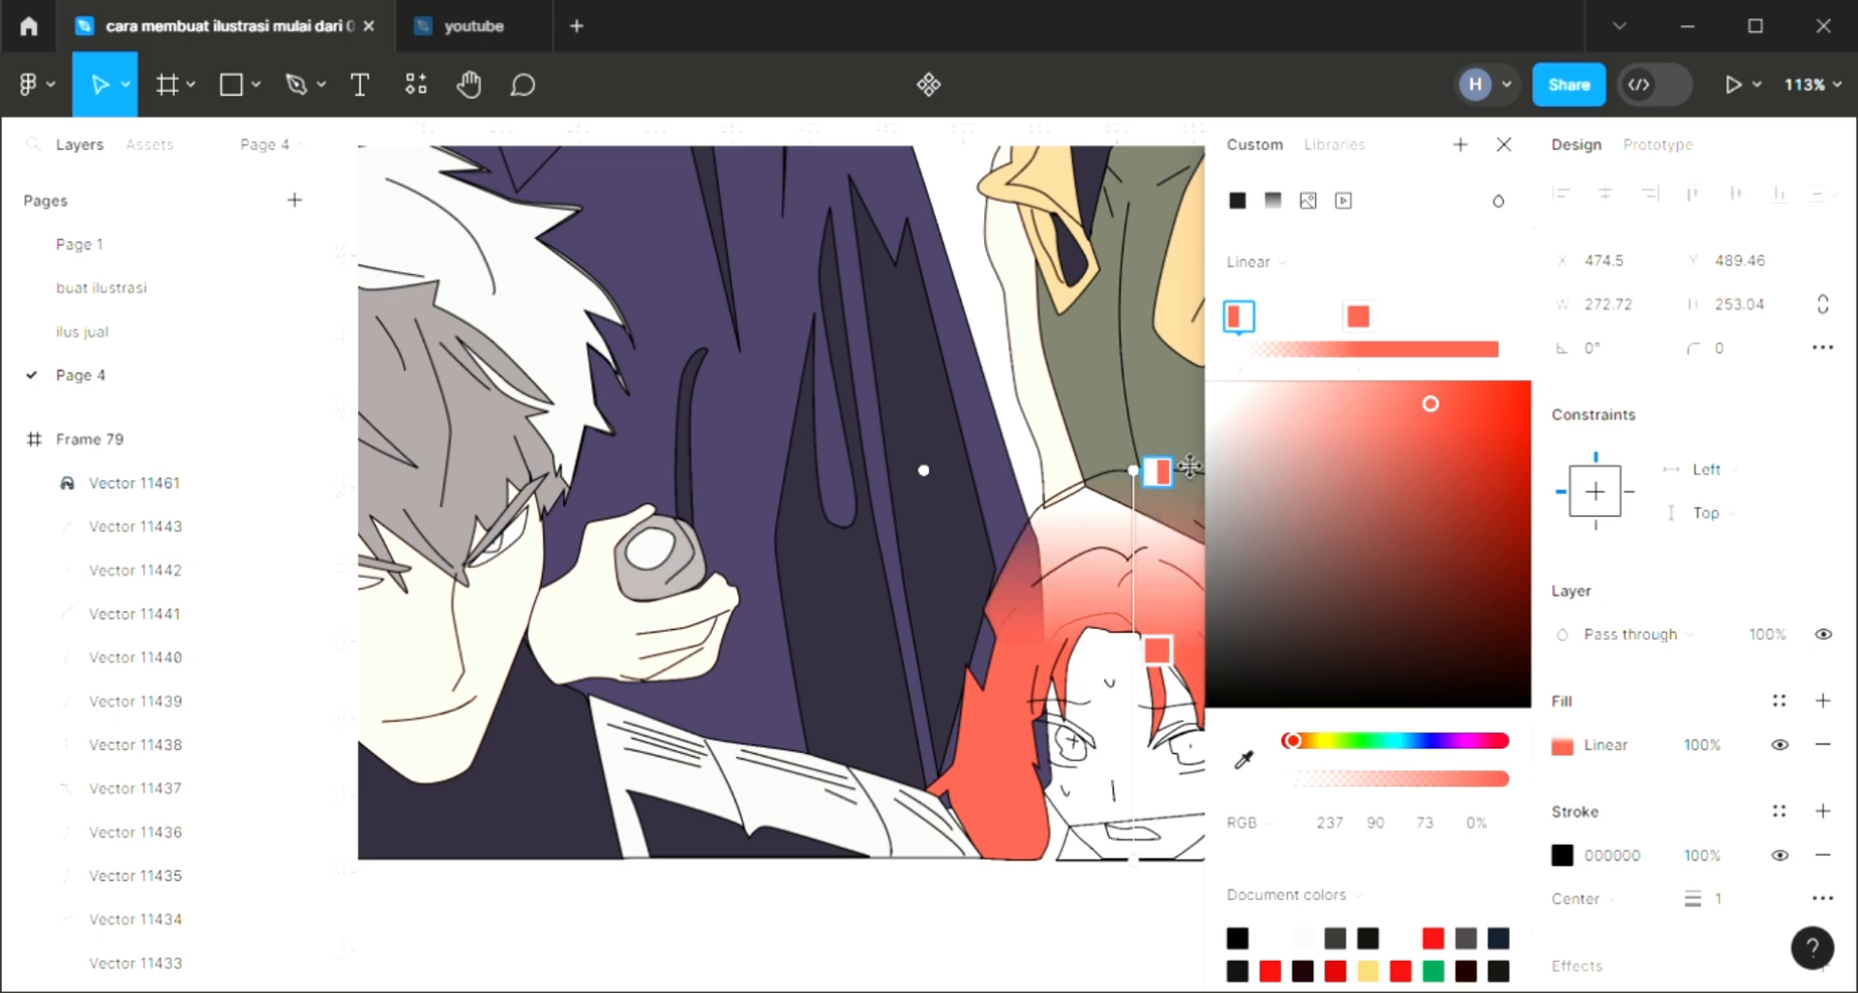
pyautogui.click(1505, 147)
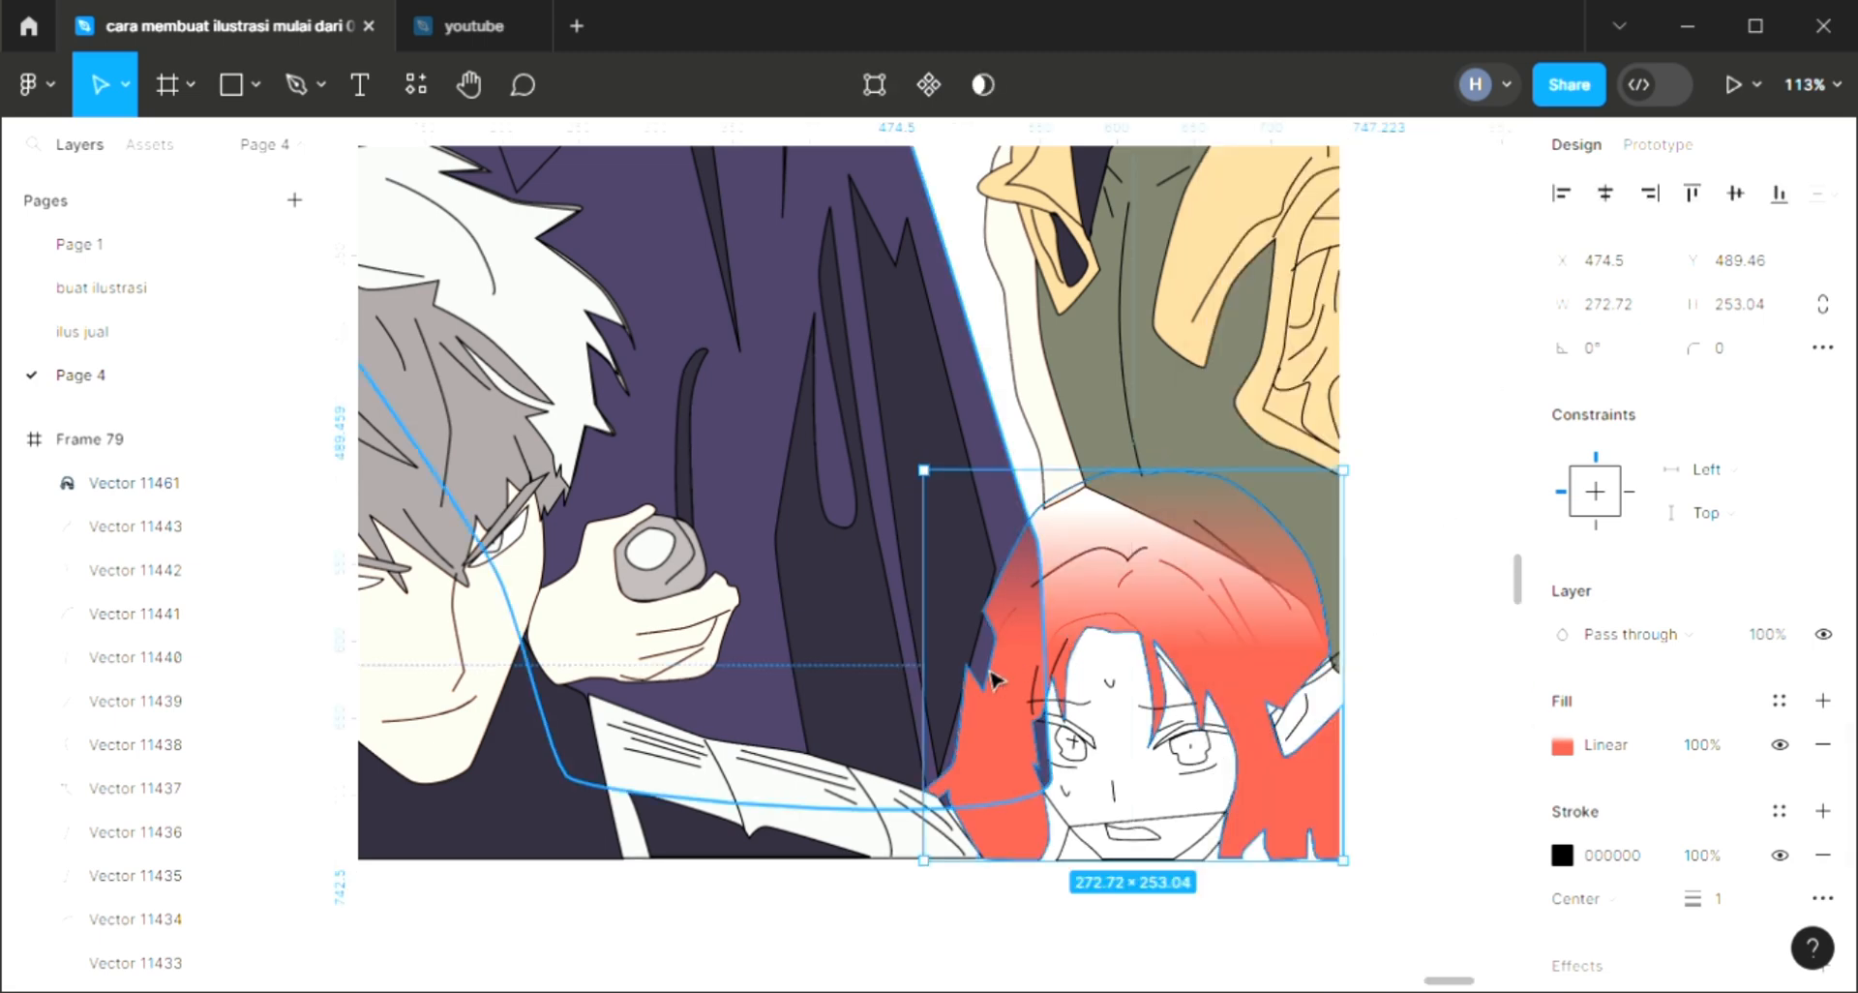
# Step: Draw a closed triangular ear about 65 × 79.5 beside the red hair's outer edge with the Pen tool
pyautogui.scroll(3, 978, 672)
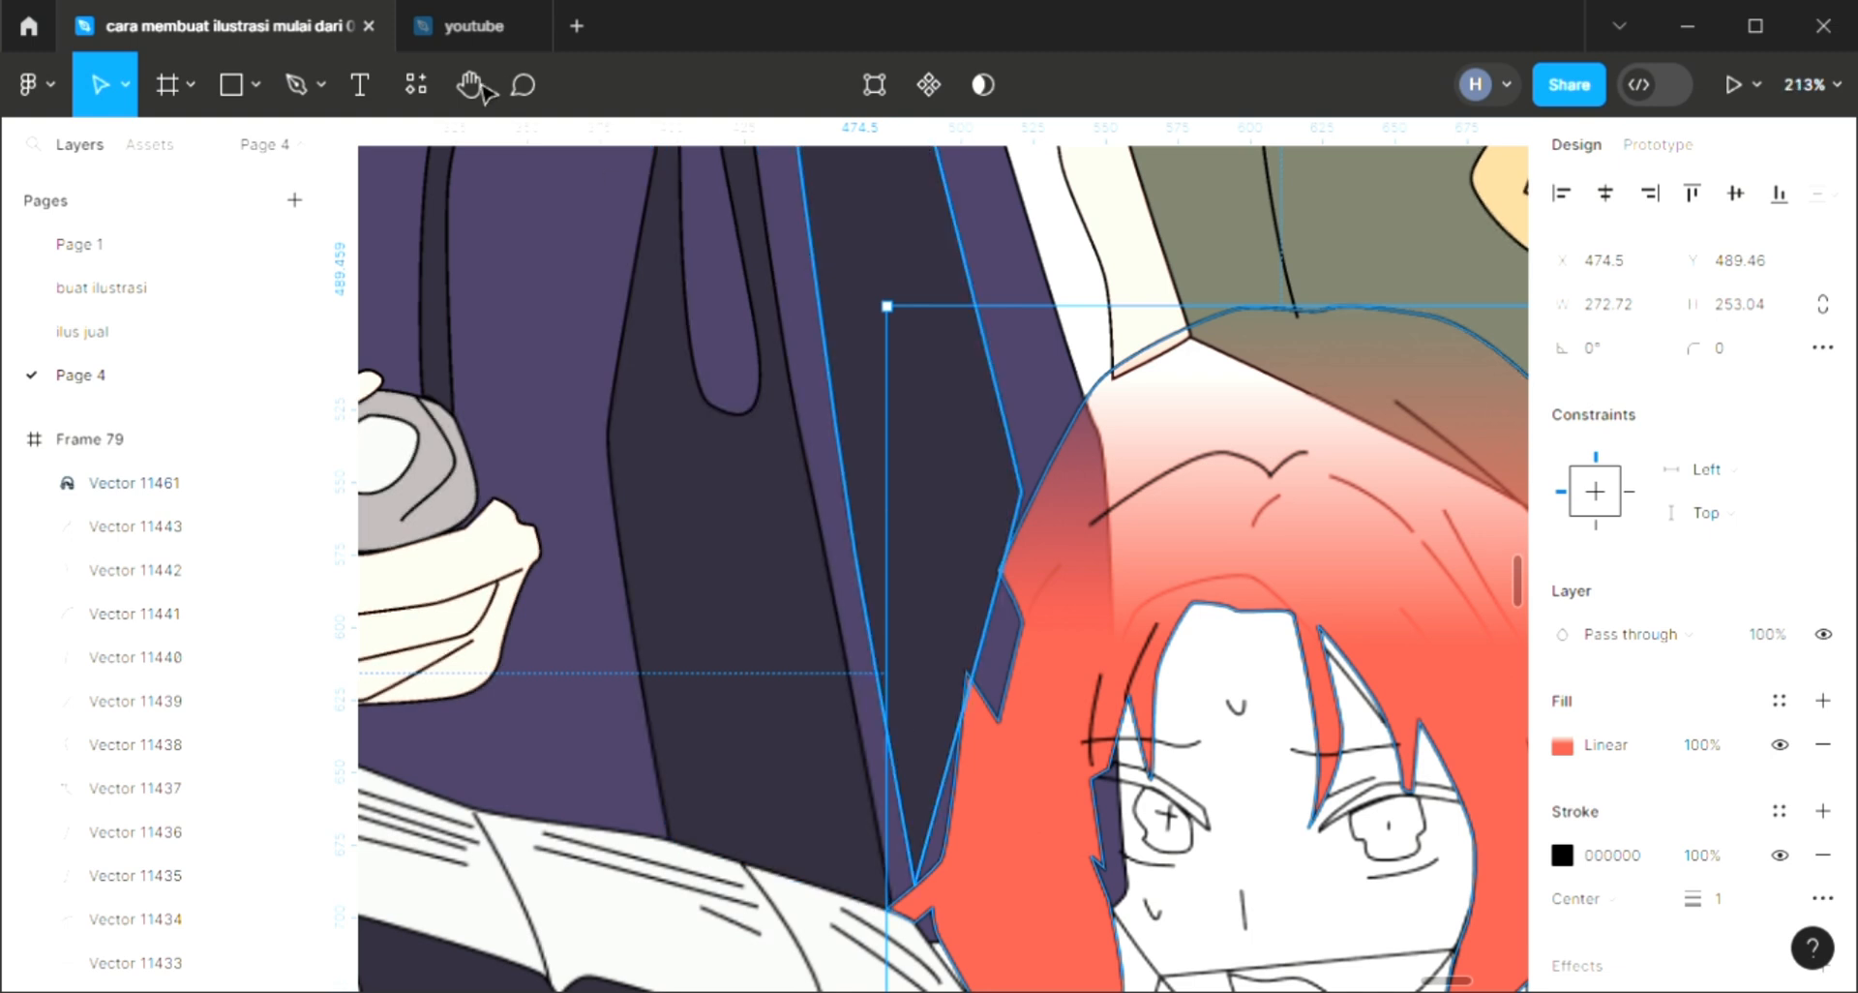
pyautogui.click(296, 84)
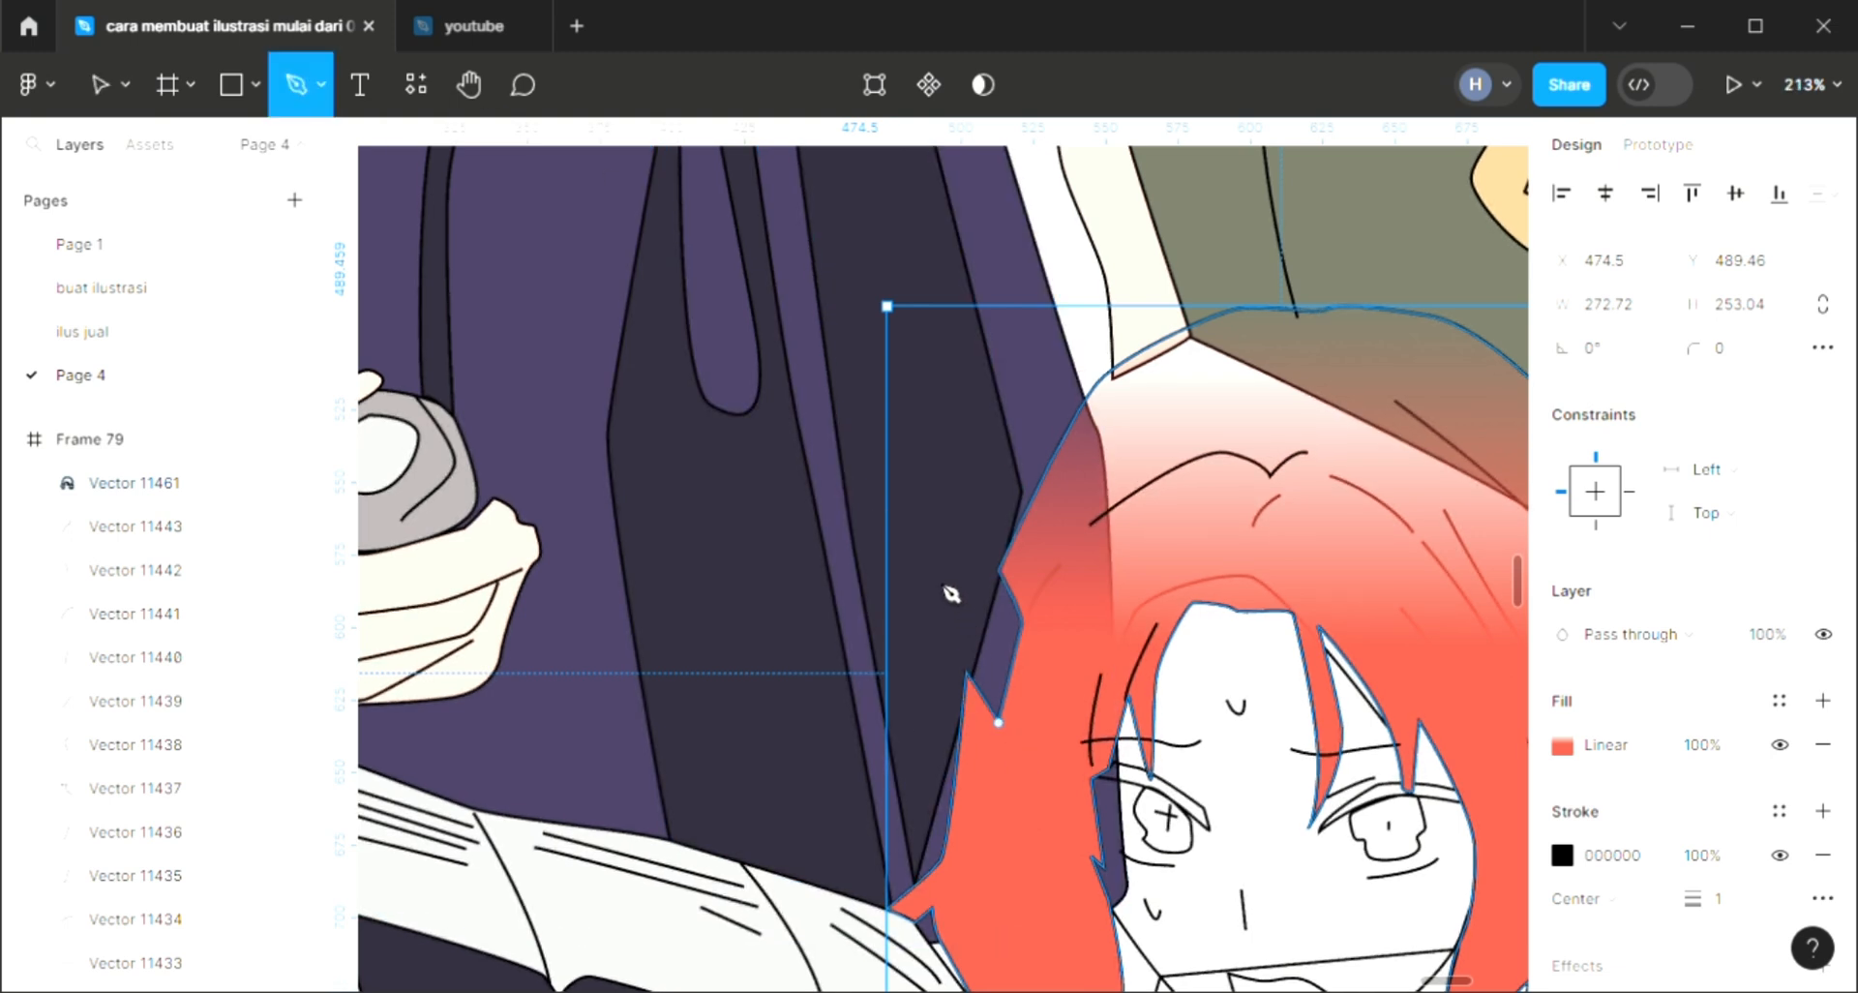
pyautogui.click(998, 722)
pyautogui.click(855, 491)
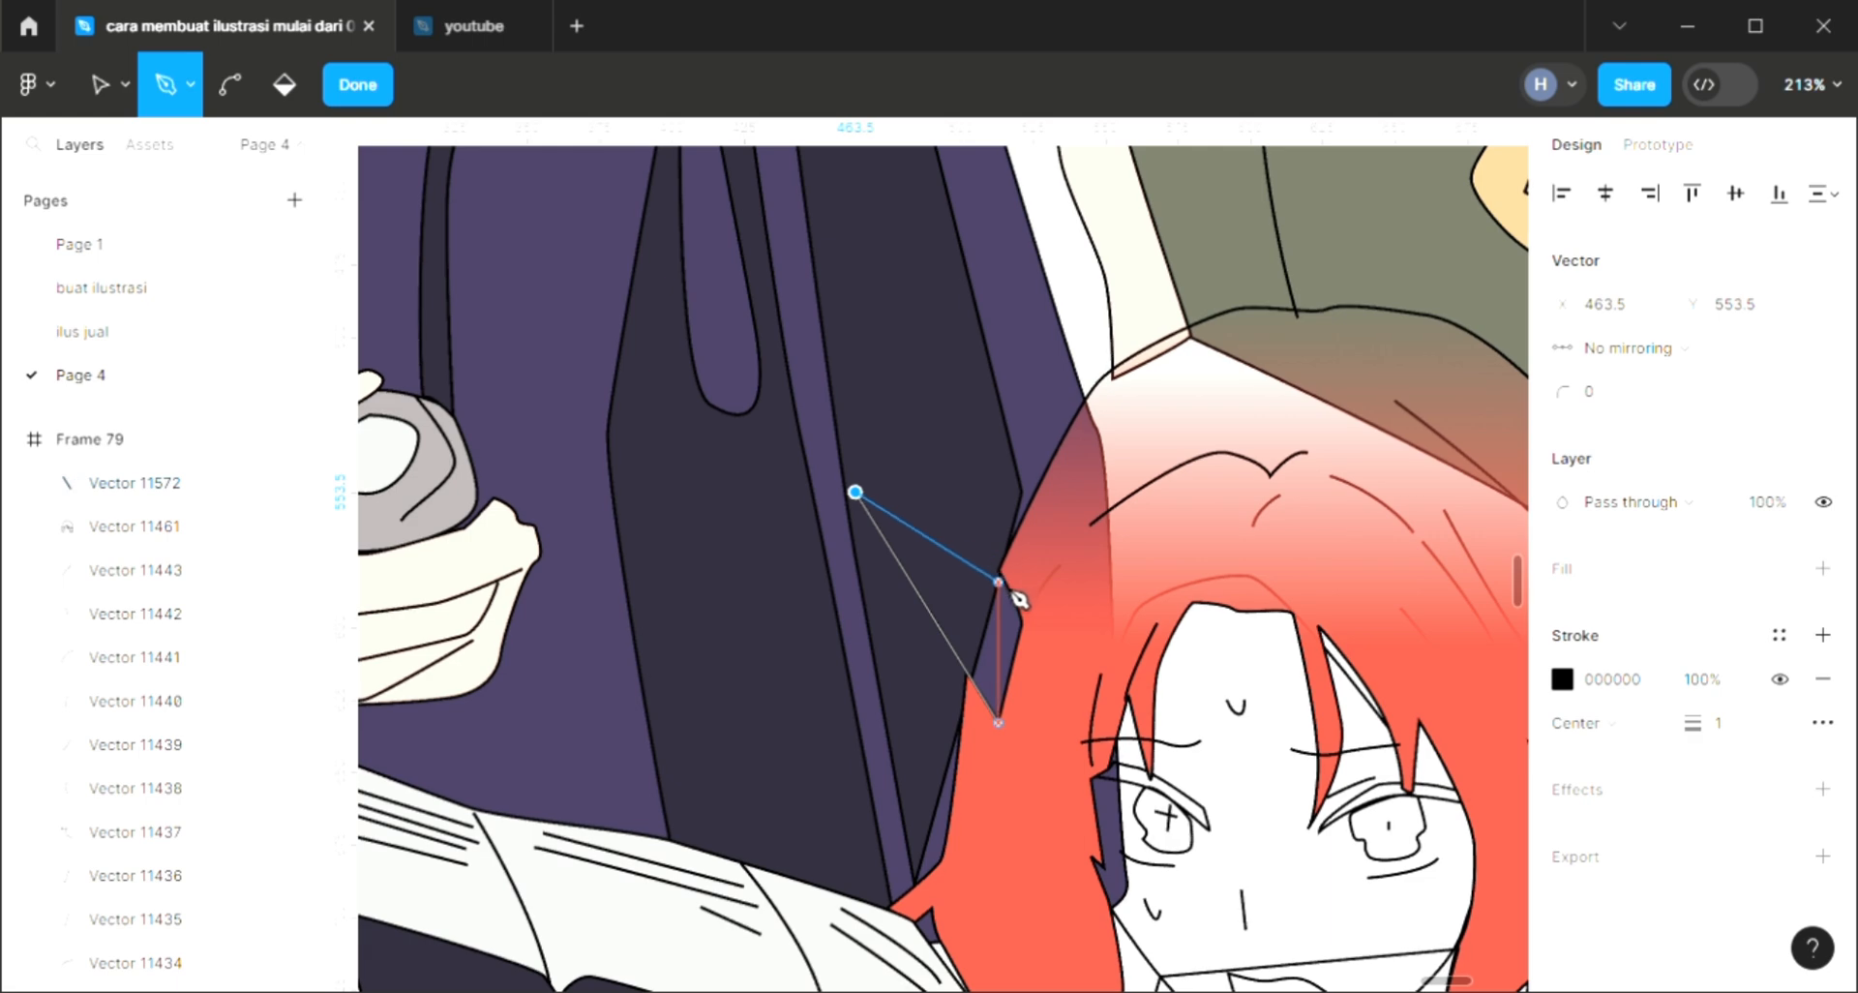
pyautogui.click(1044, 602)
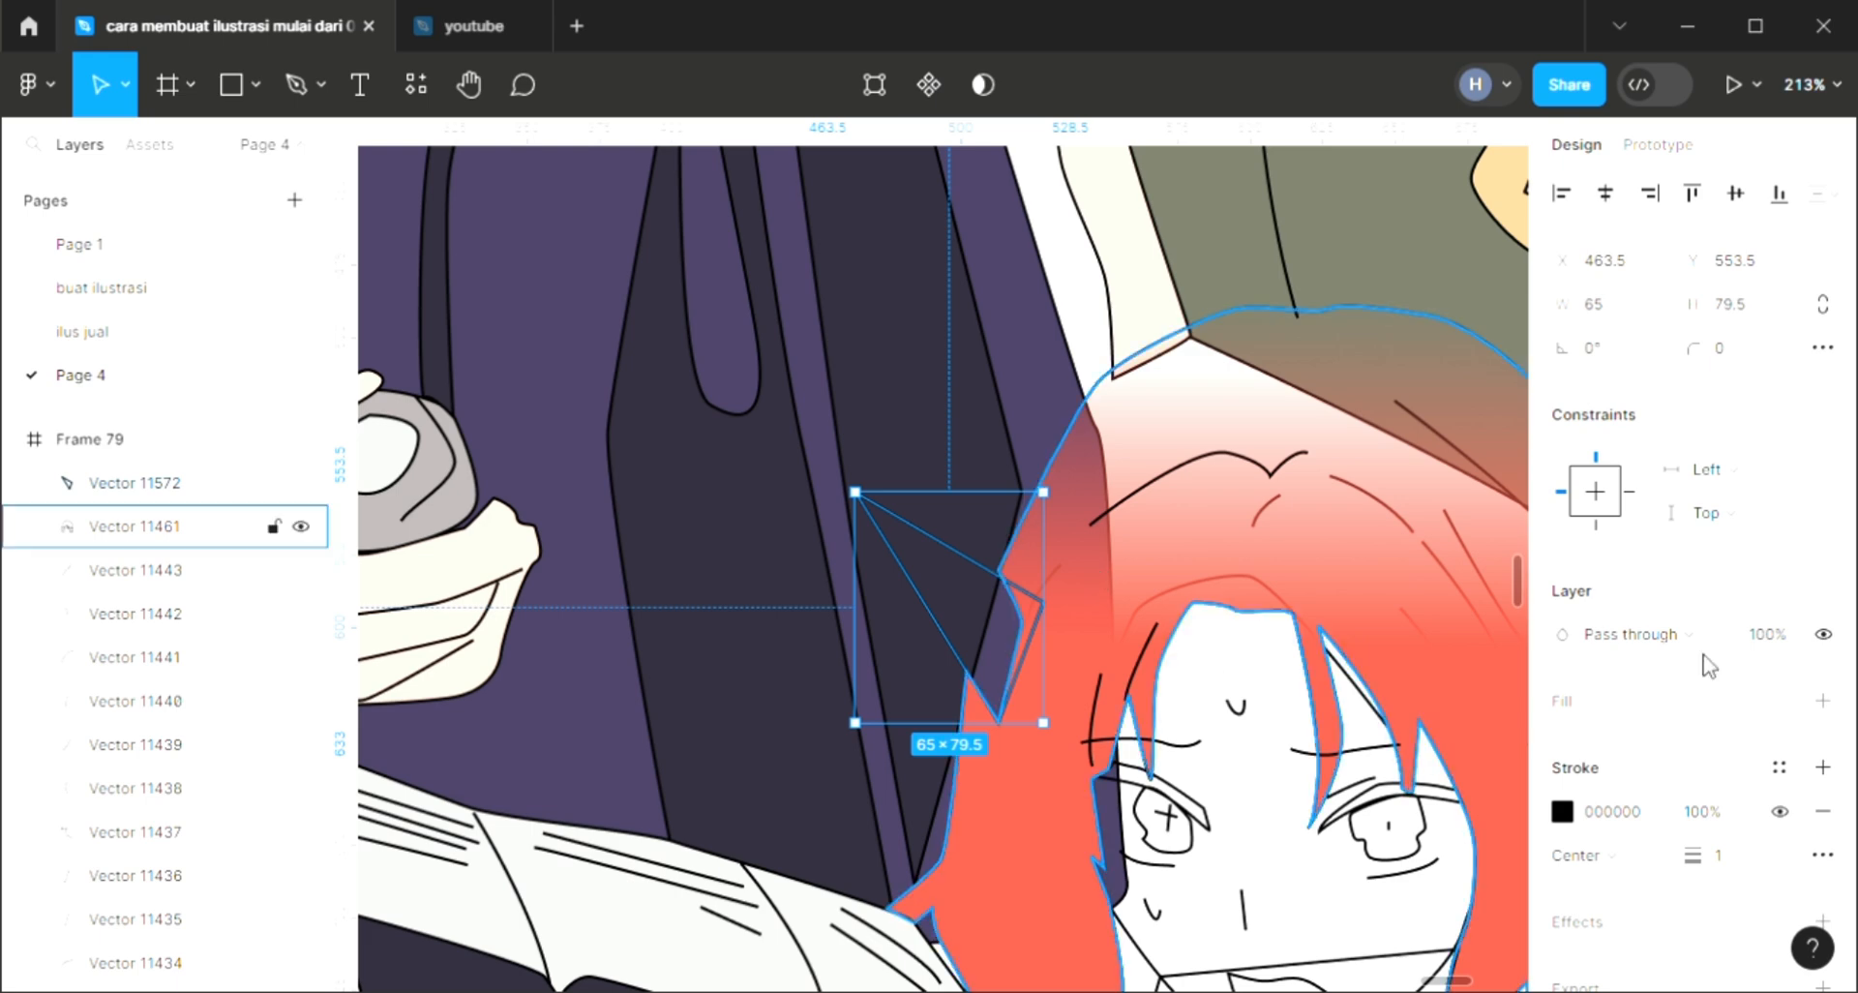
# Step: Fill the triangular ear with skin tone FFE2D3 sampled from the pointy-eared man's arm
pyautogui.click(1822, 700)
pyautogui.scroll(-5, 1122, 738)
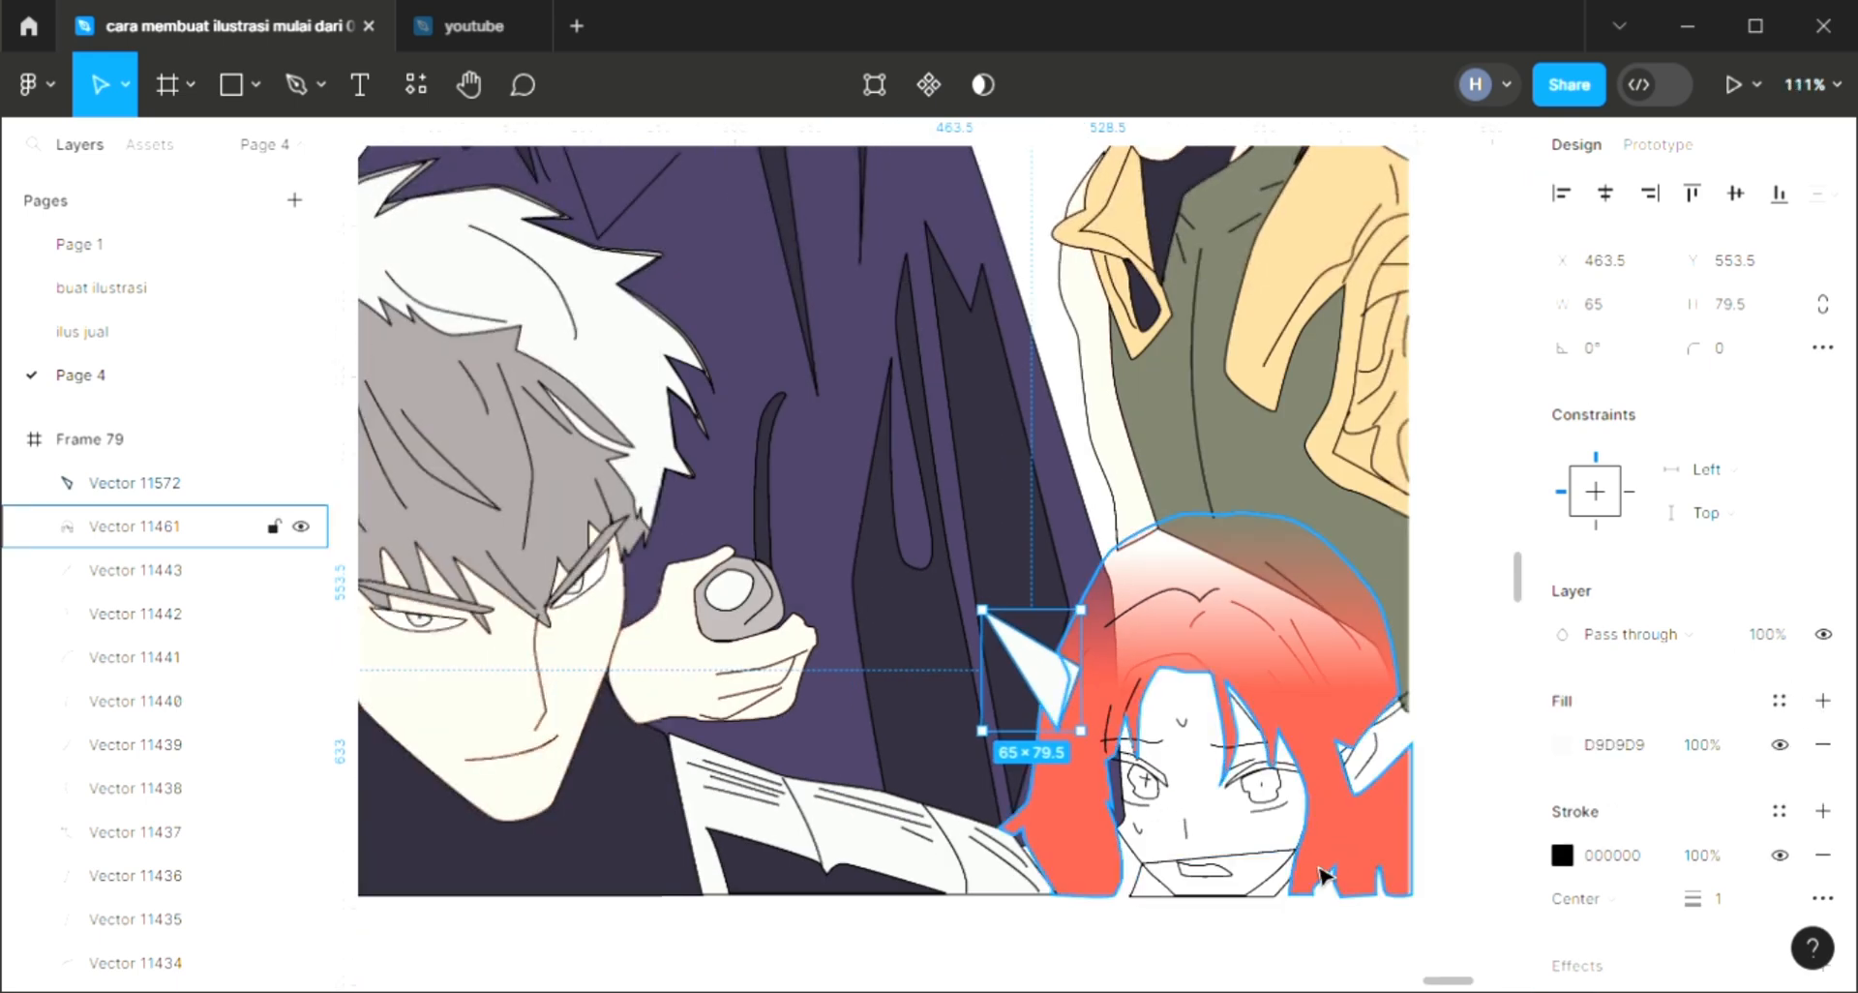
pyautogui.scroll(3, 1001, 823)
pyautogui.press('i')
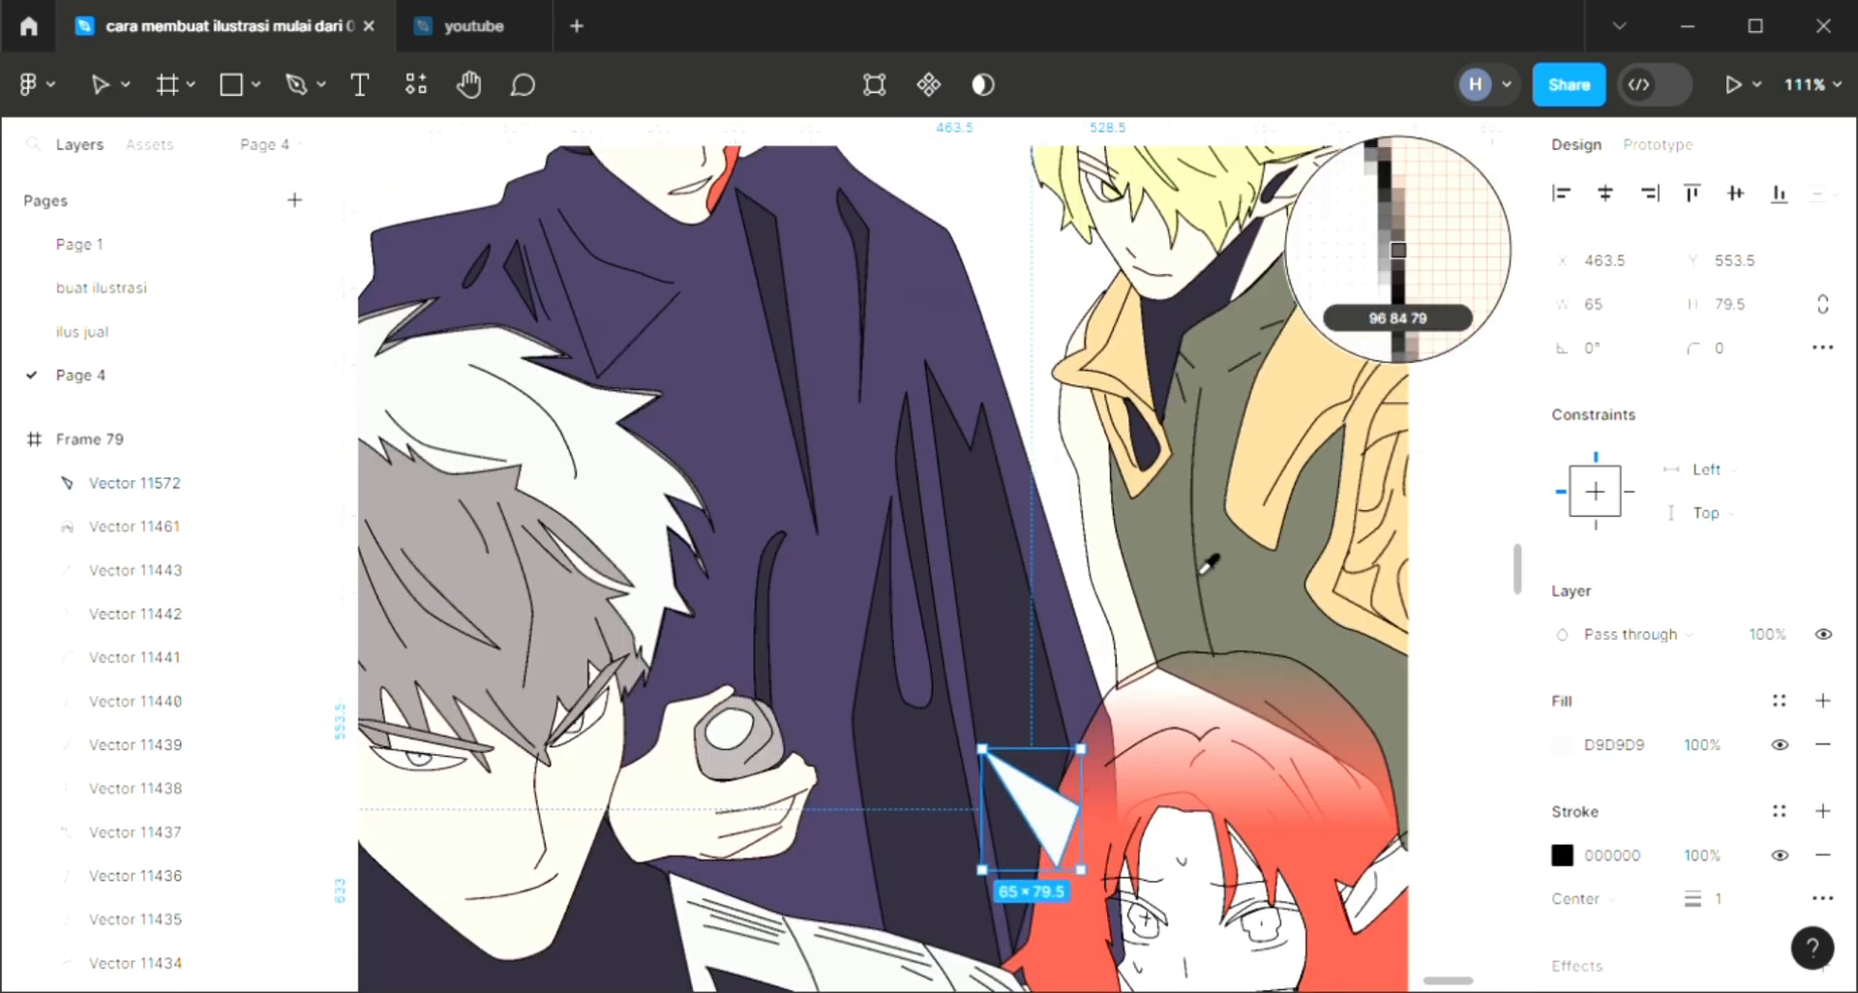
pyautogui.click(1100, 568)
pyautogui.press('Escape')
# Step: Fill the red-haired character's other ear, at the frame's edge, with the skin tone sampled from the man's arm
pyautogui.click(1379, 920)
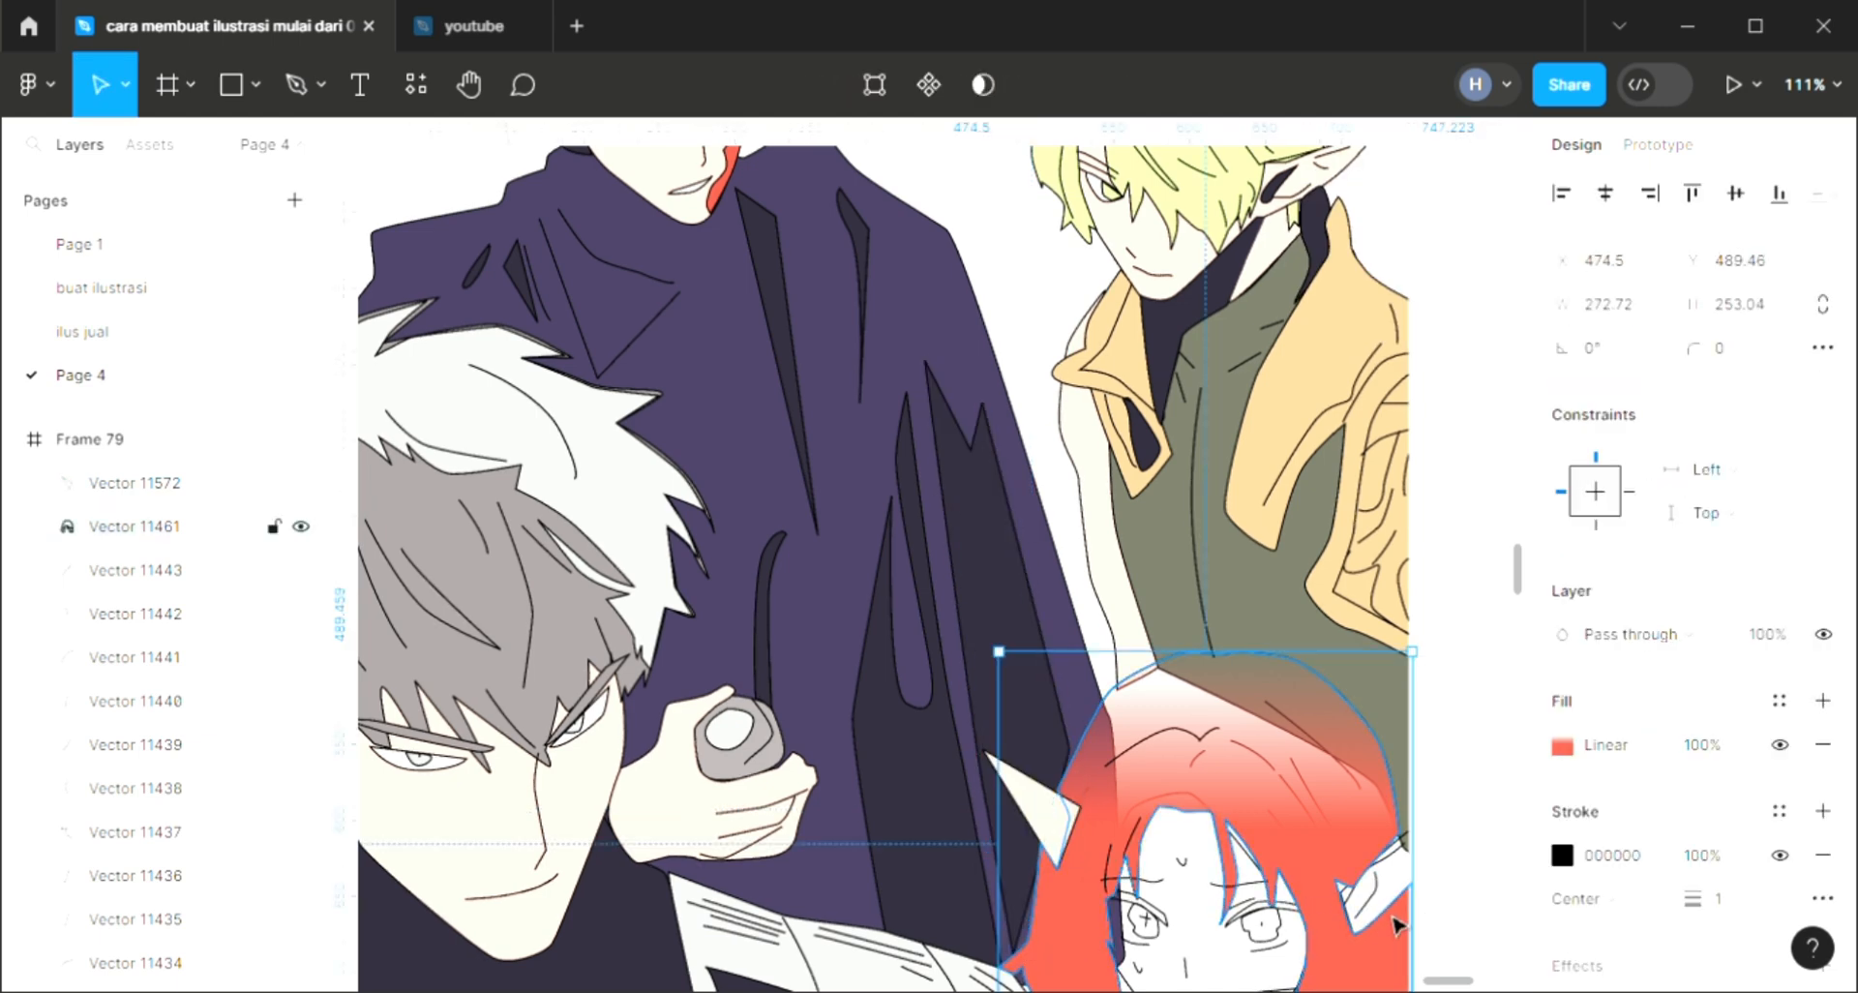
pyautogui.click(1488, 792)
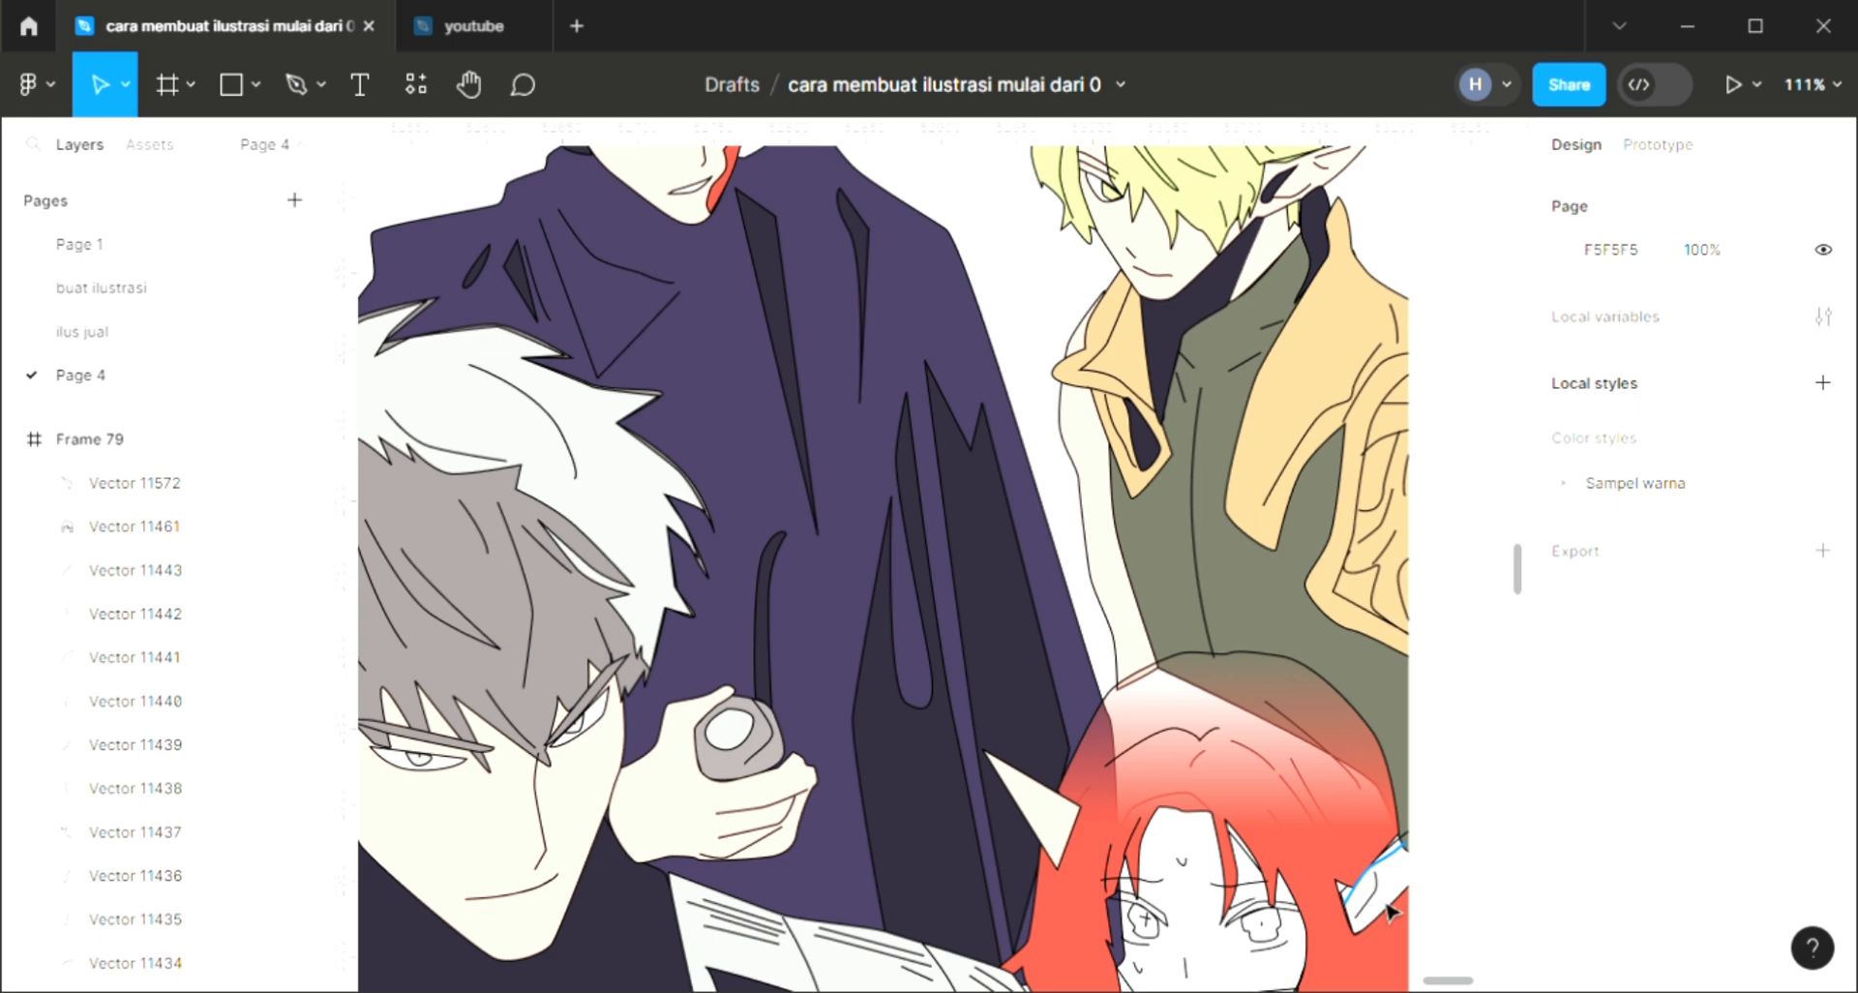
pyautogui.click(1415, 856)
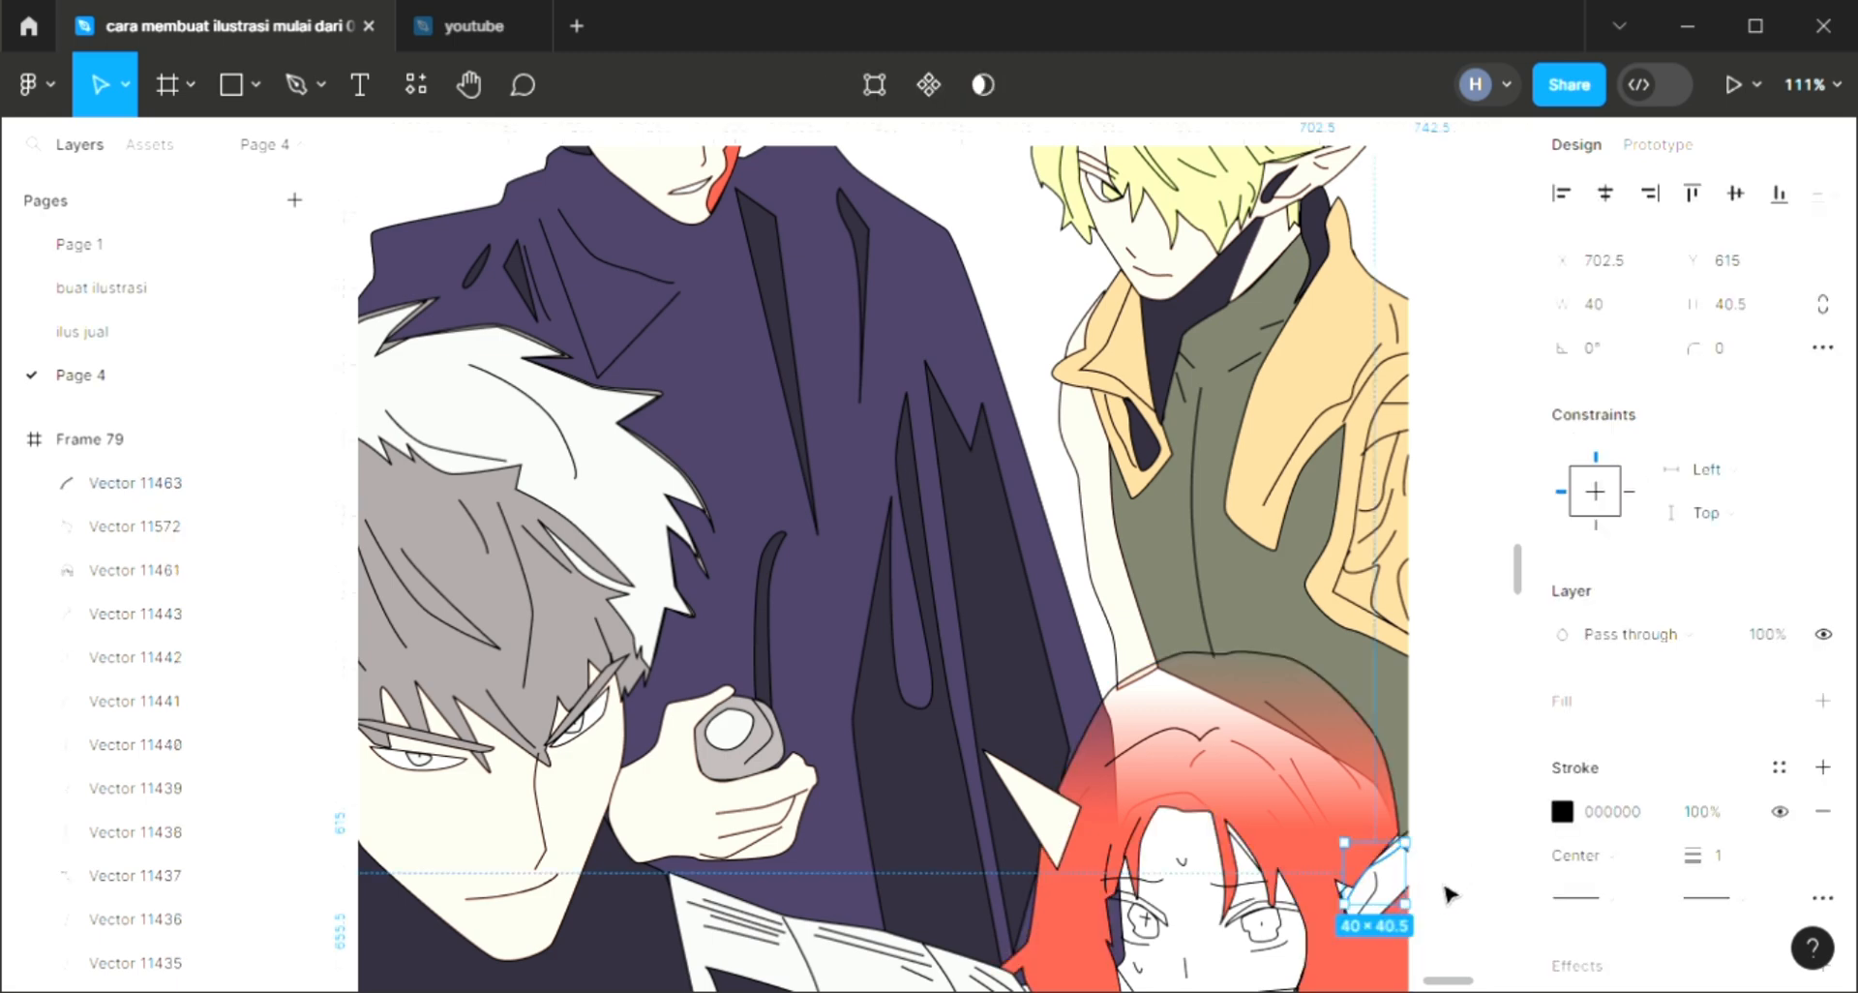
pyautogui.click(1452, 895)
pyautogui.keyDown('ctrl'); pyautogui.scroll(5, 1452, 895); pyautogui.keyUp('ctrl')
pyautogui.click(1396, 803)
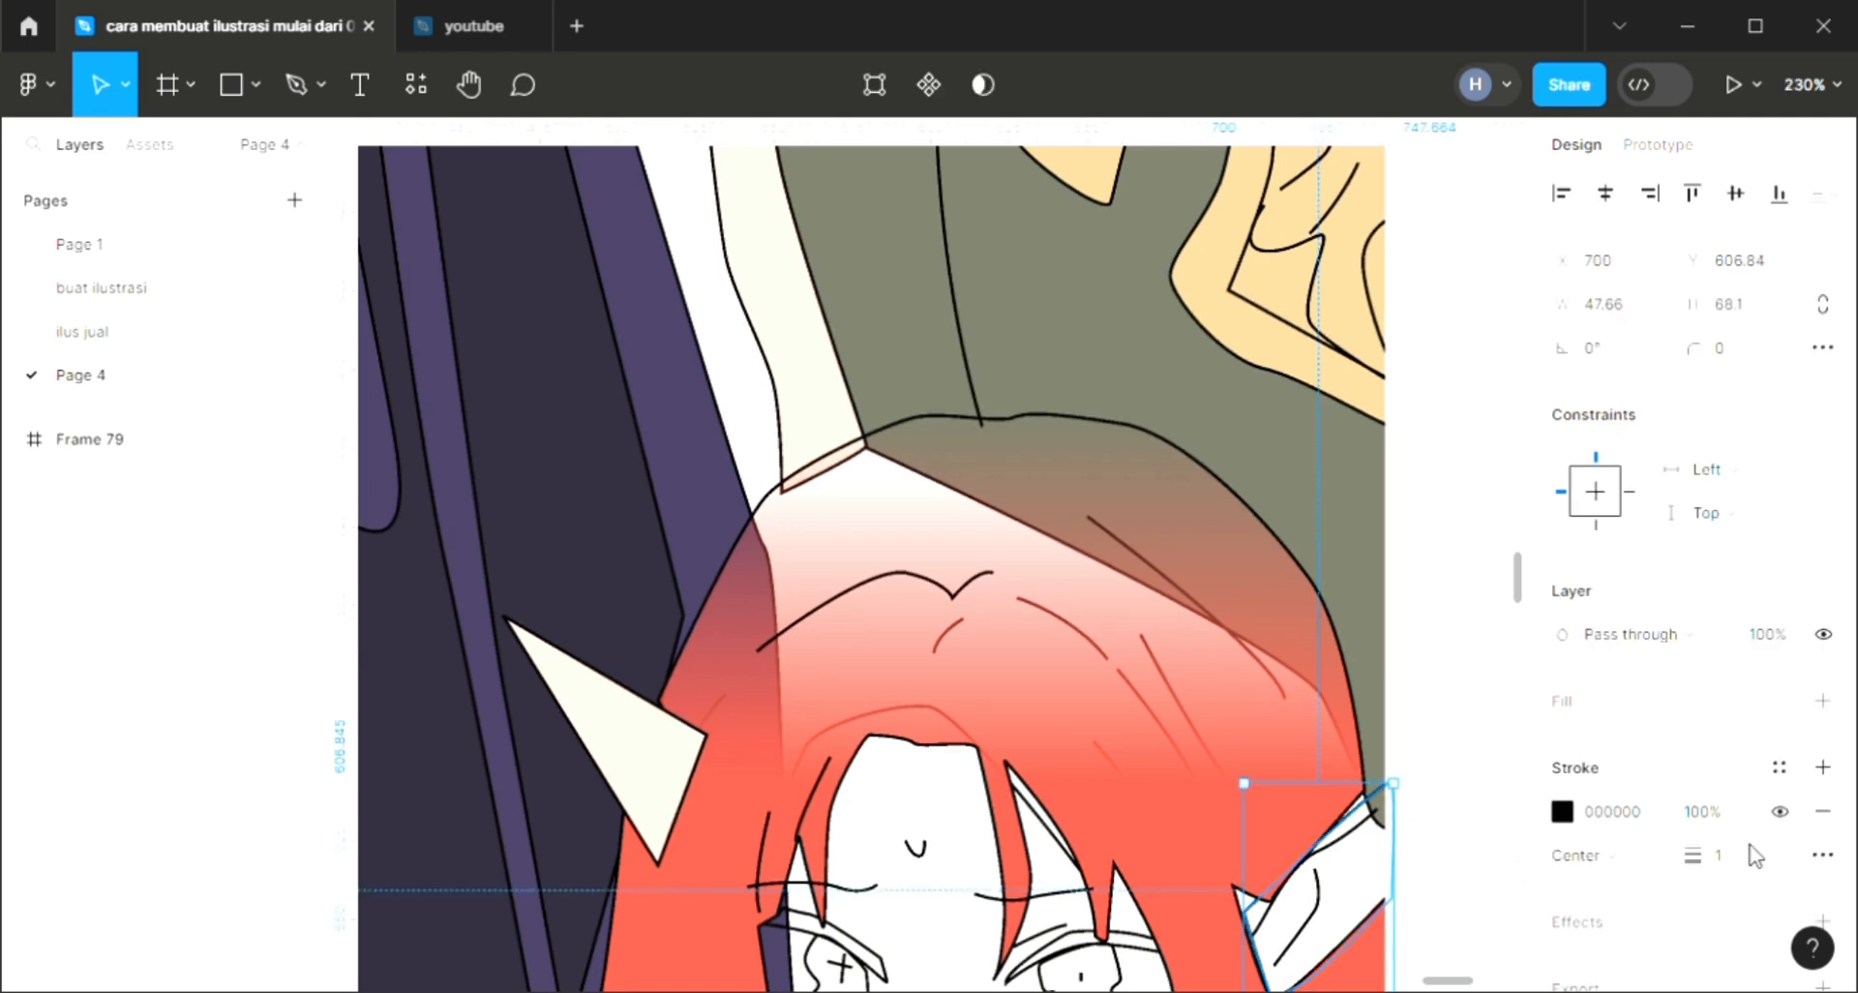
pyautogui.click(1822, 701)
pyautogui.keyDown('ctrl'); pyautogui.scroll(-5, 946, 872); pyautogui.keyUp('ctrl')
pyautogui.press('i')
pyautogui.click(879, 639)
# Step: Match the red-haired character's triangular ear to the skin tone FFE2D3 sampled from the pointy-eared man's arm
pyautogui.click(801, 815)
pyautogui.press('i')
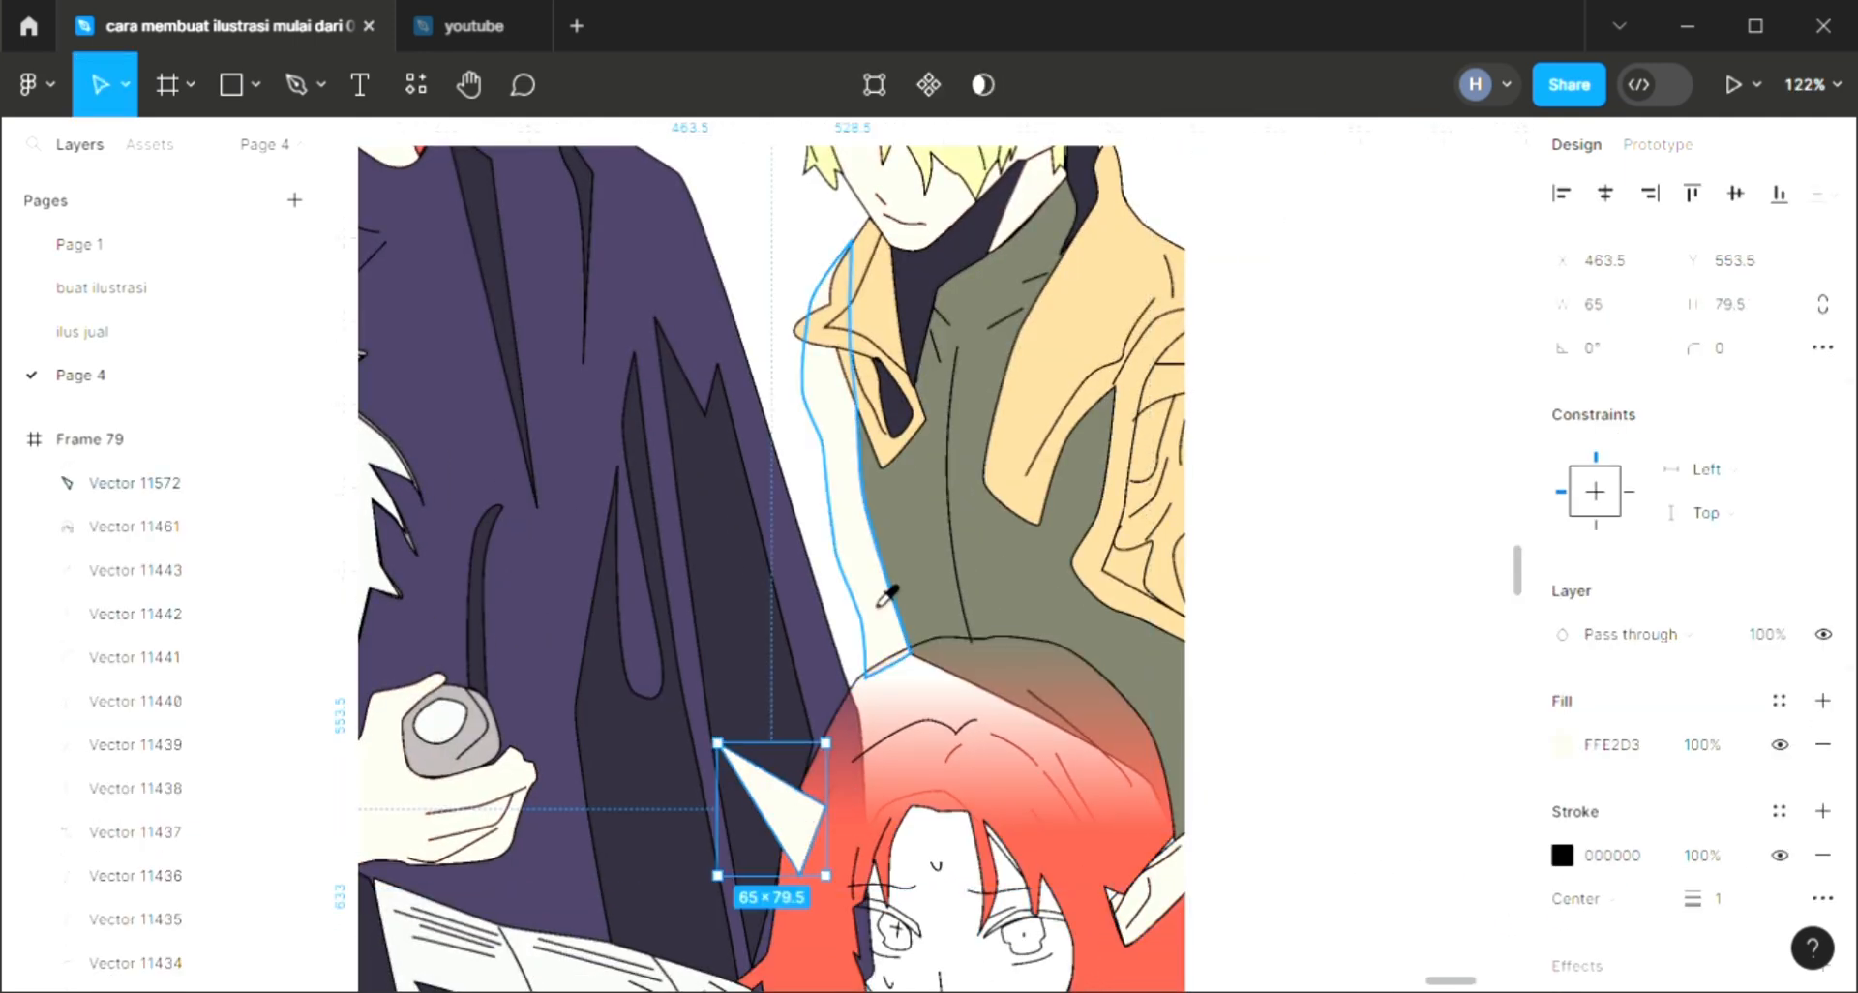
pyautogui.click(1261, 788)
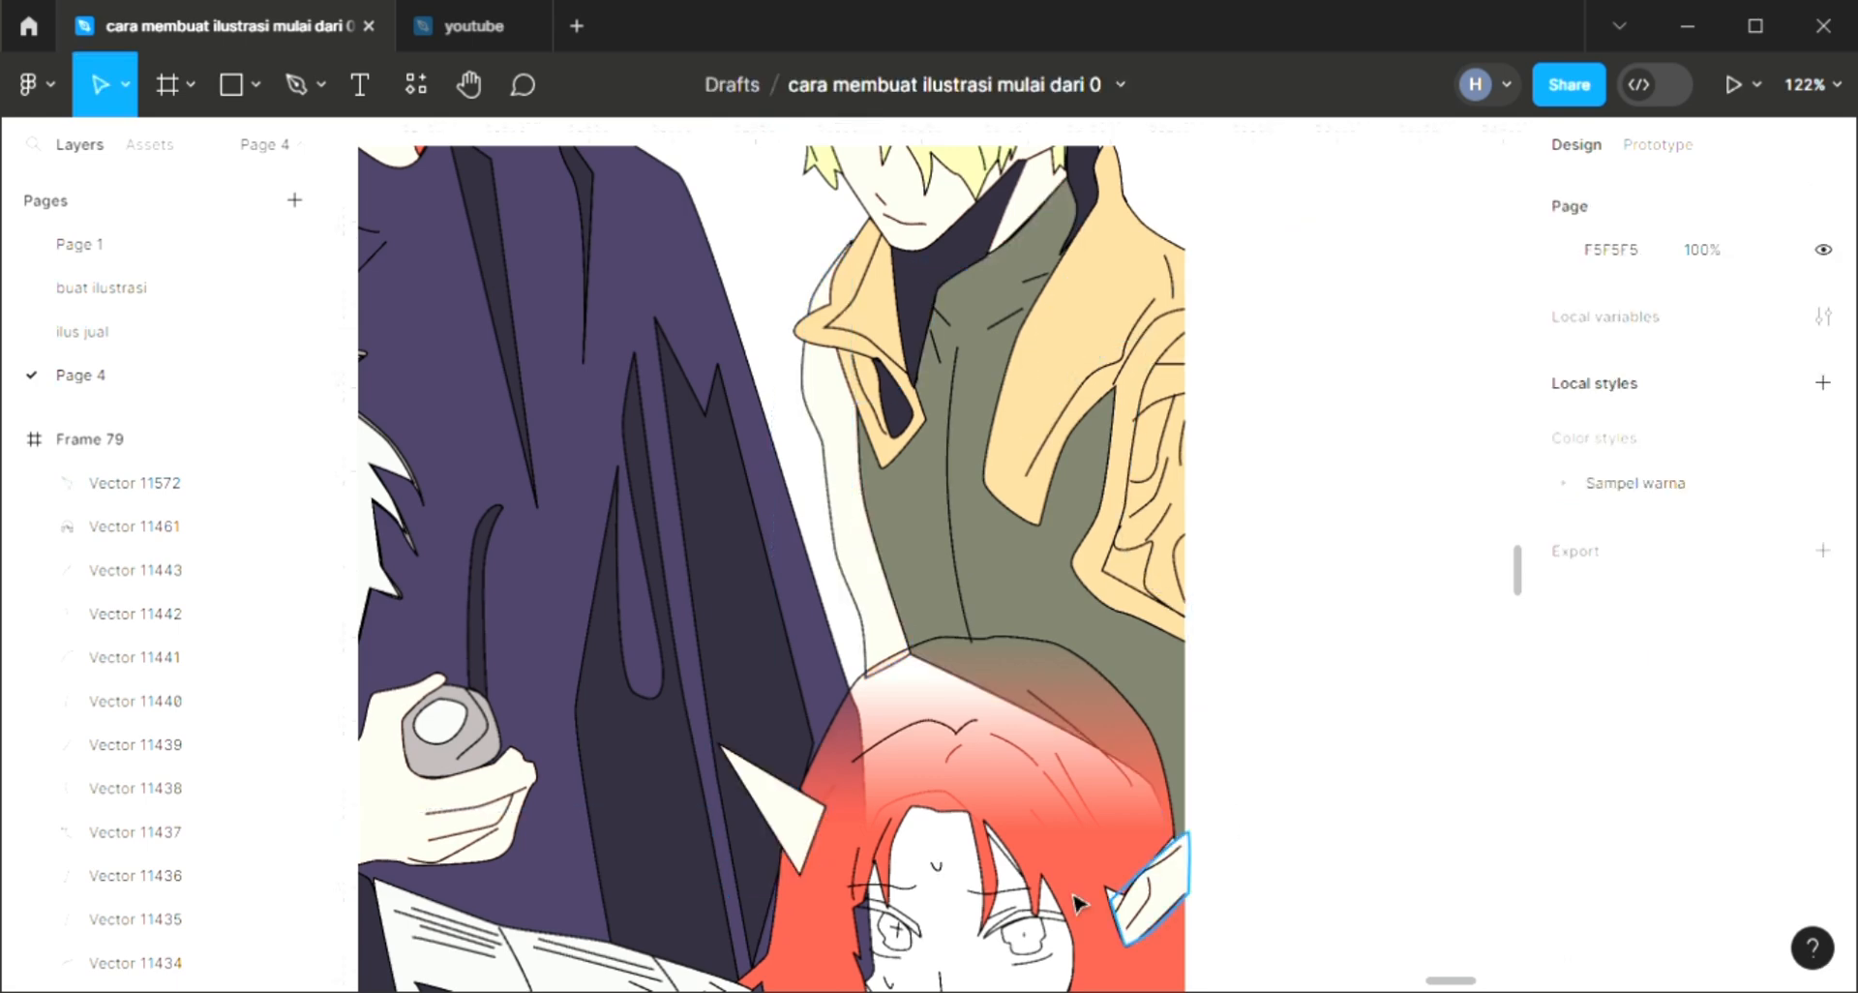
pyautogui.click(801, 834)
pyautogui.click(1258, 818)
pyautogui.scroll(-4, 1249, 813)
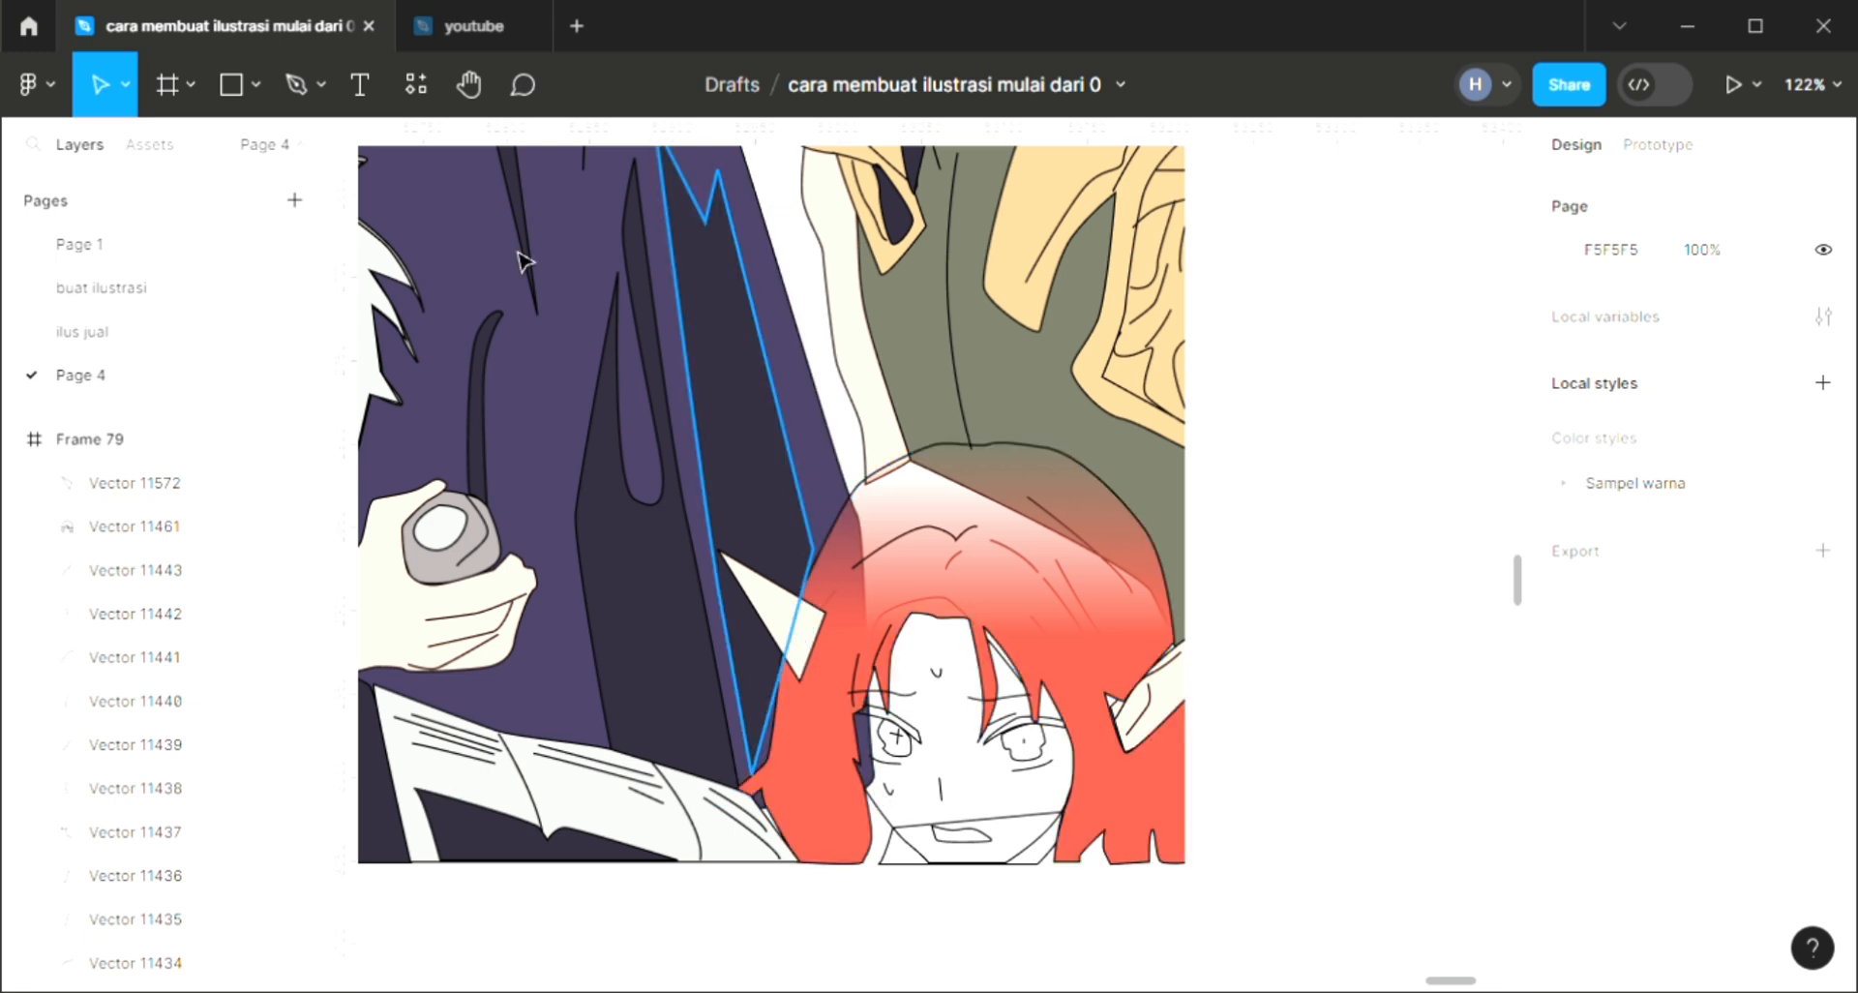
# Step: Draw a short inner-ear detail line inside the red-haired character's triangular ear with the Pen tool
pyautogui.click(772, 598)
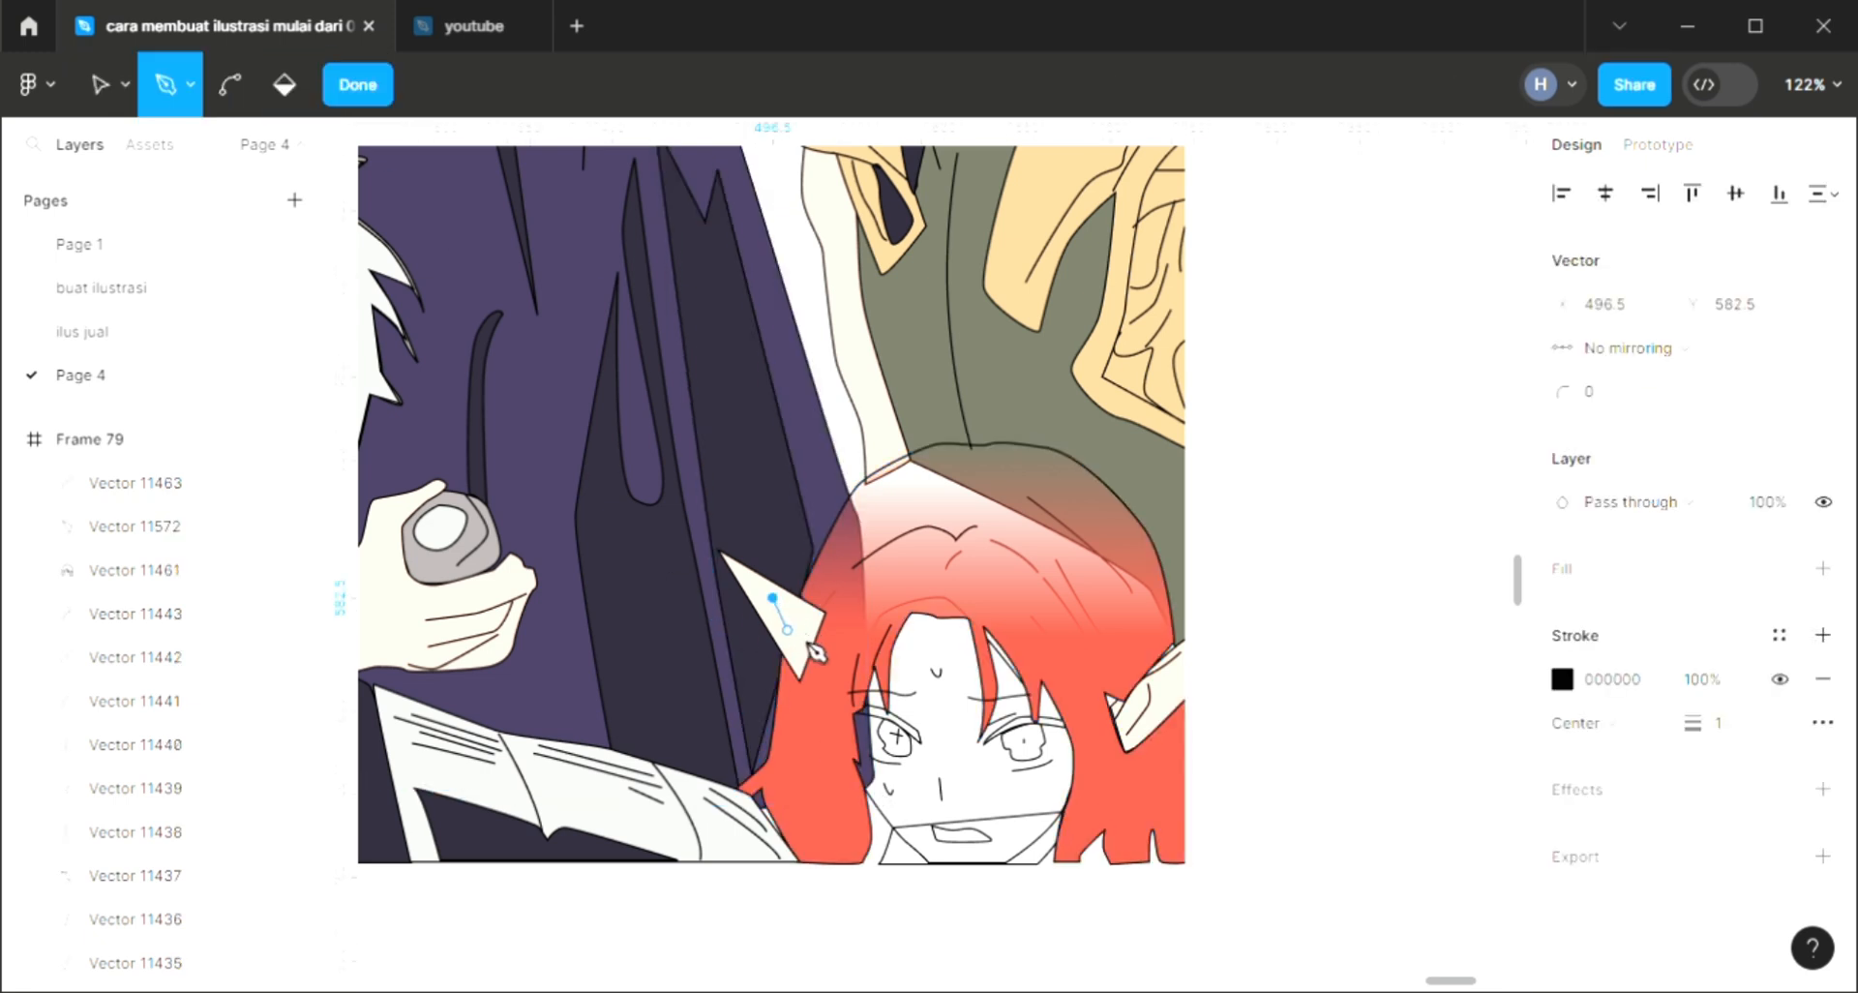
pyautogui.press('Escape')
pyautogui.click(1207, 576)
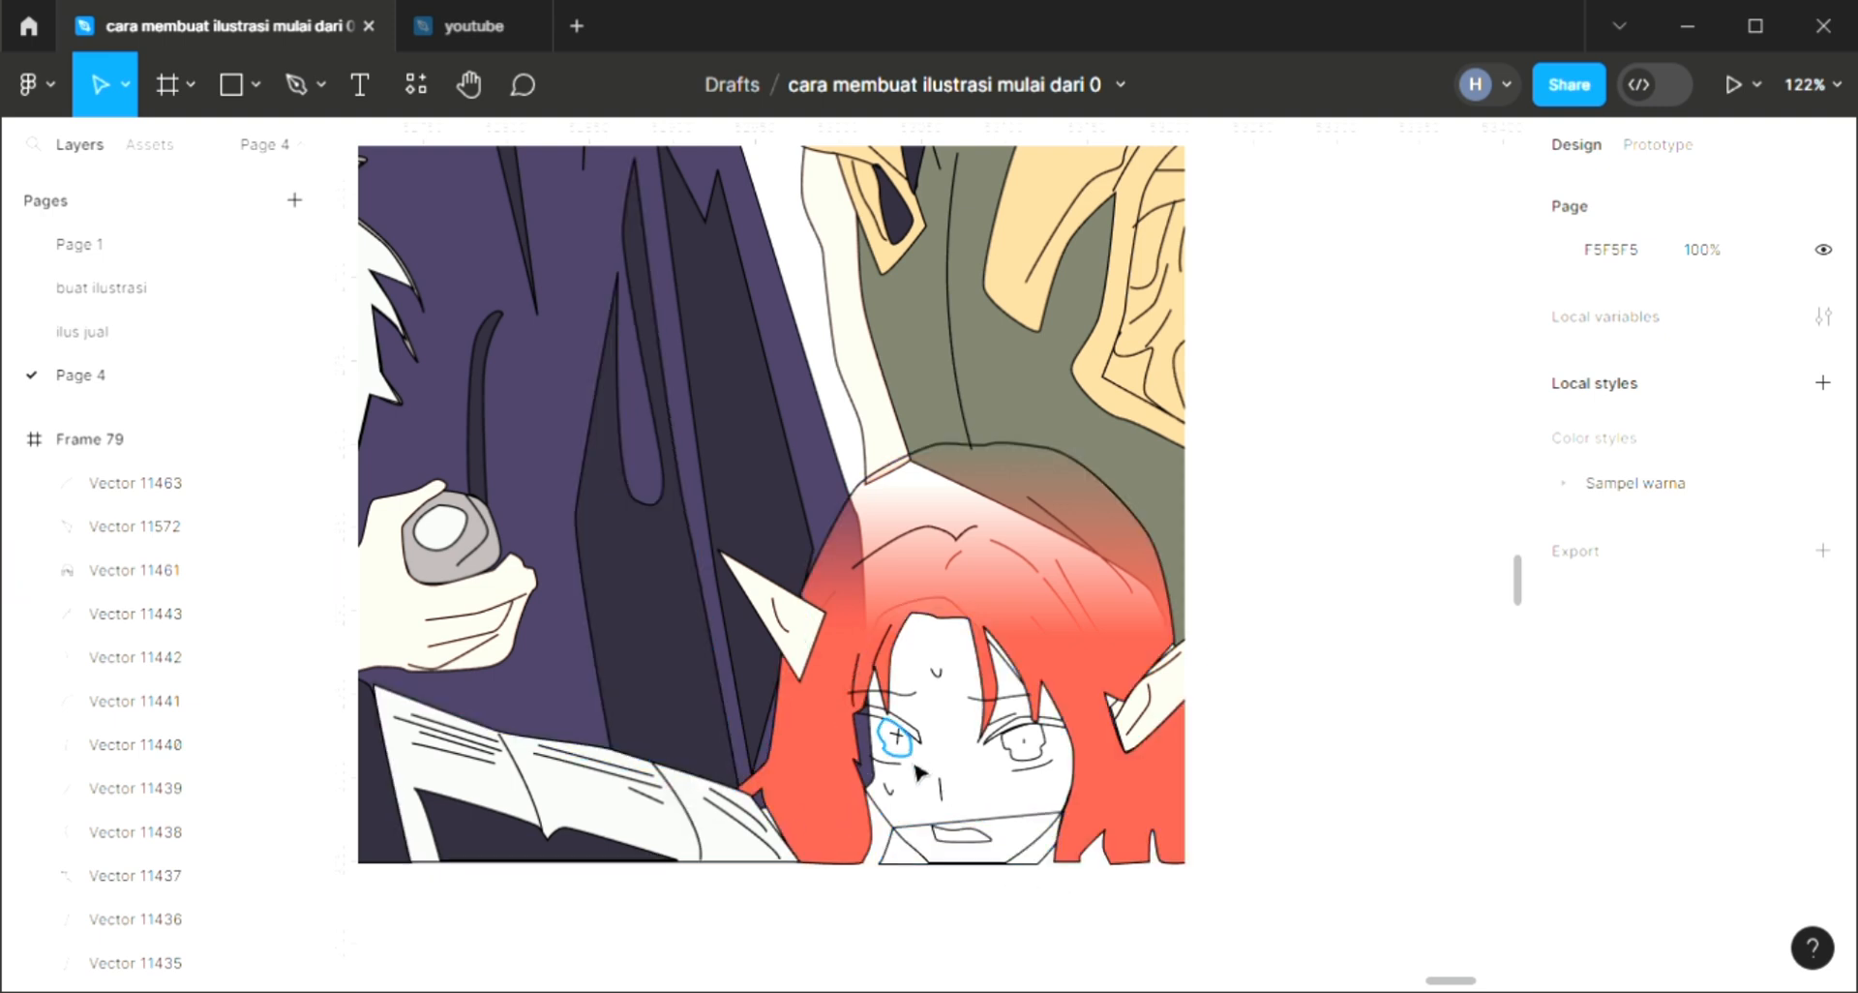
# Step: Fill the red-haired character's iris nearest the triangular ear with hair red EE5B4A and move it one layer back
pyautogui.click(894, 735)
pyautogui.click(1821, 702)
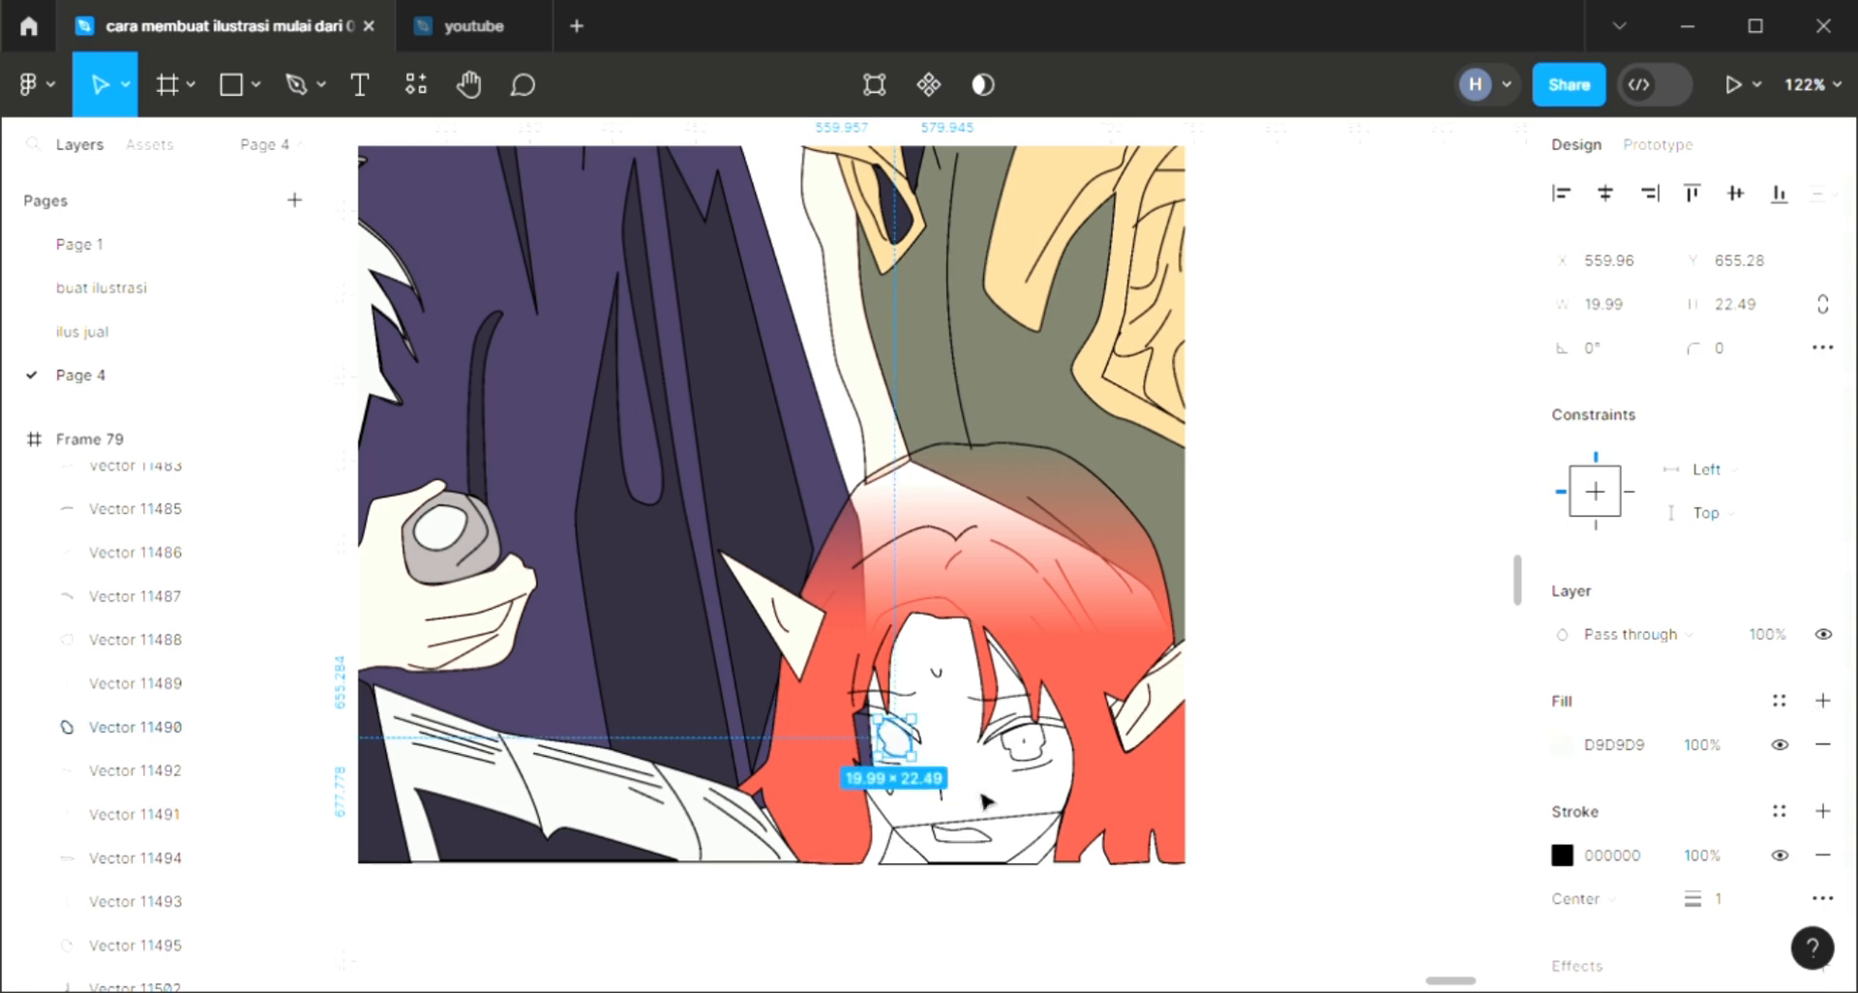
pyautogui.scroll(3, 967, 789)
pyautogui.hotkey('ctrl', '[')
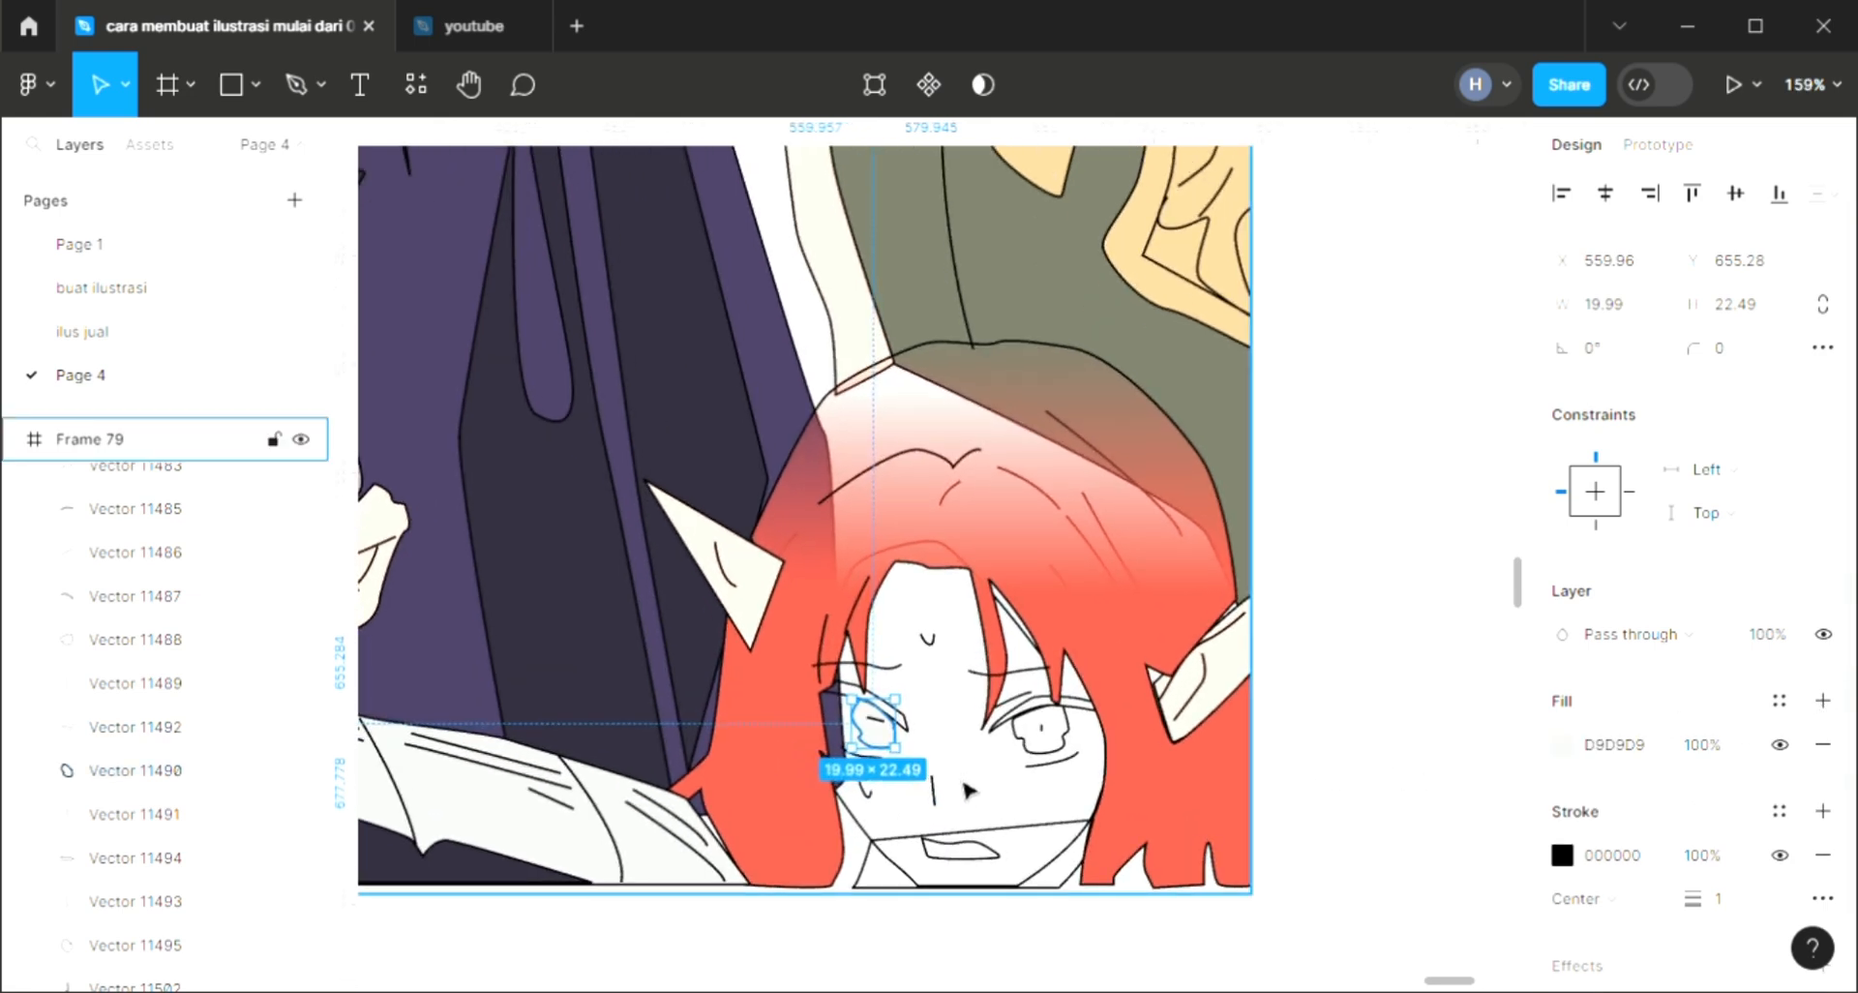
pyautogui.press('i')
pyautogui.click(1076, 635)
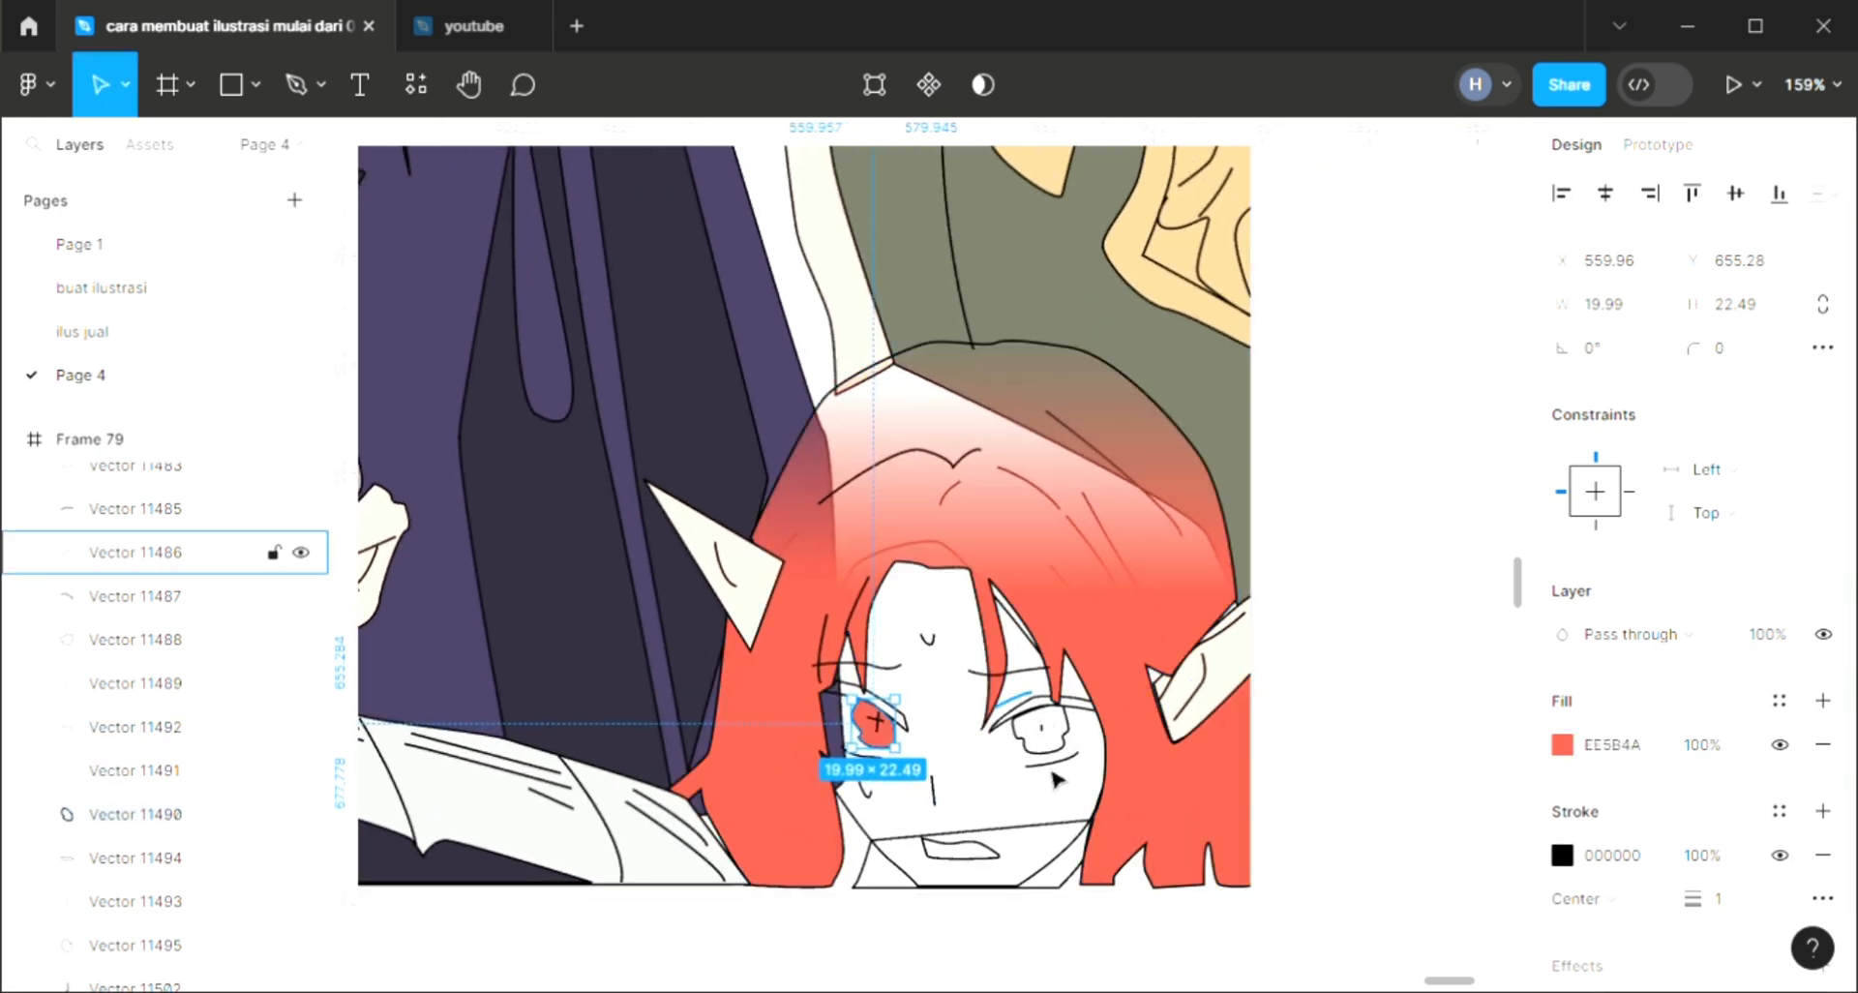
pyautogui.press('Escape')
# Step: Fill the red-haired character's other iris with the cloak's purple and brighten it to 7B5BD6
pyautogui.click(1077, 758)
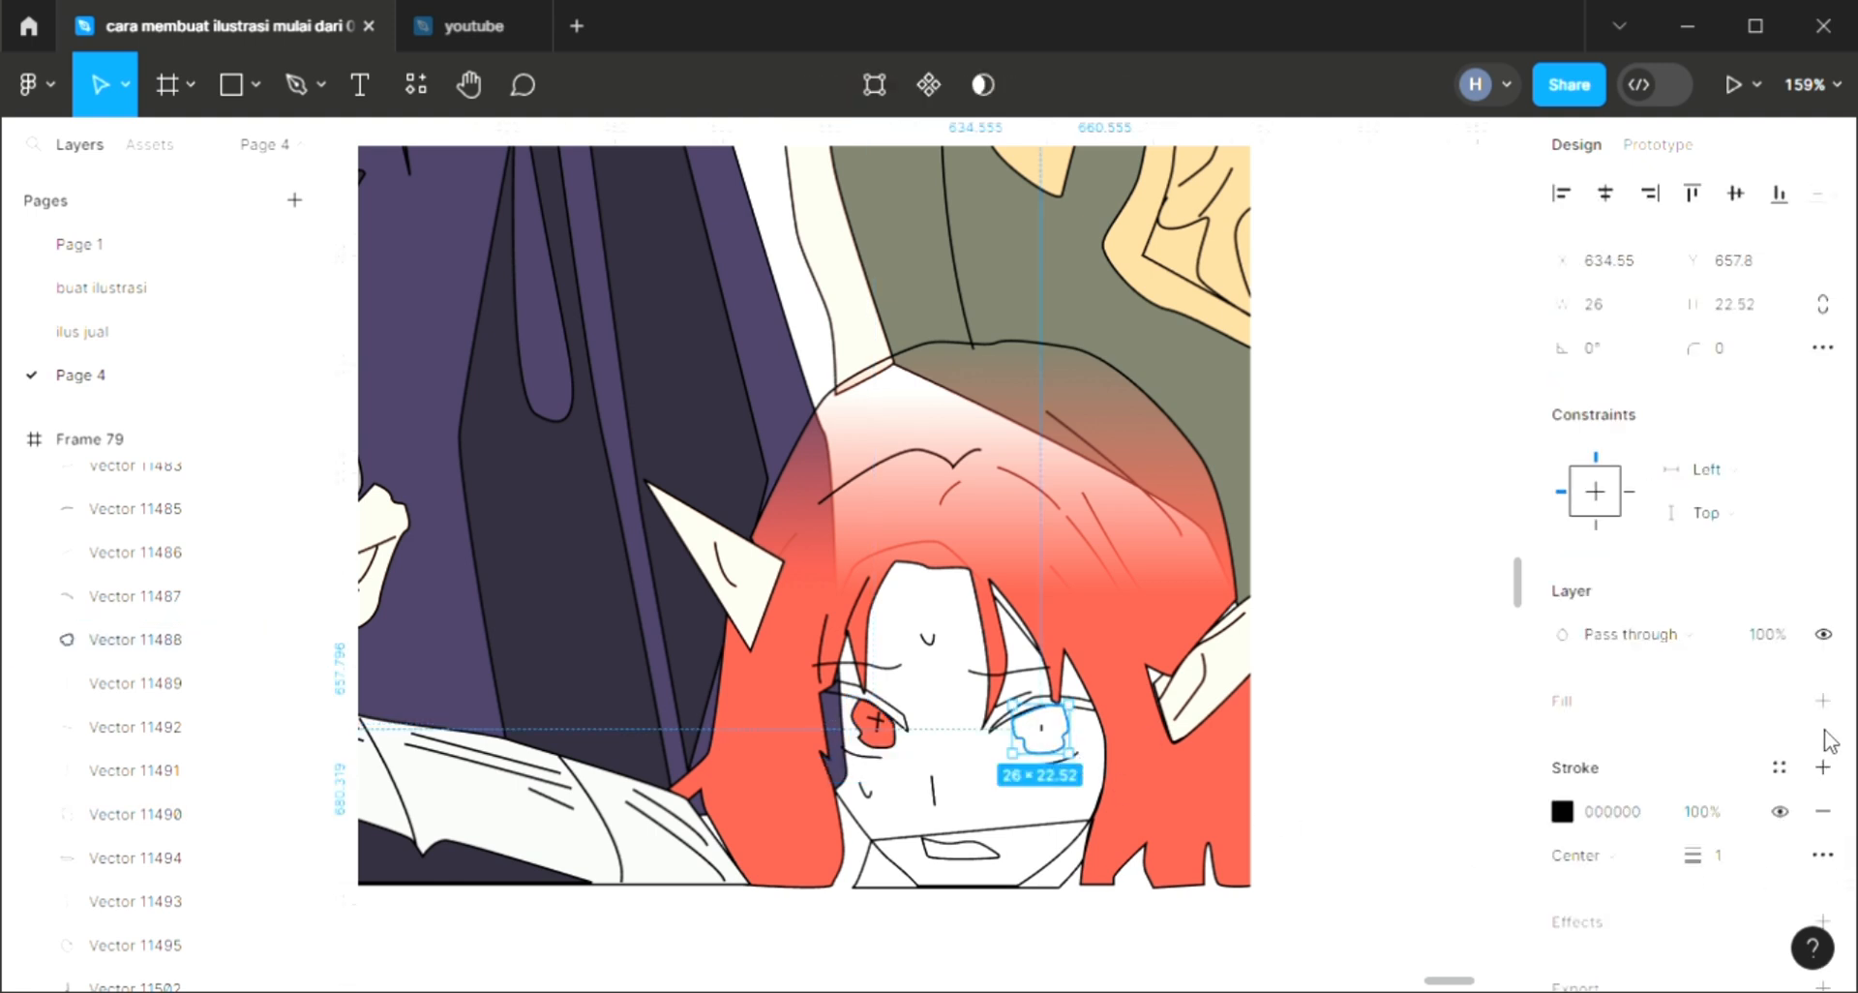
pyautogui.click(1824, 699)
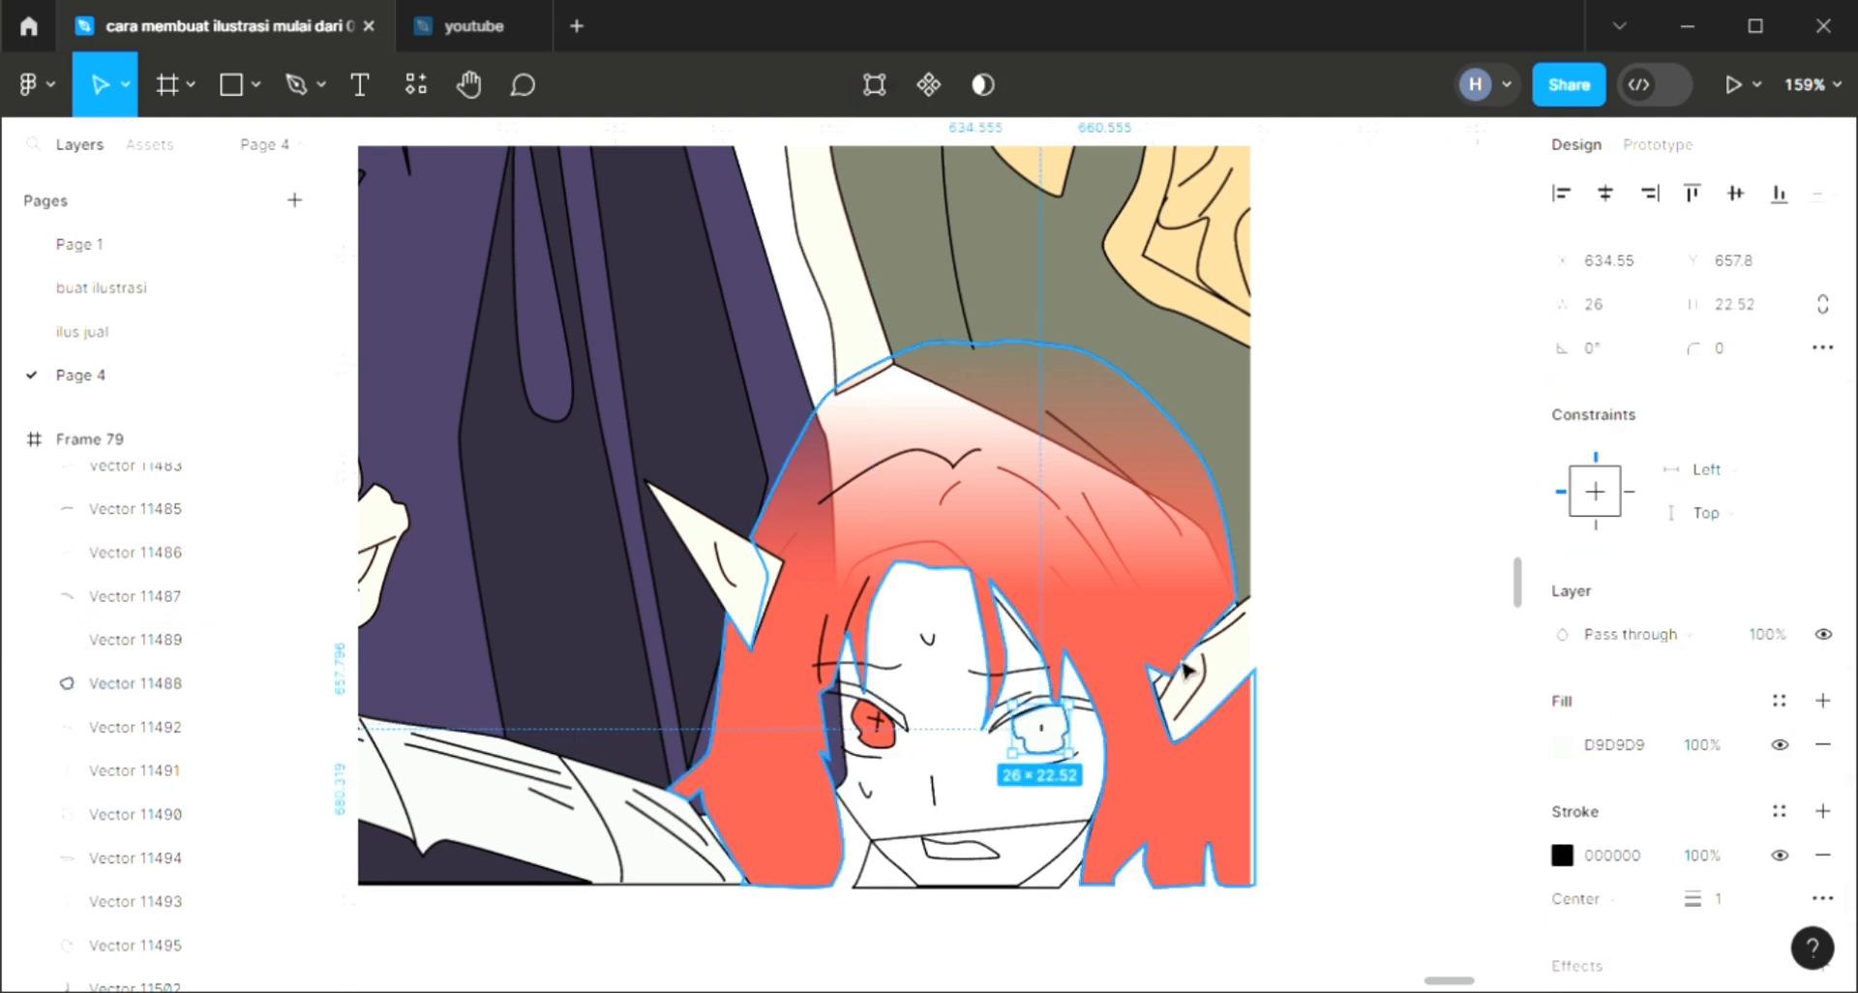
pyautogui.press('i')
pyautogui.scroll(6, 902, 387)
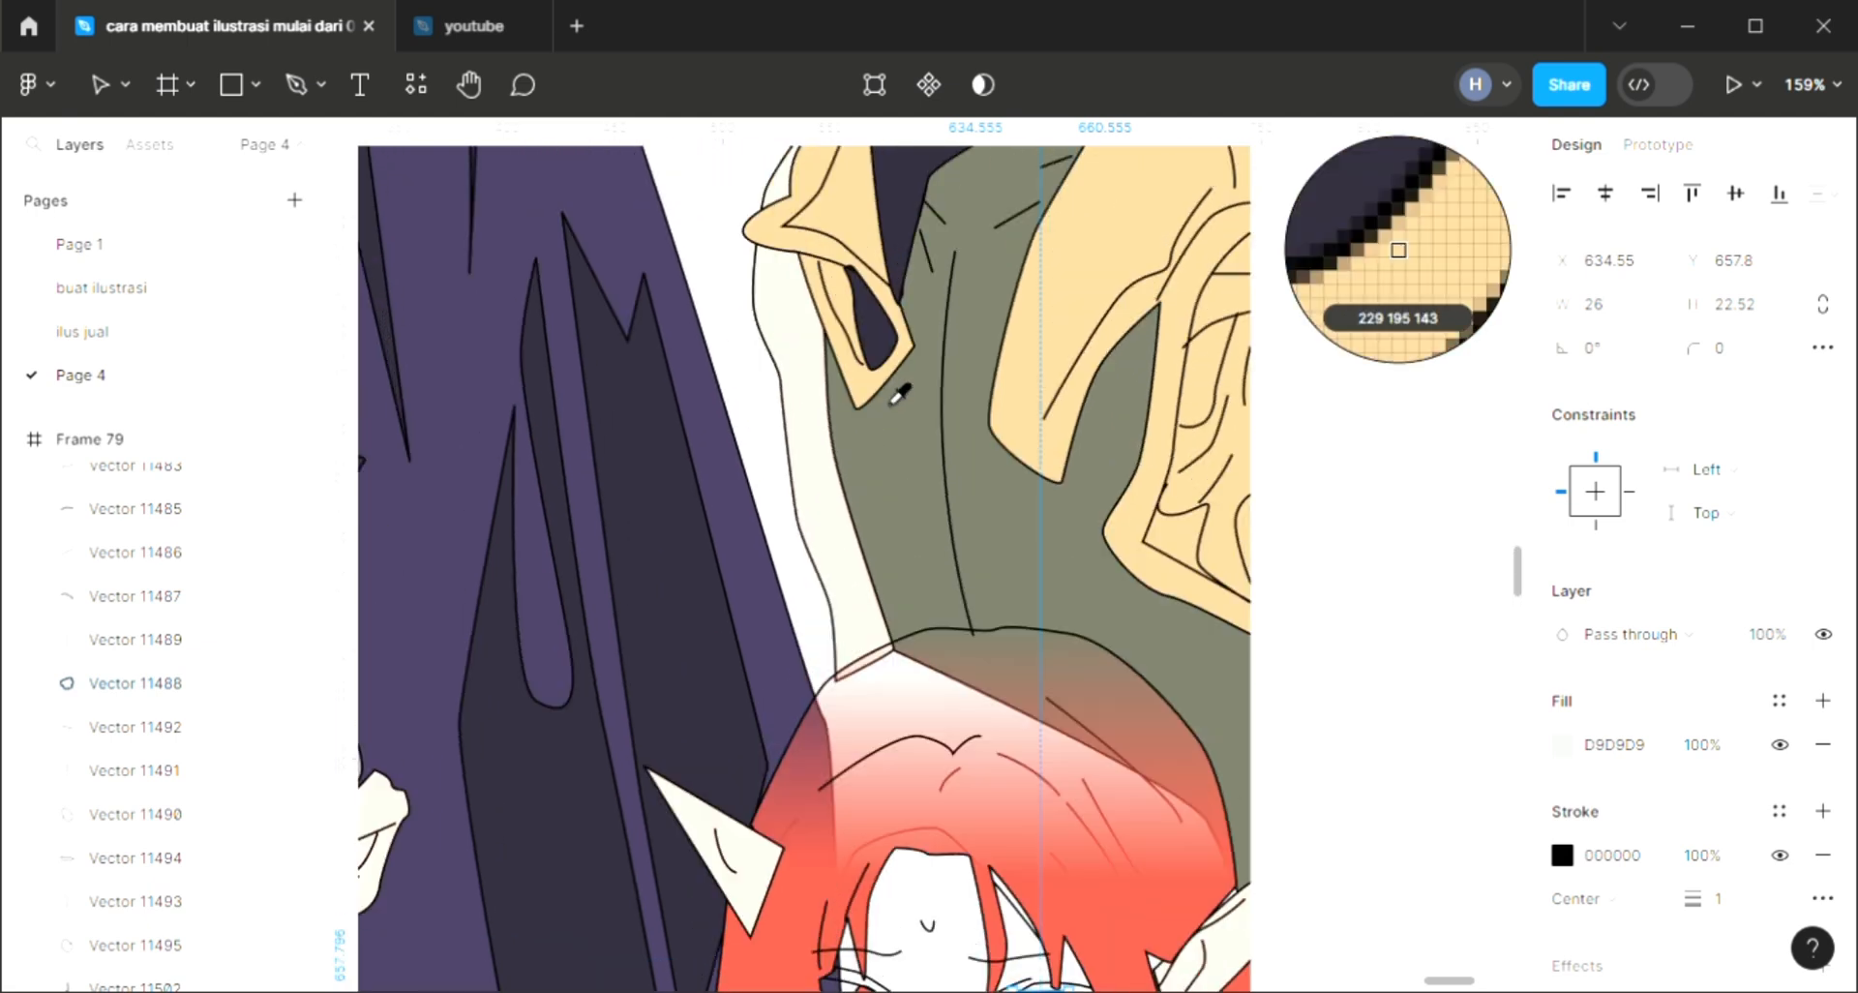
pyautogui.keyDown('ctrl'); pyautogui.scroll(-6, 905, 467); pyautogui.keyUp('ctrl')
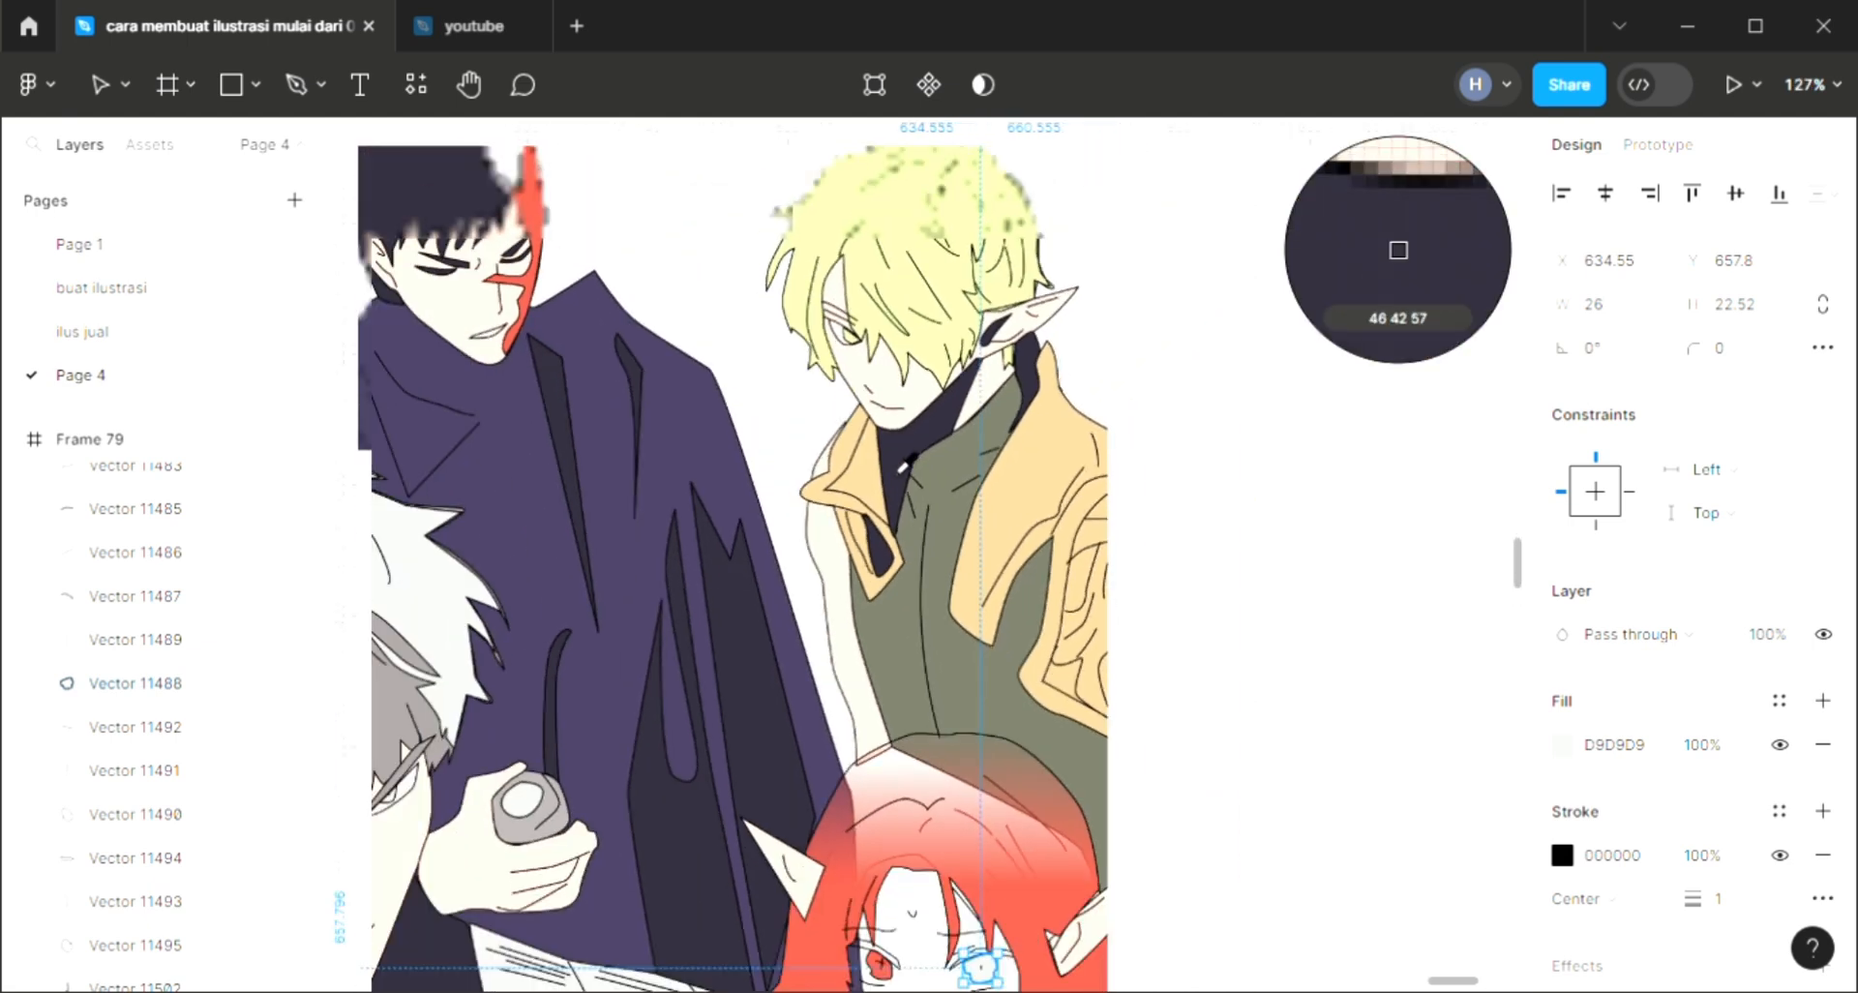
pyautogui.click(882, 849)
pyautogui.scroll(-3, 871, 774)
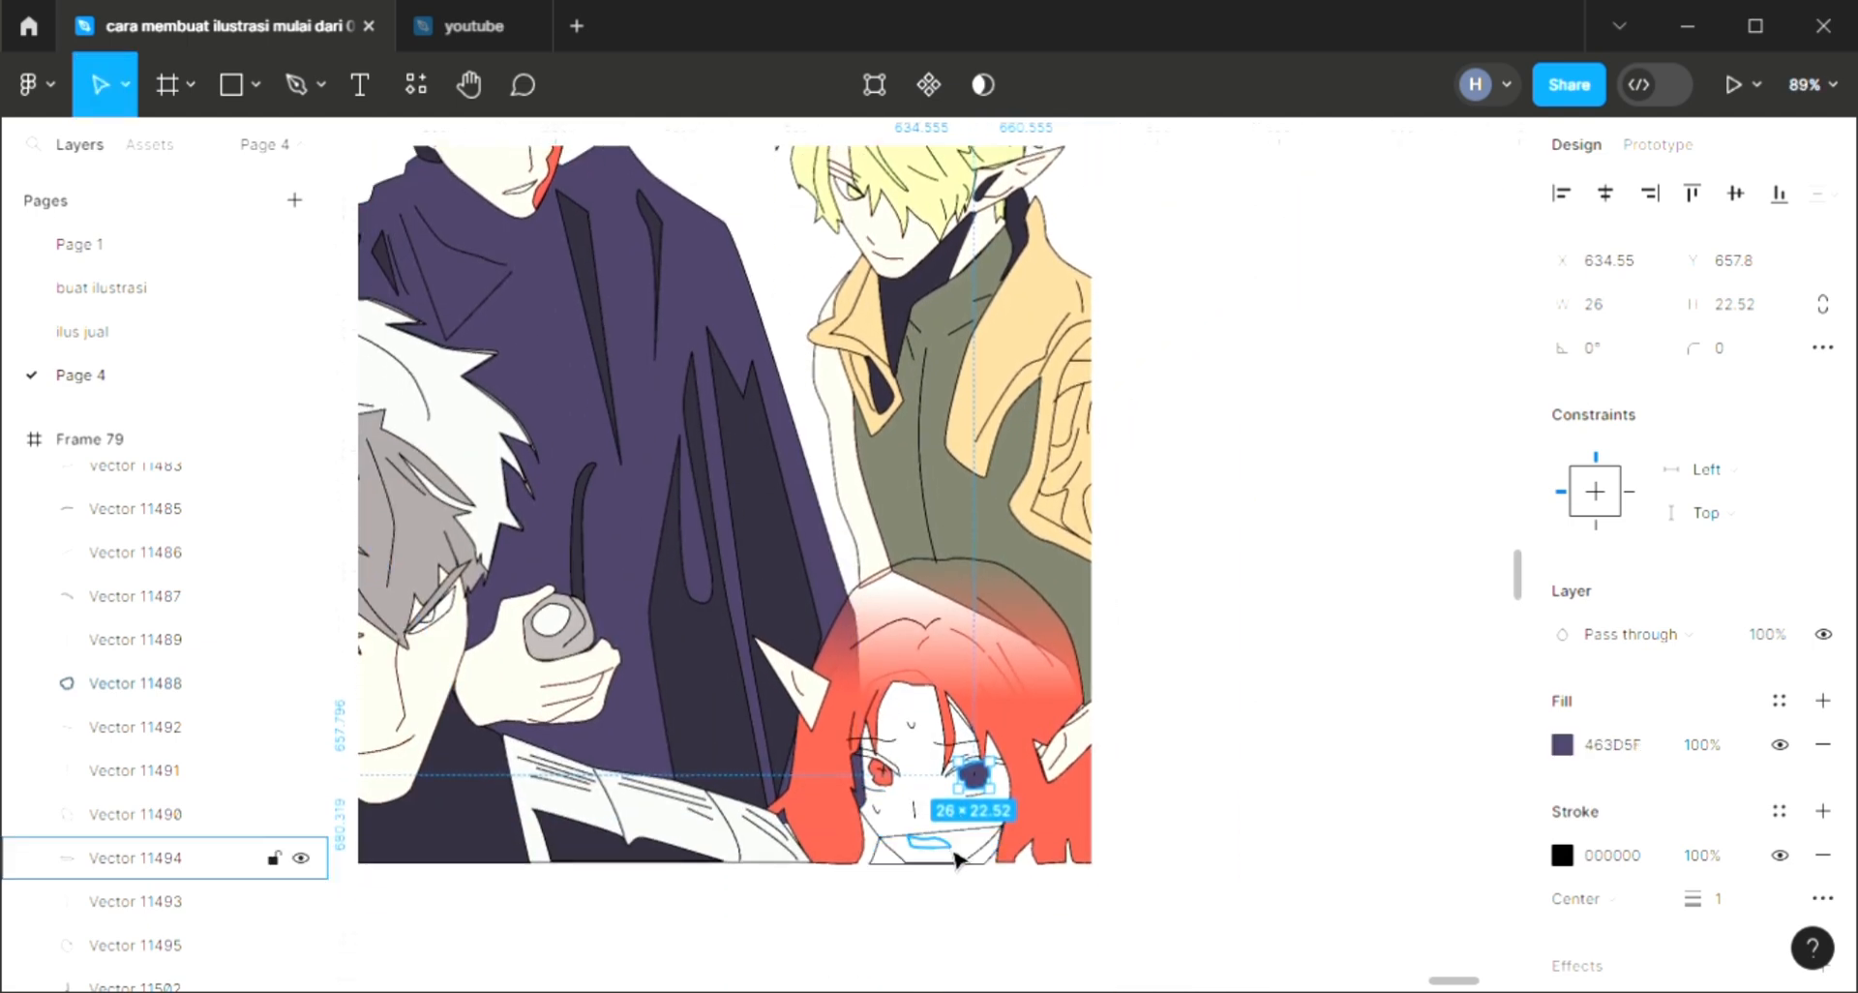
pyautogui.scroll(2, 872, 775)
pyautogui.click(1562, 744)
pyautogui.click(1394, 353)
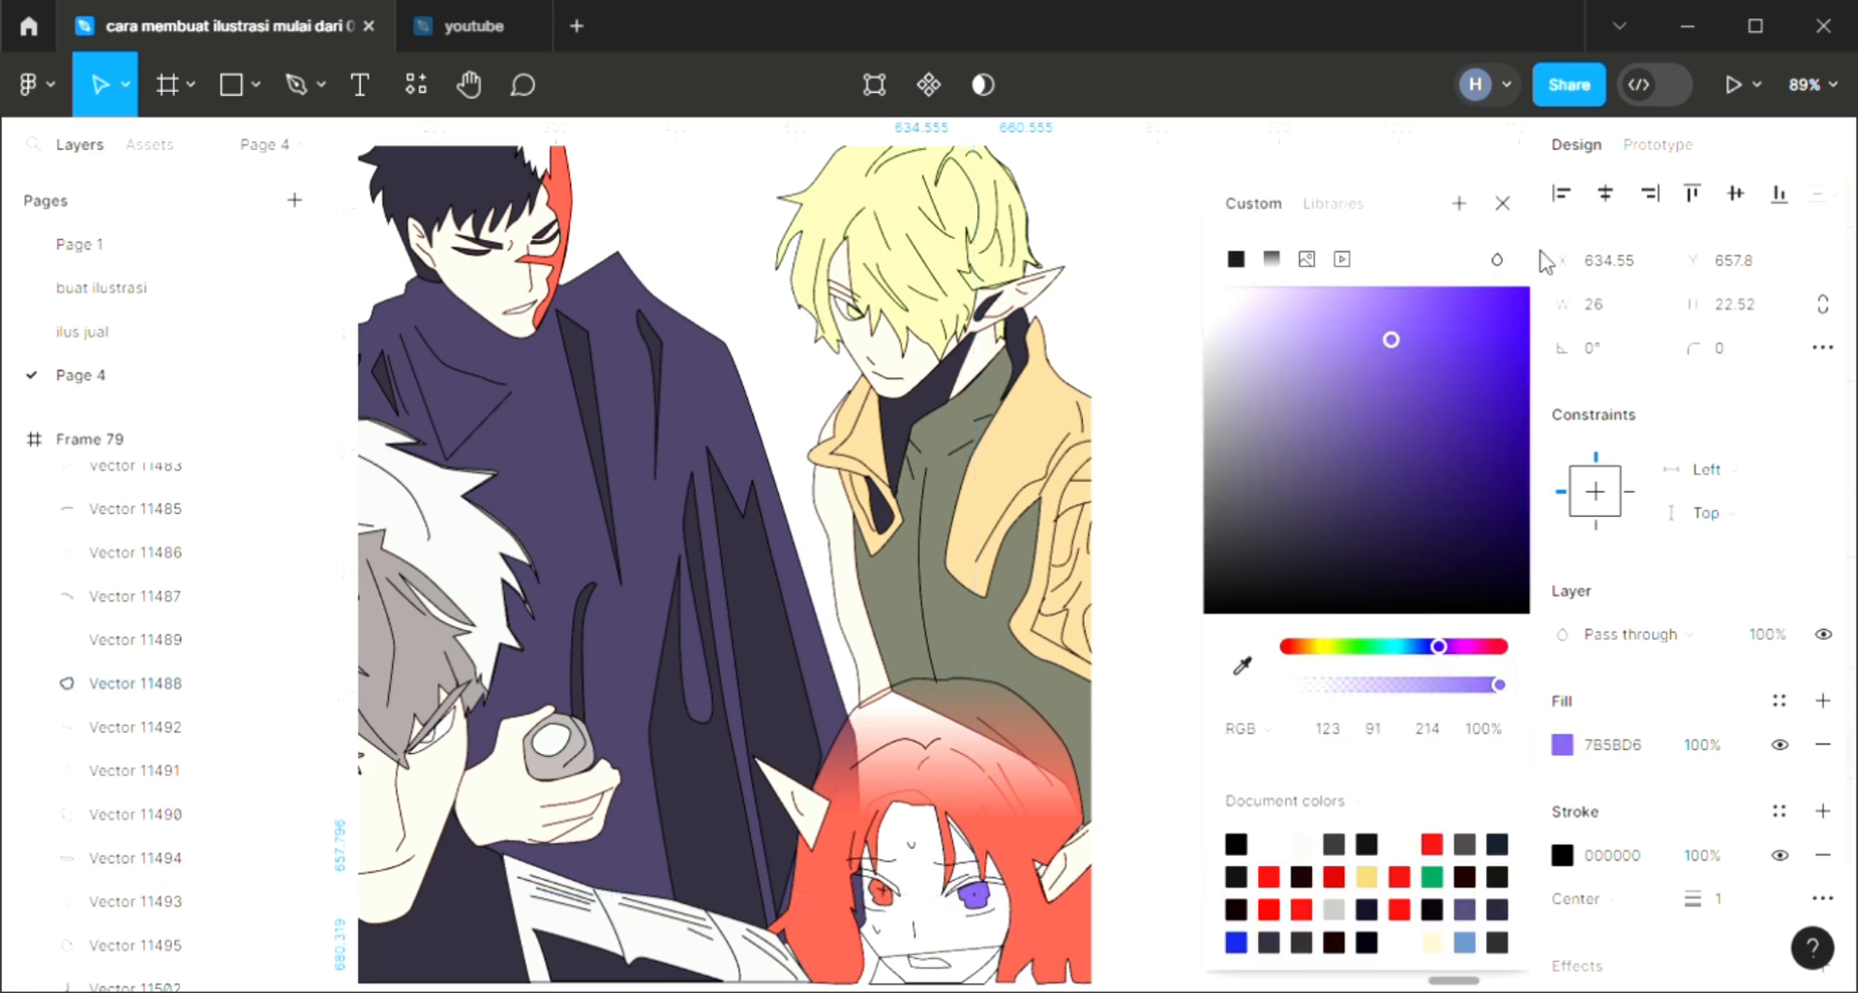
pyautogui.click(1504, 211)
# Step: Add a fill to the red-haired character's mouth shape using a colour sampled from the illustration
pyautogui.scroll(-3, 796, 901)
pyautogui.click(929, 844)
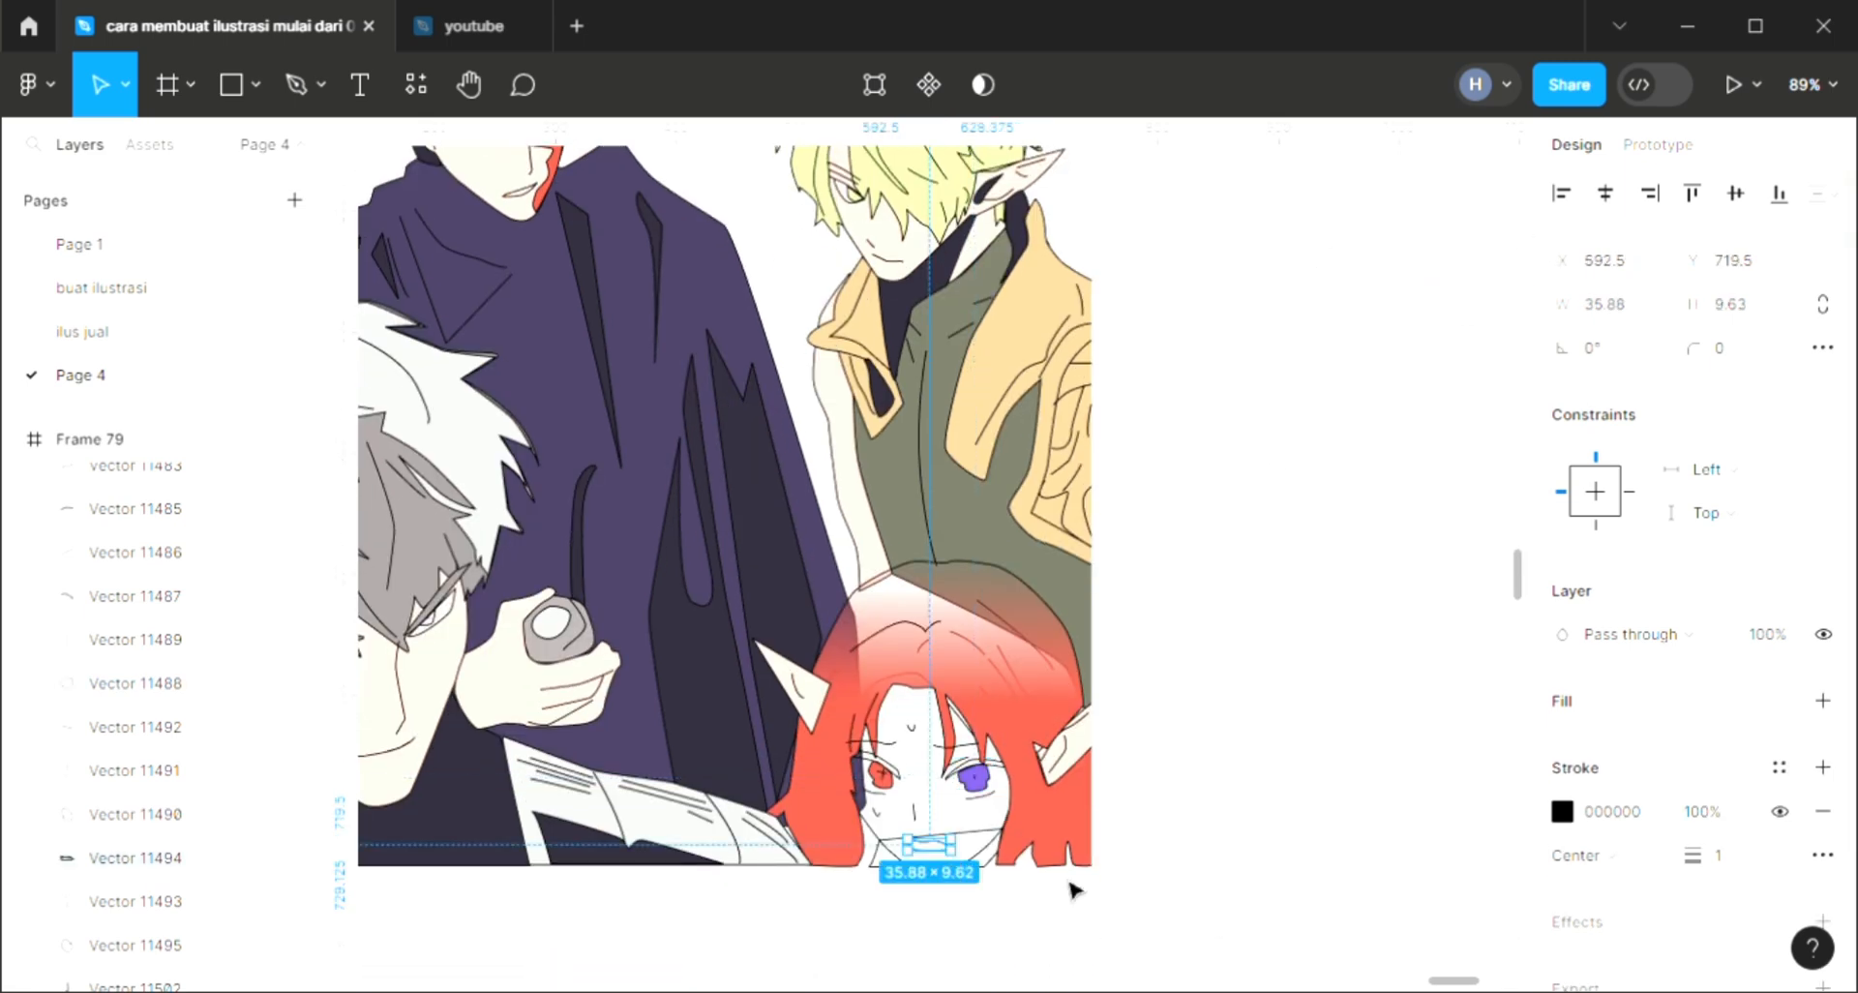
pyautogui.click(1822, 700)
pyautogui.press('i')
pyautogui.click(790, 296)
pyautogui.scroll(5, 958, 900)
pyautogui.click(960, 901)
# Step: Fill the red-haired character's face shape with skin tone FFE2D3 sampled from the ear
pyautogui.click(1037, 805)
pyautogui.click(1822, 700)
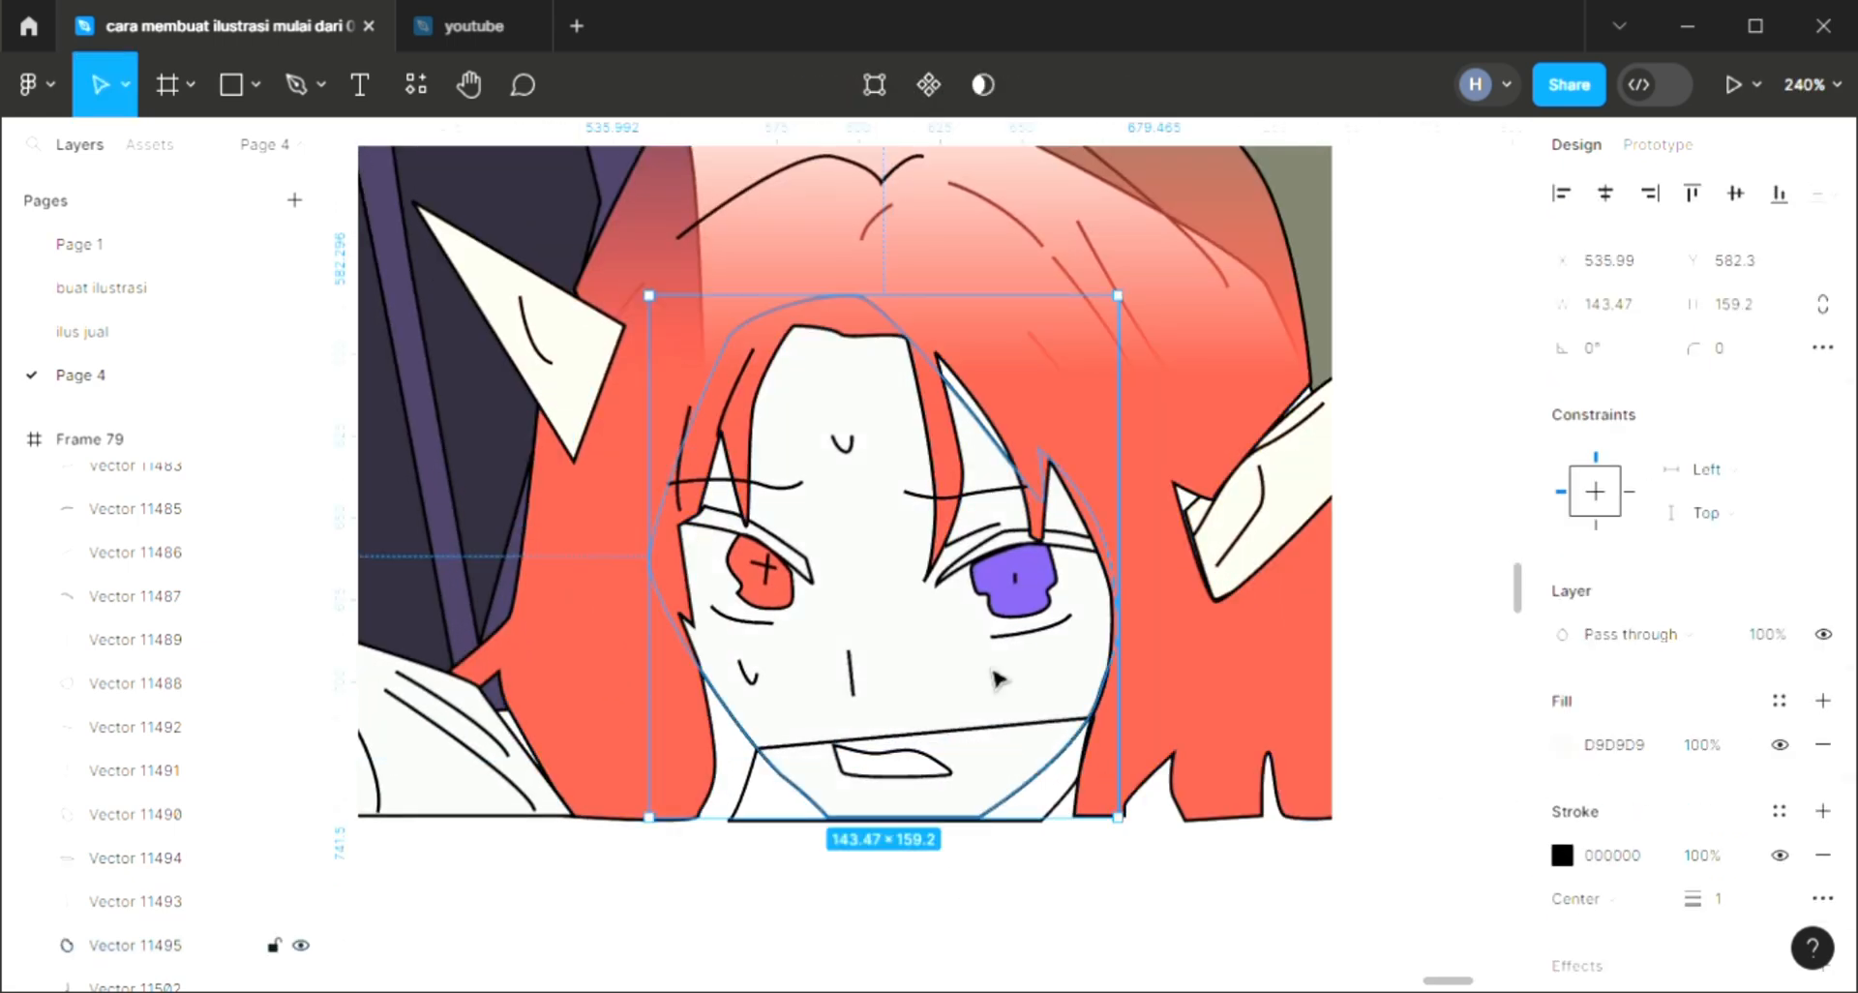
pyautogui.scroll(-2, 988, 664)
pyautogui.press('i')
pyautogui.click(1205, 546)
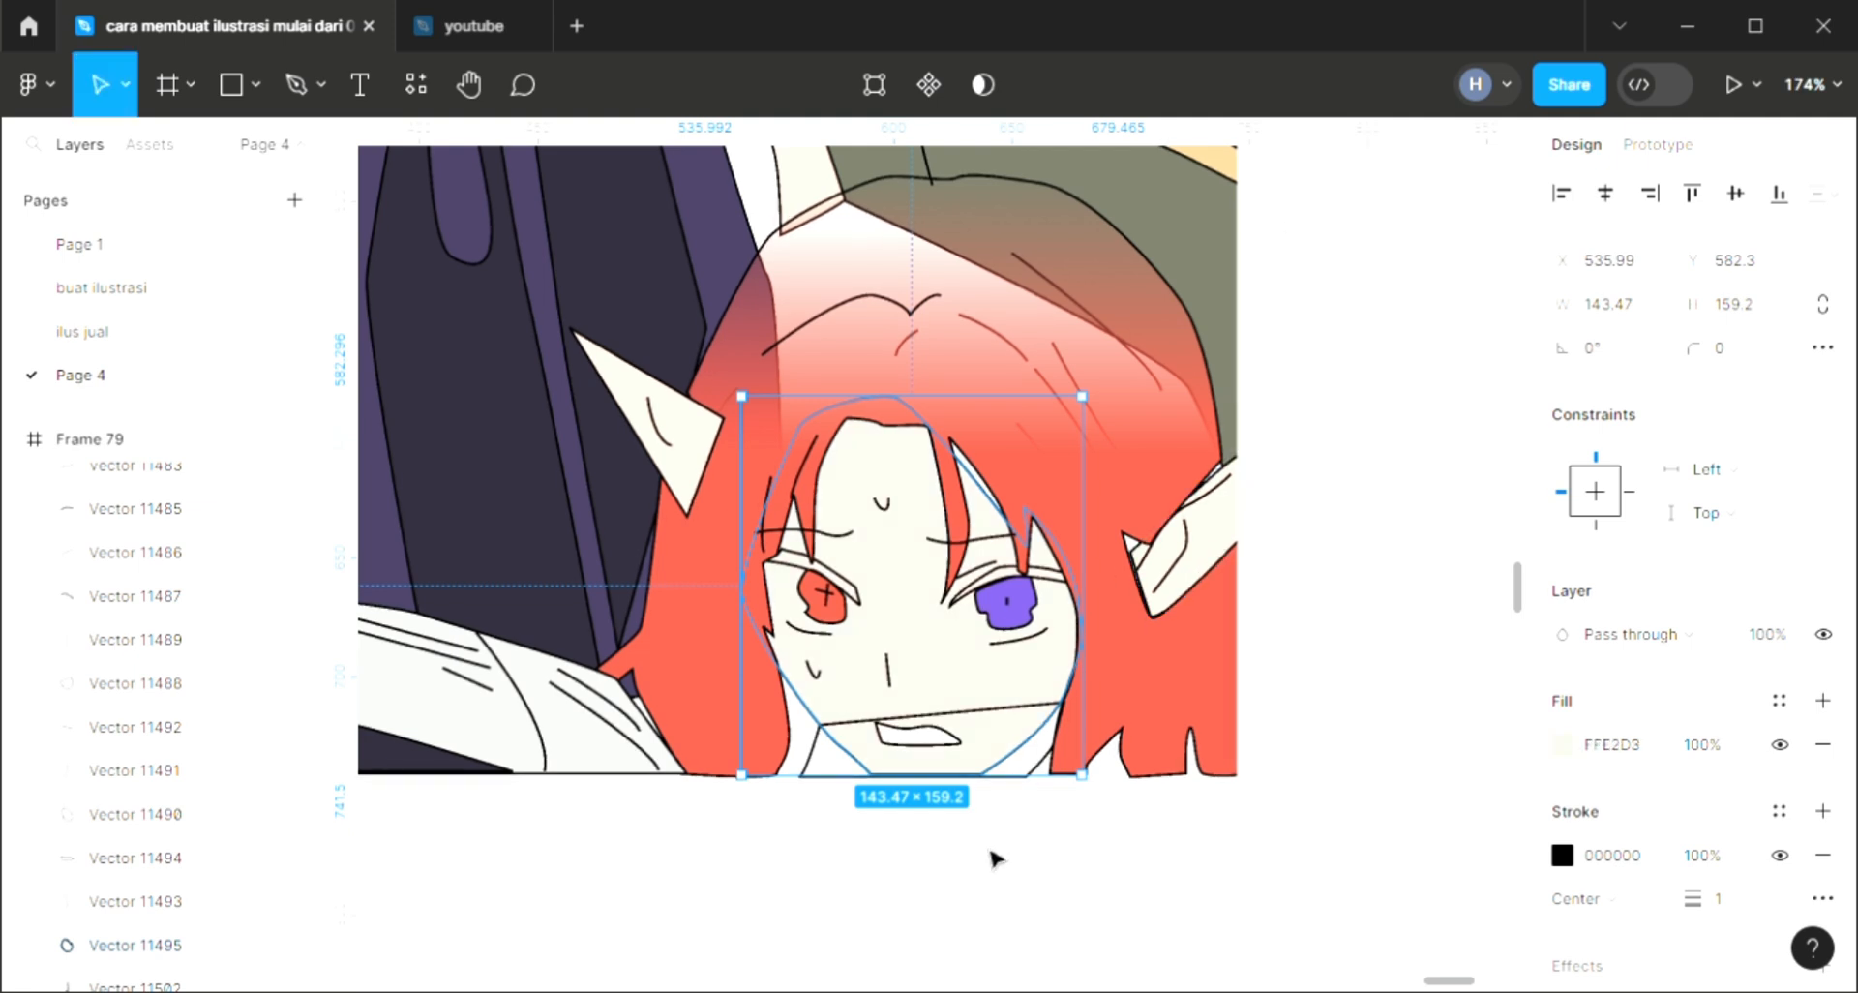
pyautogui.click(995, 858)
# Step: Fill the neck shape below the red-haired character's face with skin tone FFE2D3 and send it to the back of the frame
pyautogui.click(1038, 786)
pyautogui.click(1823, 701)
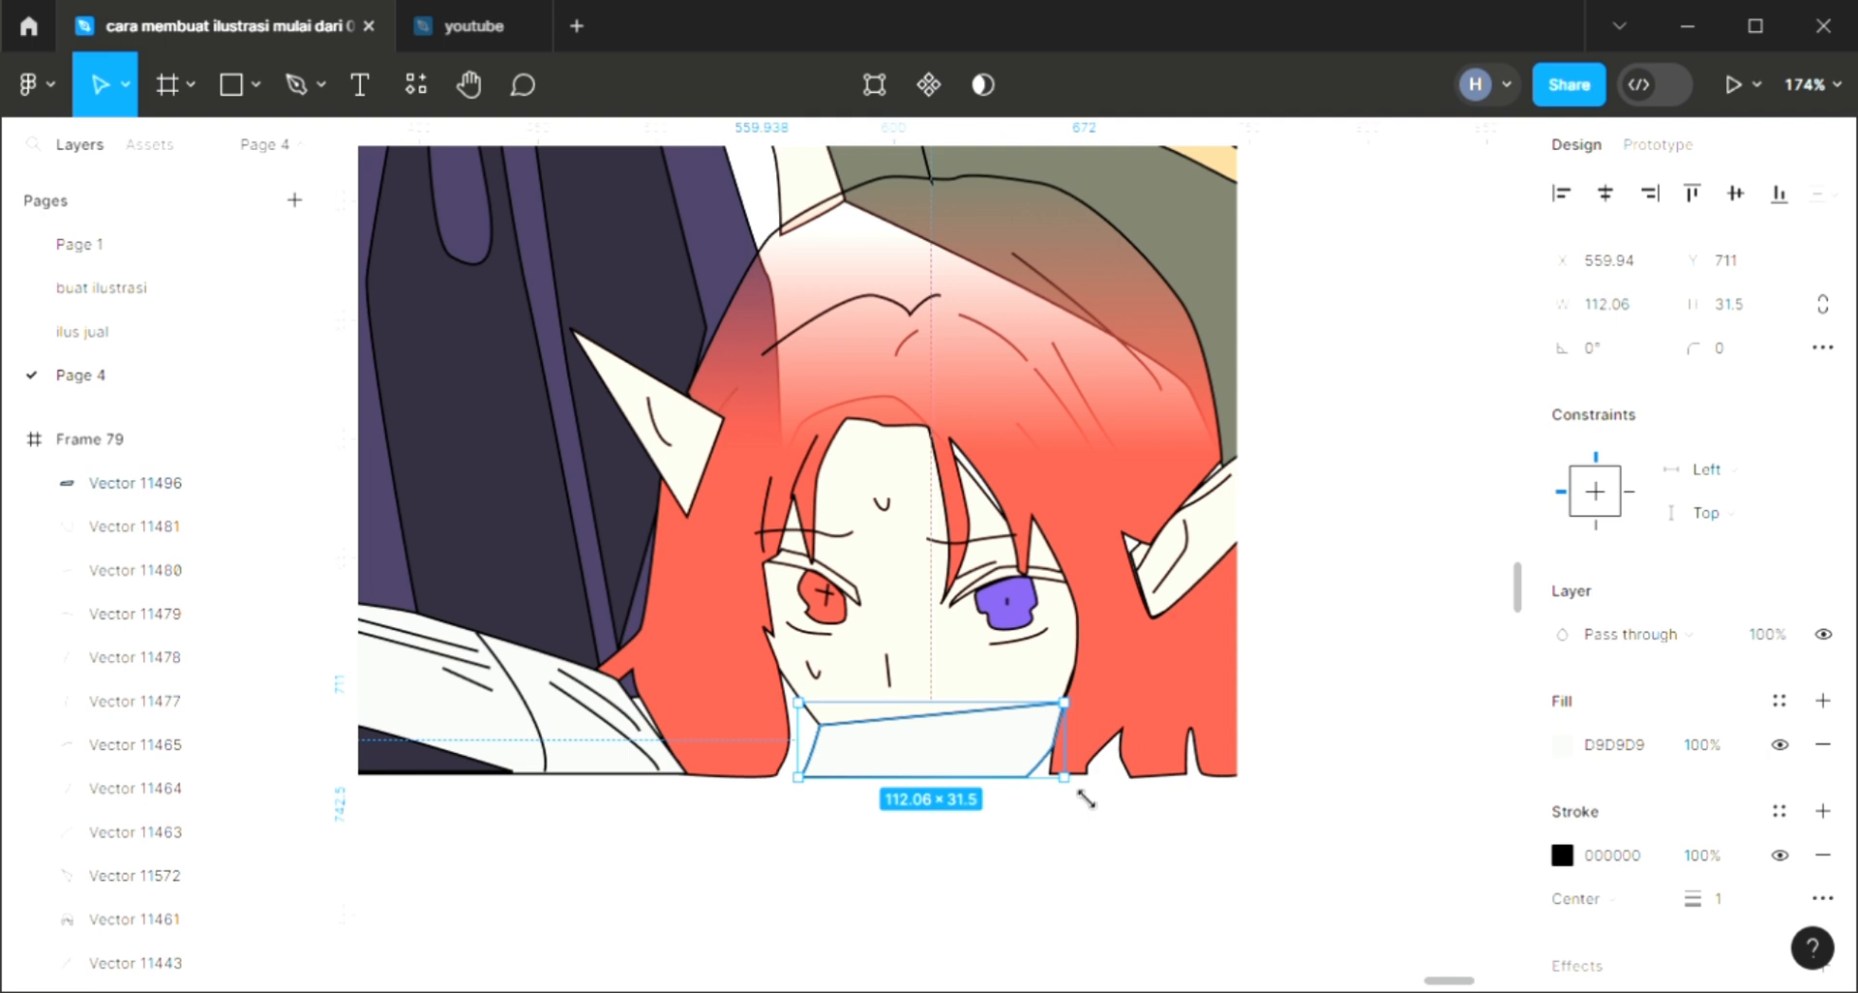
pyautogui.scroll(-2, 1080, 794)
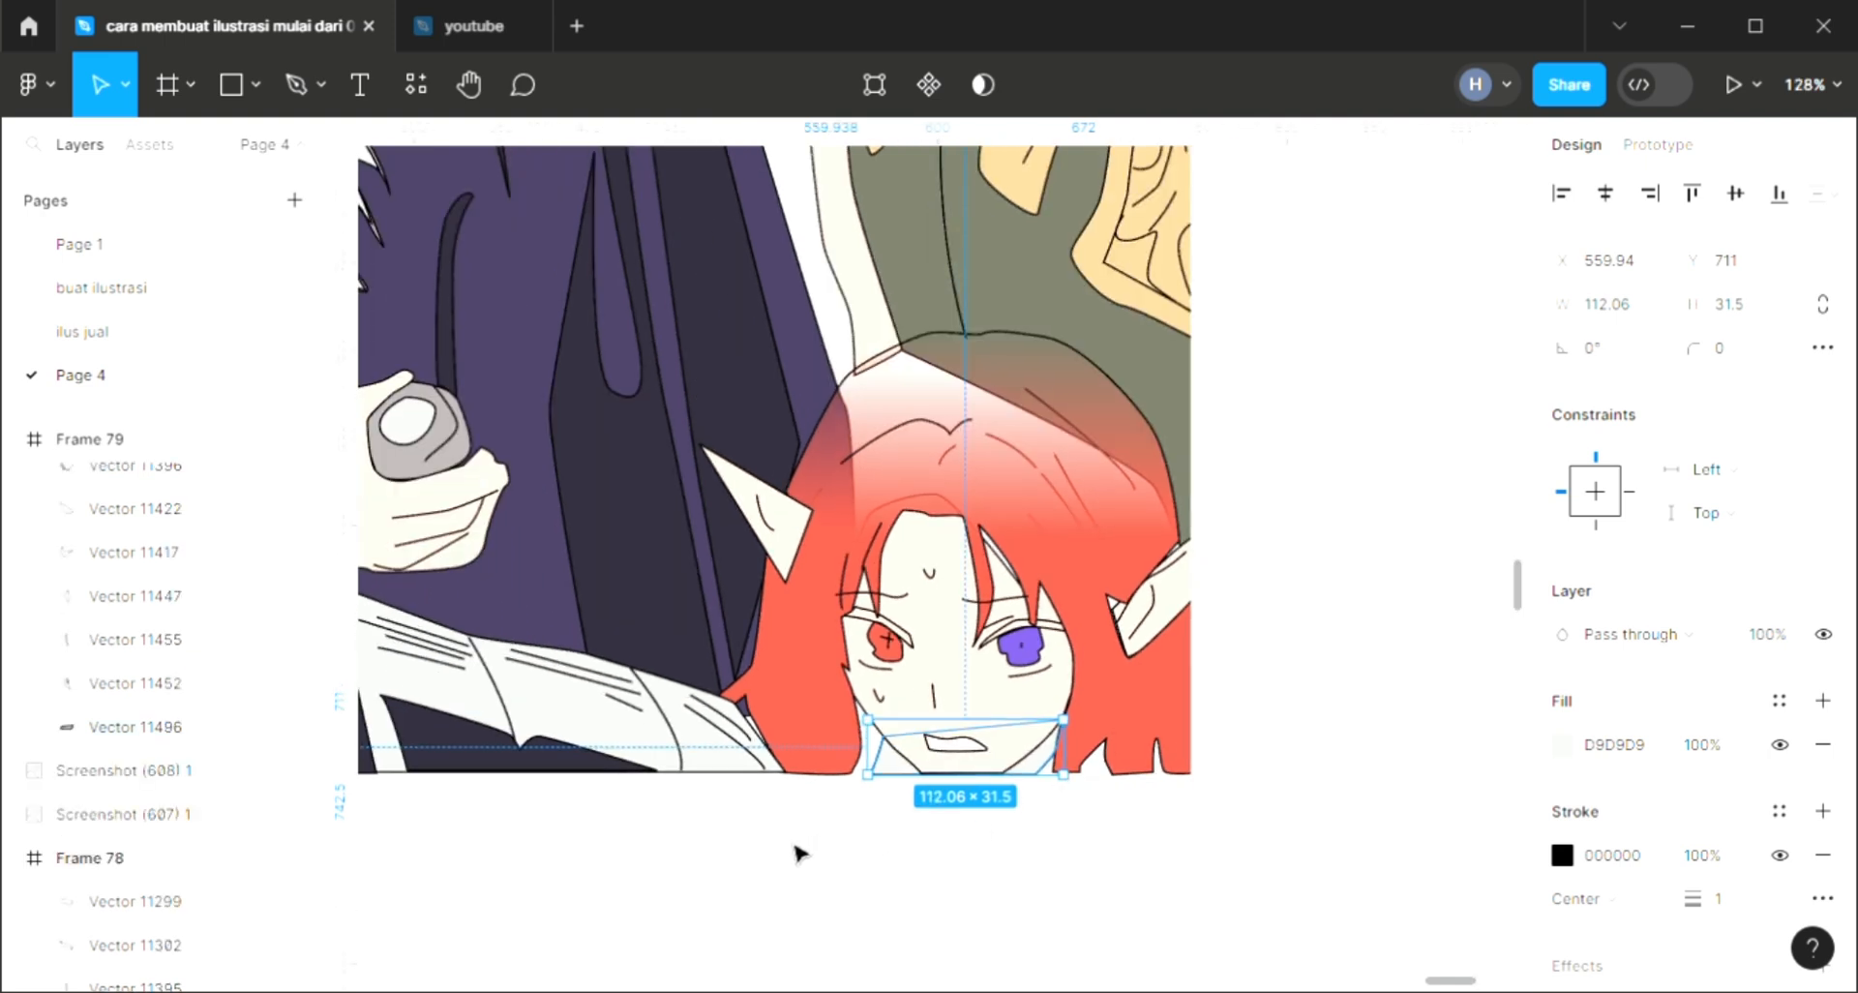
pyautogui.press('i')
pyautogui.click(950, 926)
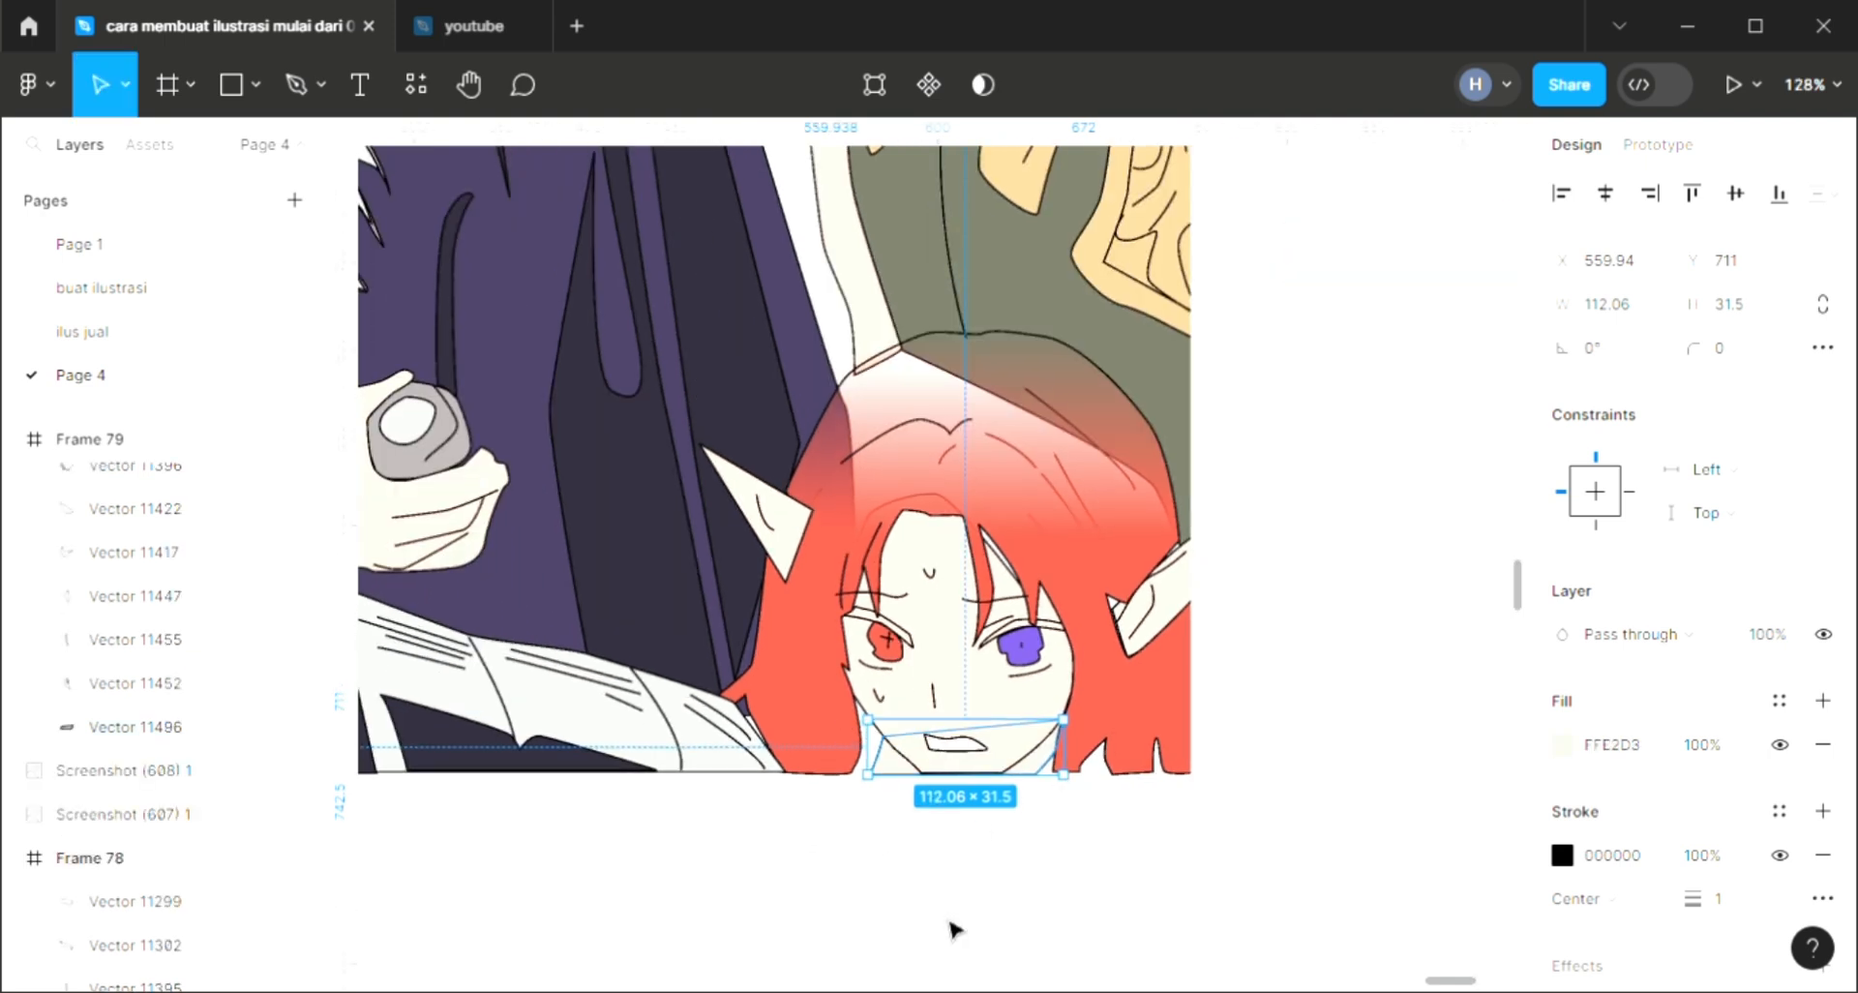
pyautogui.click(951, 927)
# Step: Change the illustration frame's white background to a linear gradient from blue RGB 117, 160, 245 at the top to transparent warm yellow
pyautogui.scroll(-3, 929, 907)
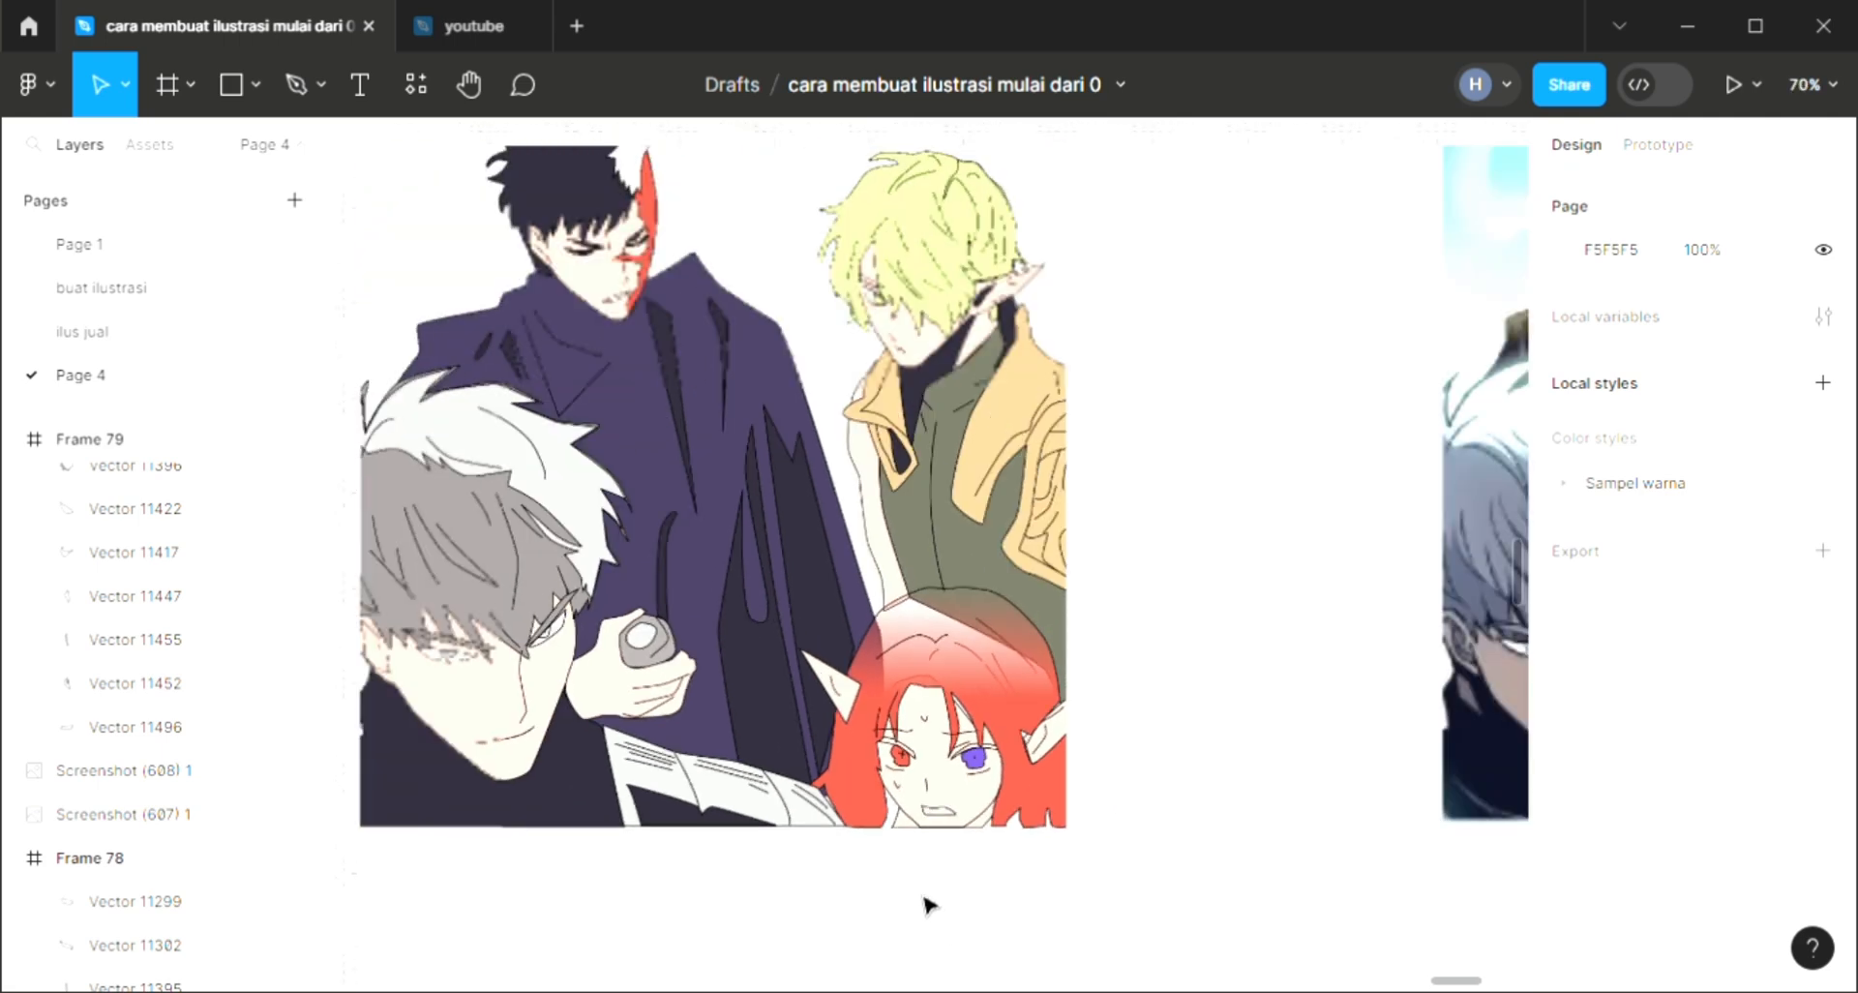
pyautogui.scroll(1, 900, 861)
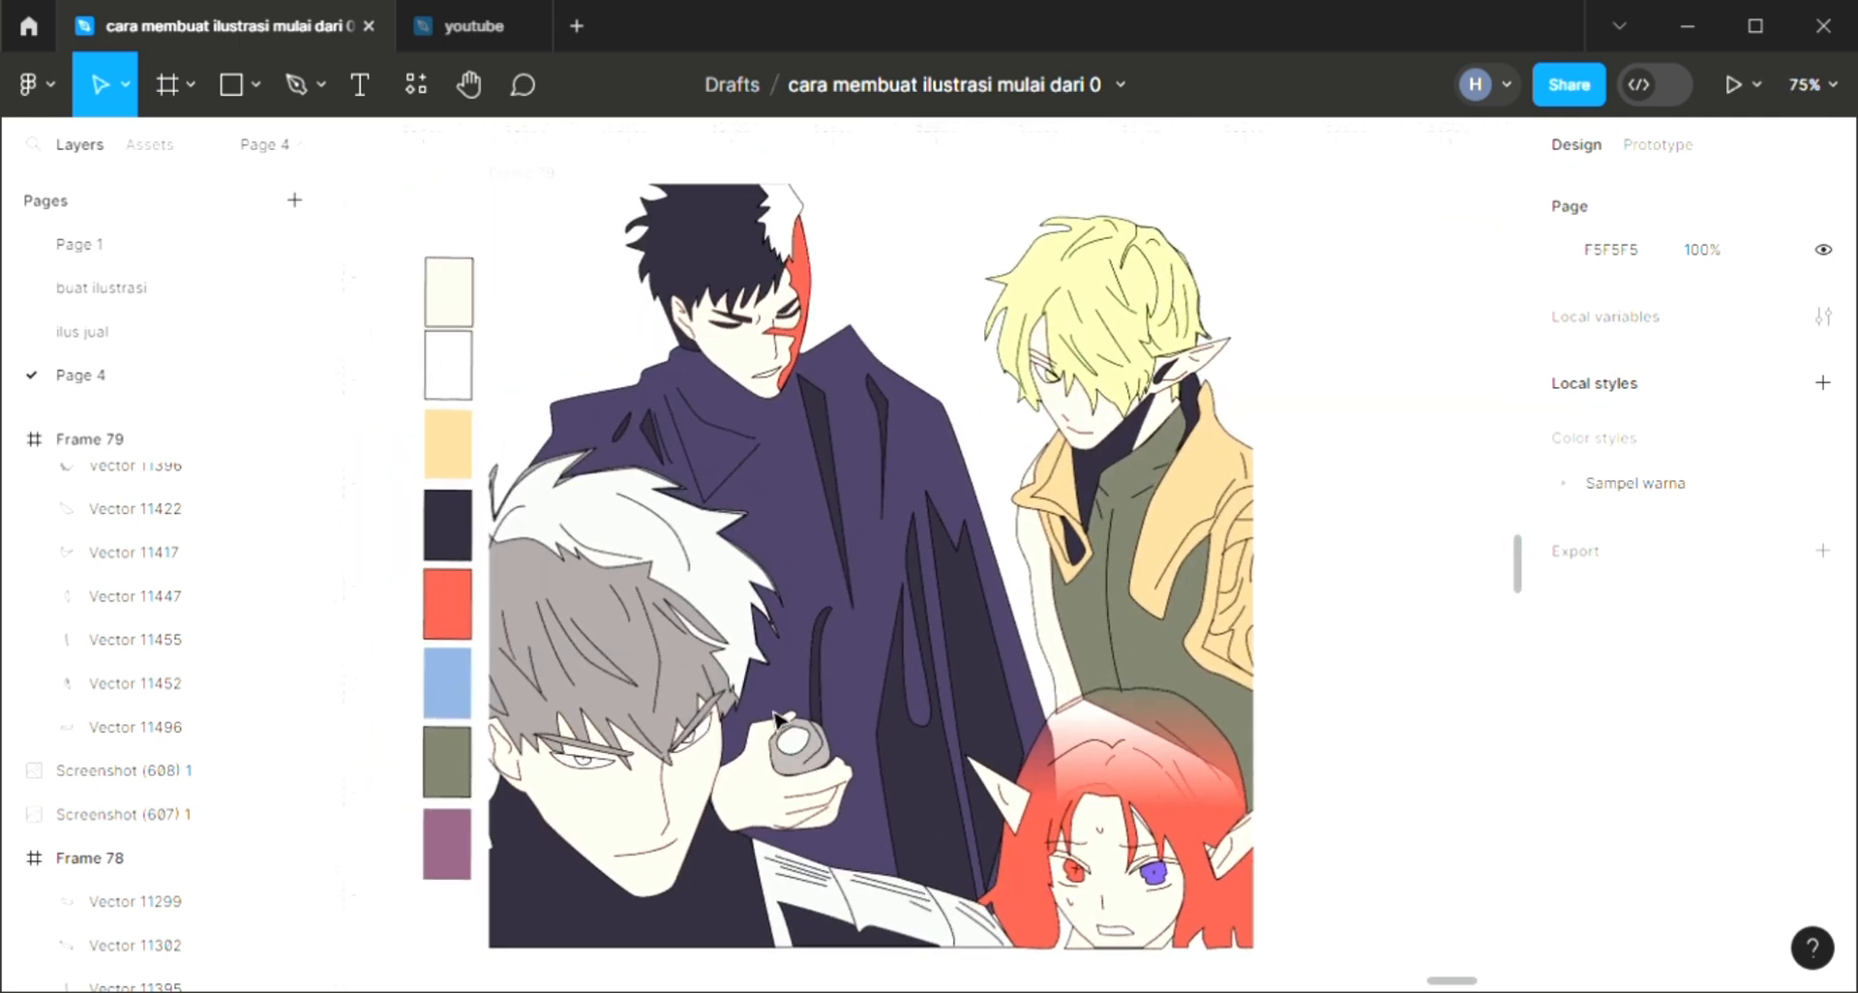
pyautogui.click(520, 190)
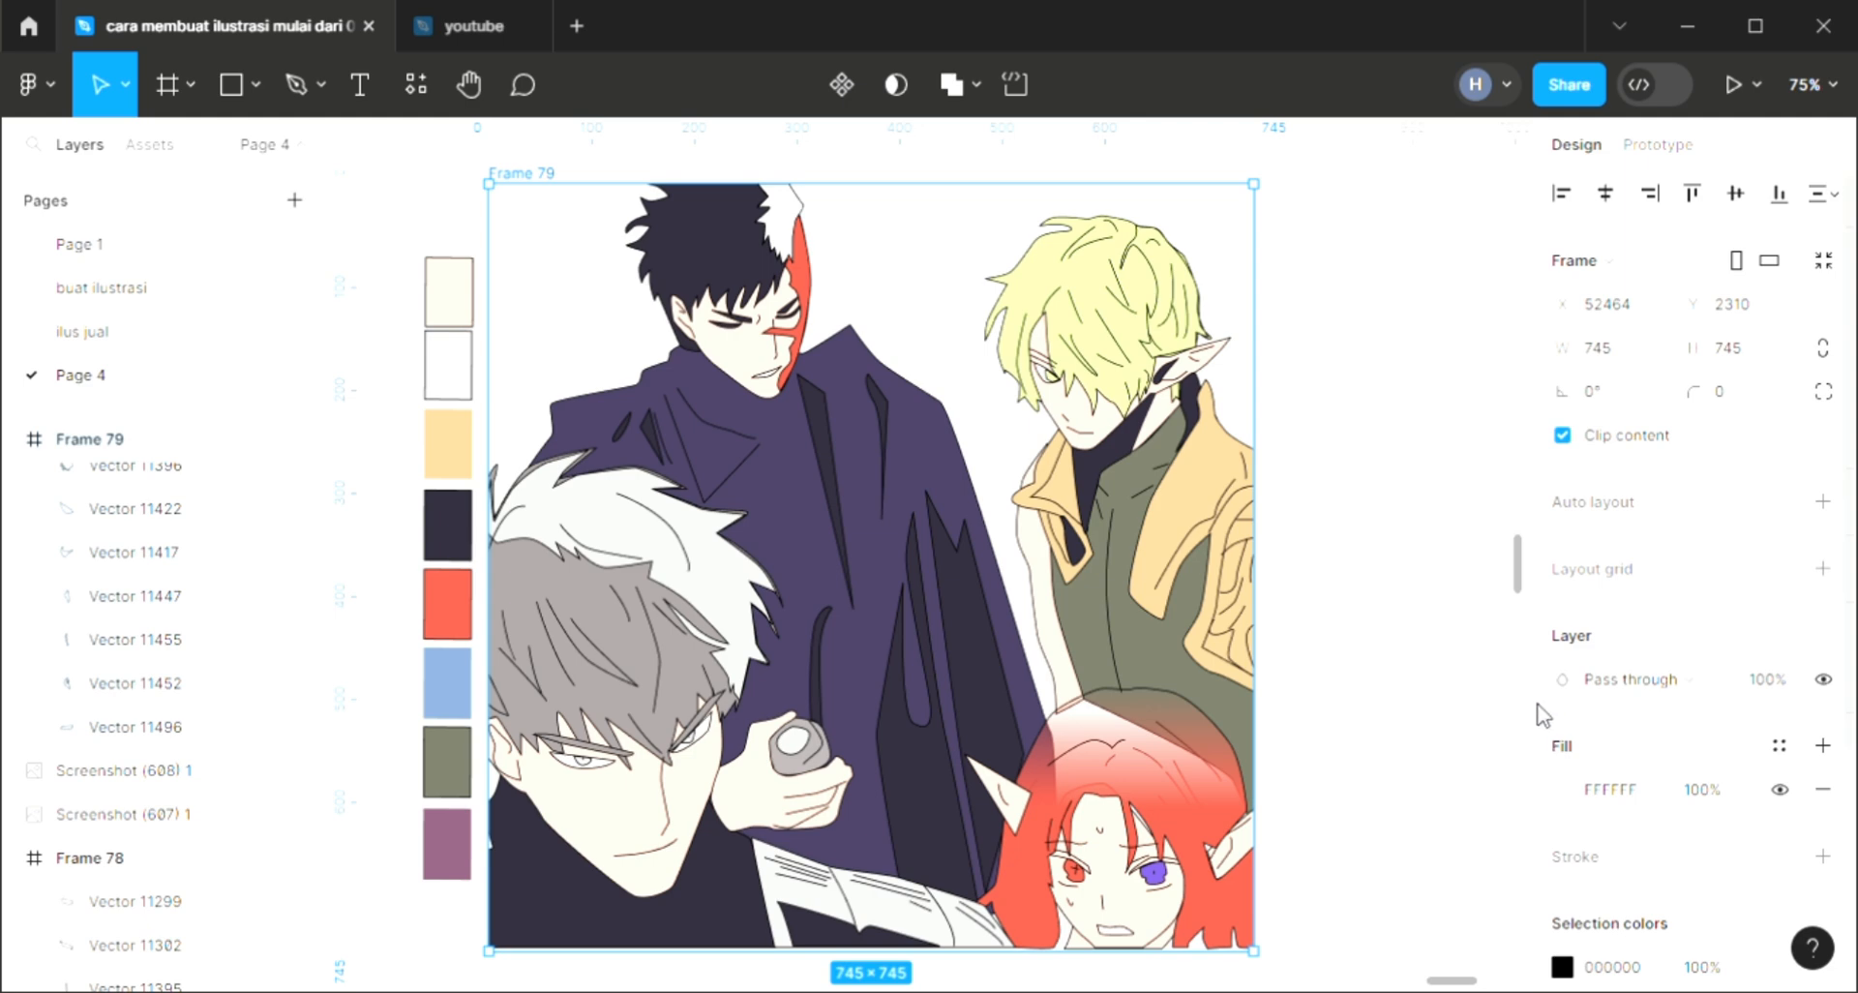
pyautogui.click(1561, 789)
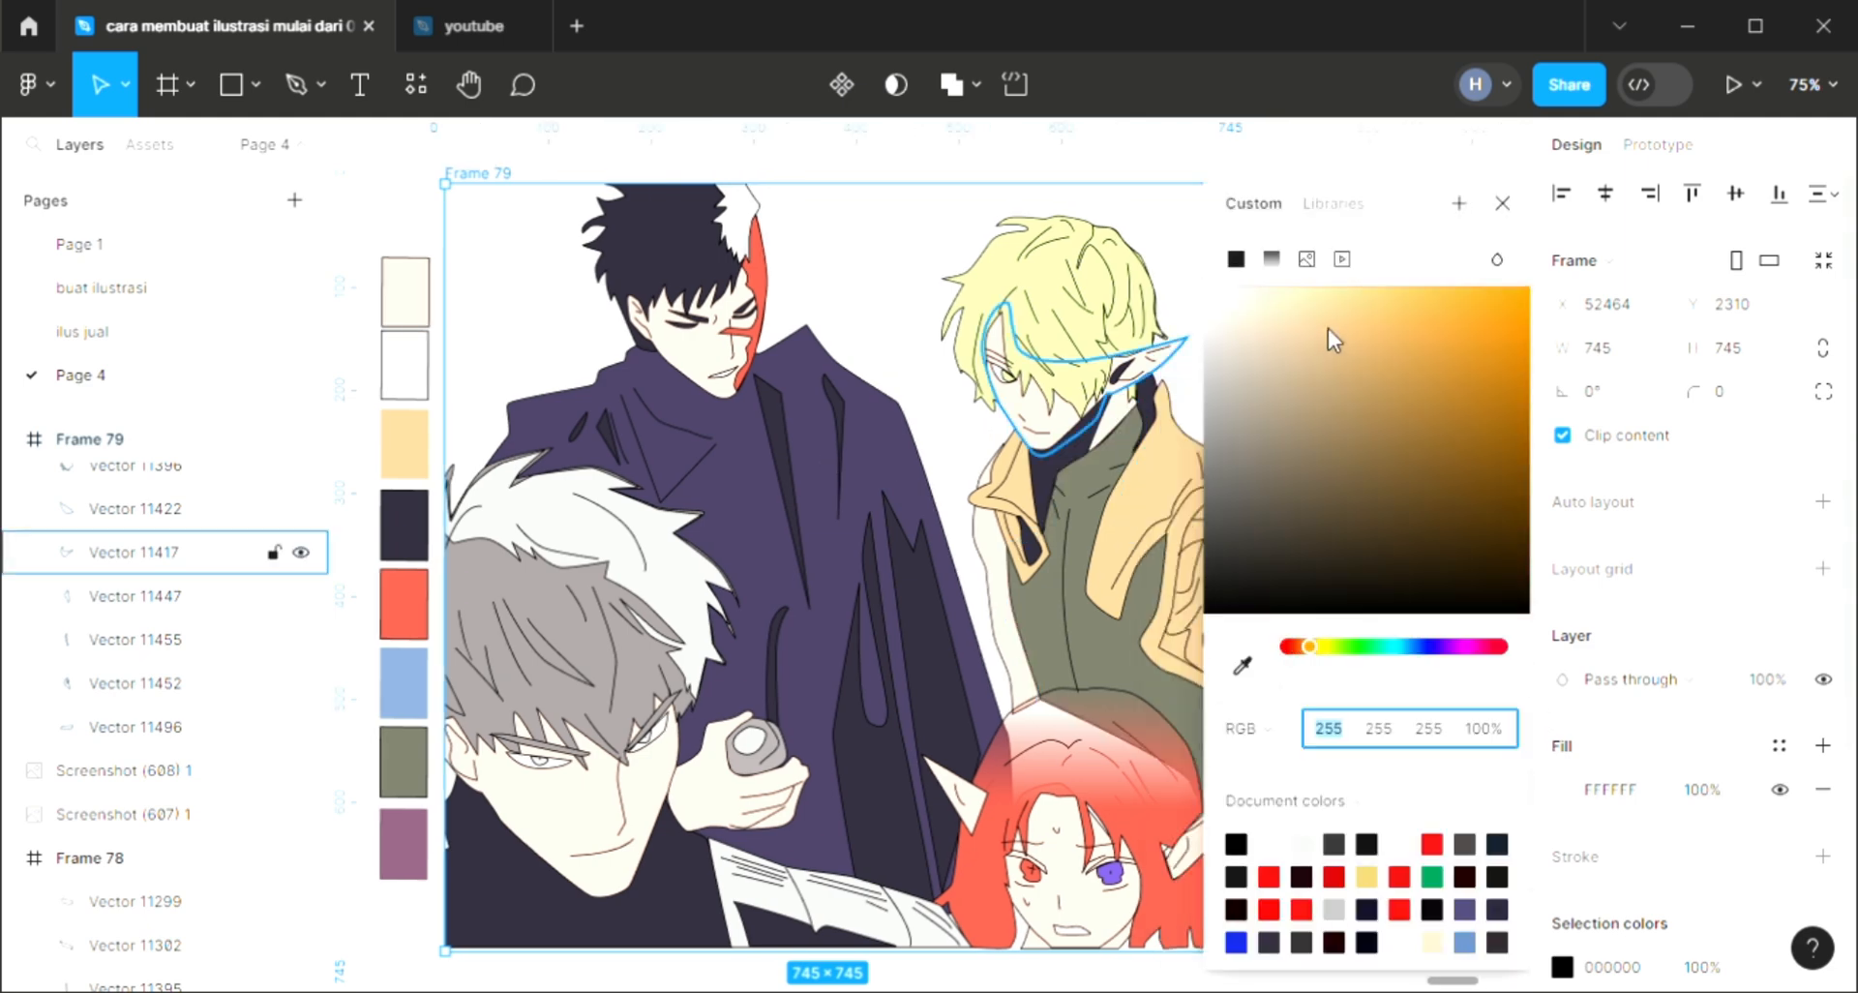
pyautogui.click(1333, 313)
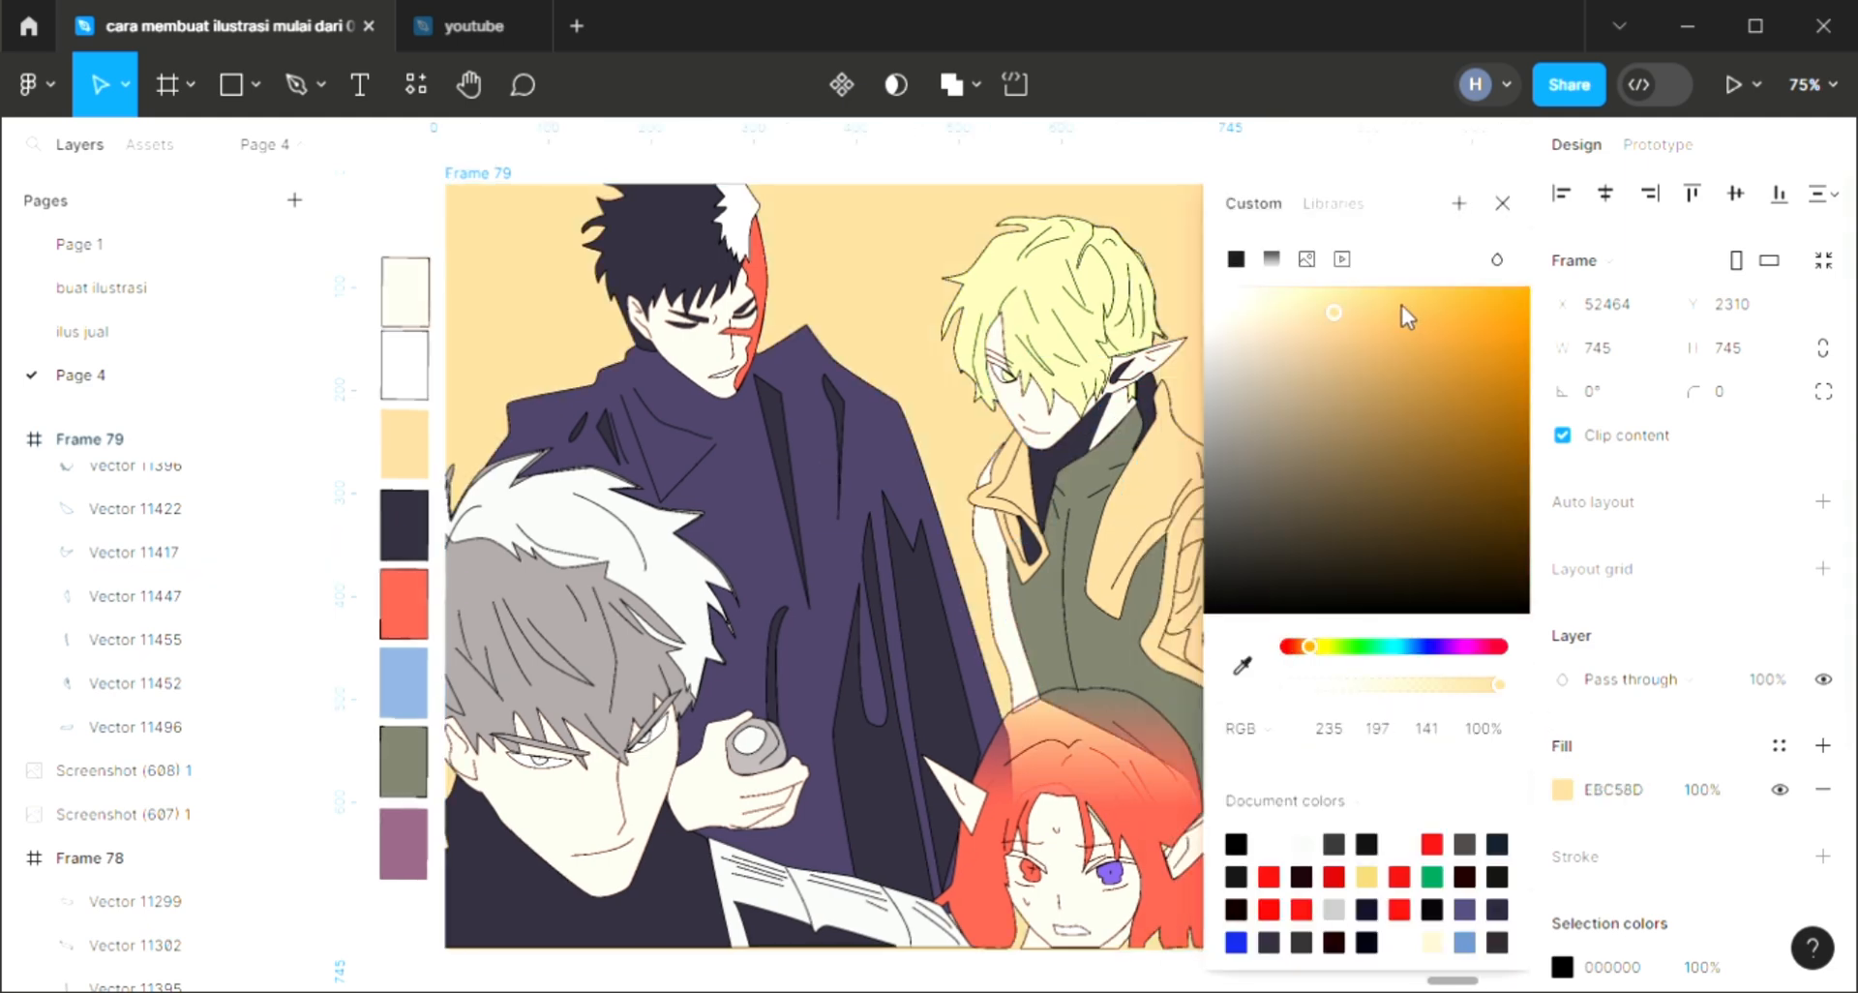
pyautogui.click(1272, 258)
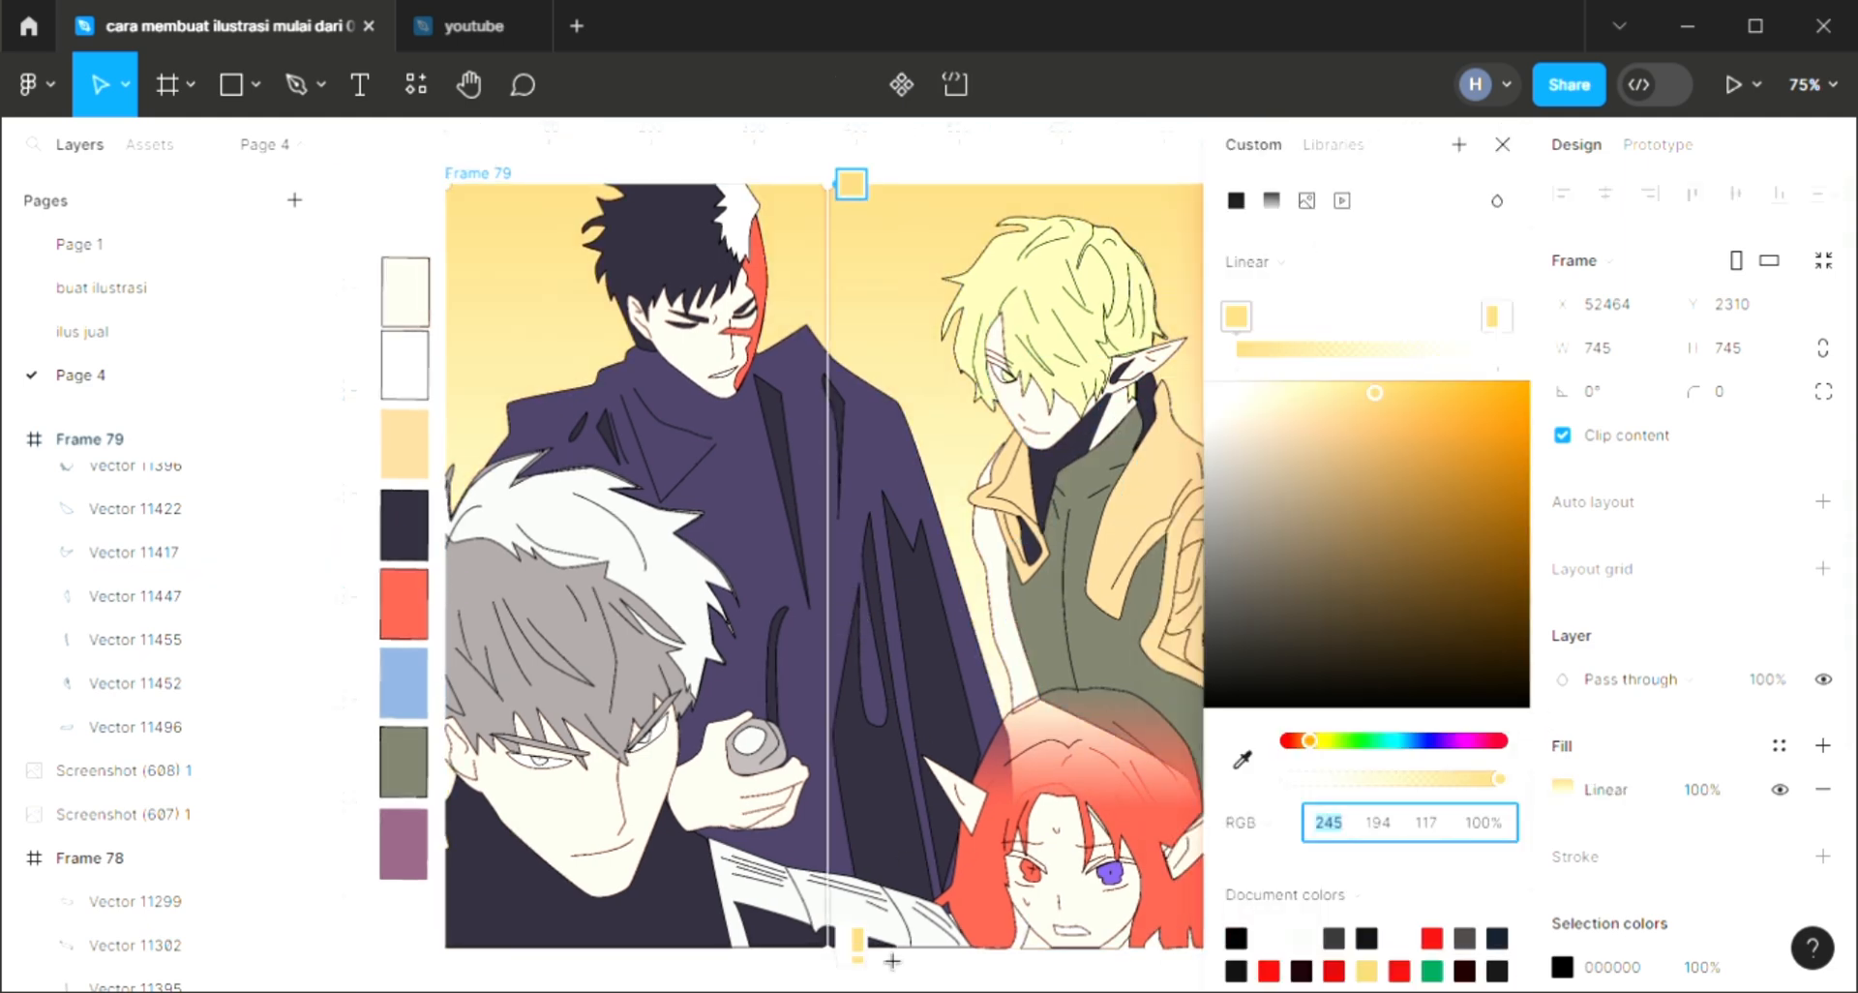
pyautogui.moveTo(1334, 743); pyautogui.dragTo(1417, 742)
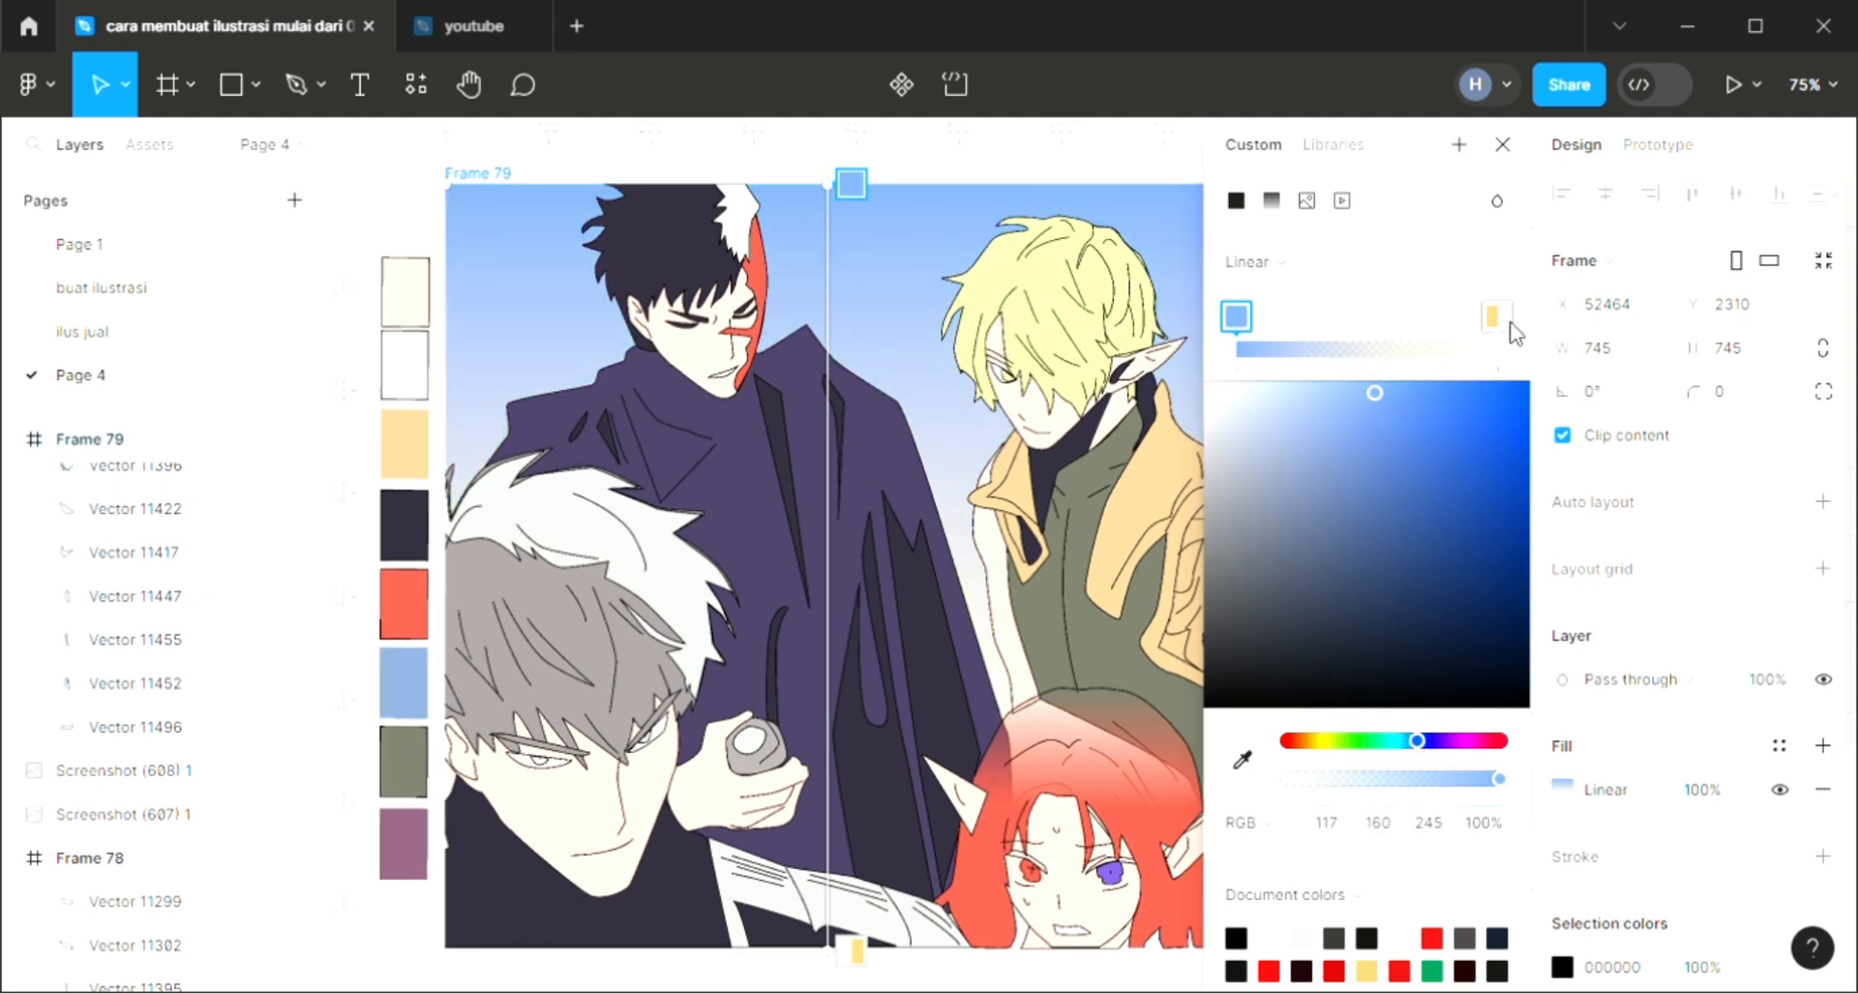
pyautogui.click(1502, 146)
pyautogui.scroll(3, 817, 559)
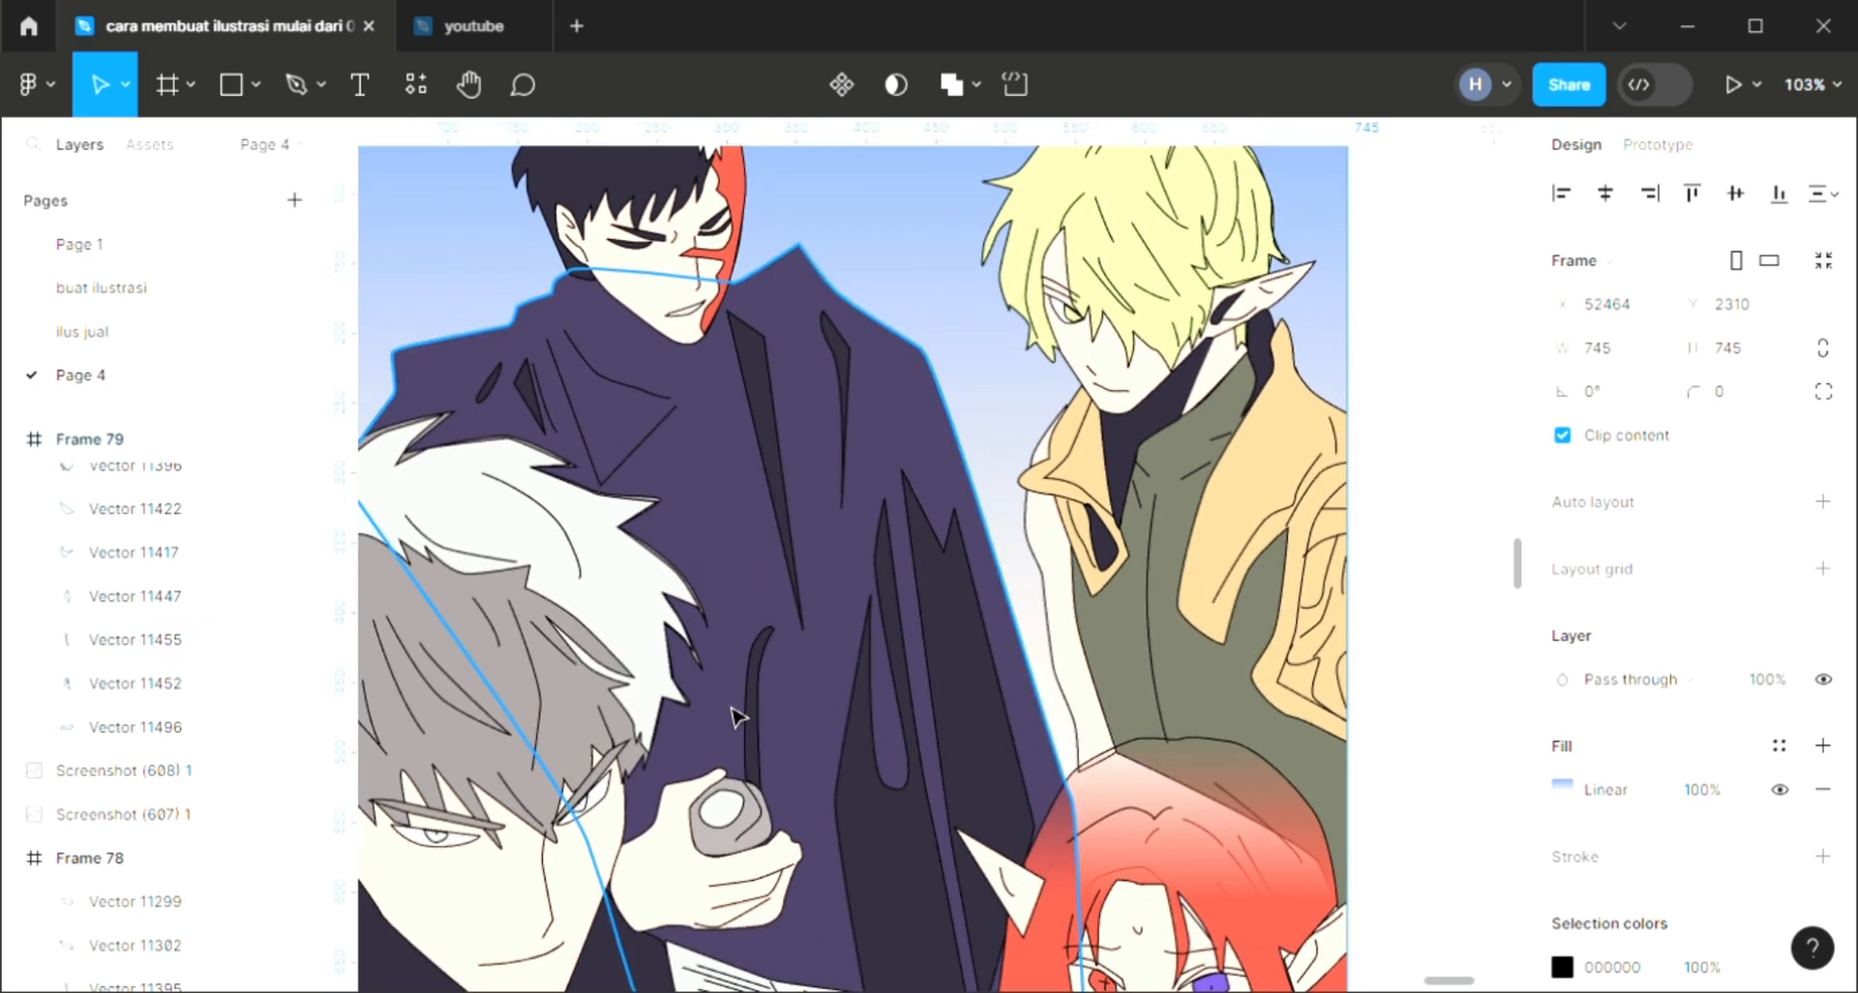
pyautogui.scroll(-2, 739, 716)
pyautogui.scroll(-3, 738, 716)
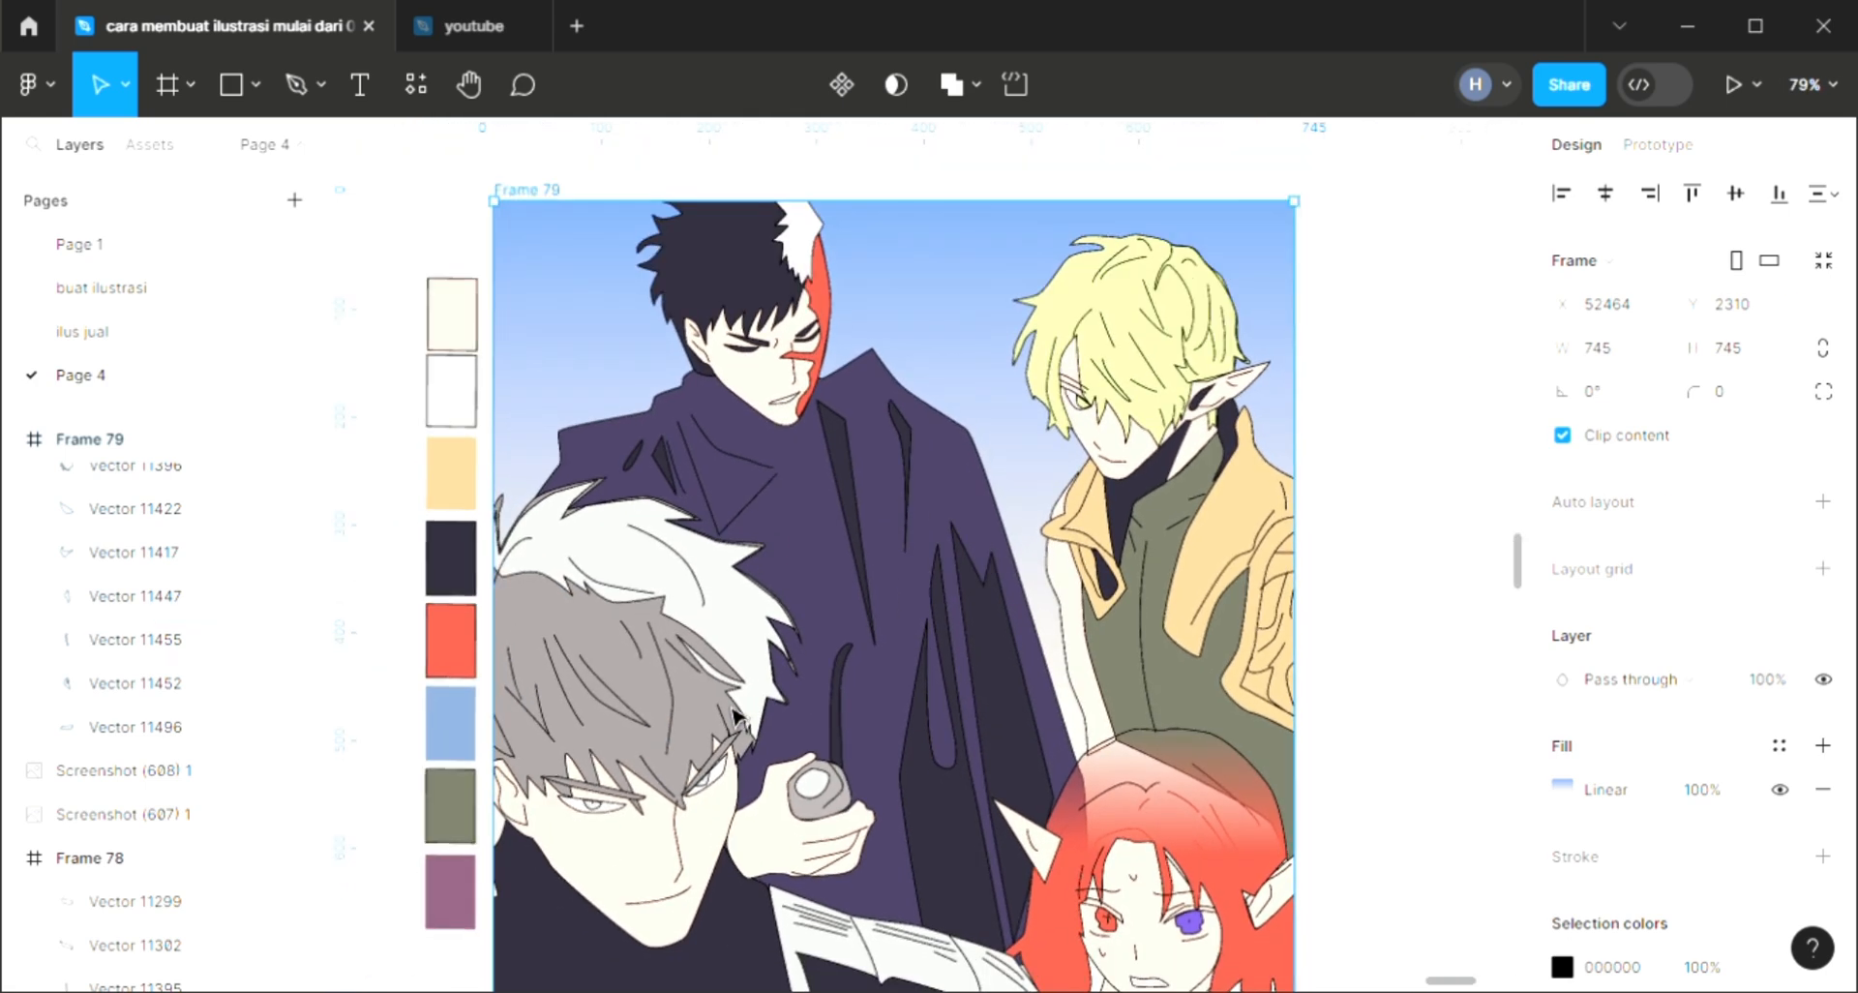
pyautogui.scroll(-3, 736, 716)
pyautogui.scroll(3, 739, 707)
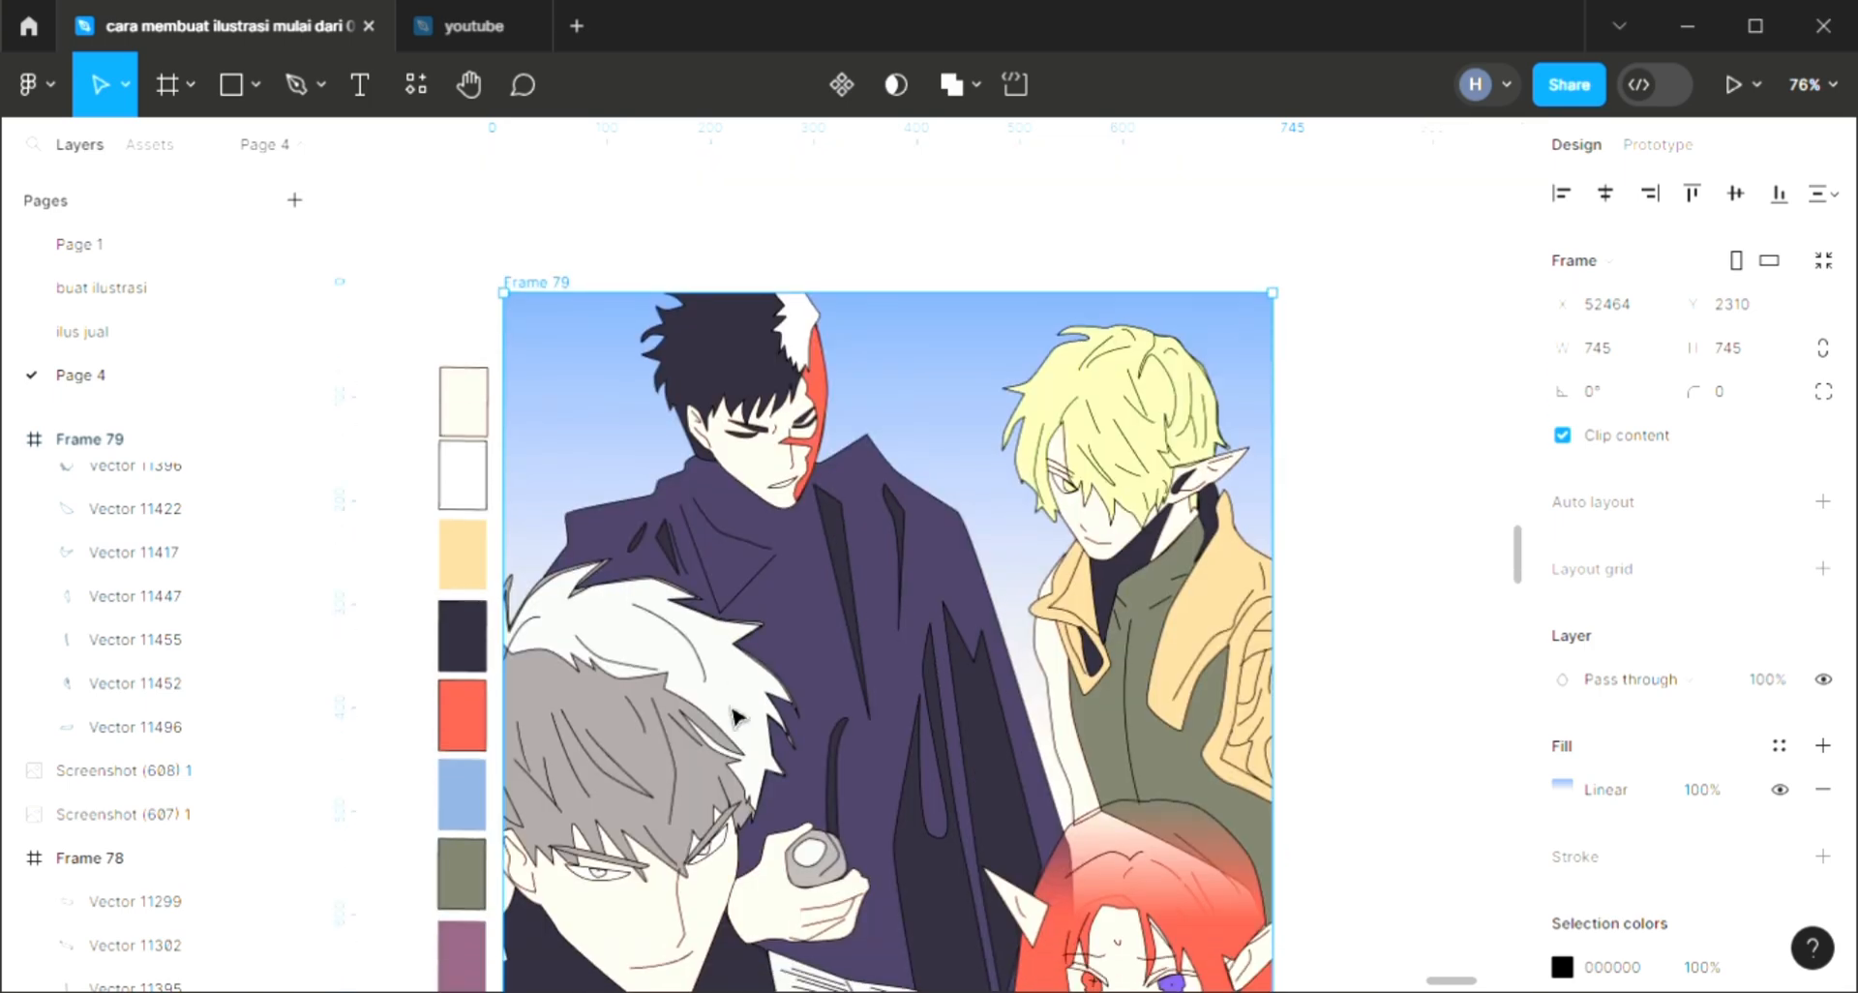